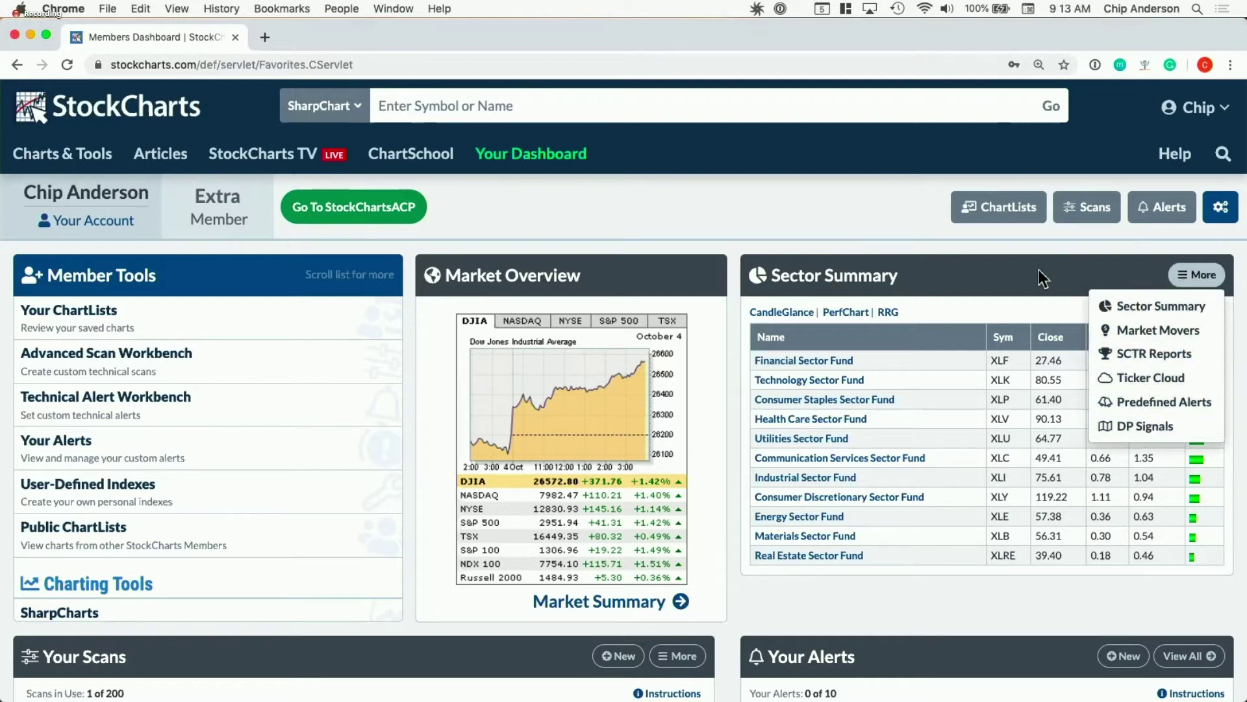
Look through the whole Member Tools list on the dashboard, from Your ChartLists down to ChartPacks
left_click(1017, 264)
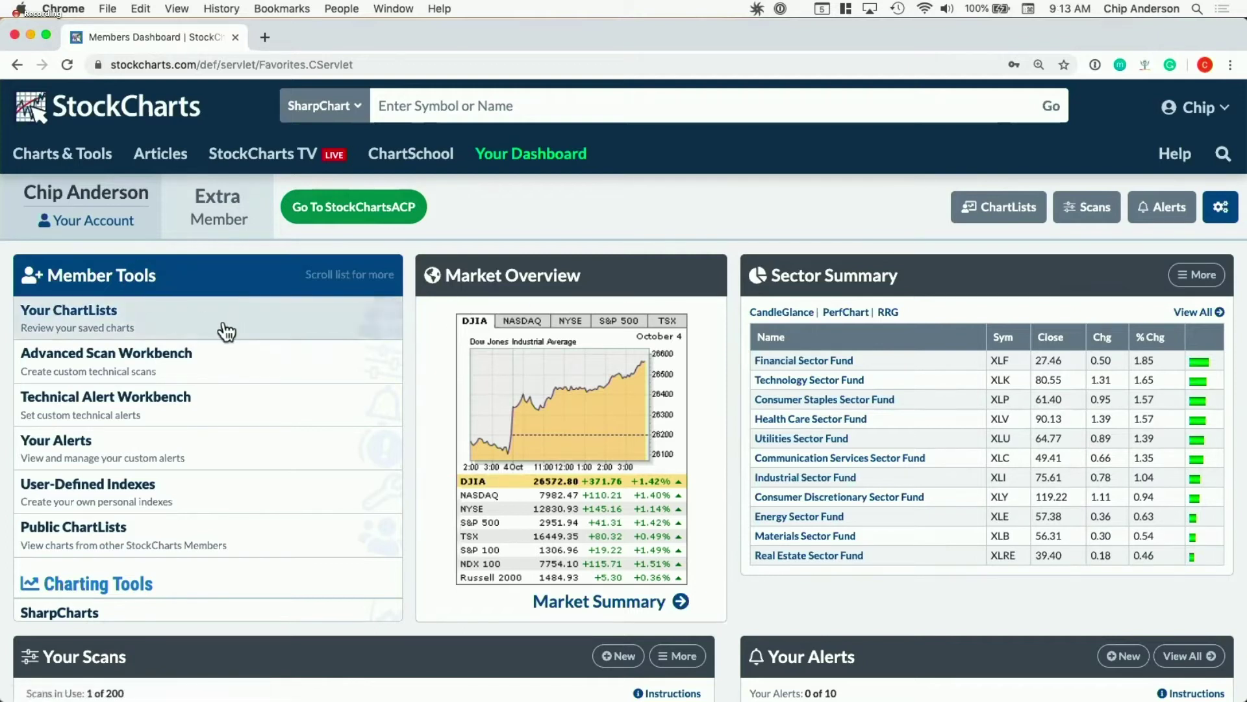
scroll(255, 404, "down", 2)
scroll(257, 405, "down", 5)
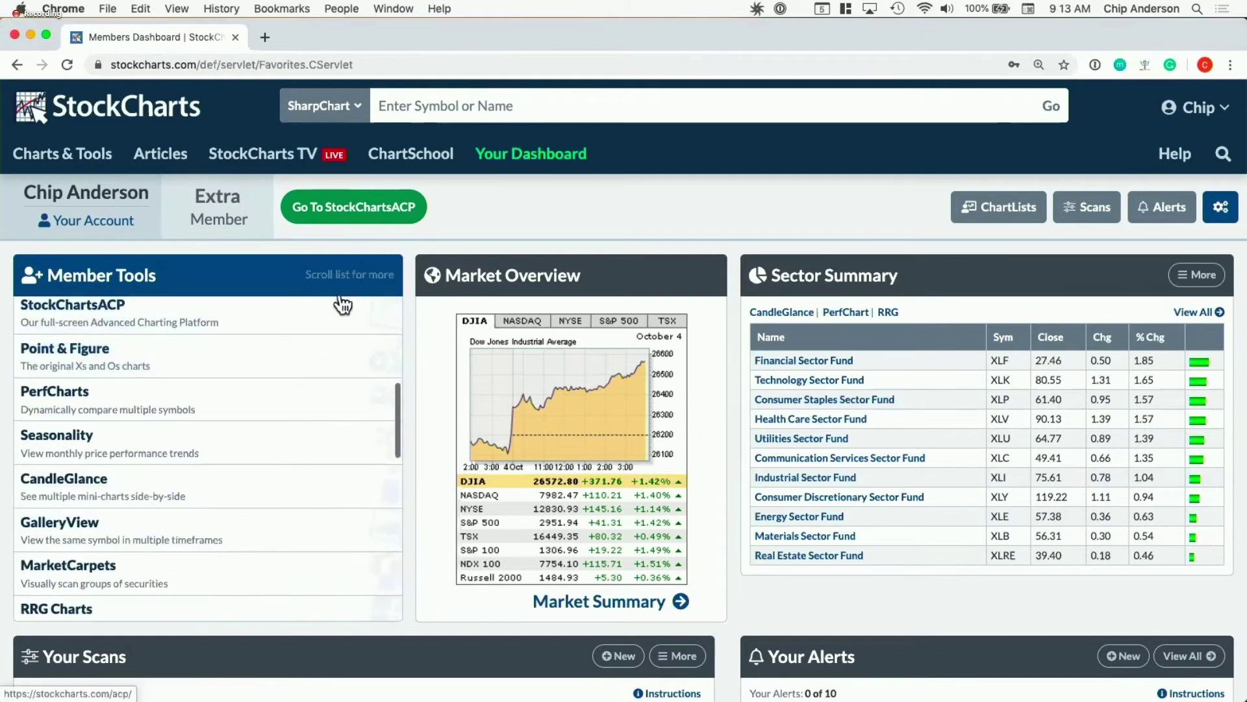
scroll(301, 372, "down", 3)
scroll(300, 373, "down", 6)
scroll(301, 373, "down", 3)
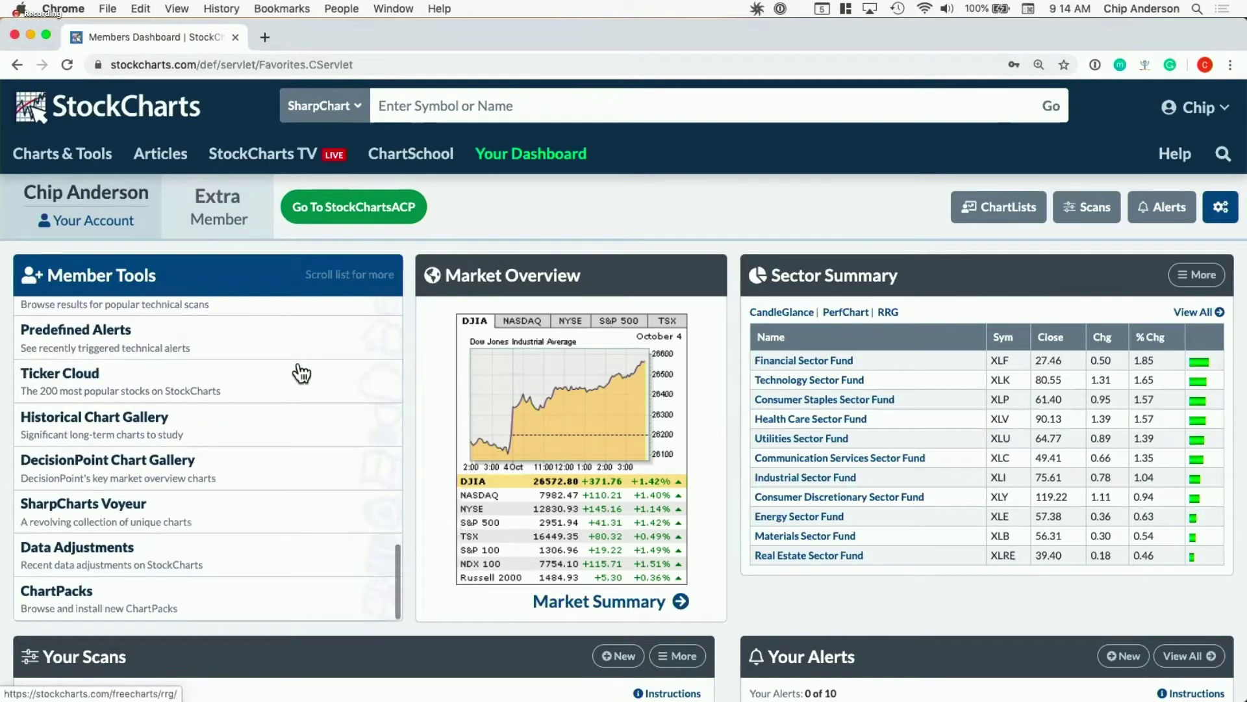
scroll(249, 481, "up", 1)
scroll(249, 481, "up", 18)
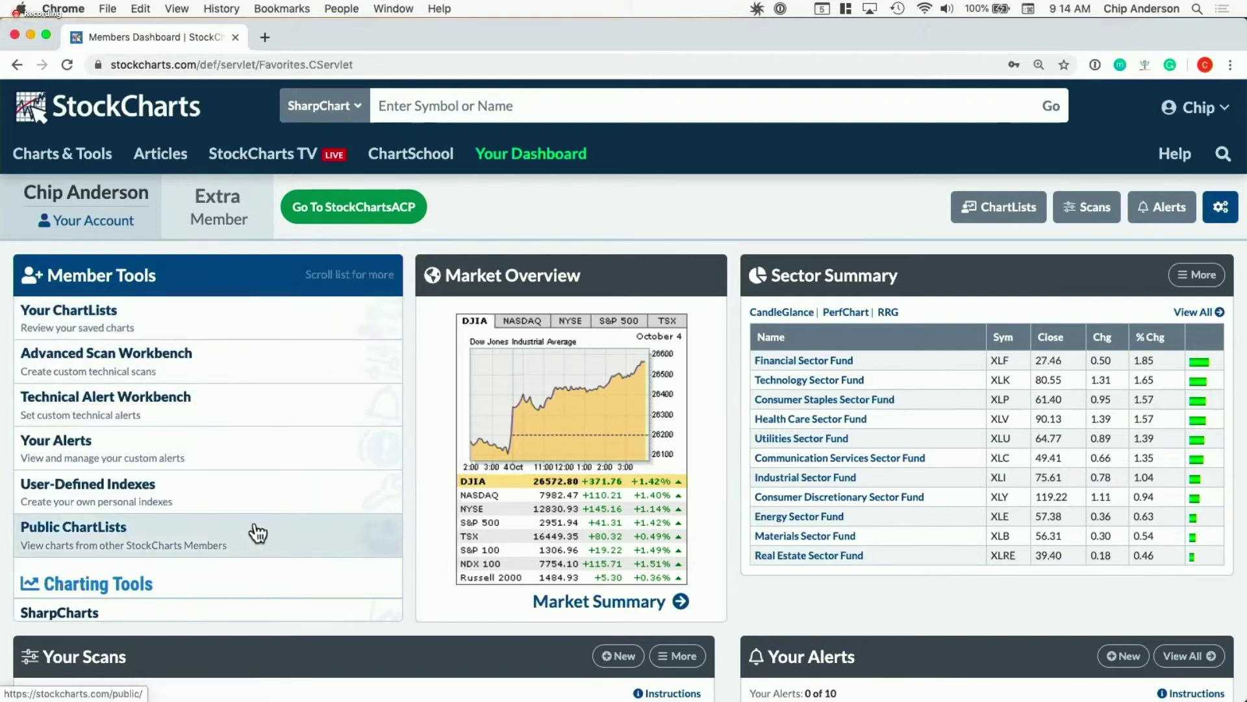
scroll(267, 396, "down", 15)
scroll(267, 398, "down", 15)
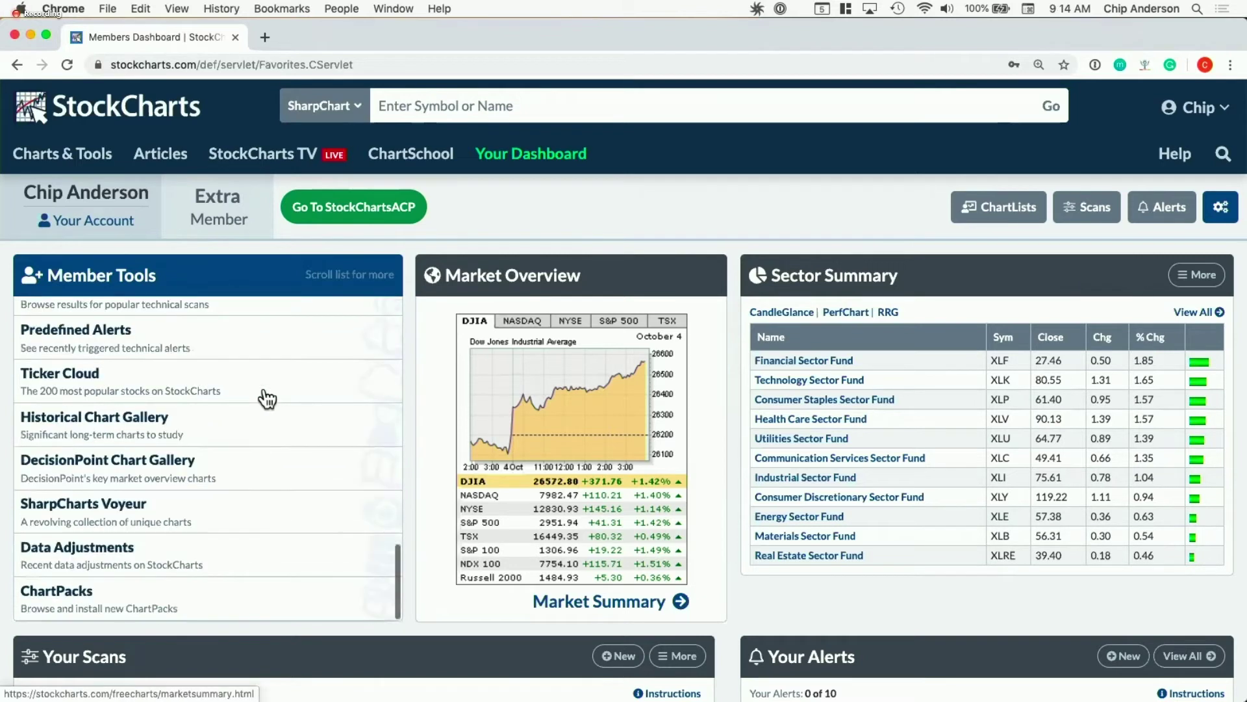
Review the Your Scans, Your Alerts and Your ChartLists sections of the dashboard
scroll(641, 208, "down", 3)
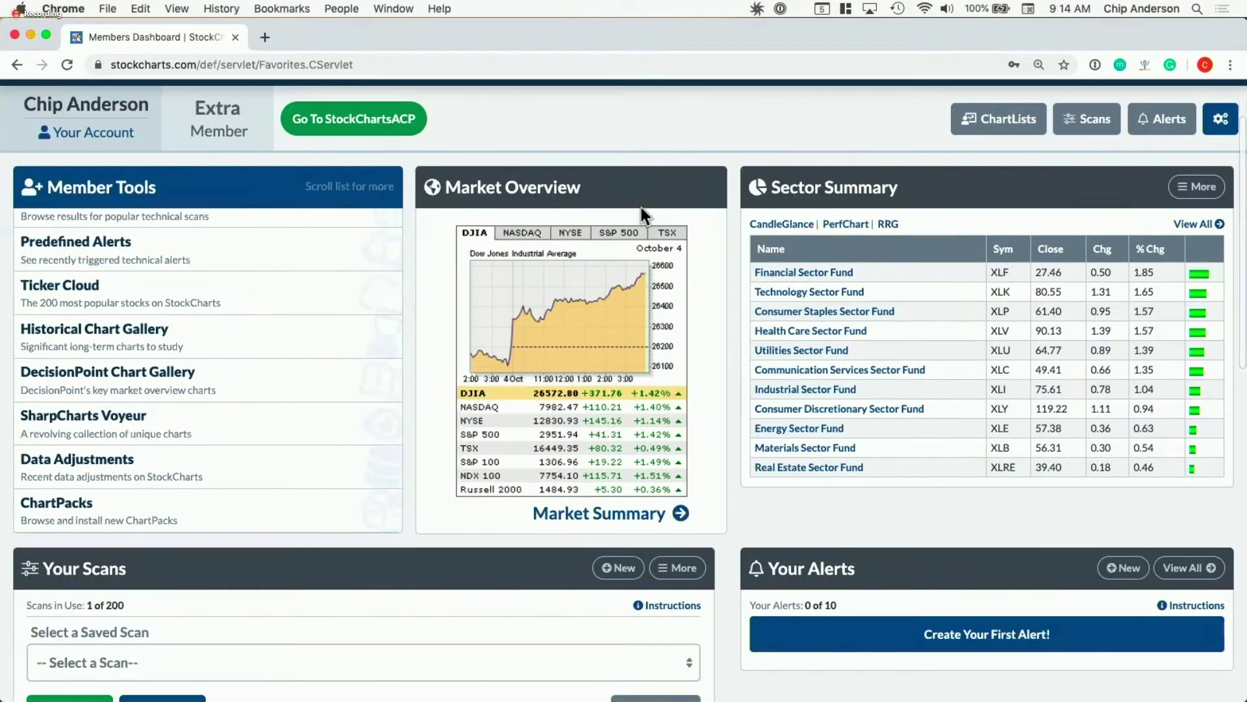
scroll(641, 208, "down", 4)
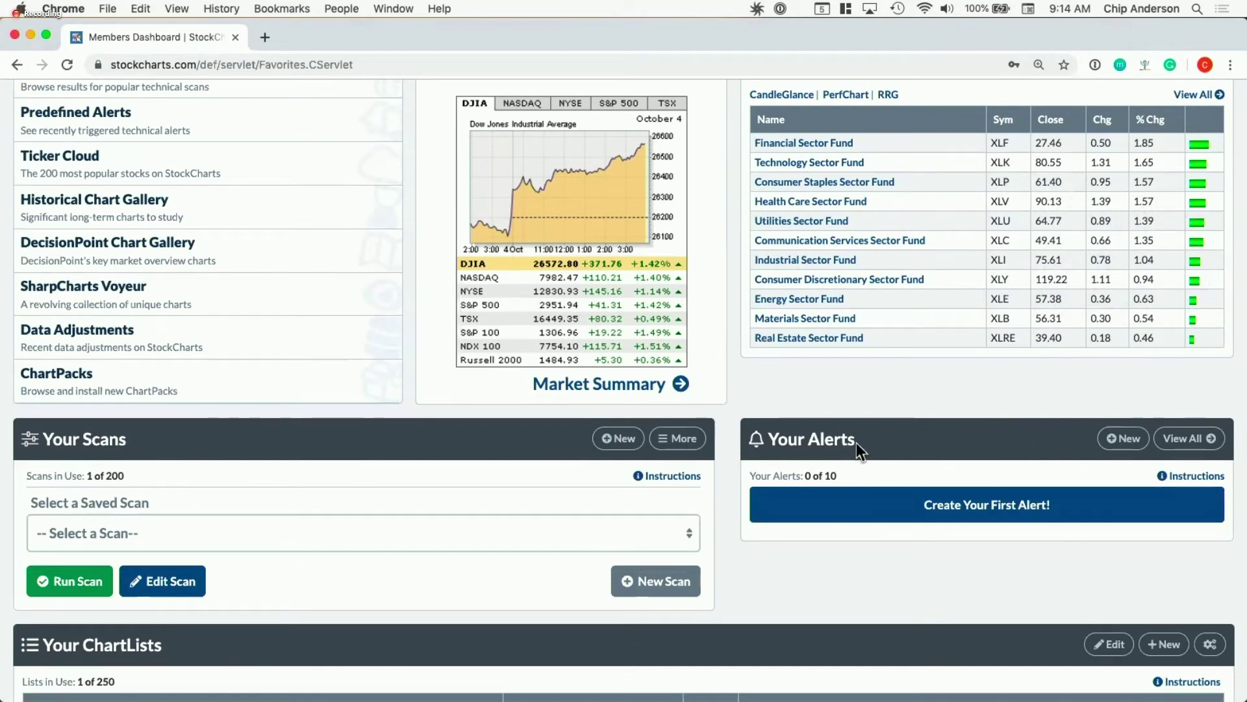
scroll(844, 386, "down", 5)
scroll(832, 389, "down", 1)
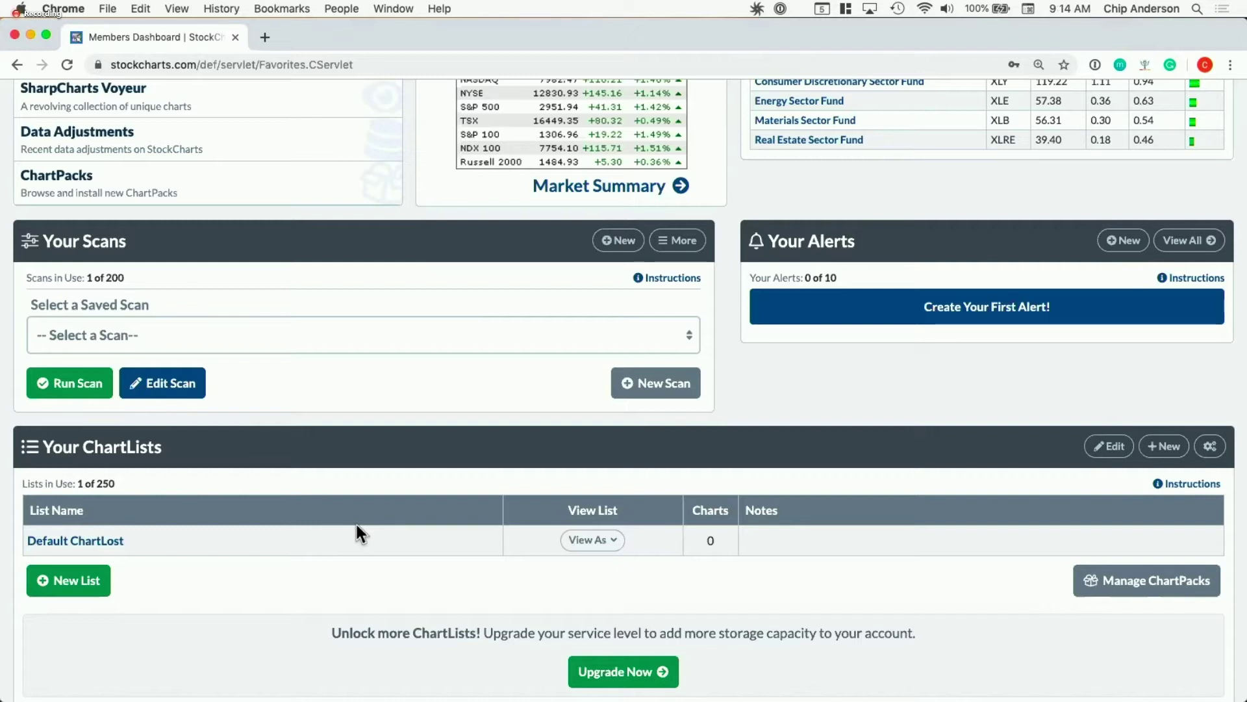
scroll(637, 341, "up", 6)
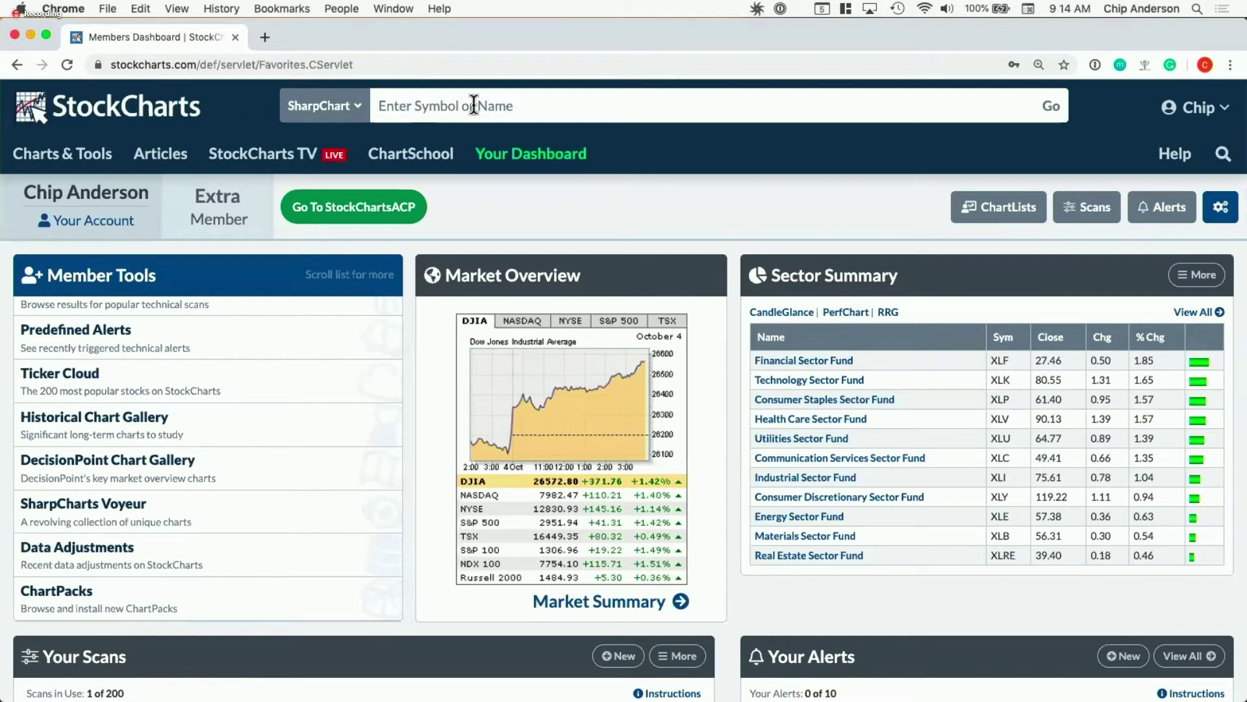
Look up symbol suggestions for the ticker ibm, then replace it with the name international
type("ibm")
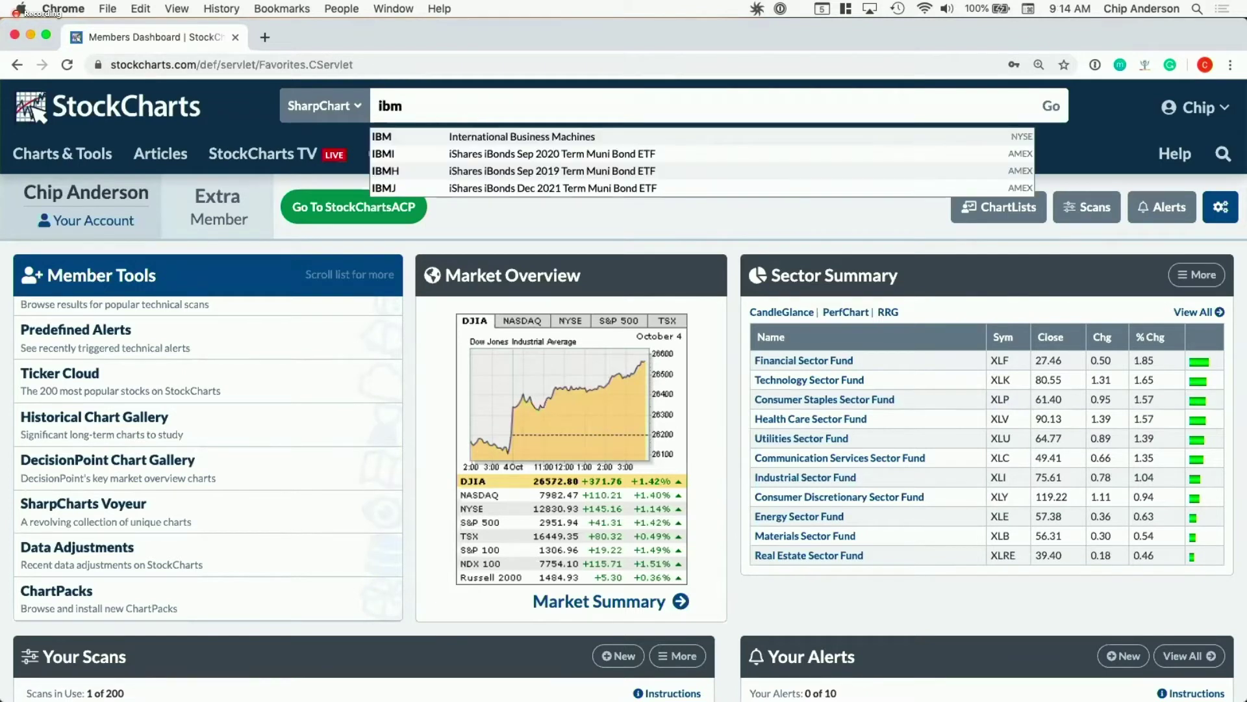
key("BackSpace")
key("BackSpace")
key("BackSpace")
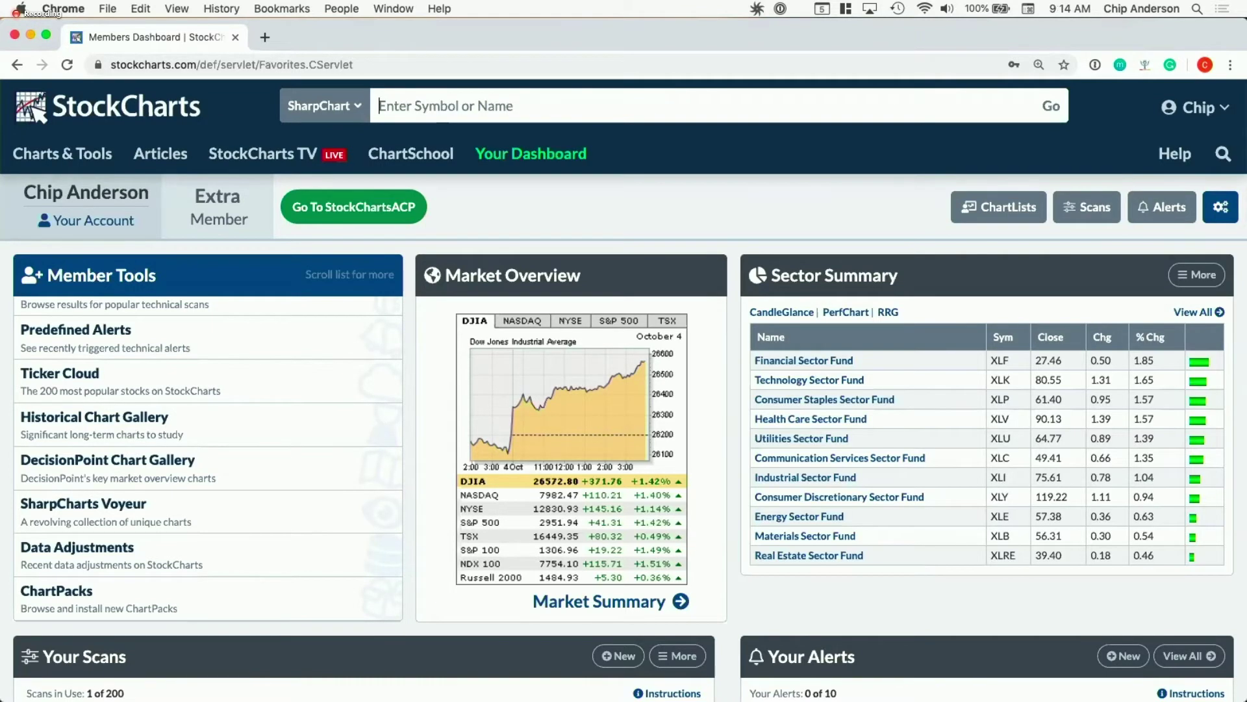
type("internat")
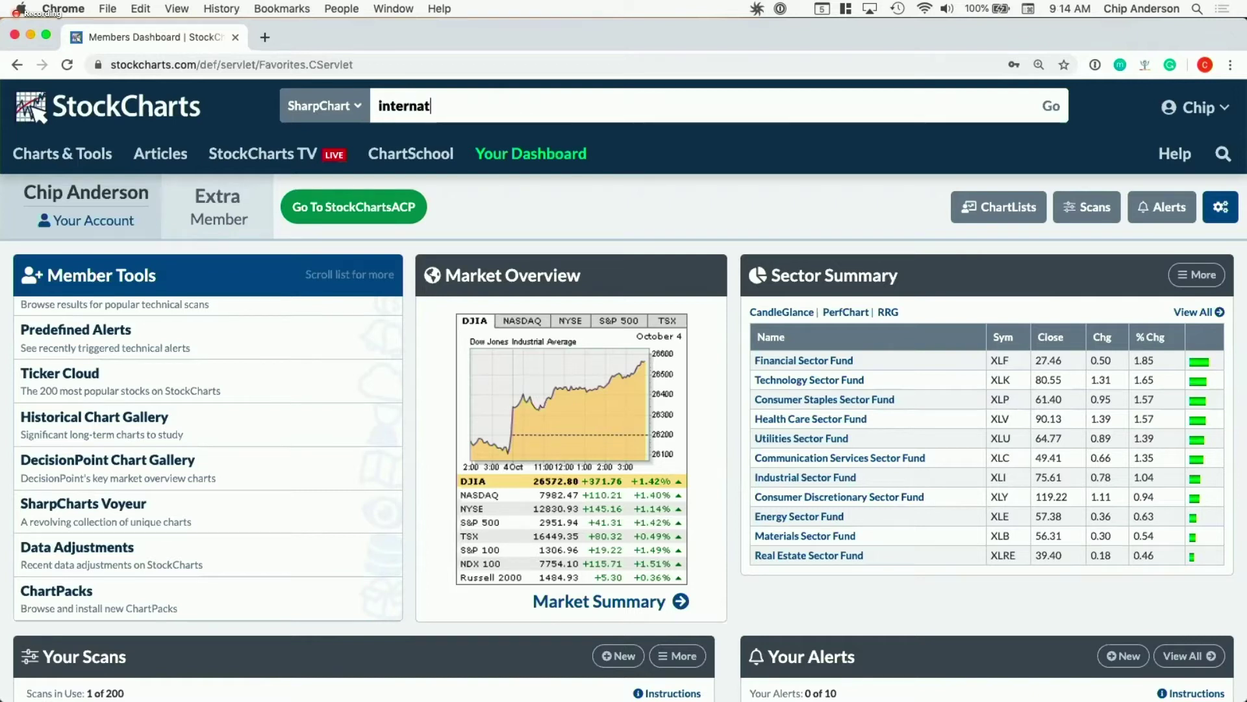
type("ional")
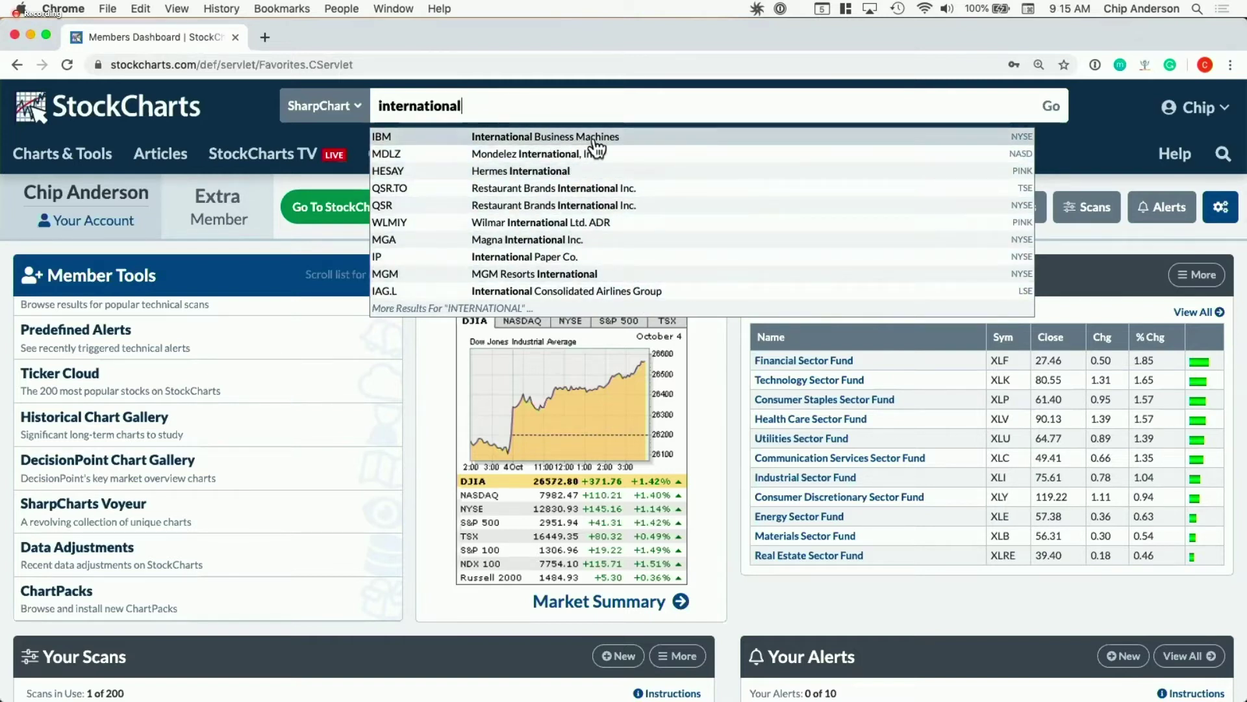
Look up symbol suggestions for industrials in place of the current search text, and clear the entry
left_click_drag(509, 106, 378, 105)
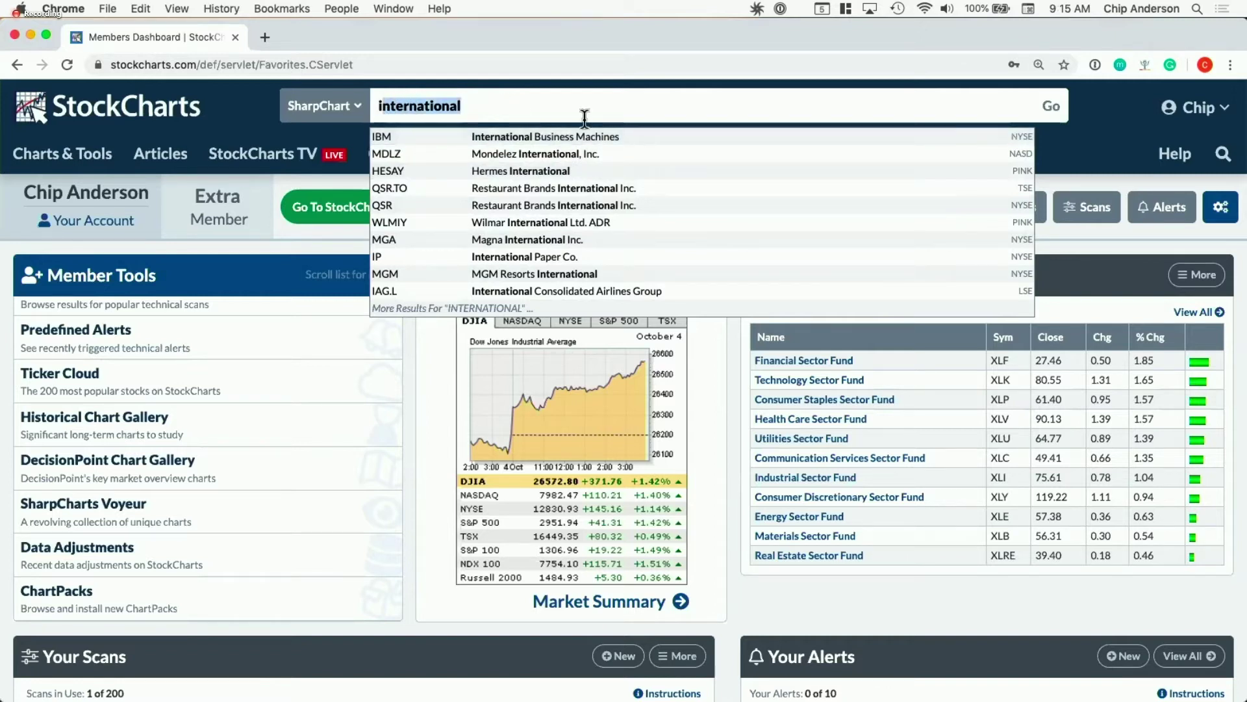
type("i")
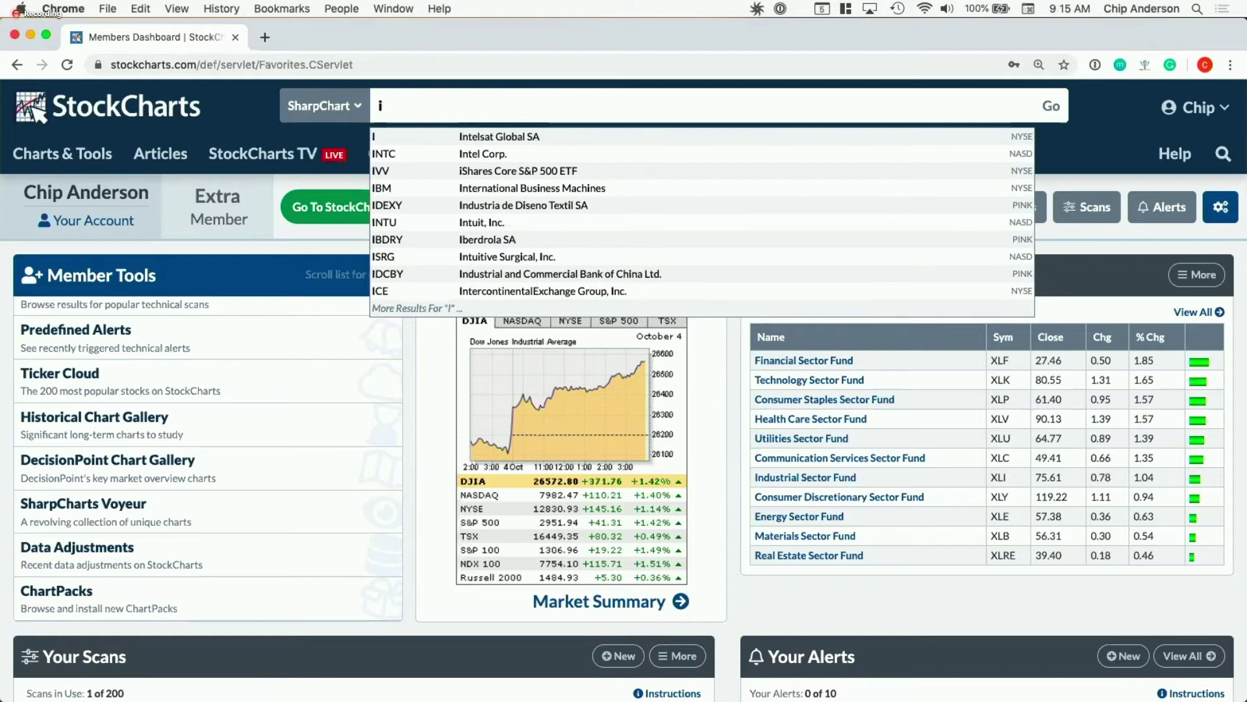
type("ndustrials")
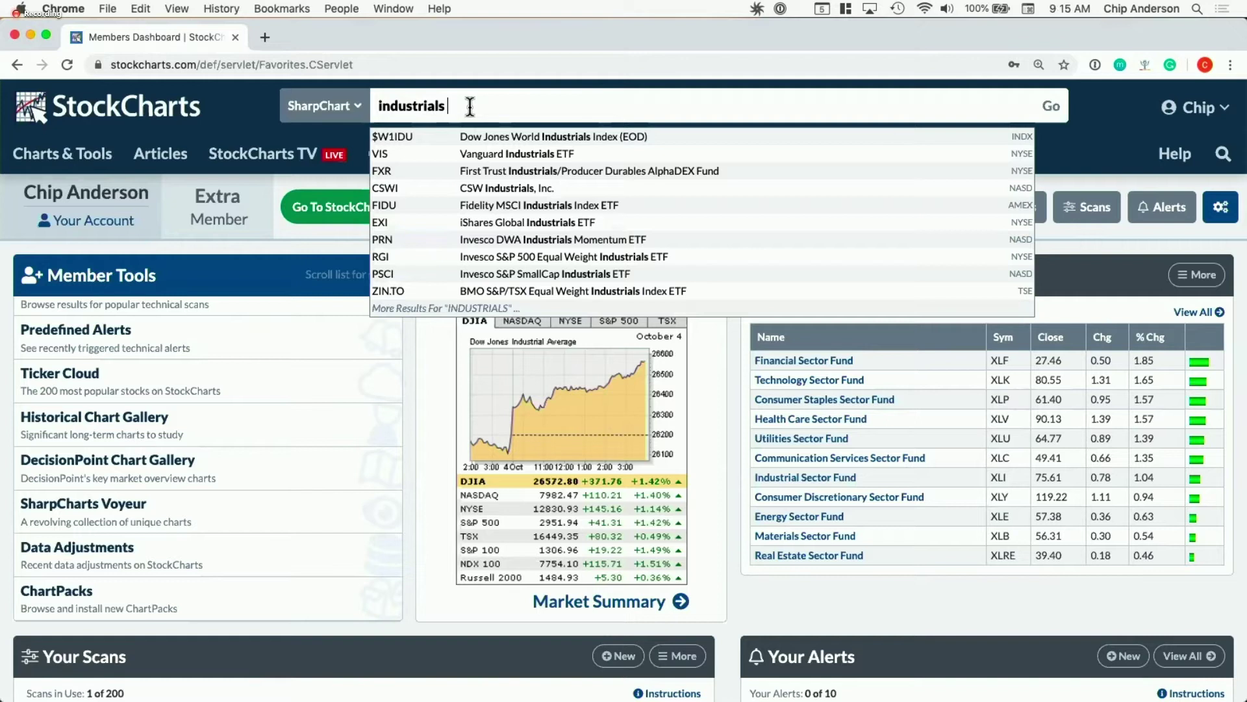
left_click_drag(456, 106, 374, 106)
key("BackSpace")
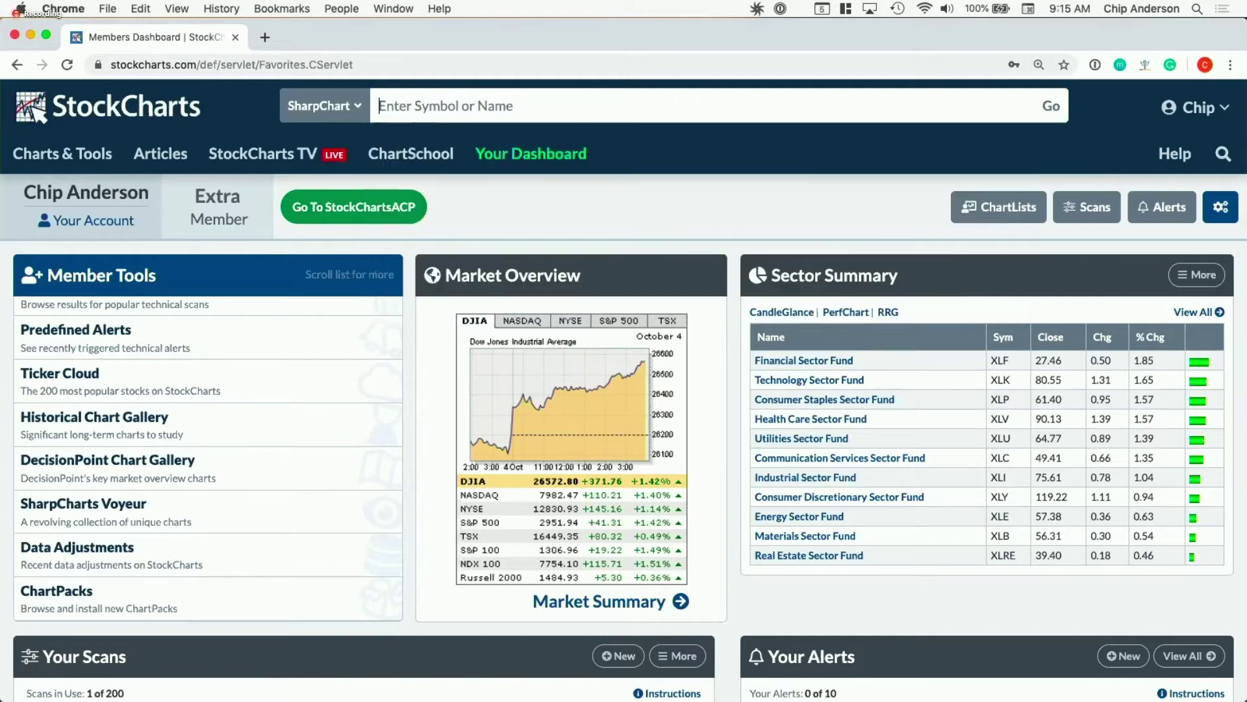
Enter ibm as the symbol and choose GalleryView as the chart type for it
type("ibm")
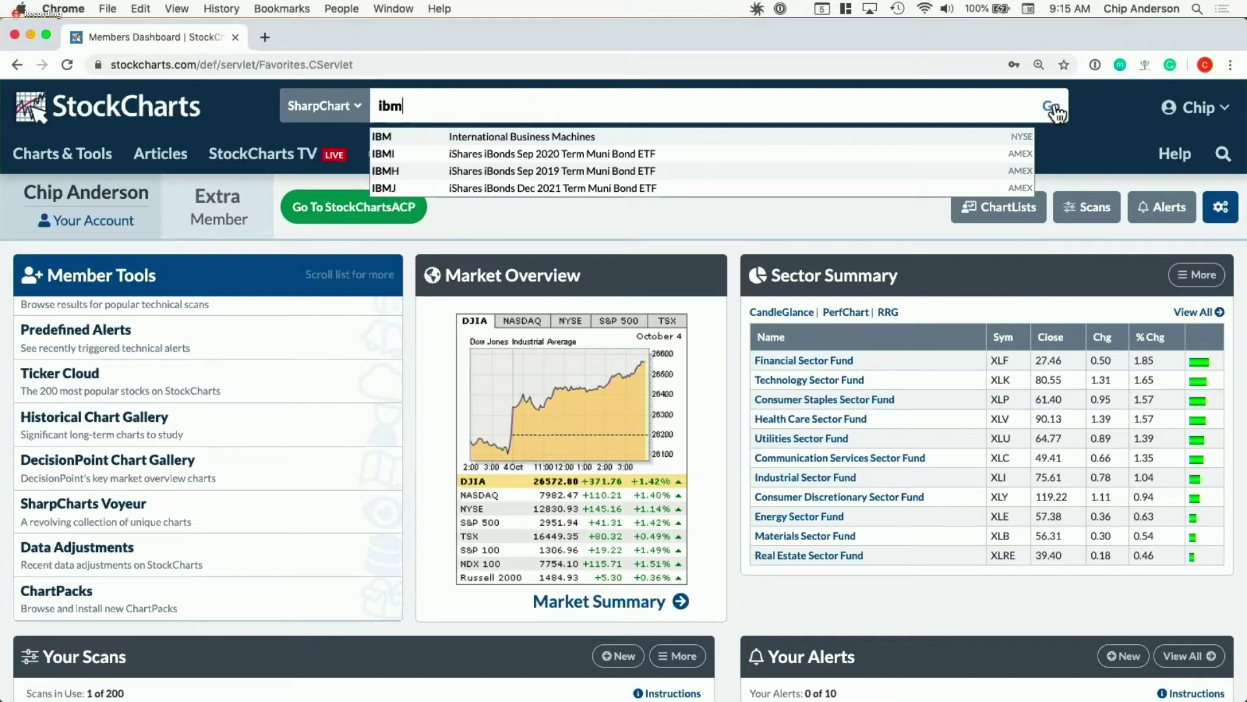
left_click(321, 114)
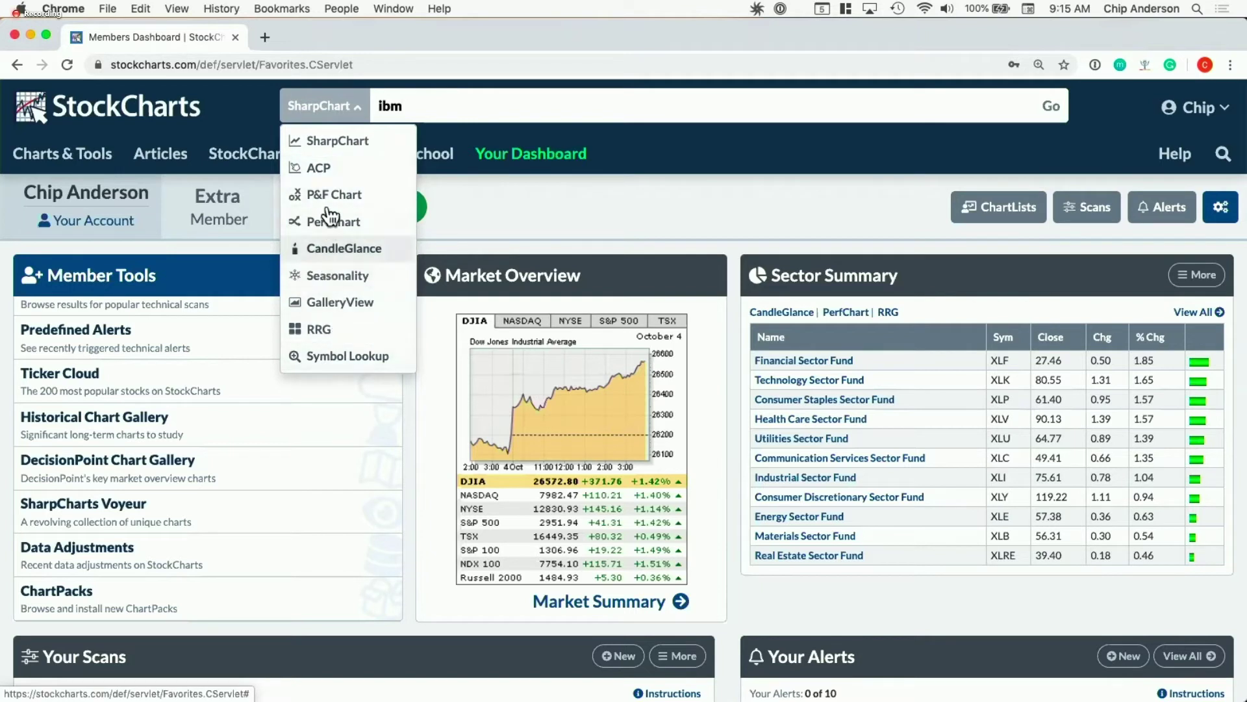
left_click(327, 304)
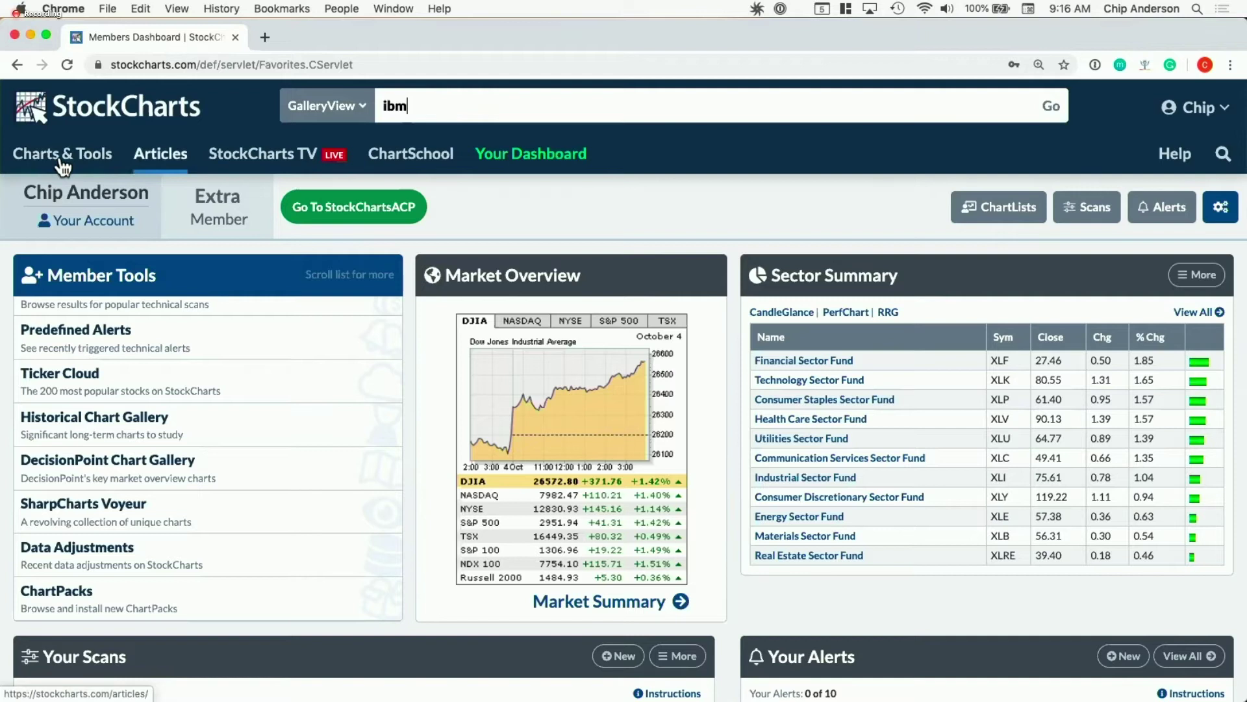
Open the Articles page and look through the latest news posts
left_click(162, 162)
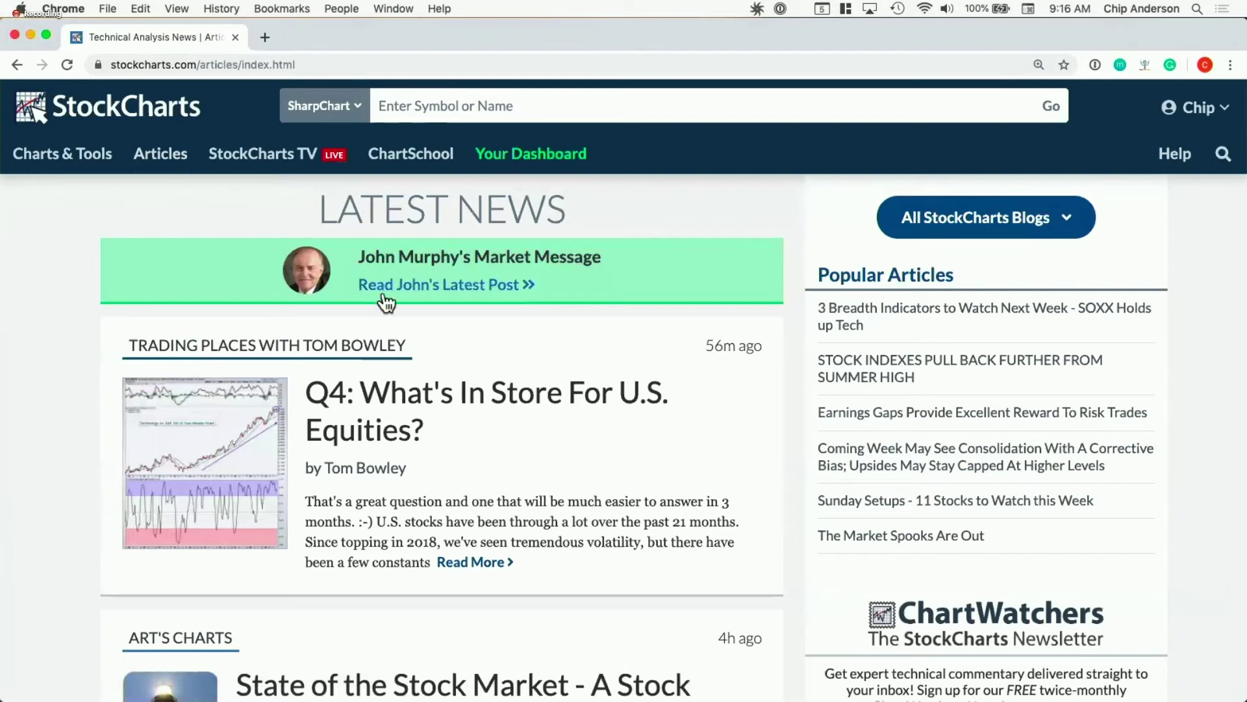
scroll(455, 386, "down", 5)
scroll(459, 414, "down", 7)
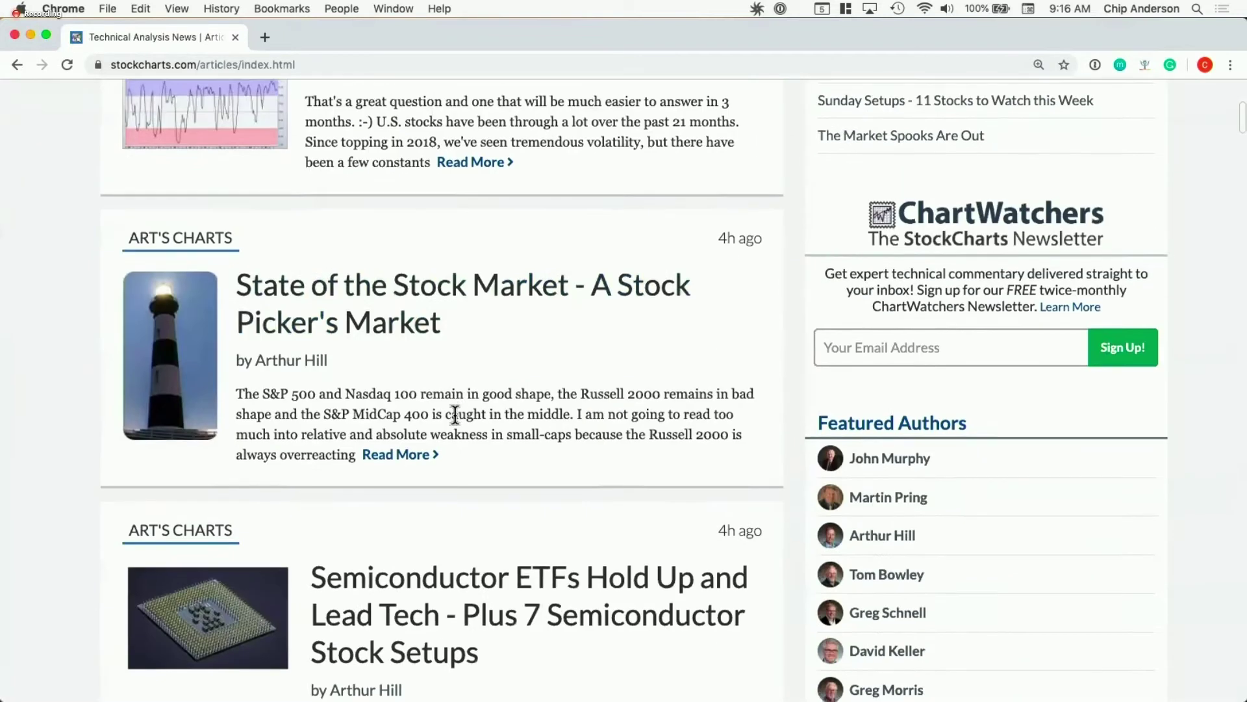
scroll(461, 416, "up", 15)
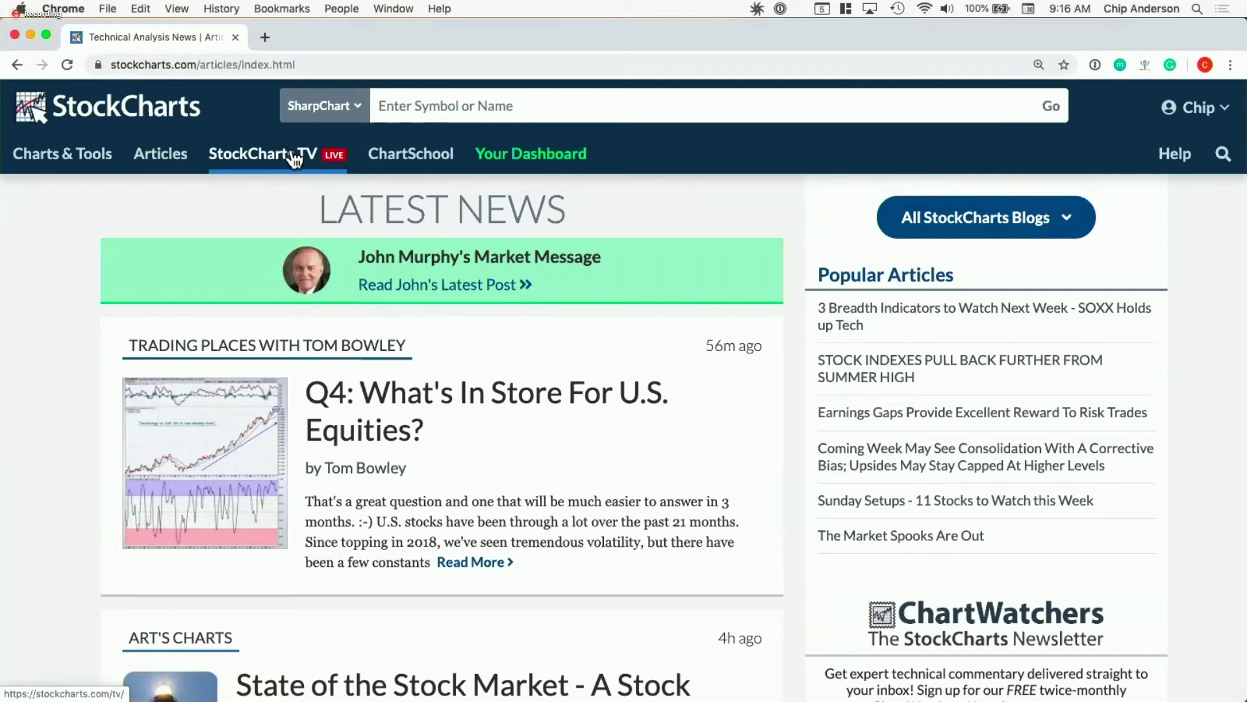
Open ChartSchool, search its articles for macd and look through the results
left_click(408, 161)
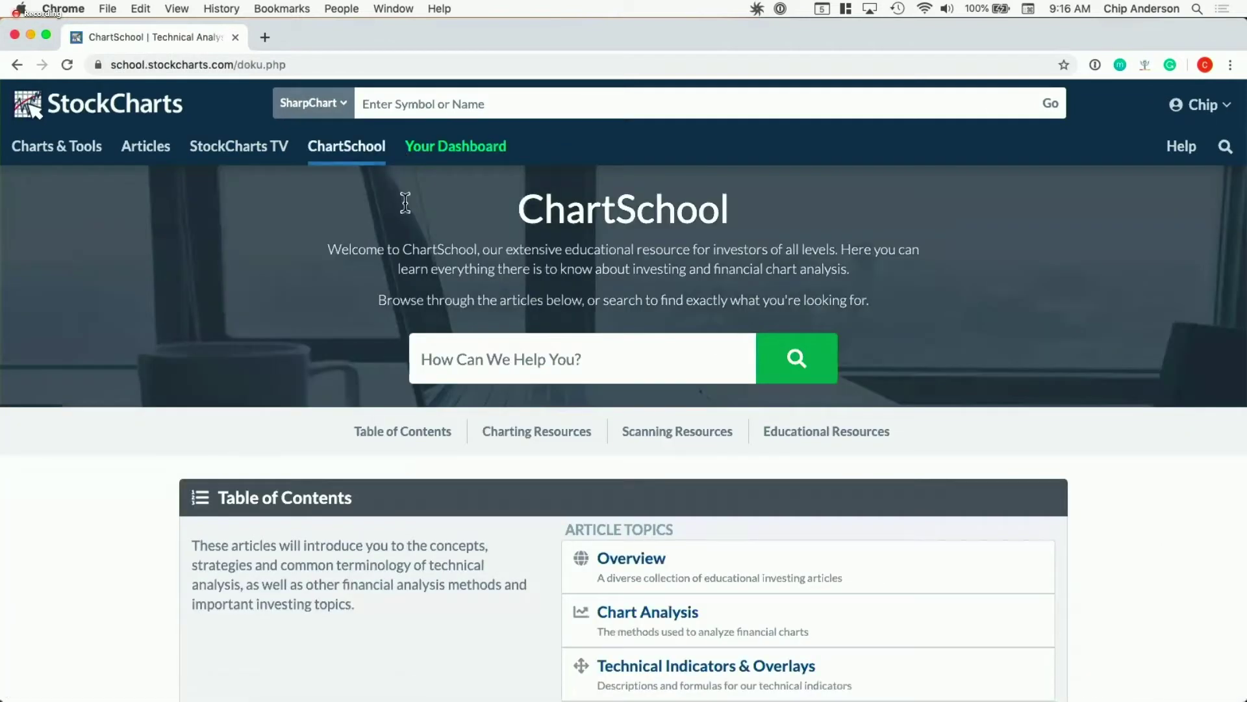
left_click(494, 355)
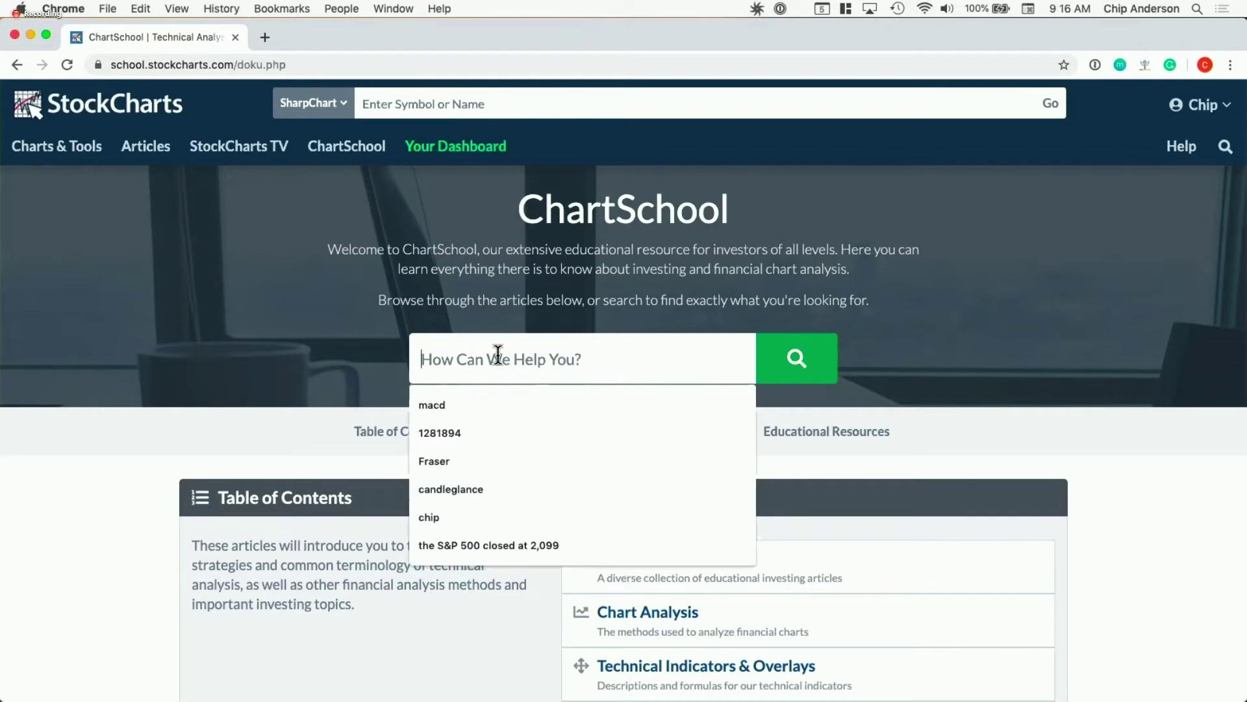
type("macd")
key("Return")
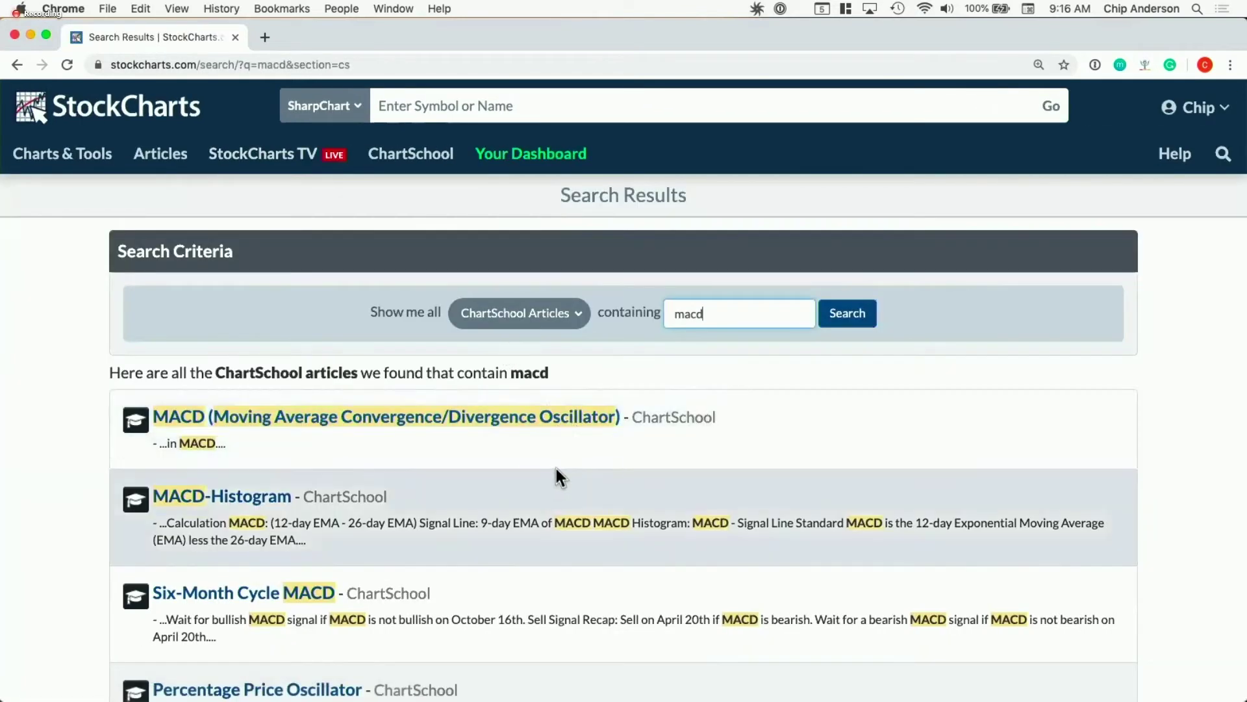
scroll(490, 464, "down", 5)
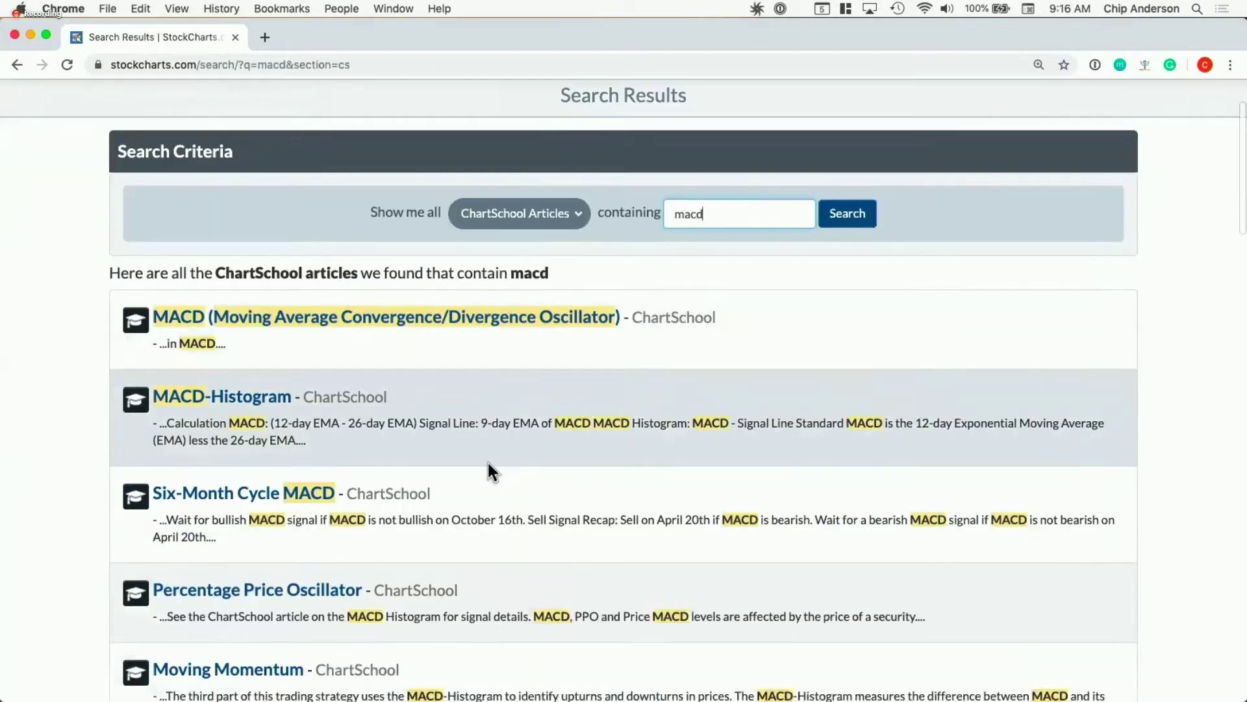
scroll(197, 314, "up", 5)
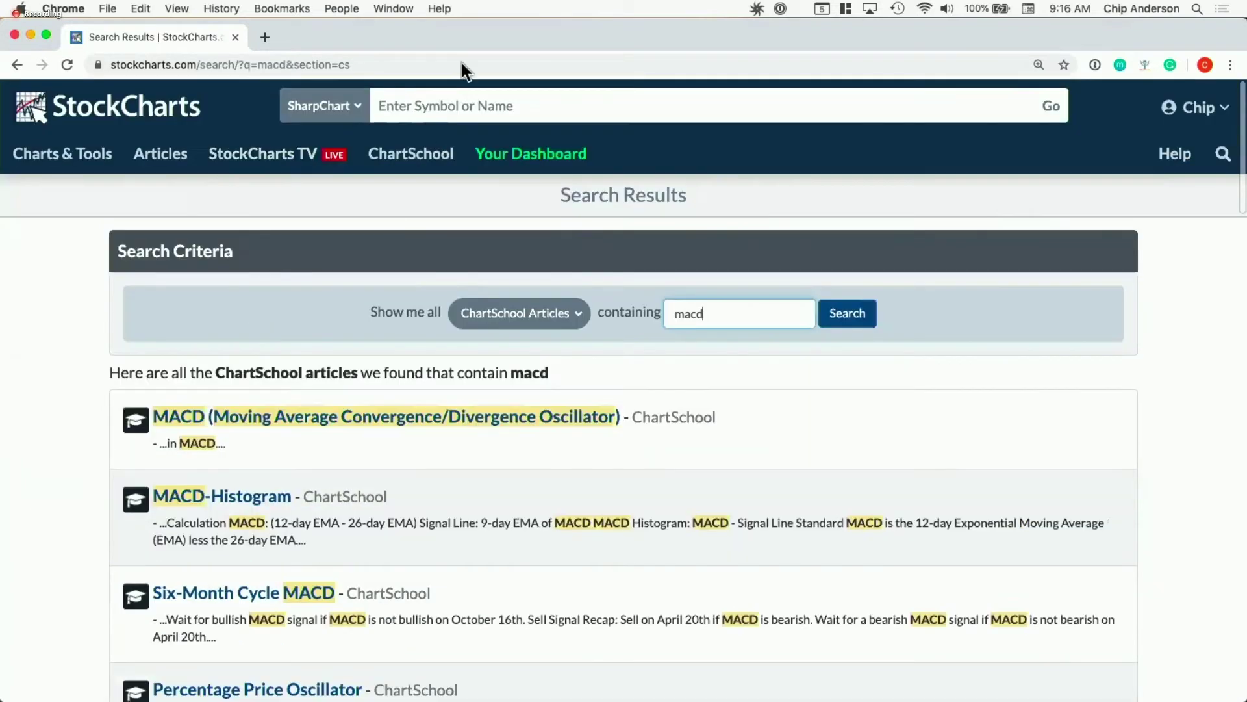
Return to the member dashboard and open the SharpChart for the symbol ibm
left_click(543, 163)
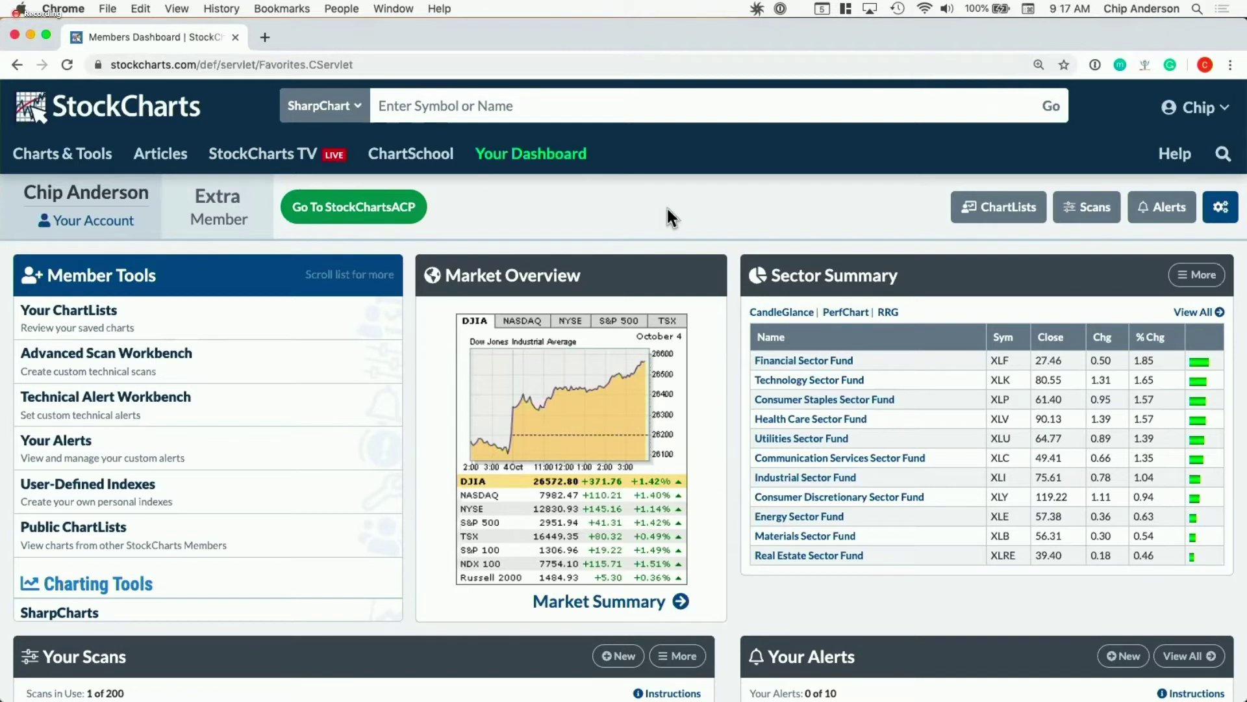
left_click(482, 109)
type("ibm")
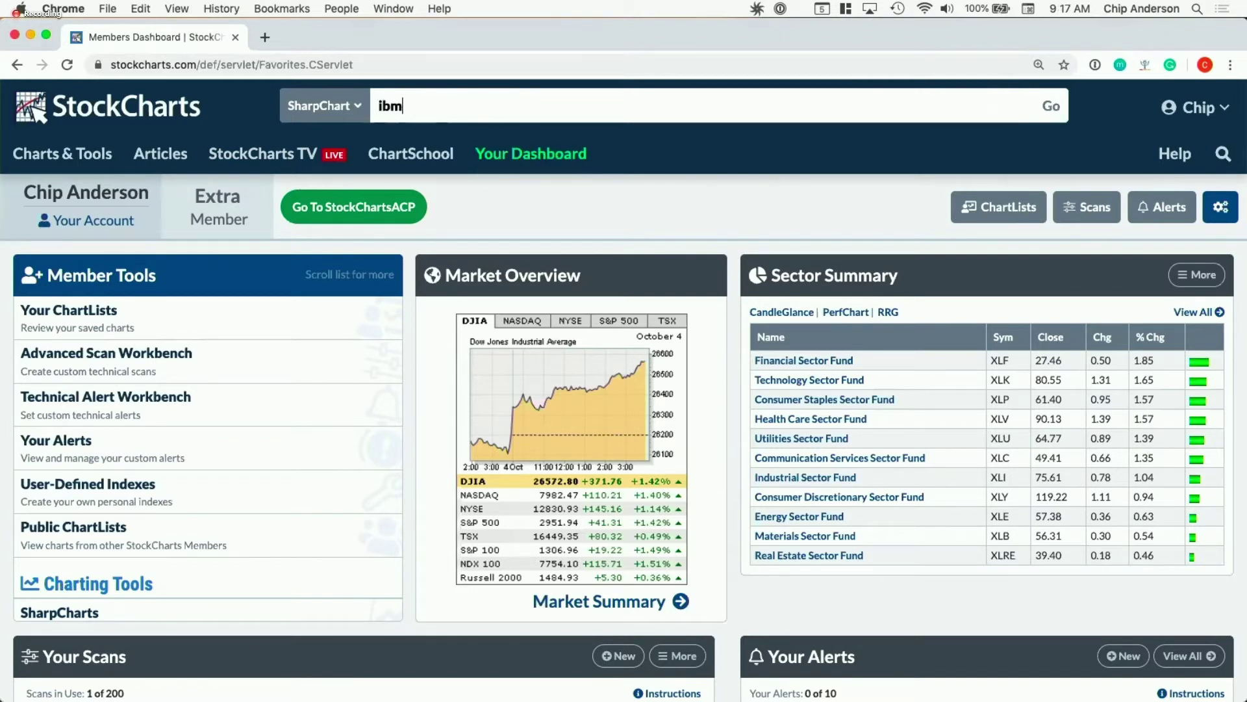
key("Return")
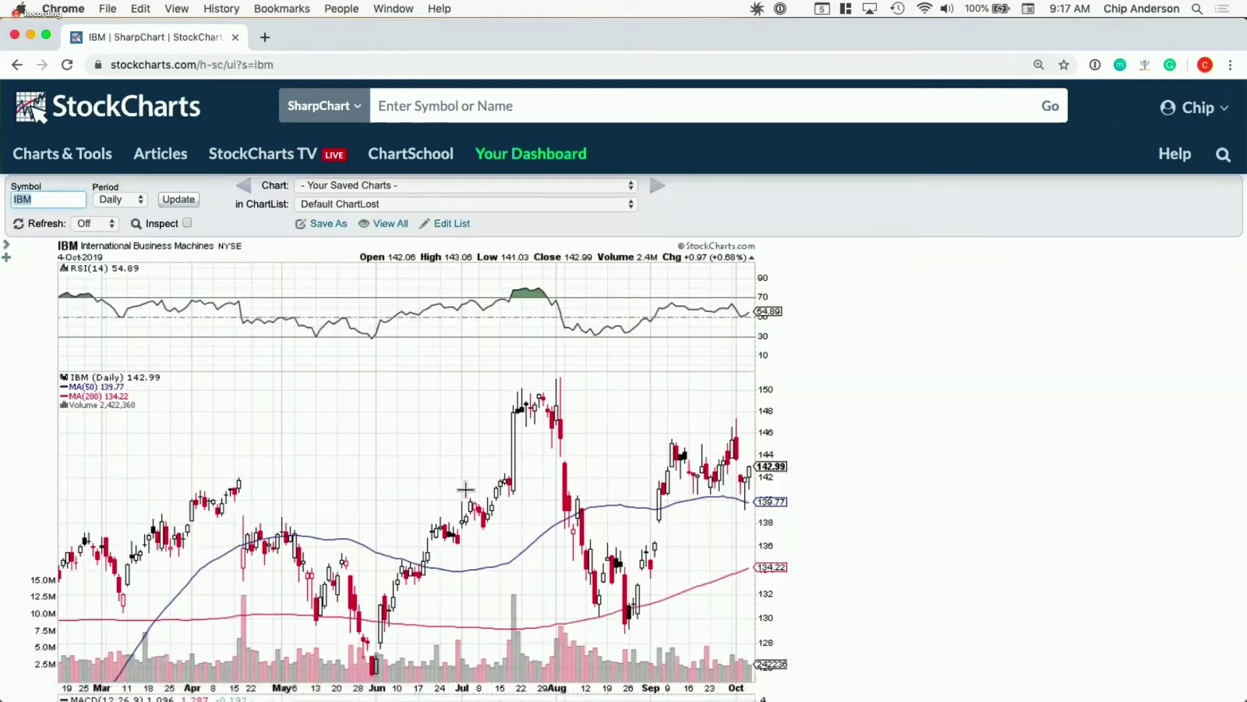
scroll(455, 462, "down", 3)
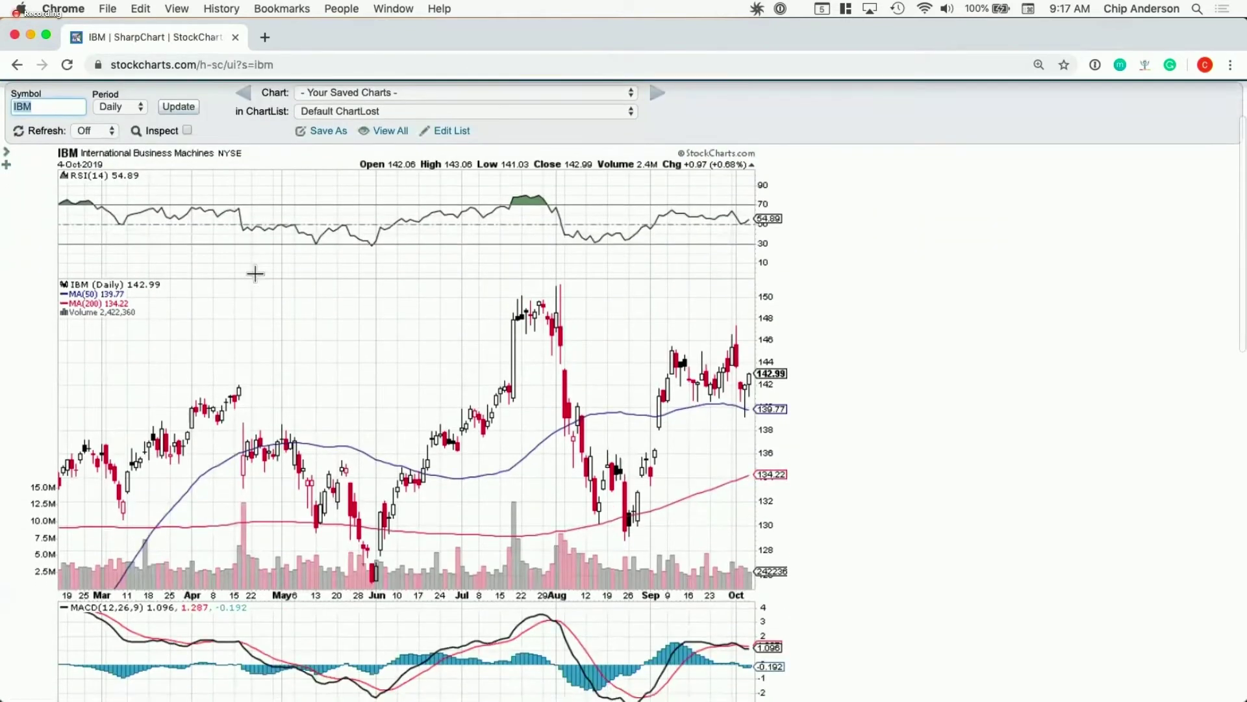
scroll(252, 212, "up", 3)
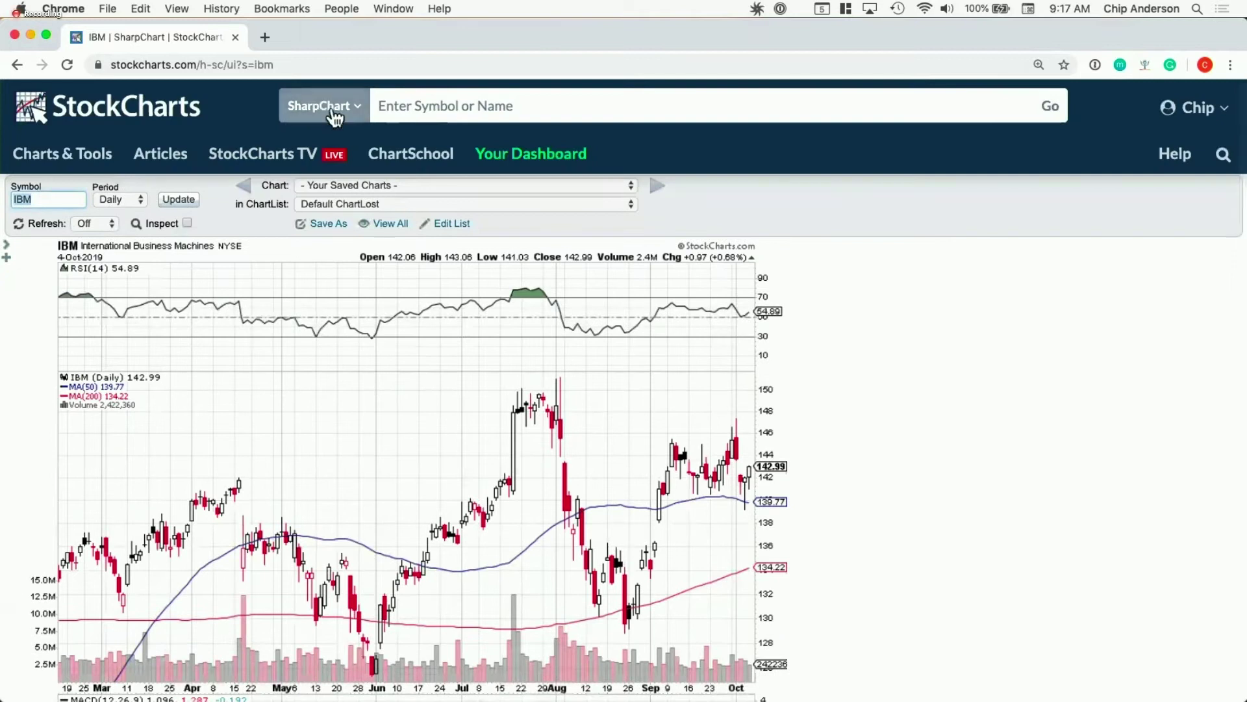
Choose GalleryView as the chart type and open it for the symbol ibm
left_click(354, 113)
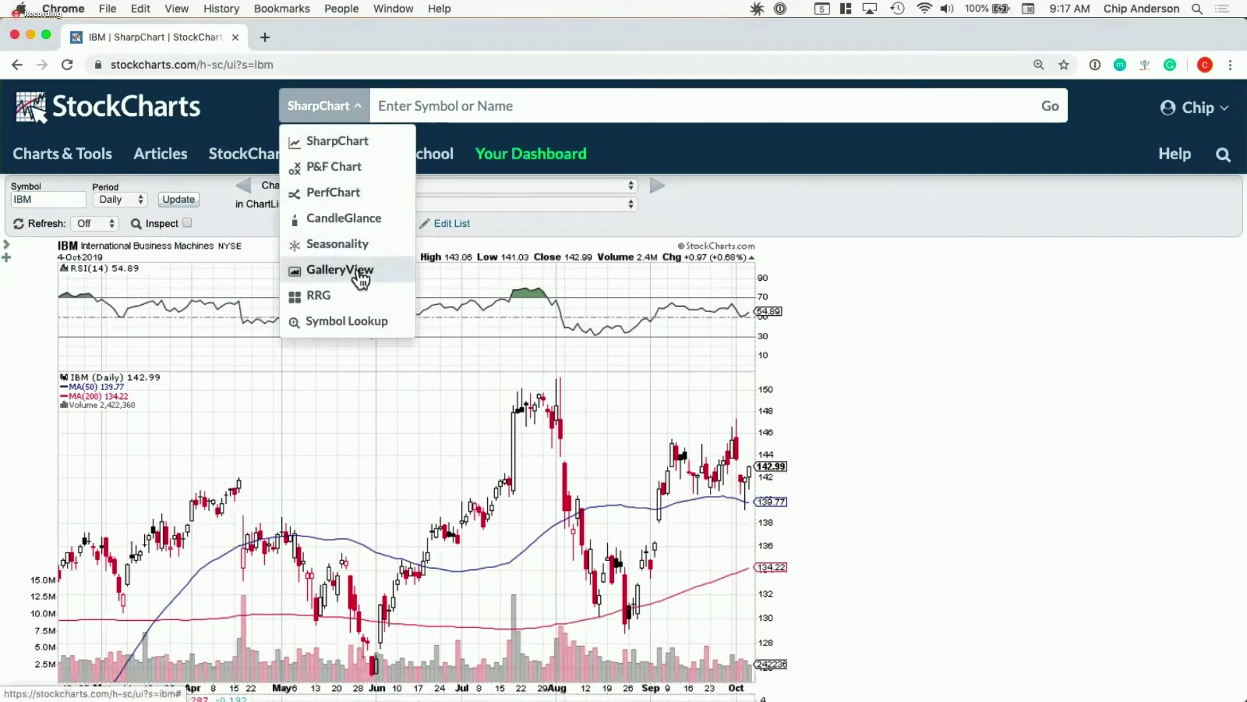
left_click(339, 269)
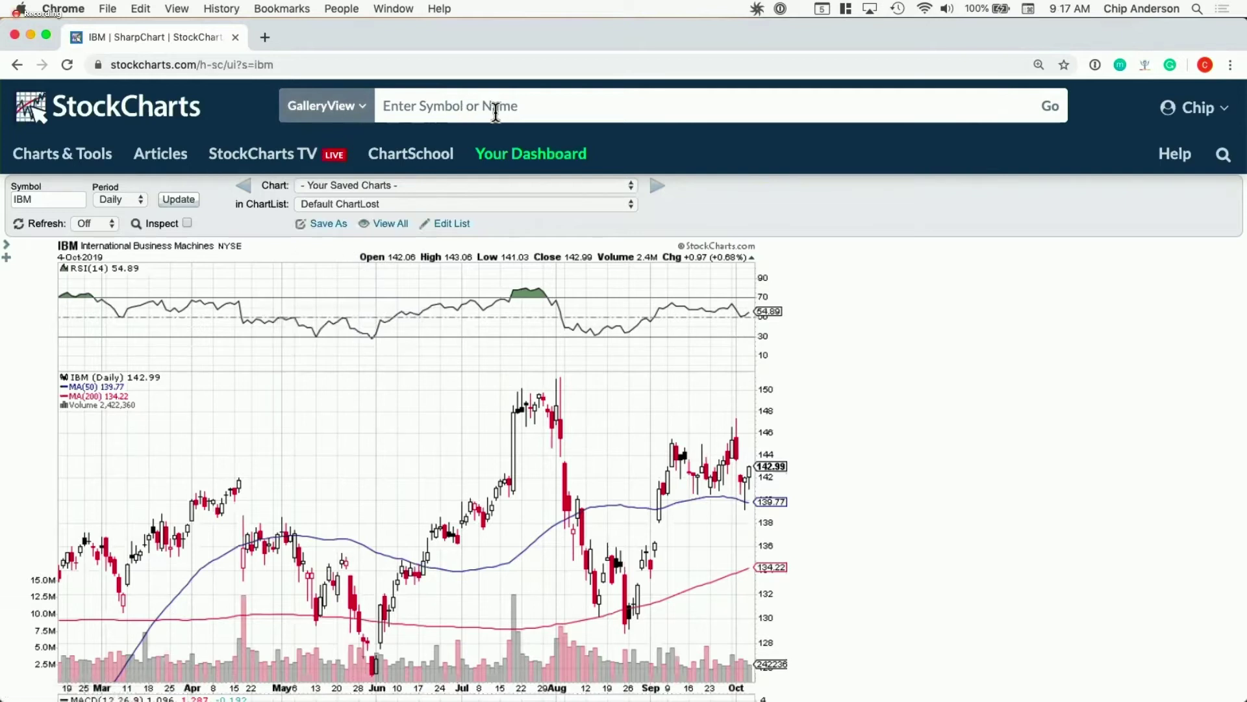
type("ibm")
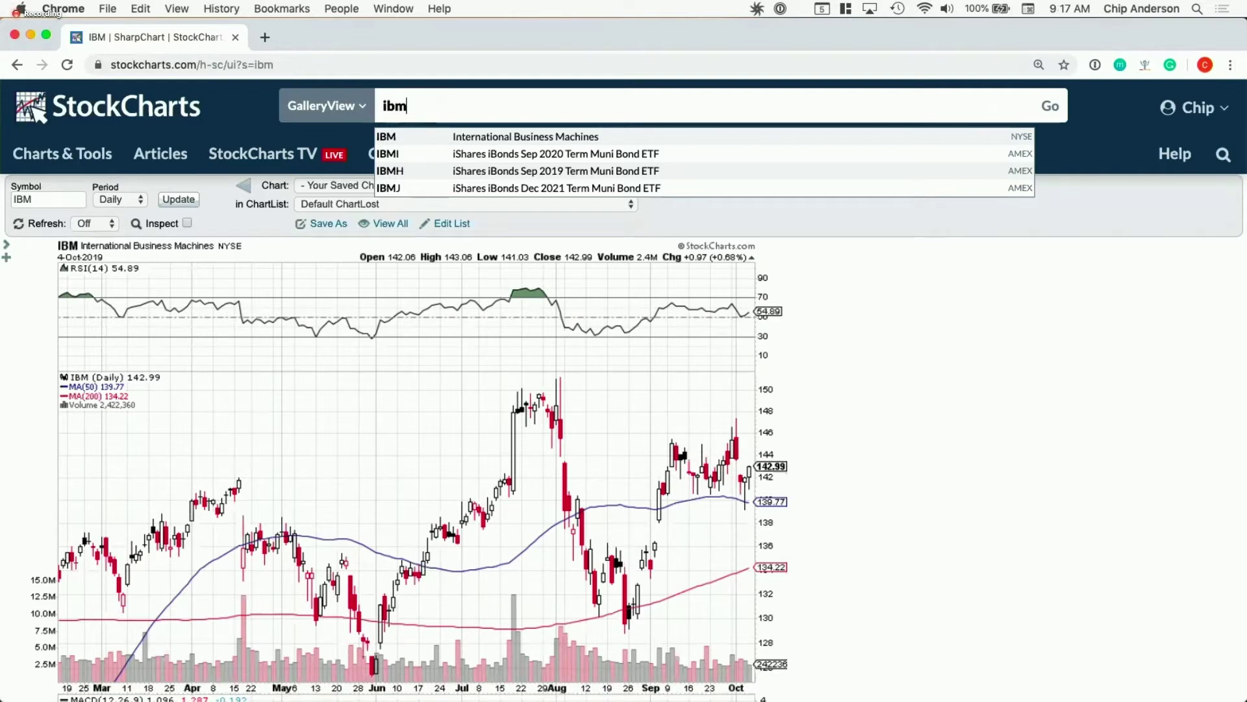
key("Return")
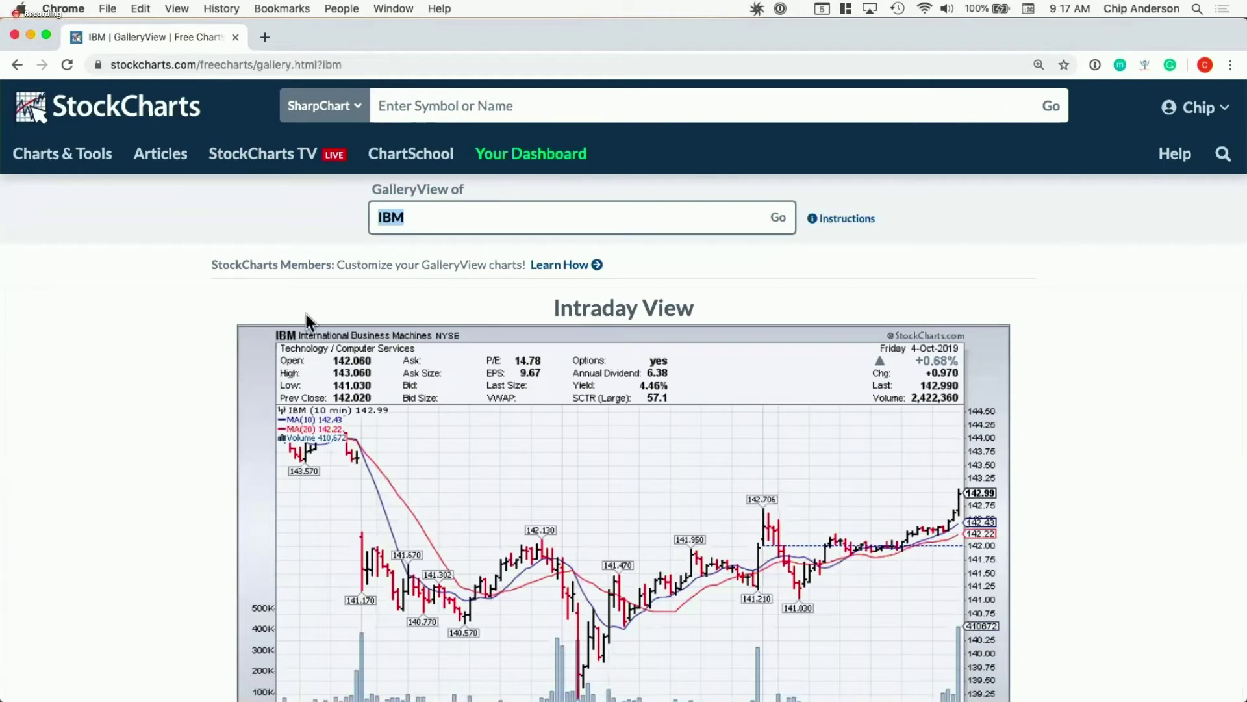
Look through IBM's GalleryView charts from the Intraday View through the Daily and Weekly Views to the Point & Figure View
scroll(170, 369, "down", 5)
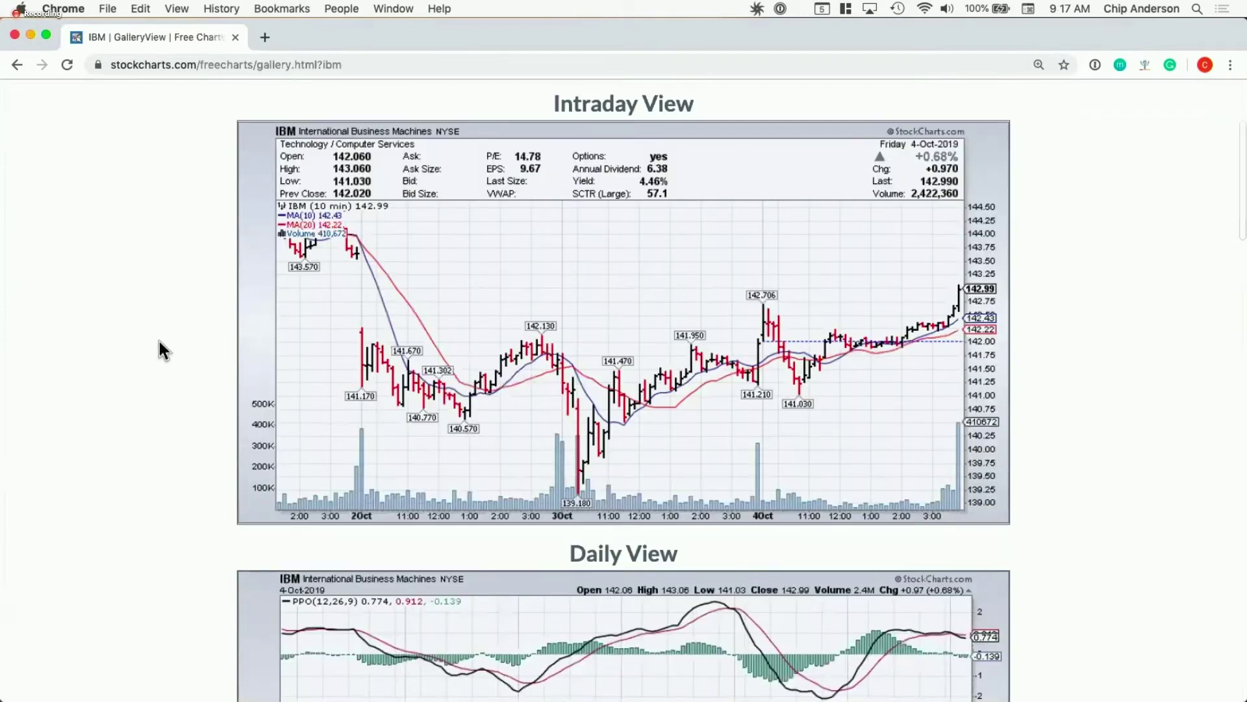
scroll(179, 325, "down", 2)
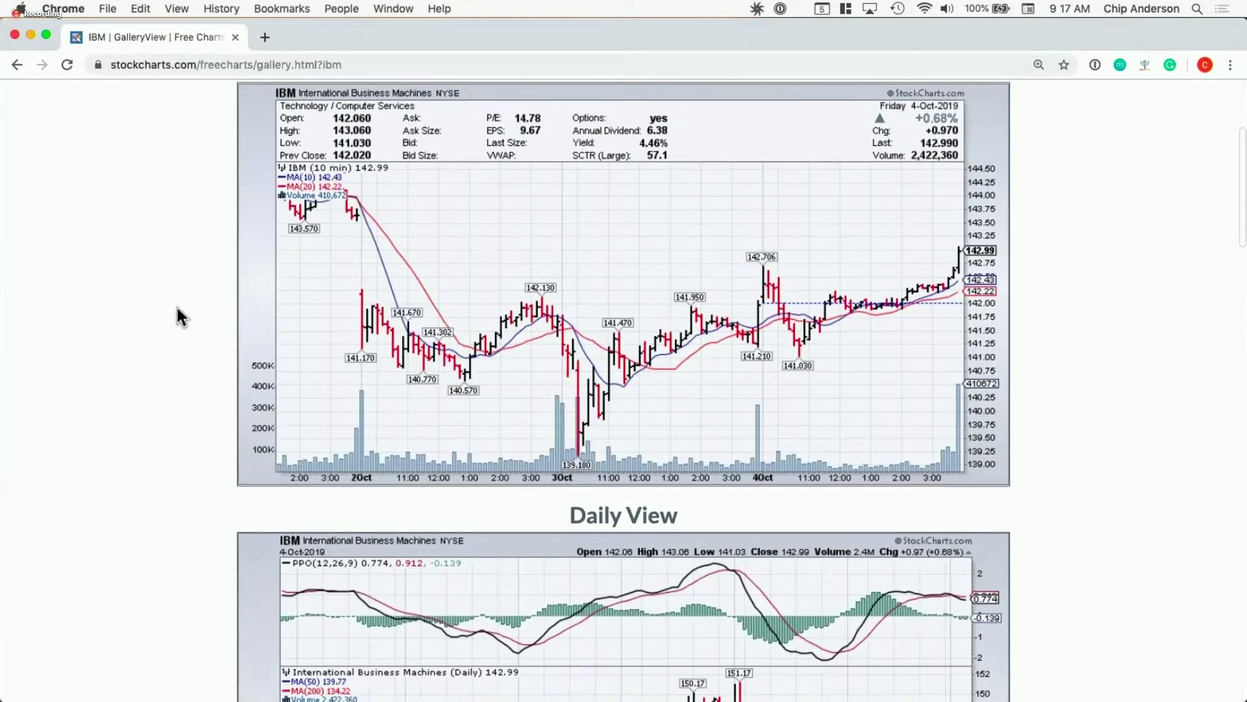
scroll(180, 307, "up", 5)
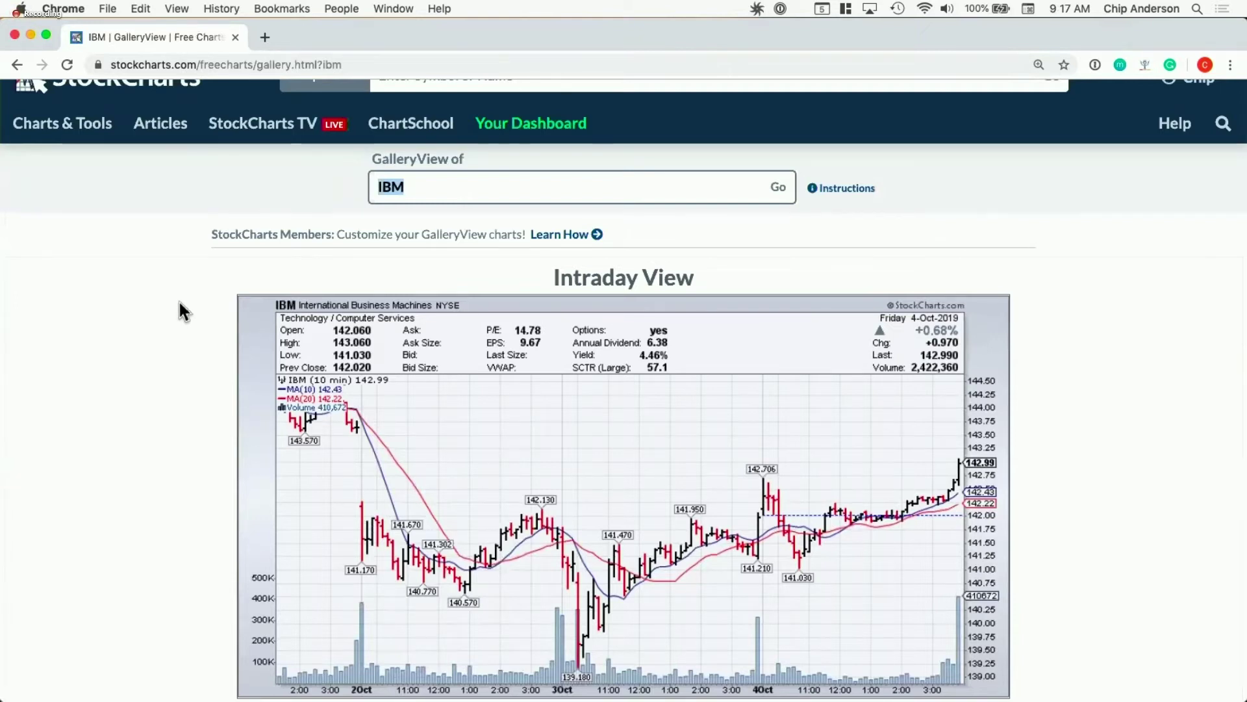
scroll(165, 310, "down", 1)
scroll(162, 307, "down", 1)
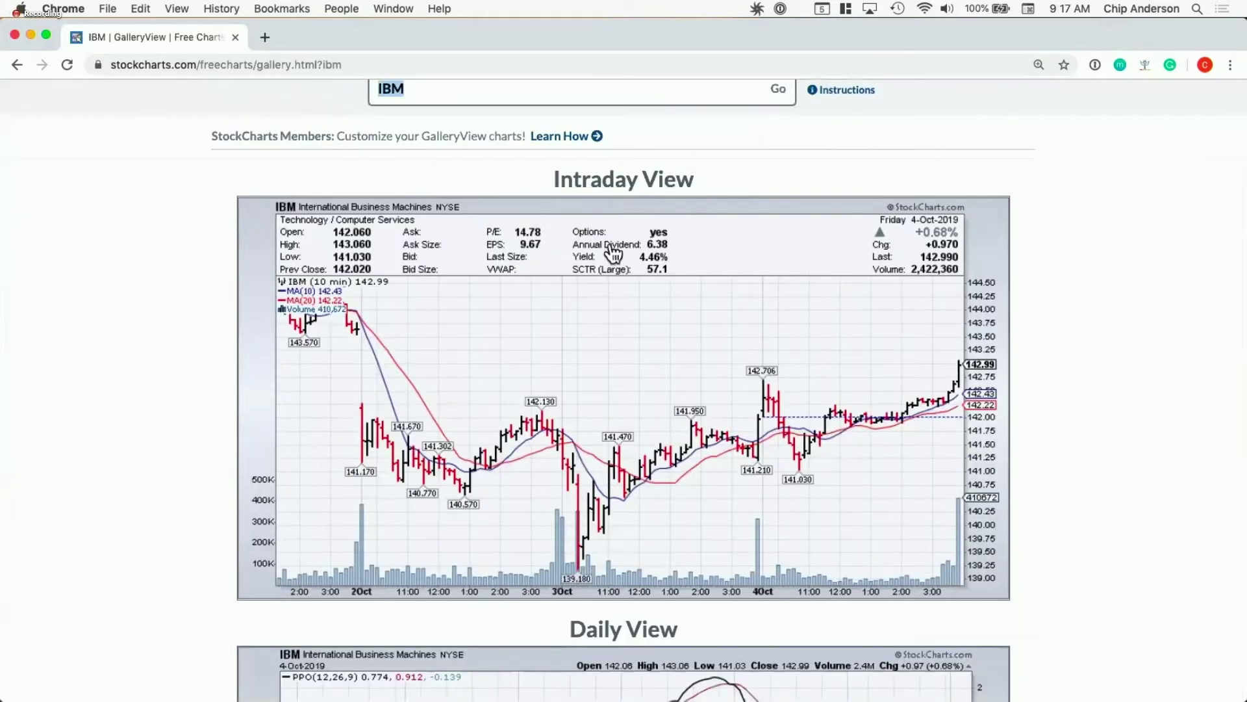
scroll(152, 330, "down", 3)
scroll(152, 328, "down", 8)
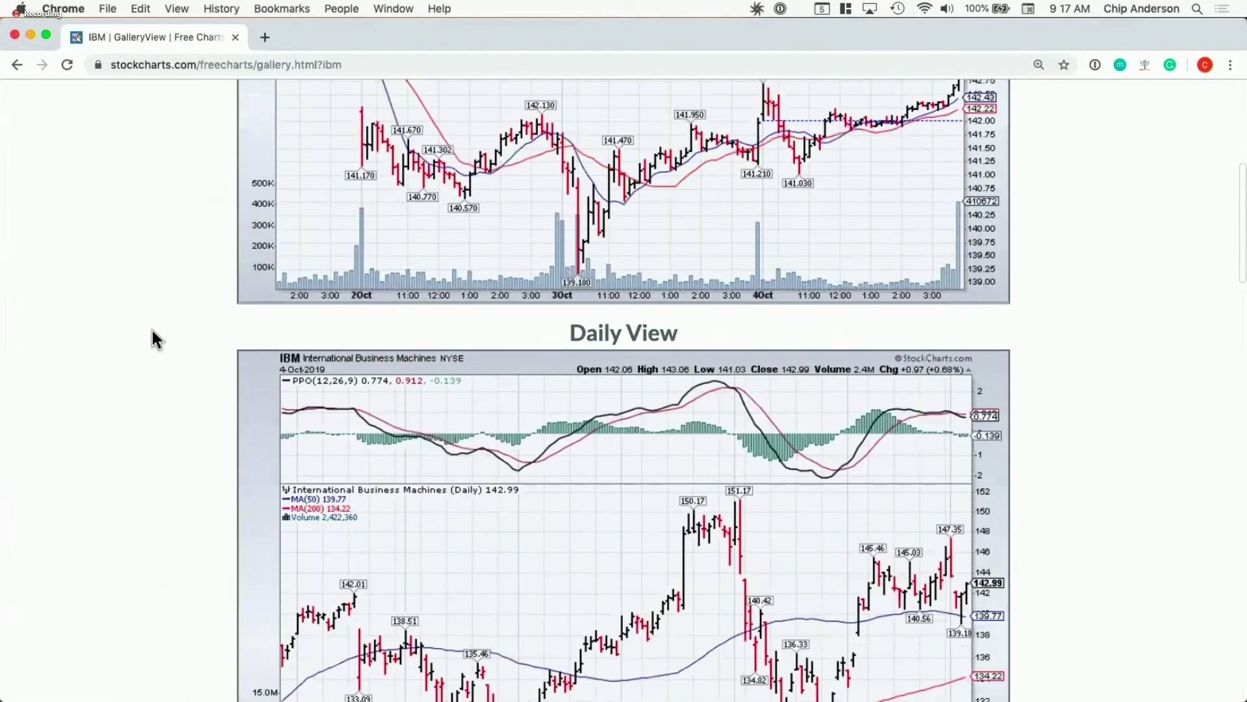
scroll(152, 330, "down", 13)
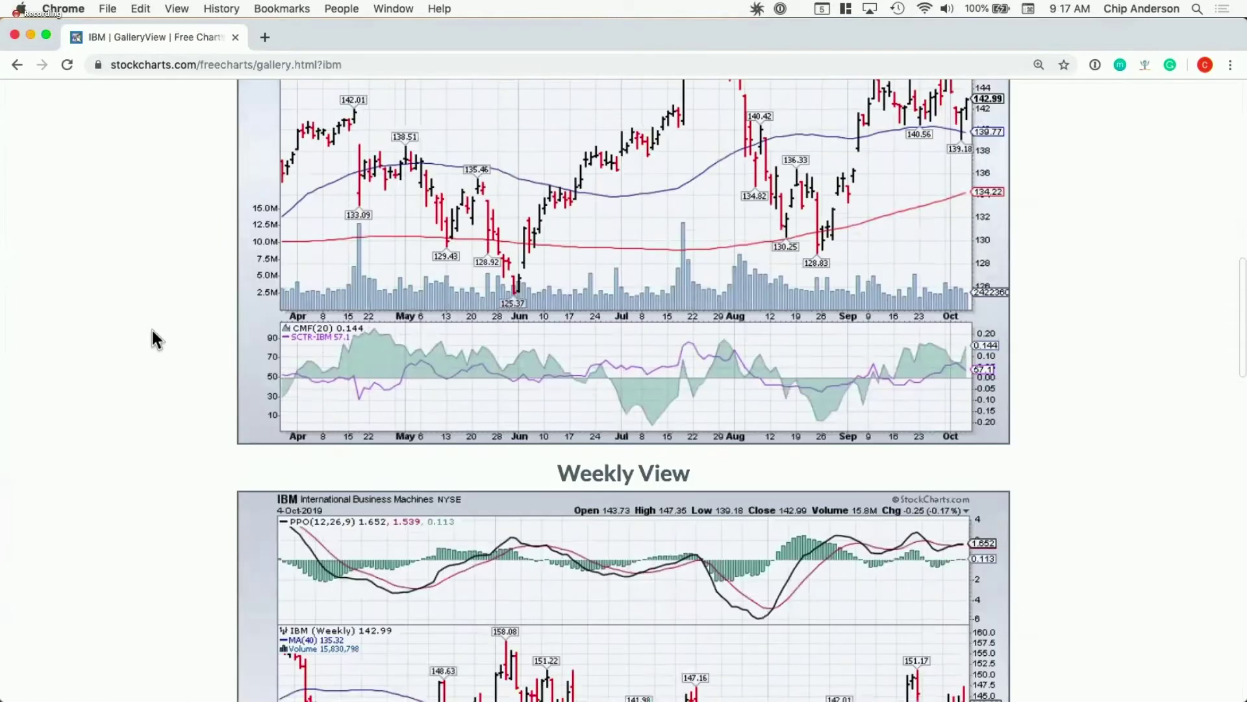
scroll(152, 329, "down", 7)
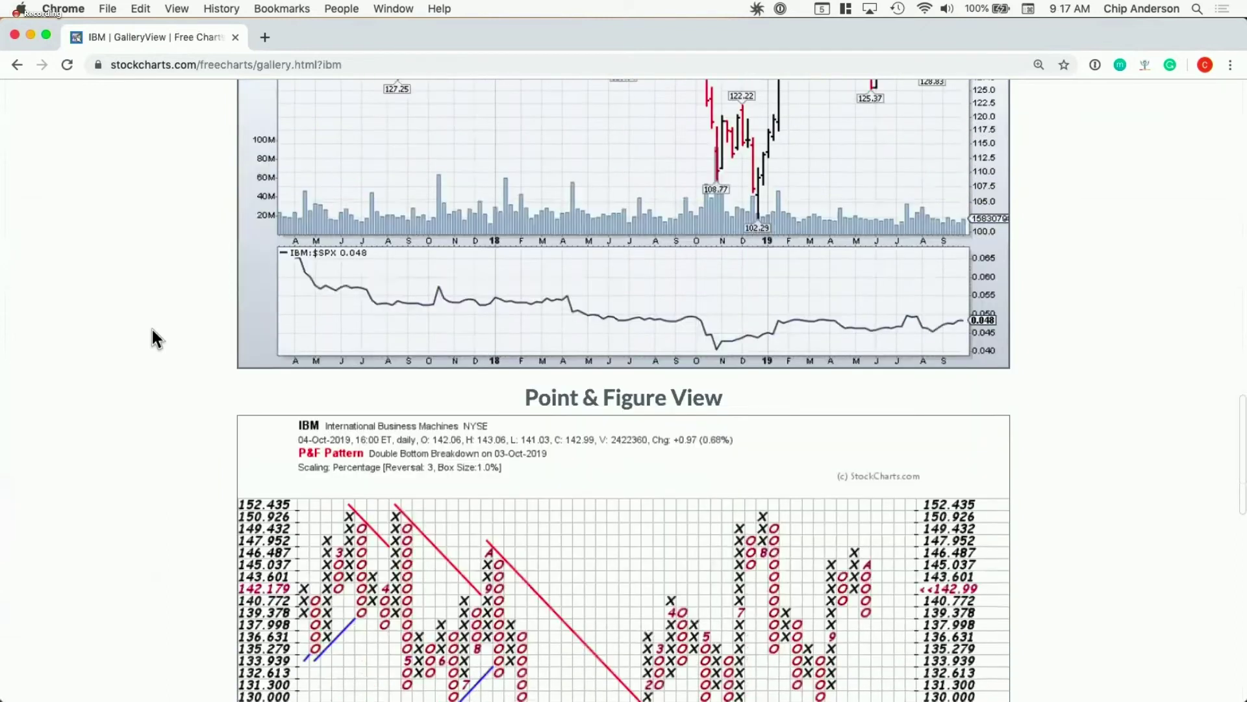
scroll(156, 331, "down", 3)
scroll(156, 331, "up", 3)
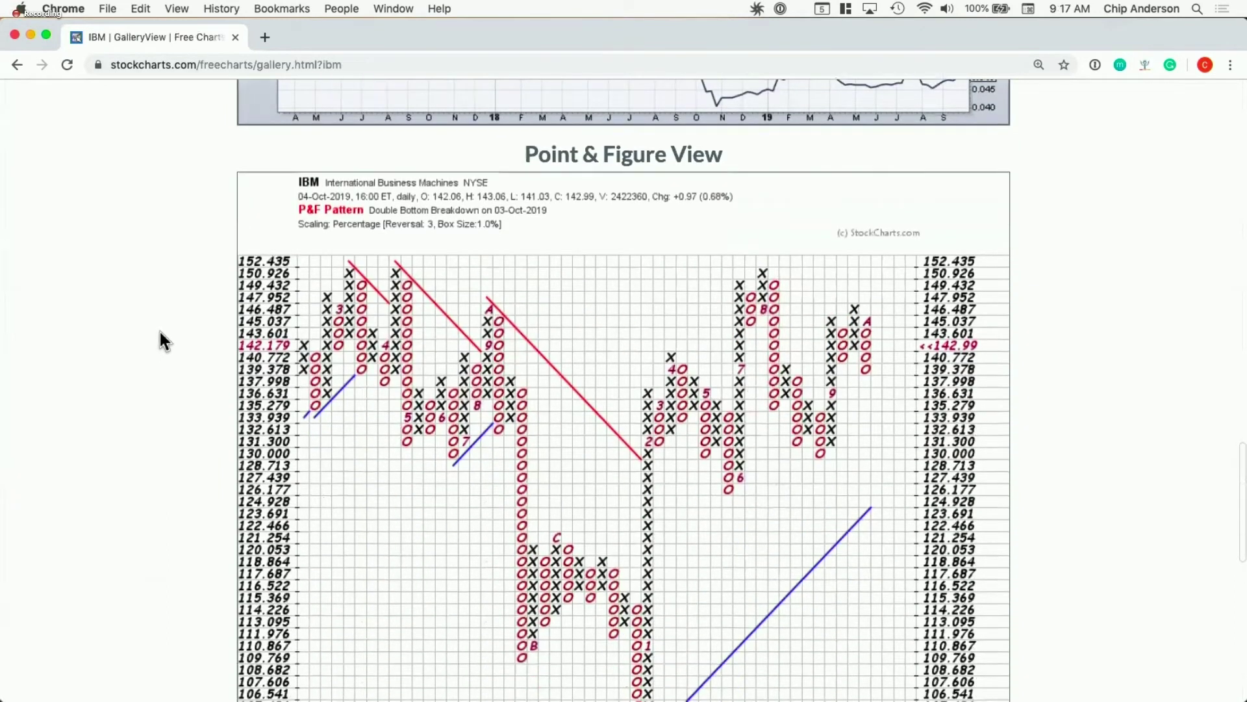
scroll(162, 333, "up", 1)
scroll(163, 334, "down", 3)
scroll(162, 334, "up", 7)
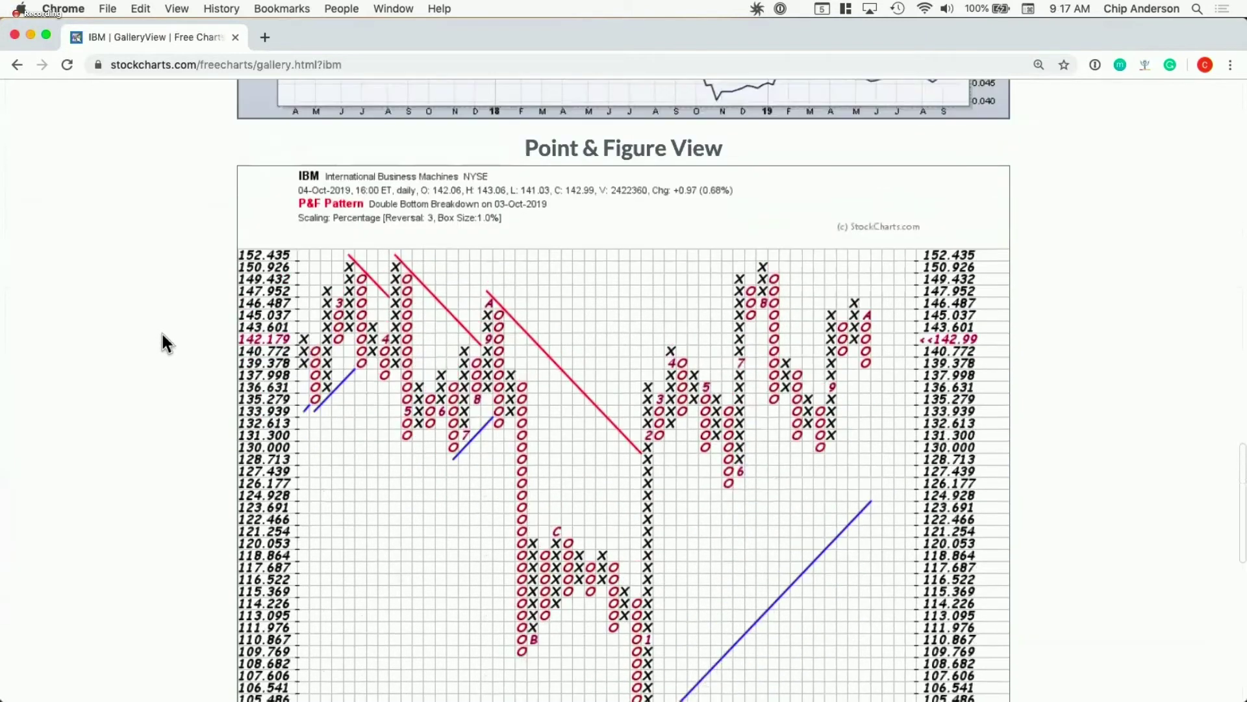
Examine IBM's Weekly View, Daily View and Intraday View charts, including their indicators and the comparison with $SPX
scroll(162, 334, "up", 3)
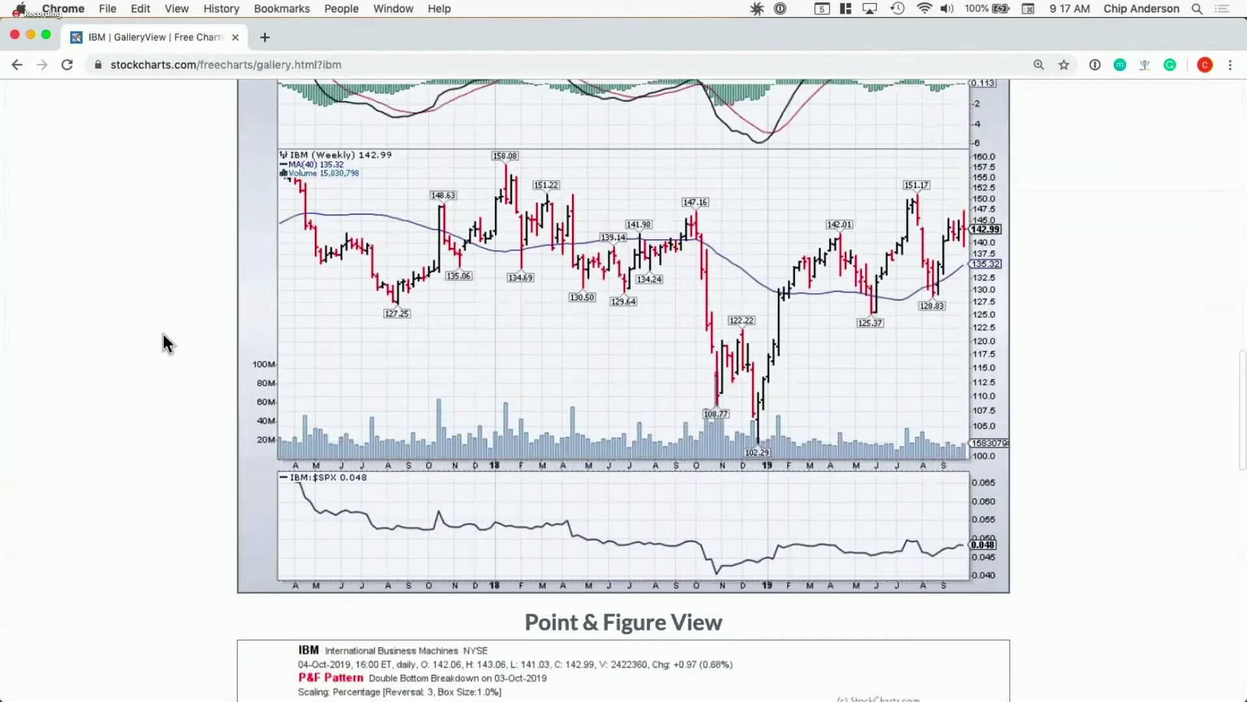
scroll(164, 334, "up", 1)
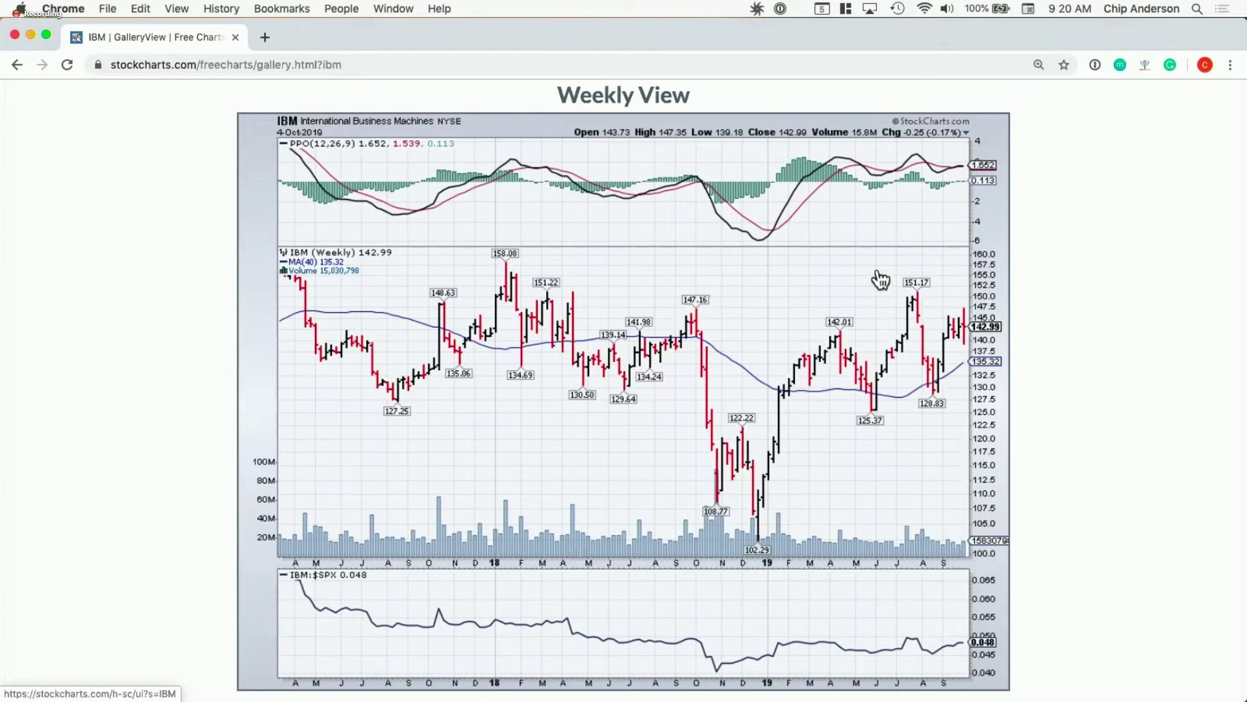
scroll(874, 293, "down", 2)
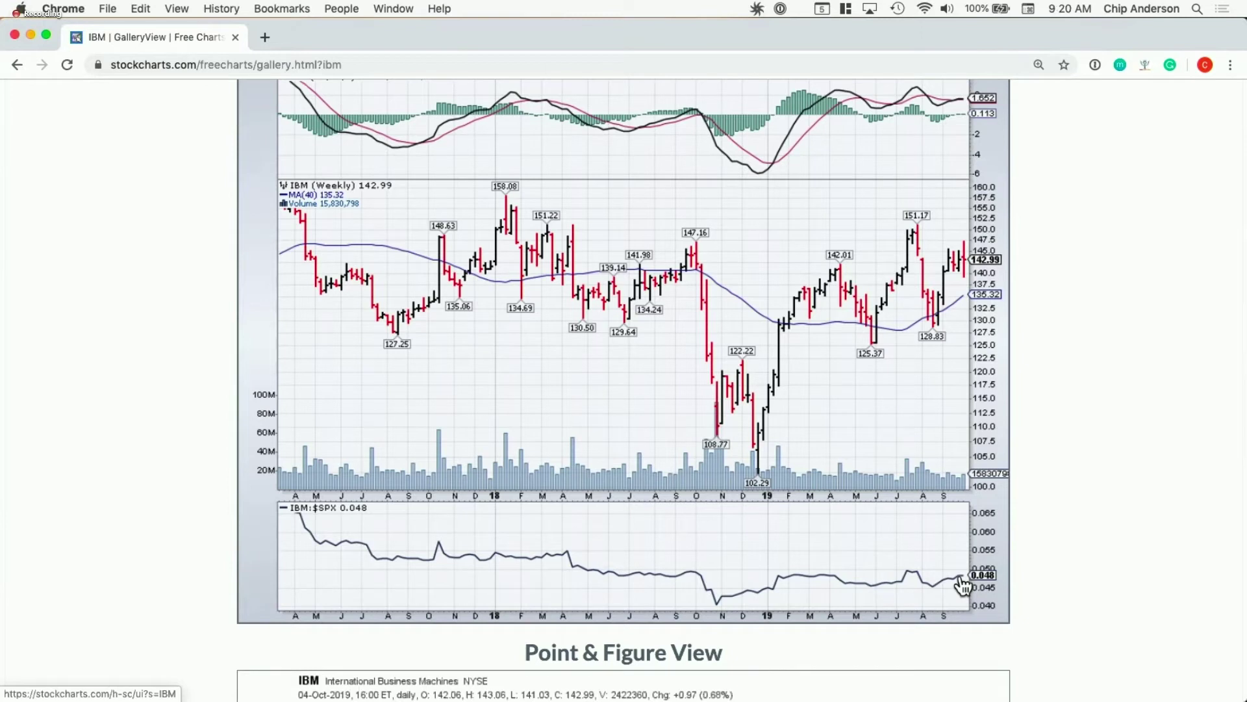
scroll(649, 457, "up", 3)
scroll(651, 459, "down", 1)
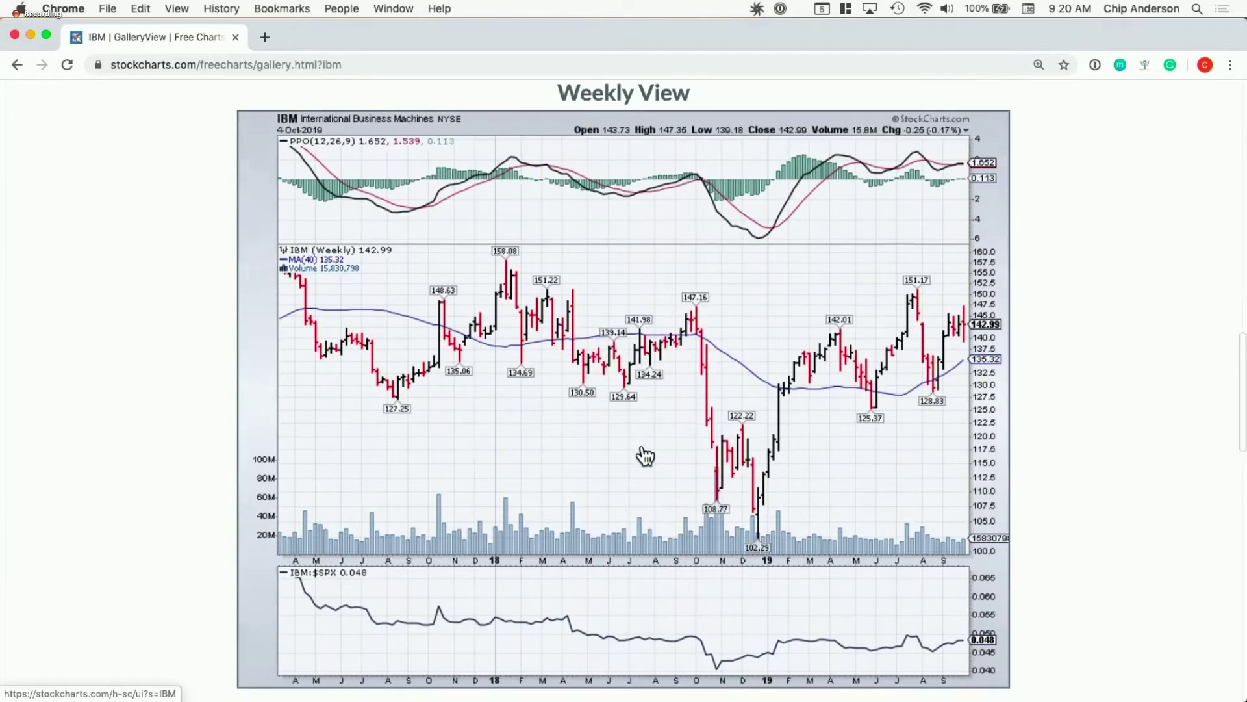
scroll(655, 459, "up", 5)
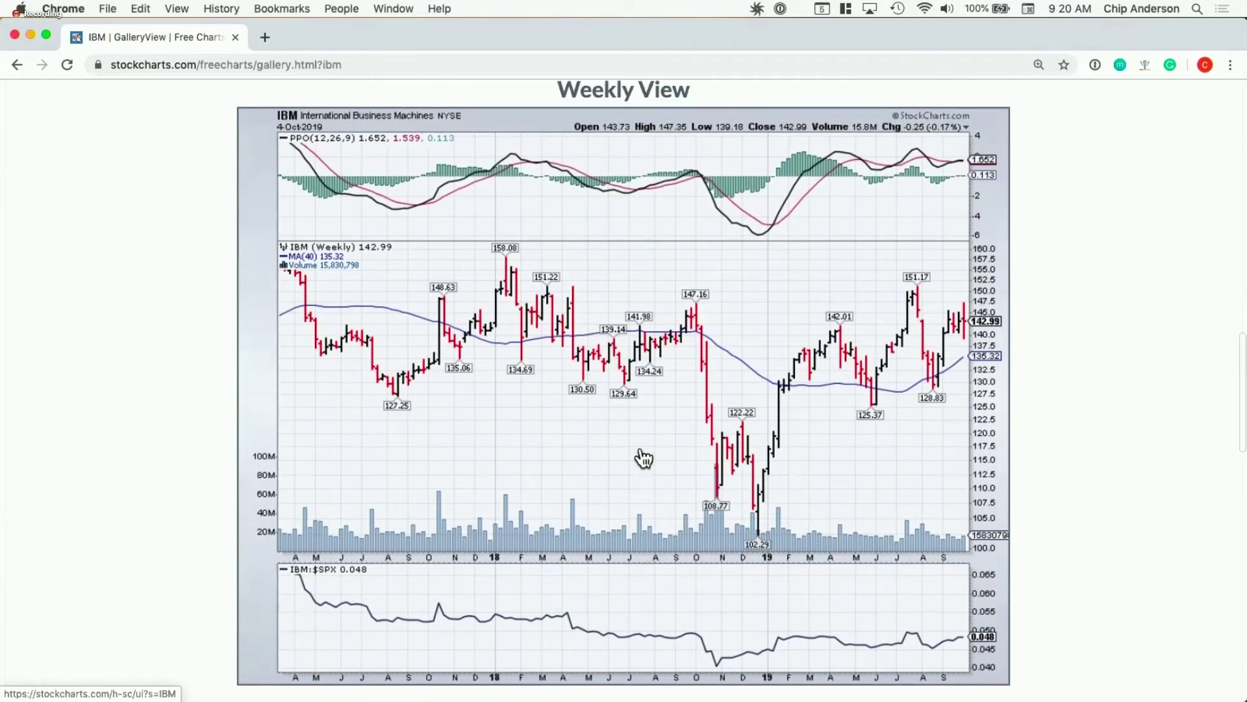
scroll(644, 458, "up", 5)
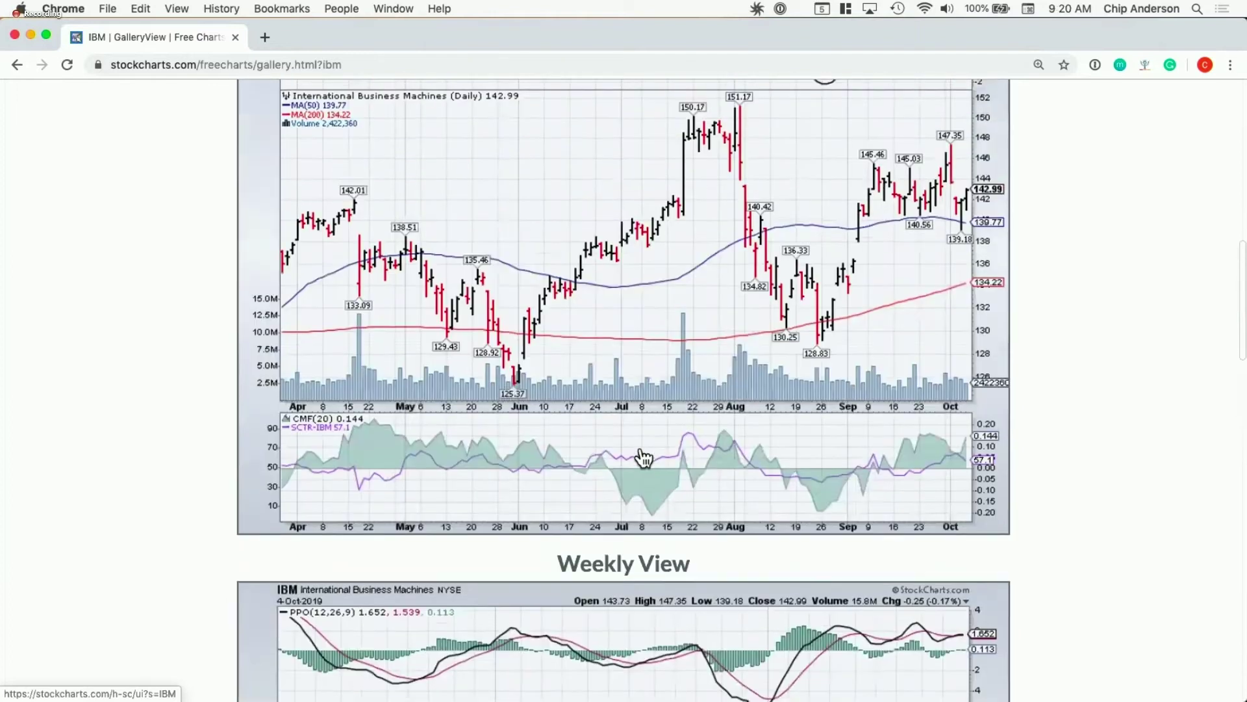
scroll(644, 458, "up", 1)
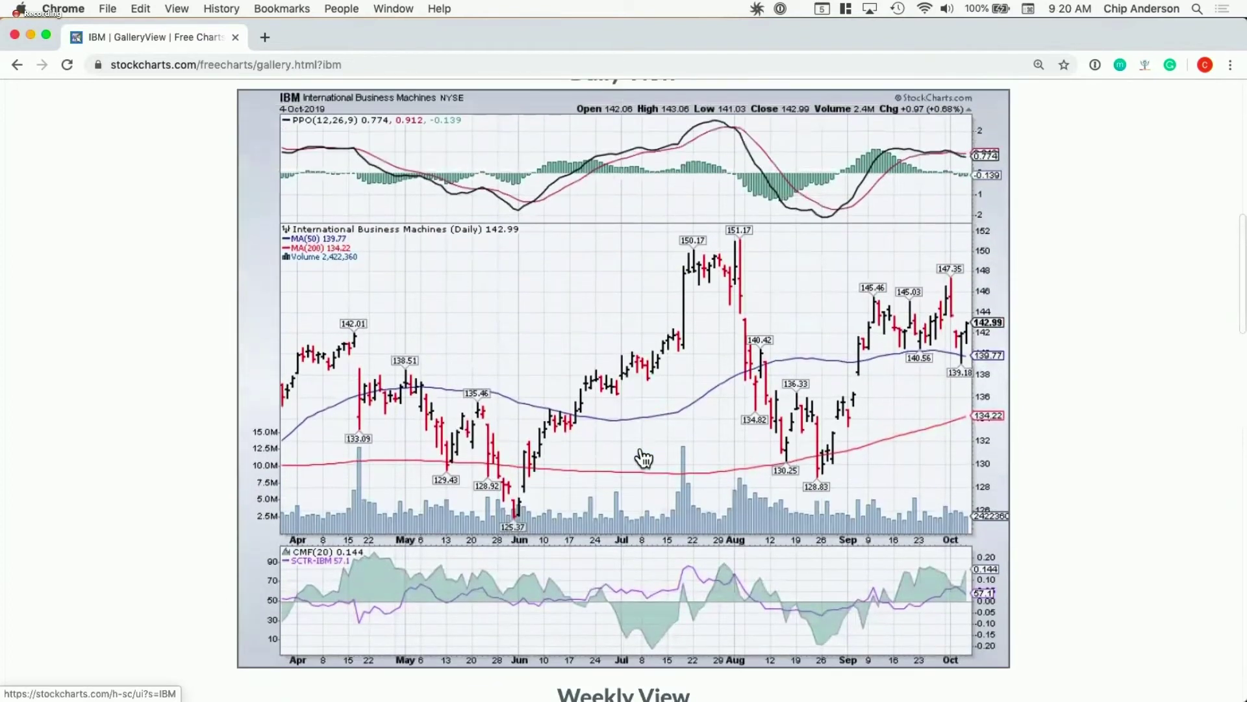
scroll(643, 458, "up", 2)
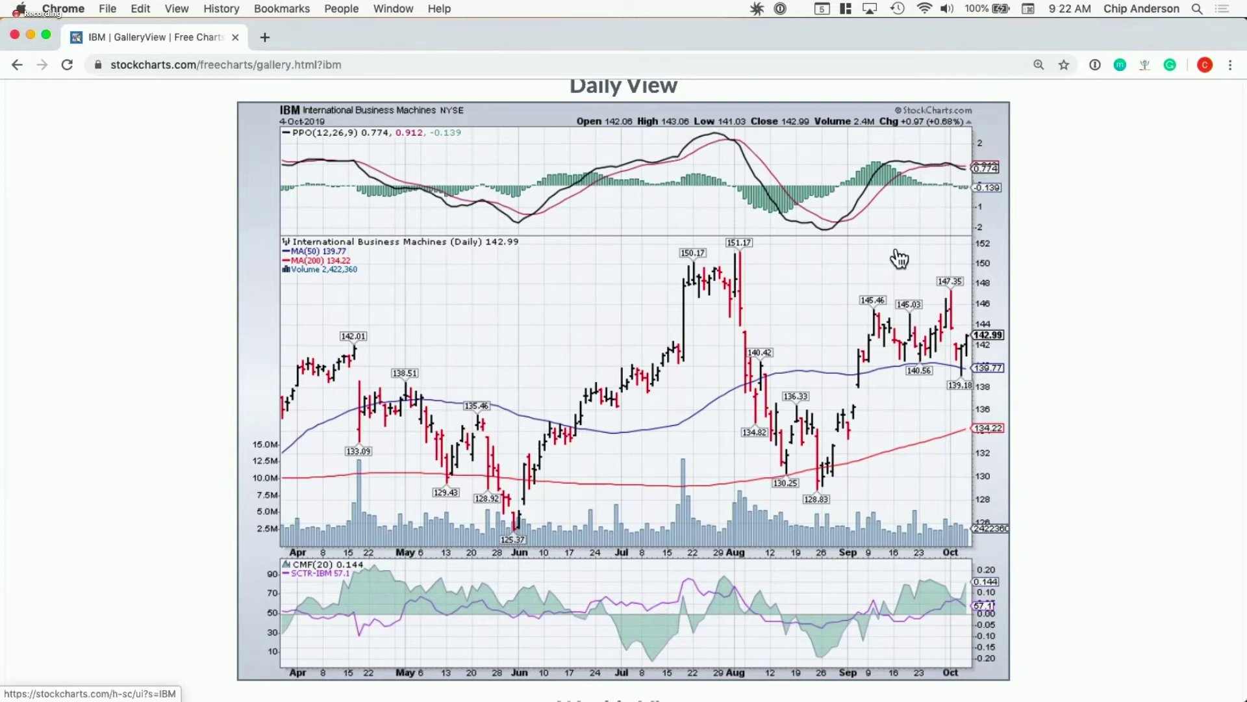
scroll(885, 364, "down", 1)
scroll(674, 573, "down", 3)
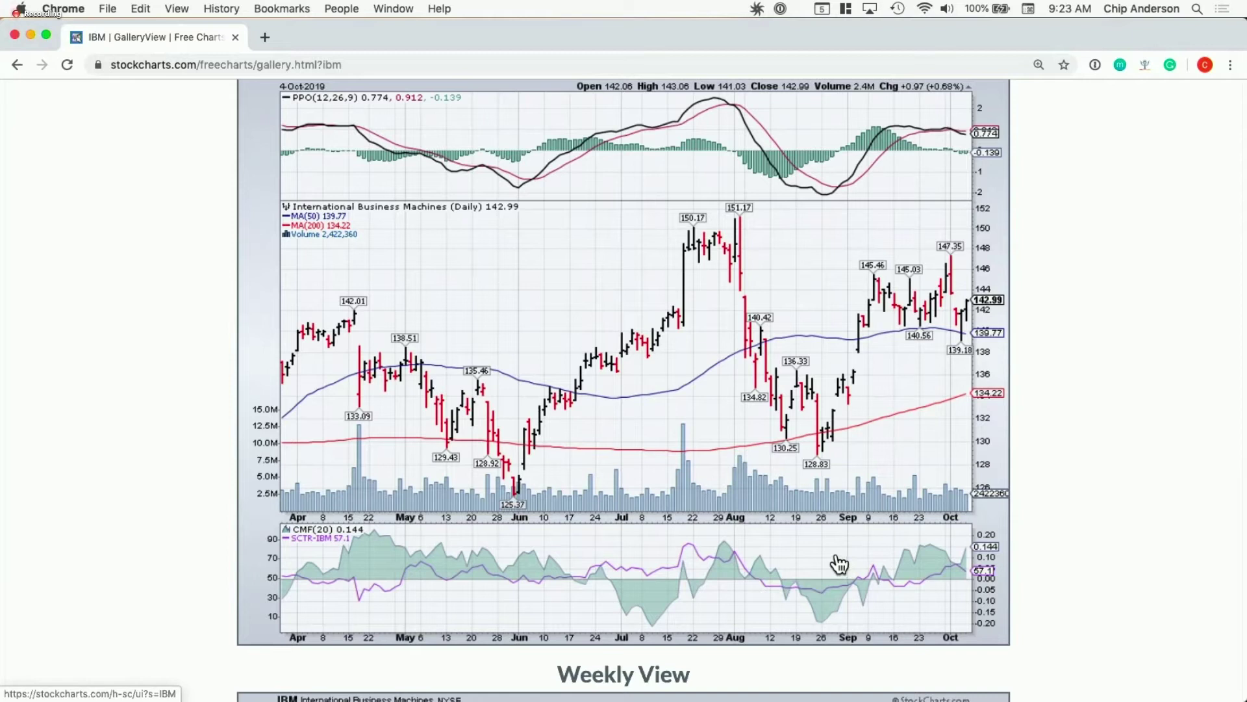
scroll(838, 563, "up", 8)
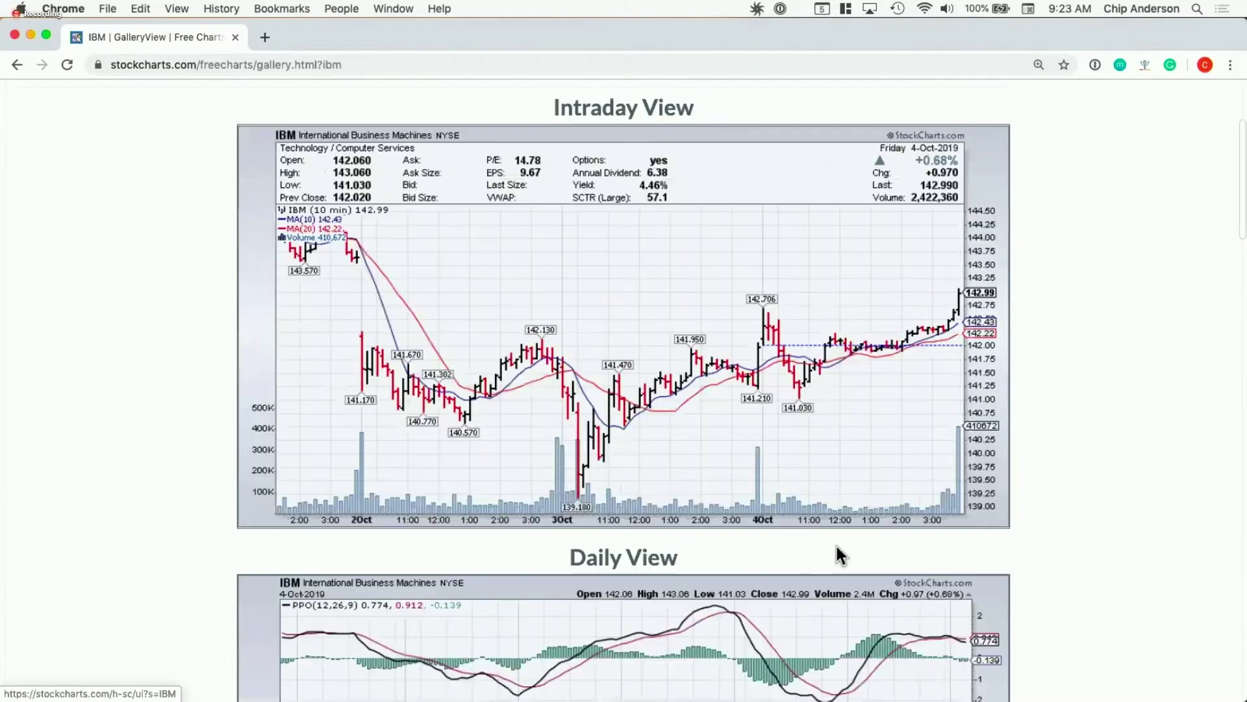
scroll(838, 548, "up", 1)
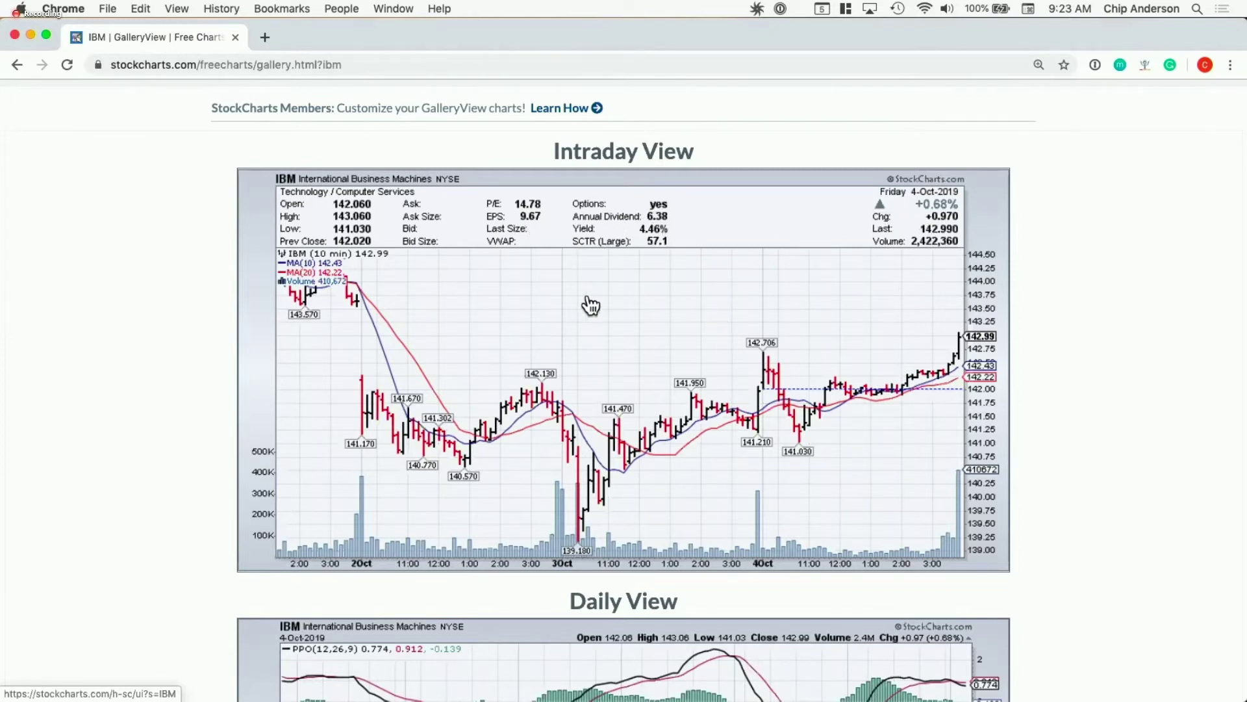
Add MSFT to the GalleryView symbols and load the gallery for IBM,MSFT
scroll(595, 298, "up", 3)
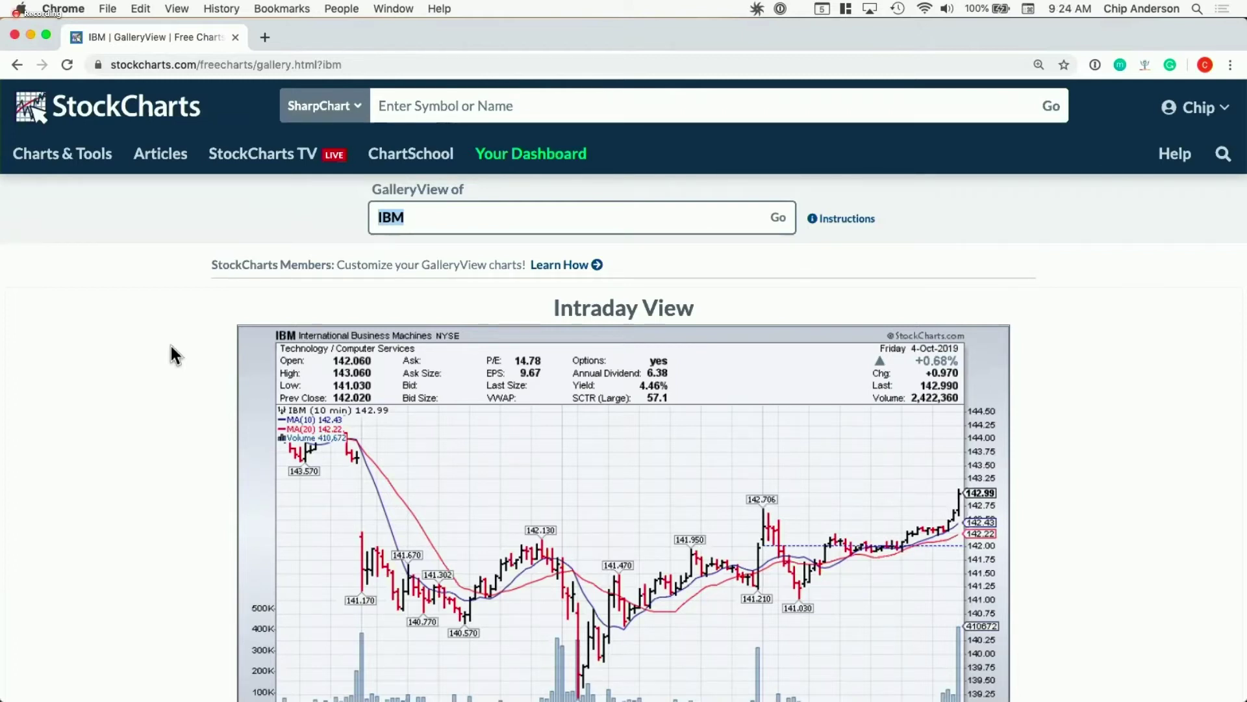
left_click(530, 218)
type(",MSFT")
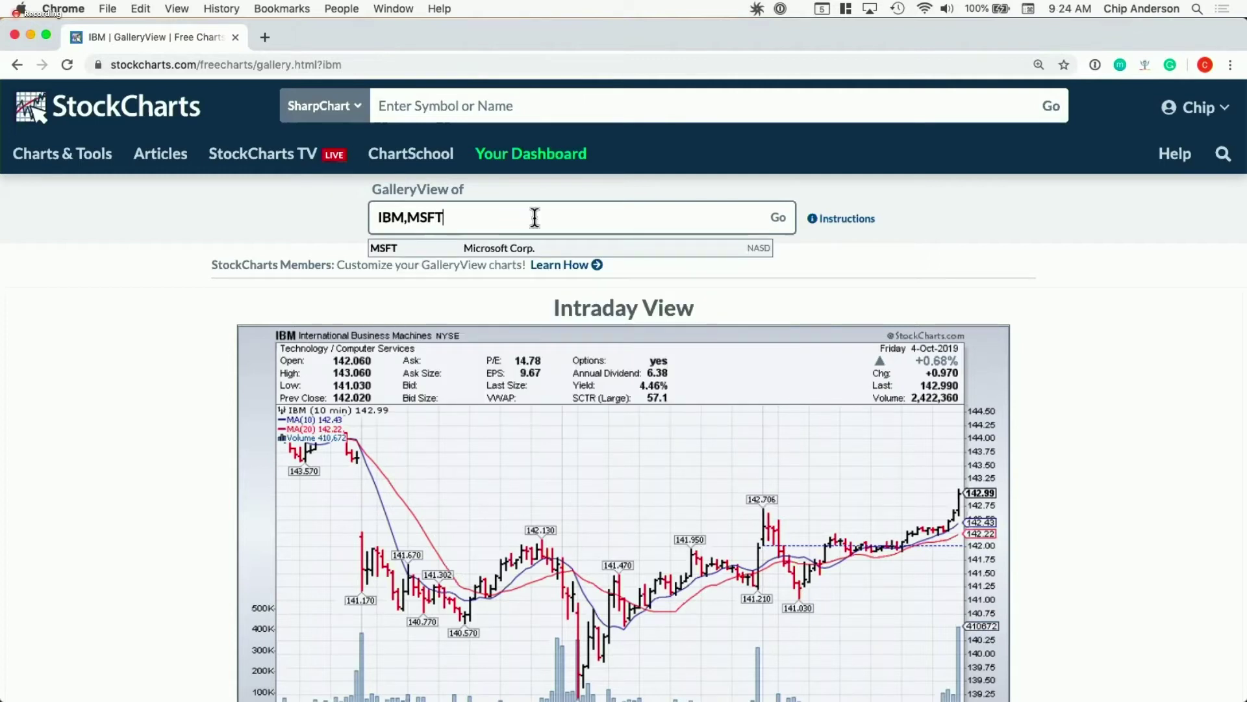
left_click(780, 222)
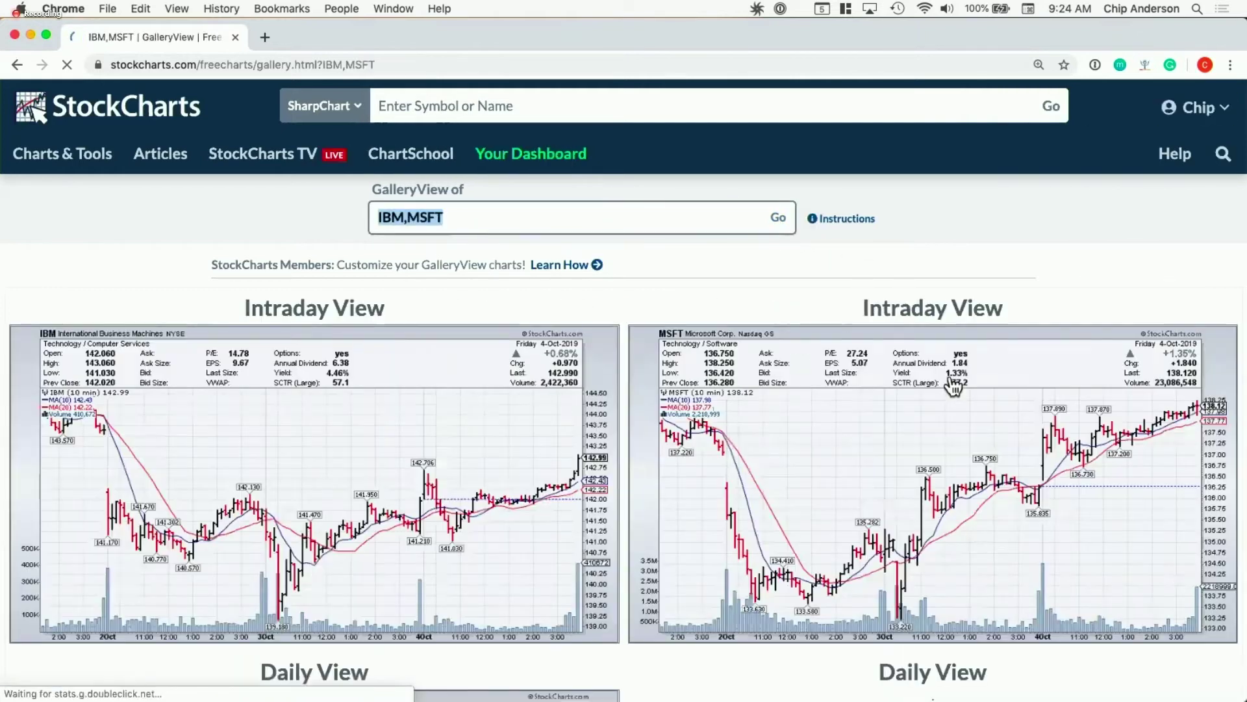
Compare the IBM and MSFT charts side by side across the Intraday, Daily and Weekly Views
scroll(669, 314, "down", 5)
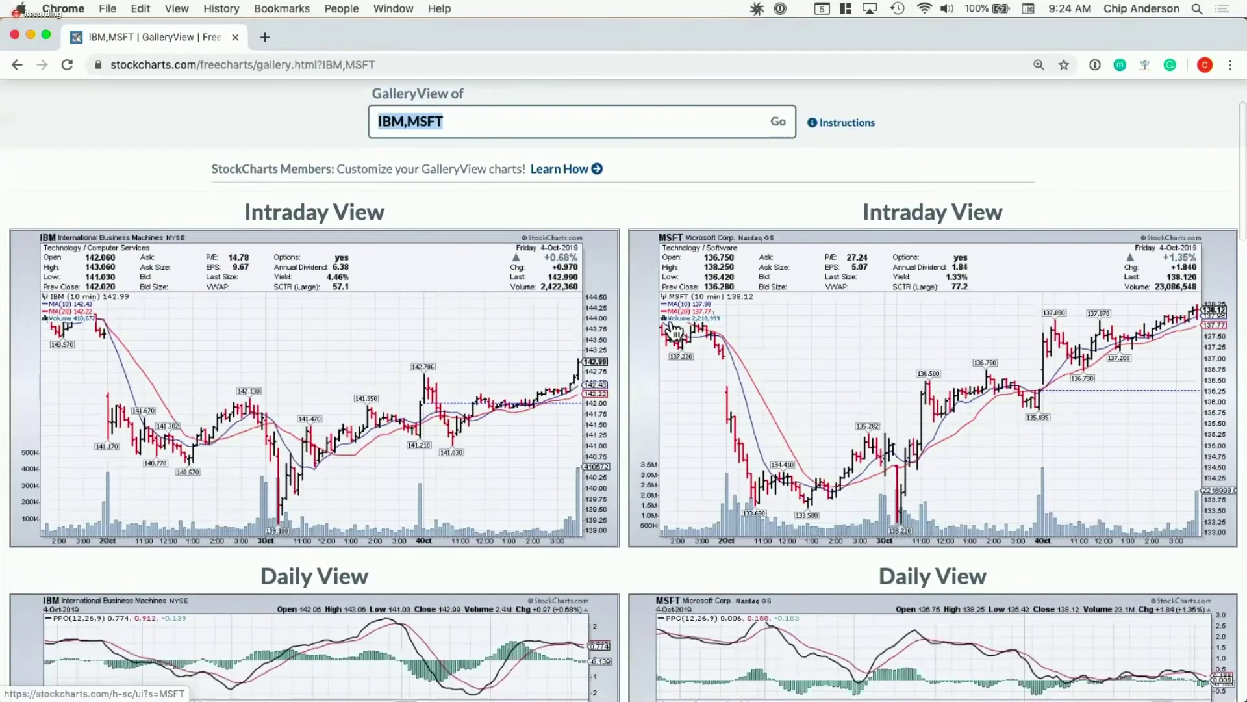
scroll(678, 341, "up", 1)
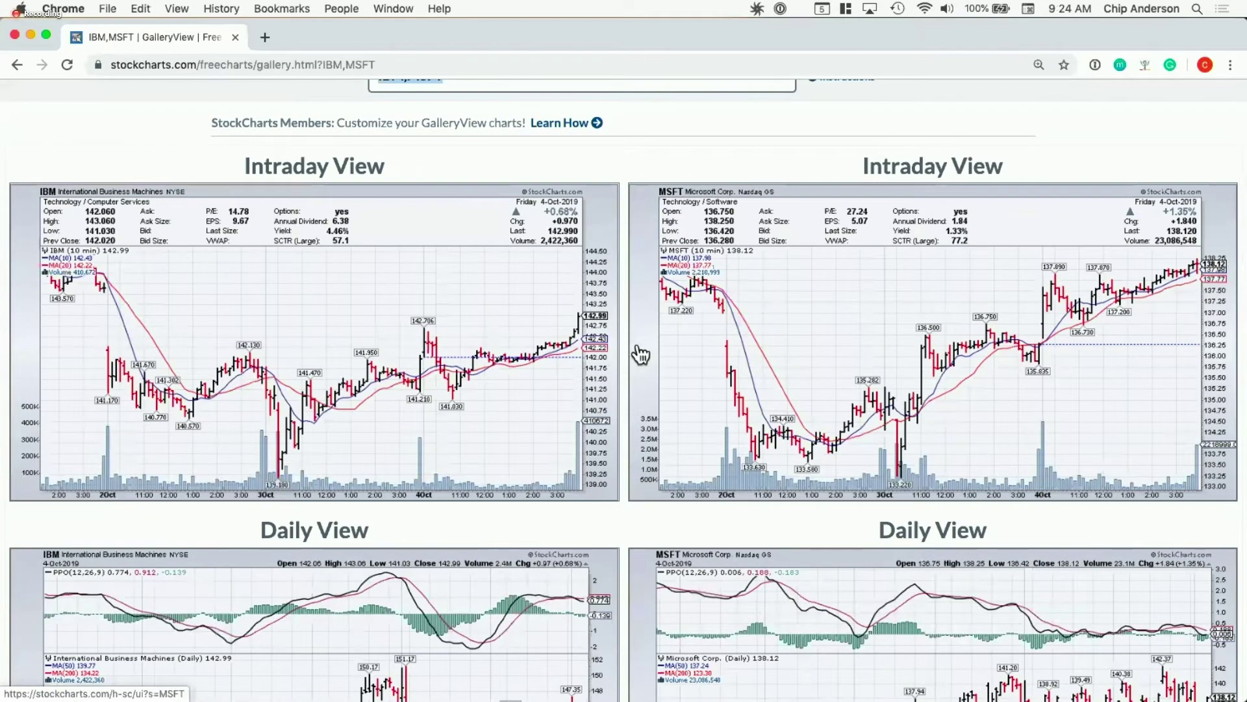
scroll(626, 345, "down", 10)
scroll(625, 348, "down", 10)
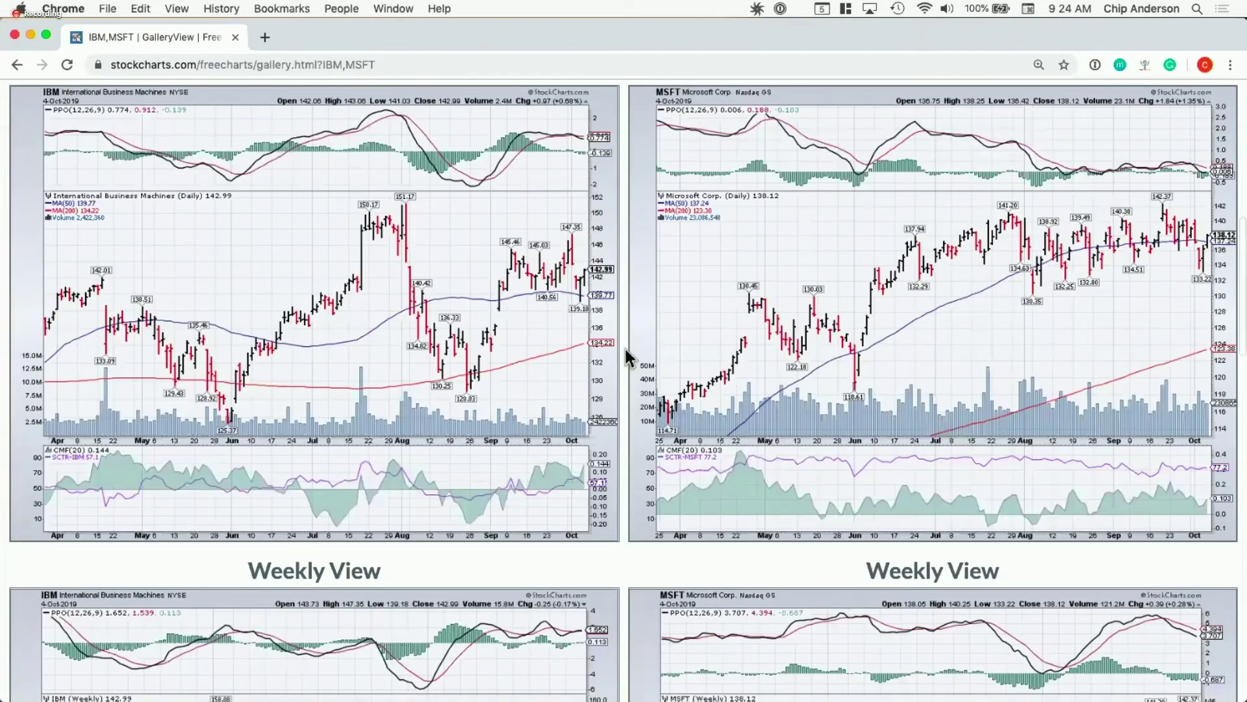
scroll(625, 348, "down", 10)
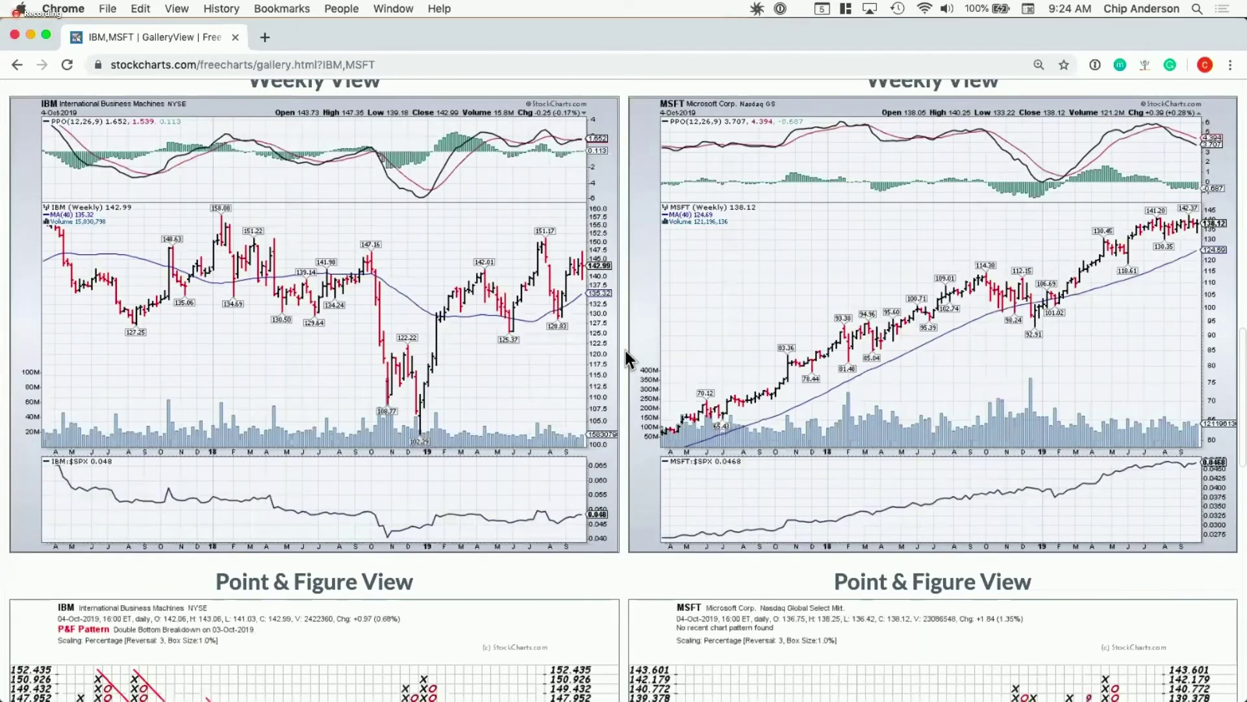
scroll(626, 350, "up", 20)
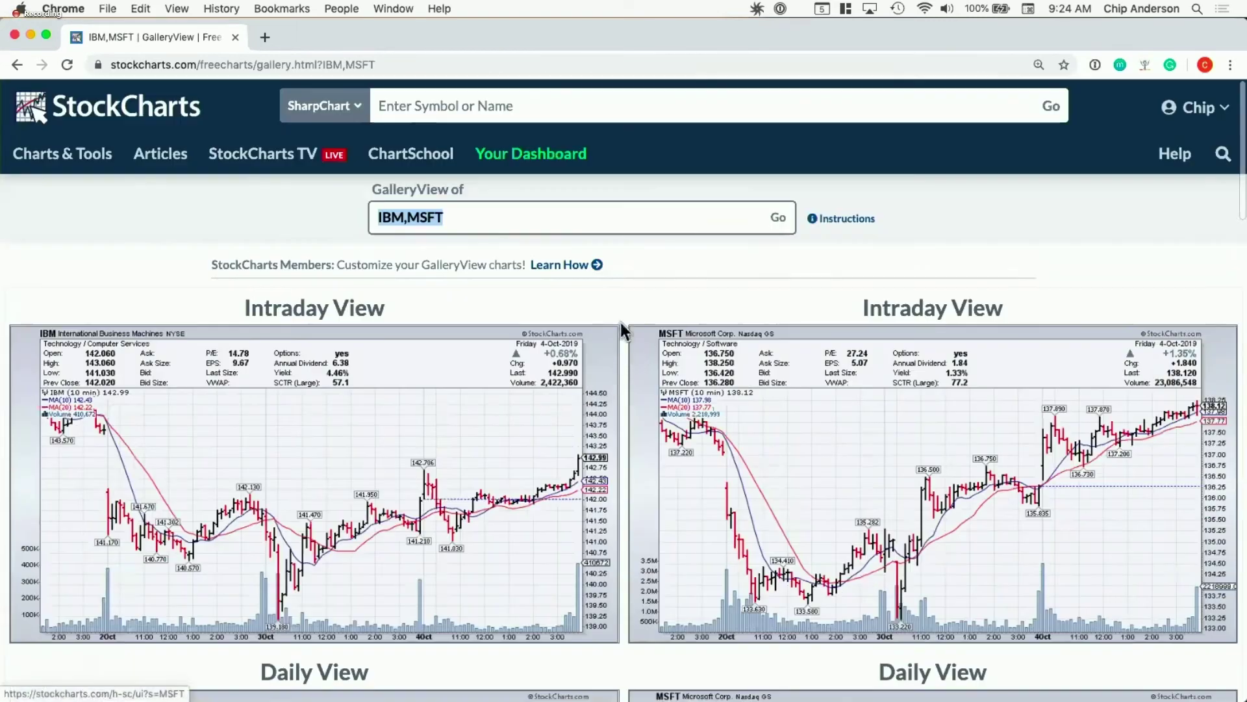
left_click(553, 217)
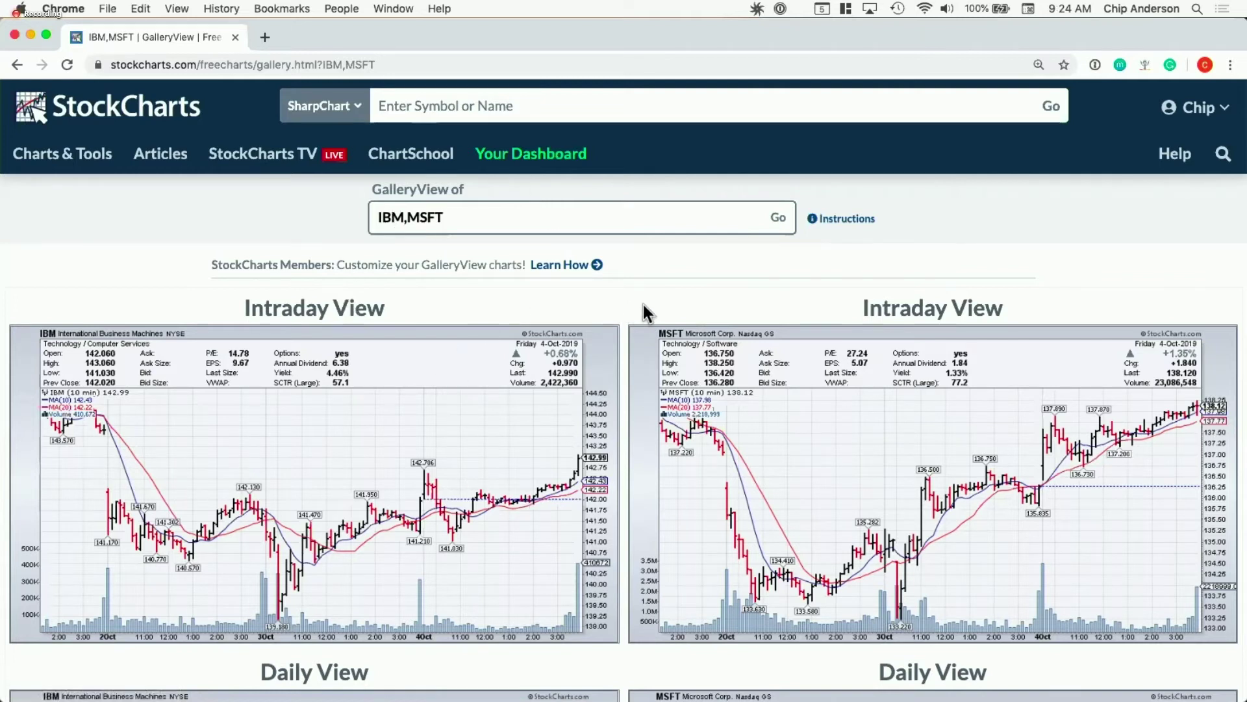
scroll(661, 310, "down", 3)
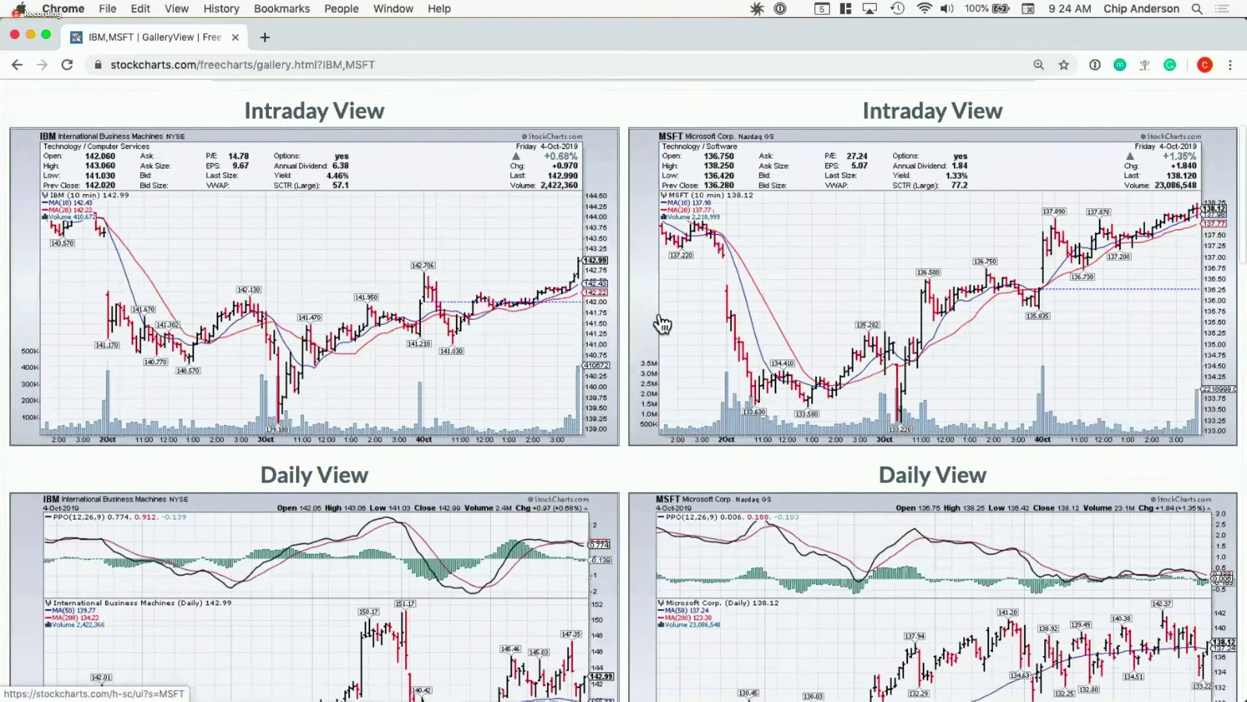
scroll(661, 323, "down", 5)
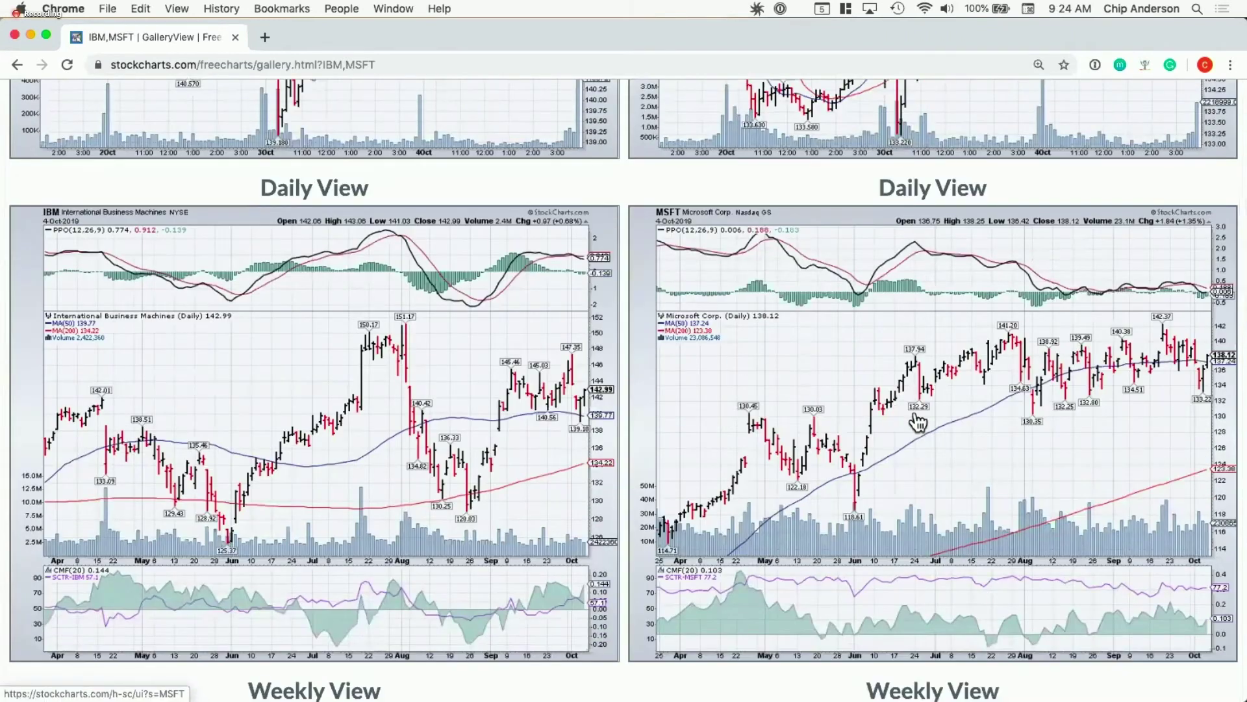
Open the MSFT SharpChart from its Daily View chart in the gallery and look over the chart and its settings
left_click(961, 428)
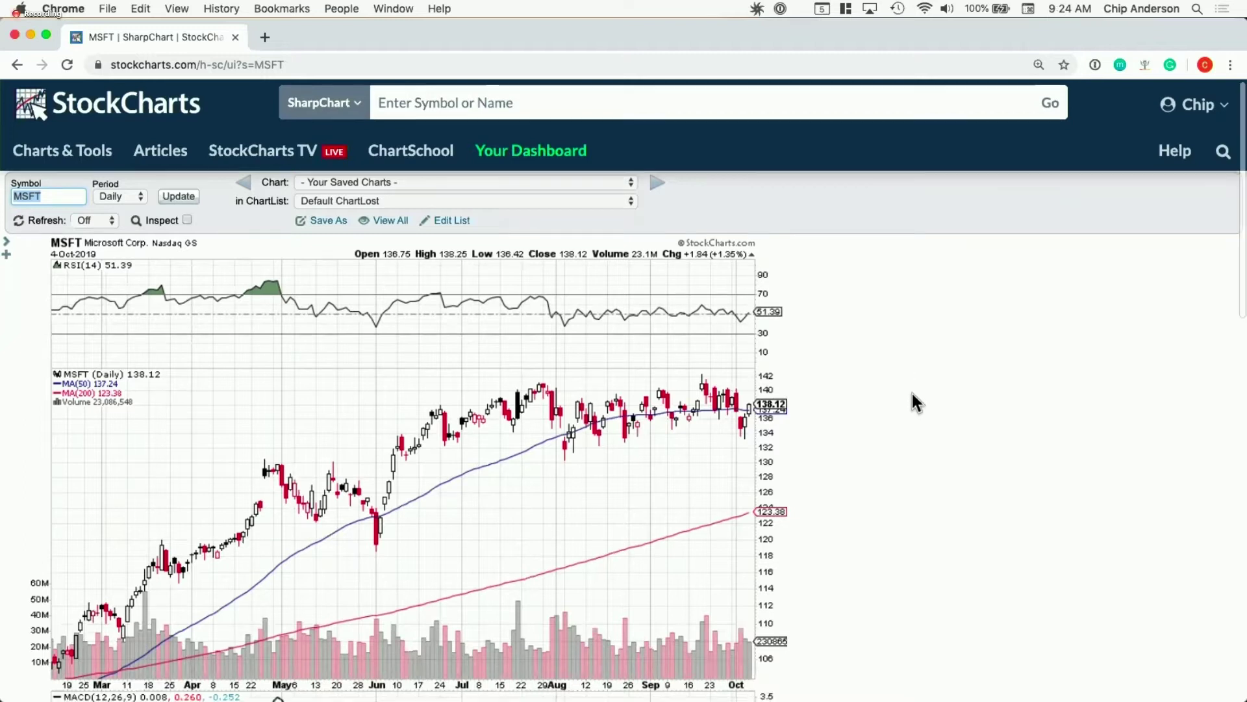
scroll(912, 392, "down", 10)
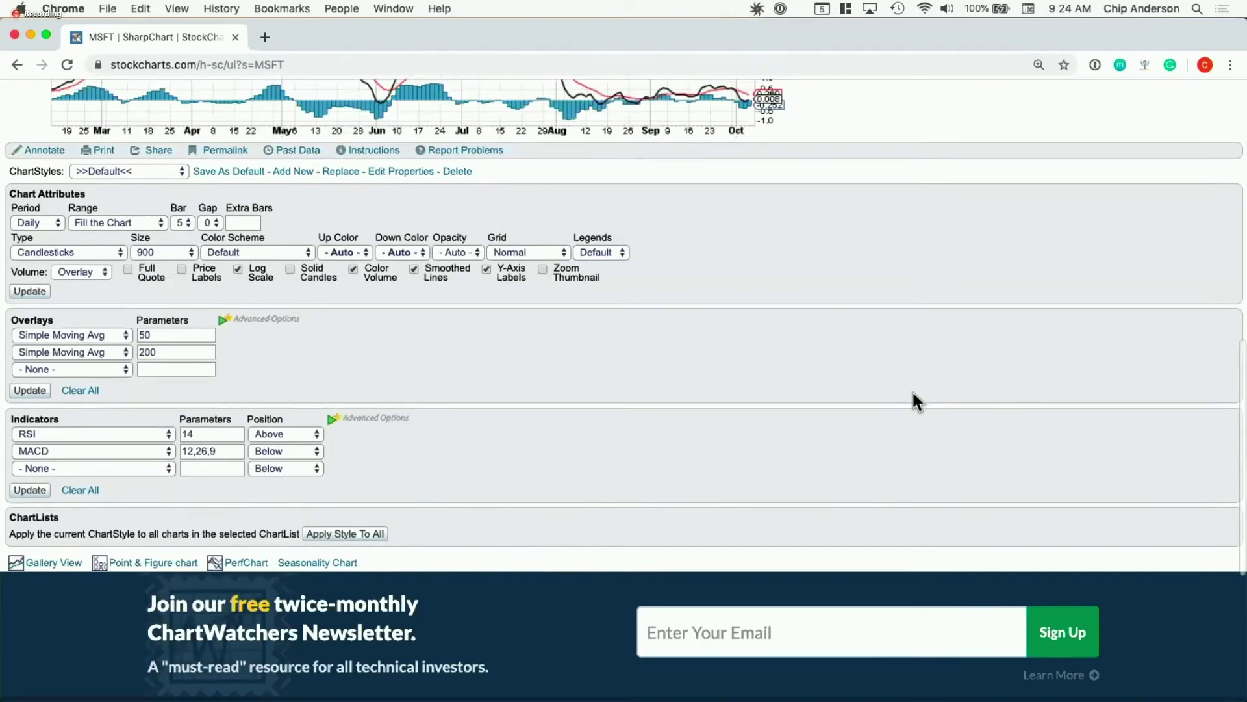
scroll(912, 390, "up", 7)
scroll(916, 392, "up", 3)
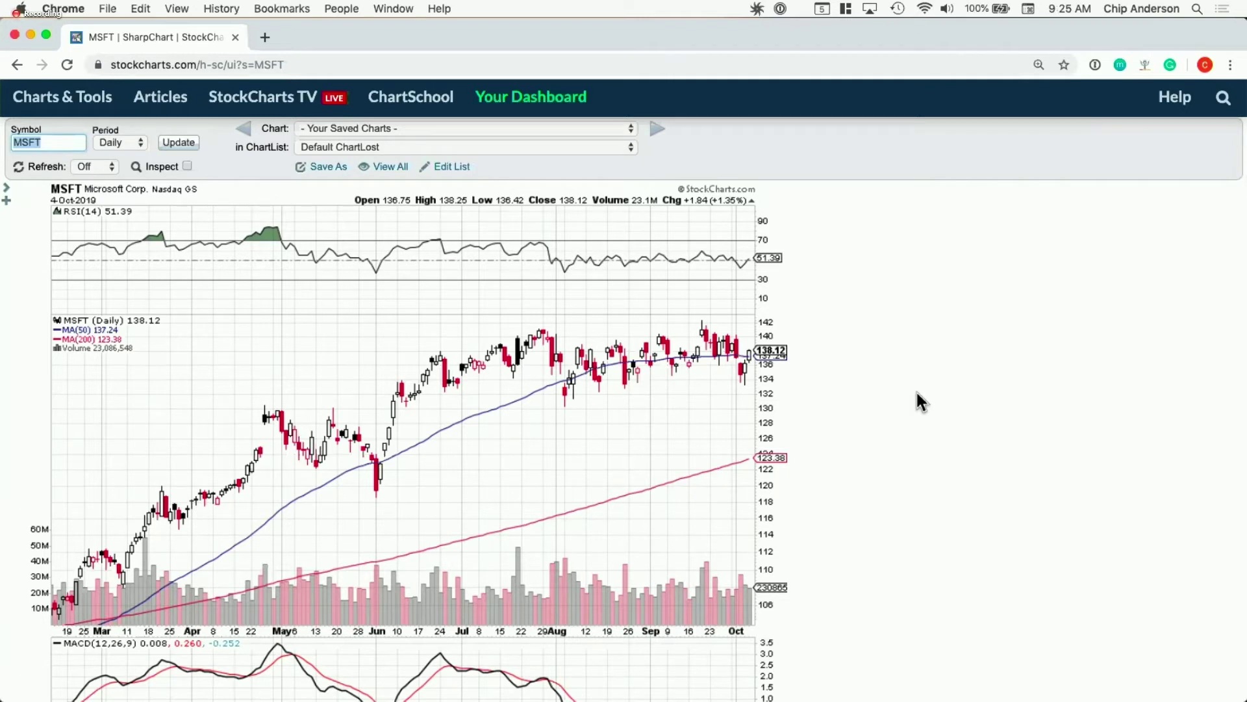
scroll(916, 401, "up", 2)
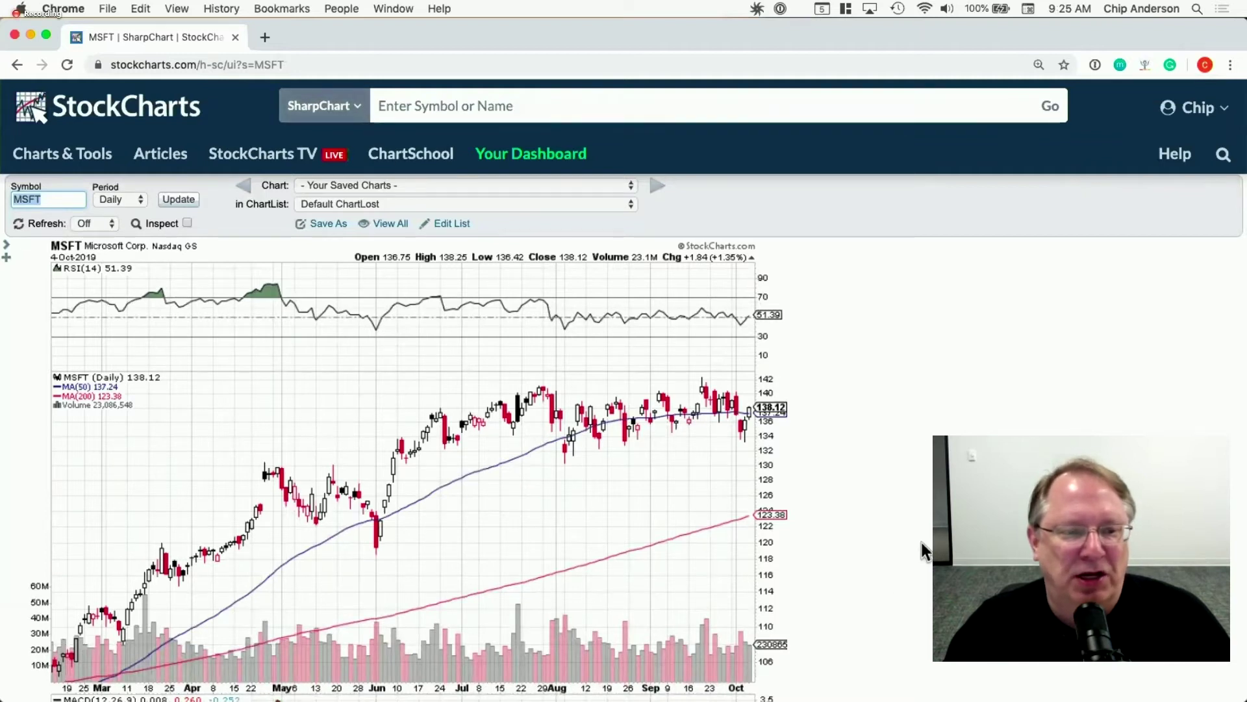
scroll(624, 390, "down", 3)
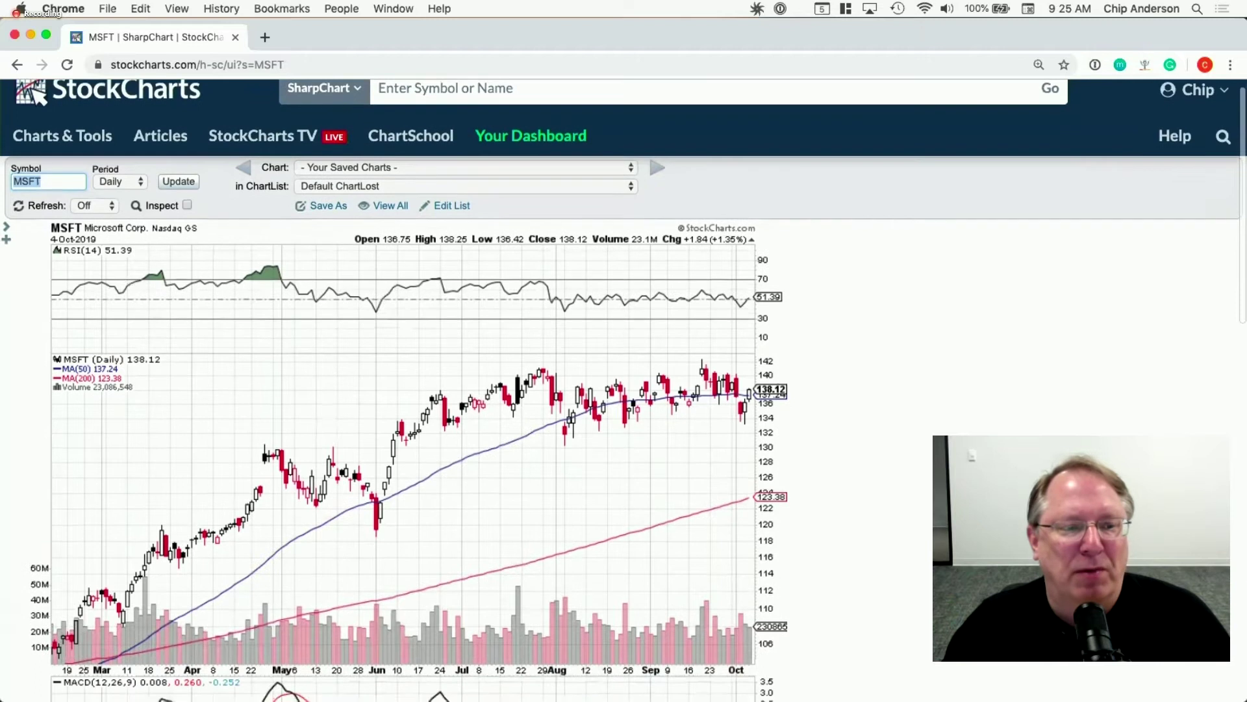
scroll(623, 390, "down", 3)
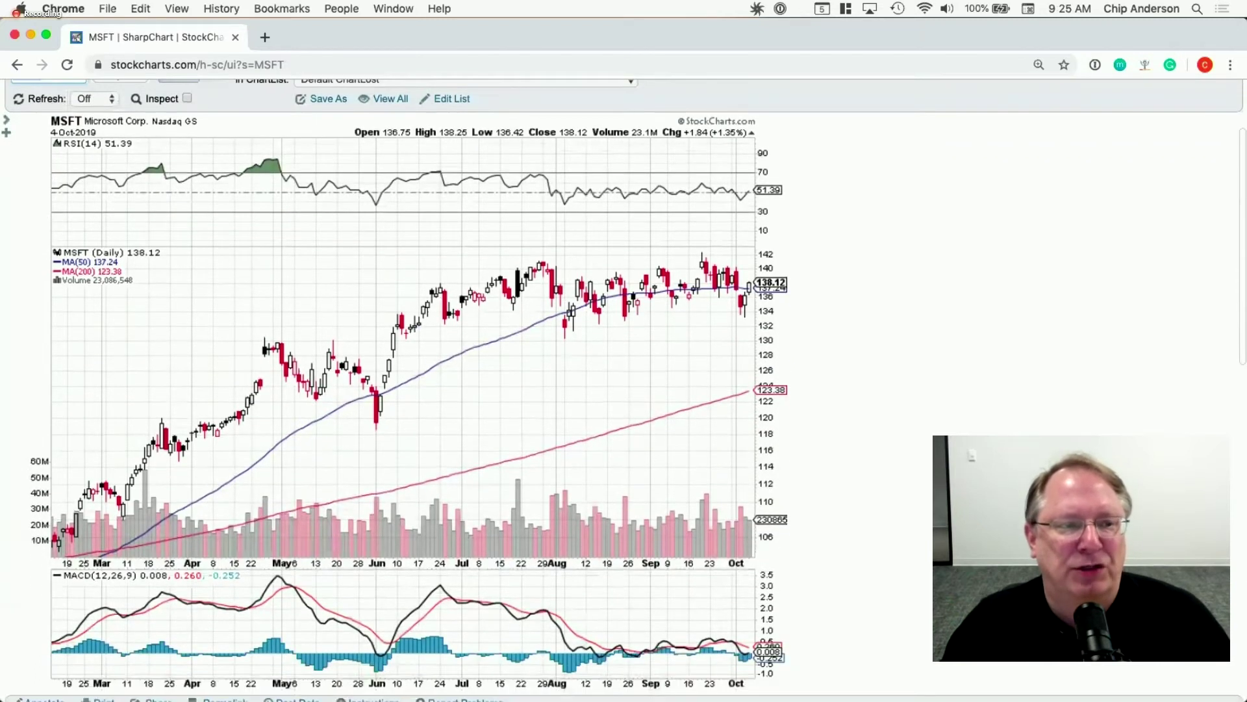
scroll(624, 390, "down", 2)
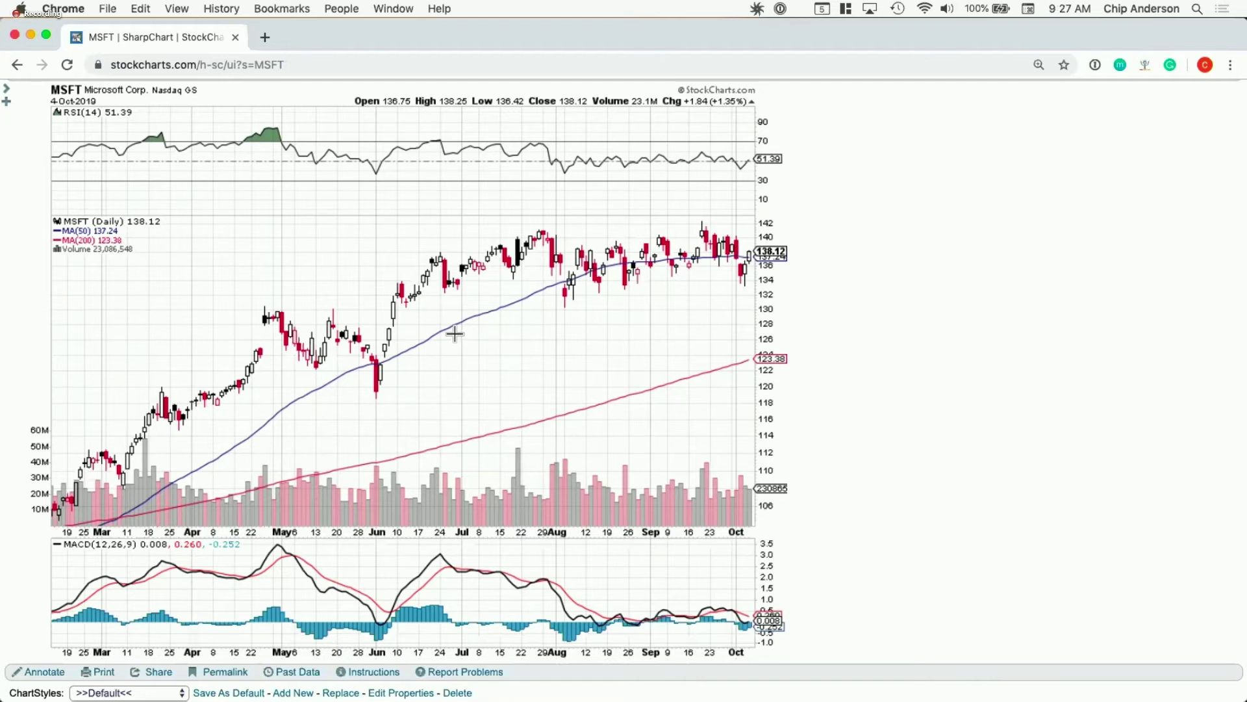
Set the MSFT chart's period to Weekly and update the chart
scroll(455, 334, "up", 5)
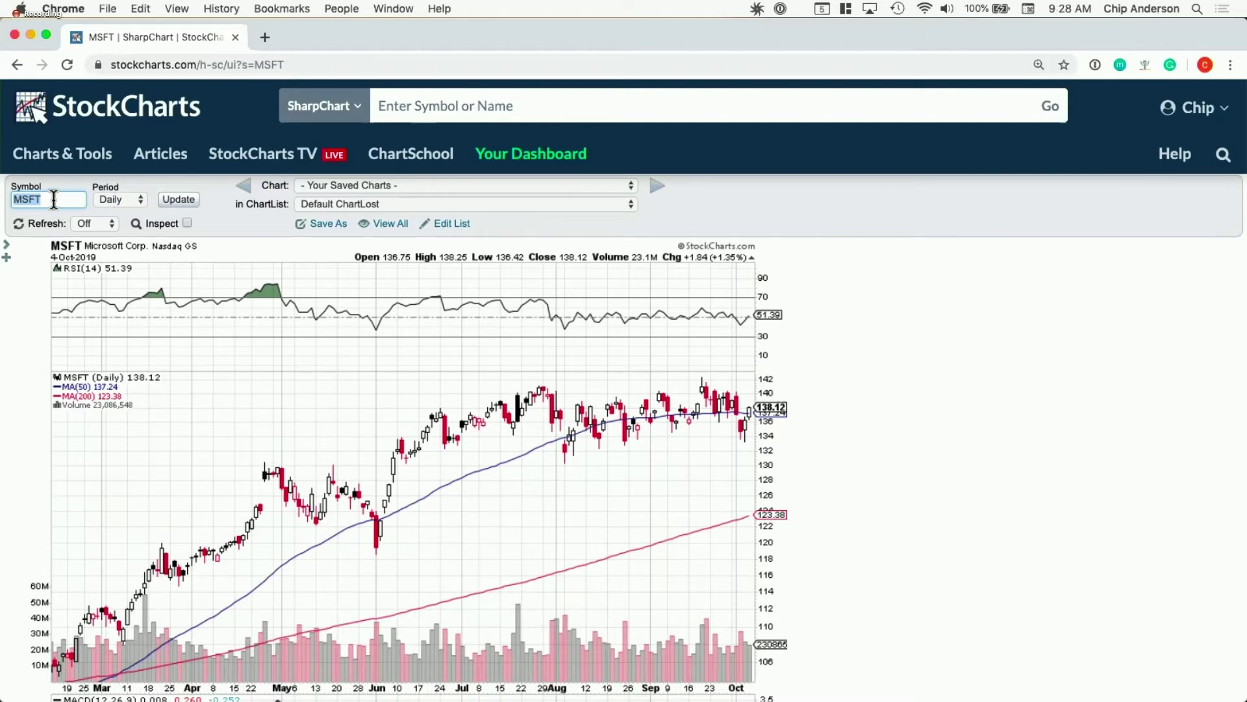
left_click(122, 197)
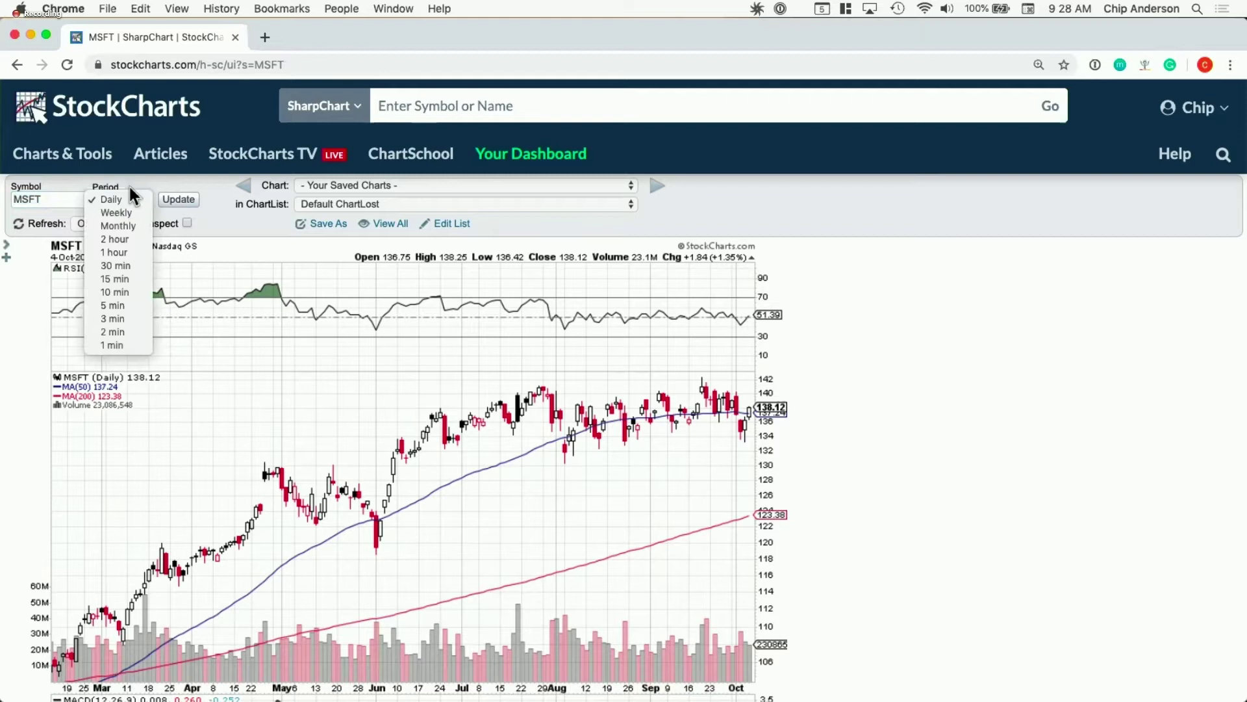
left_click(137, 182)
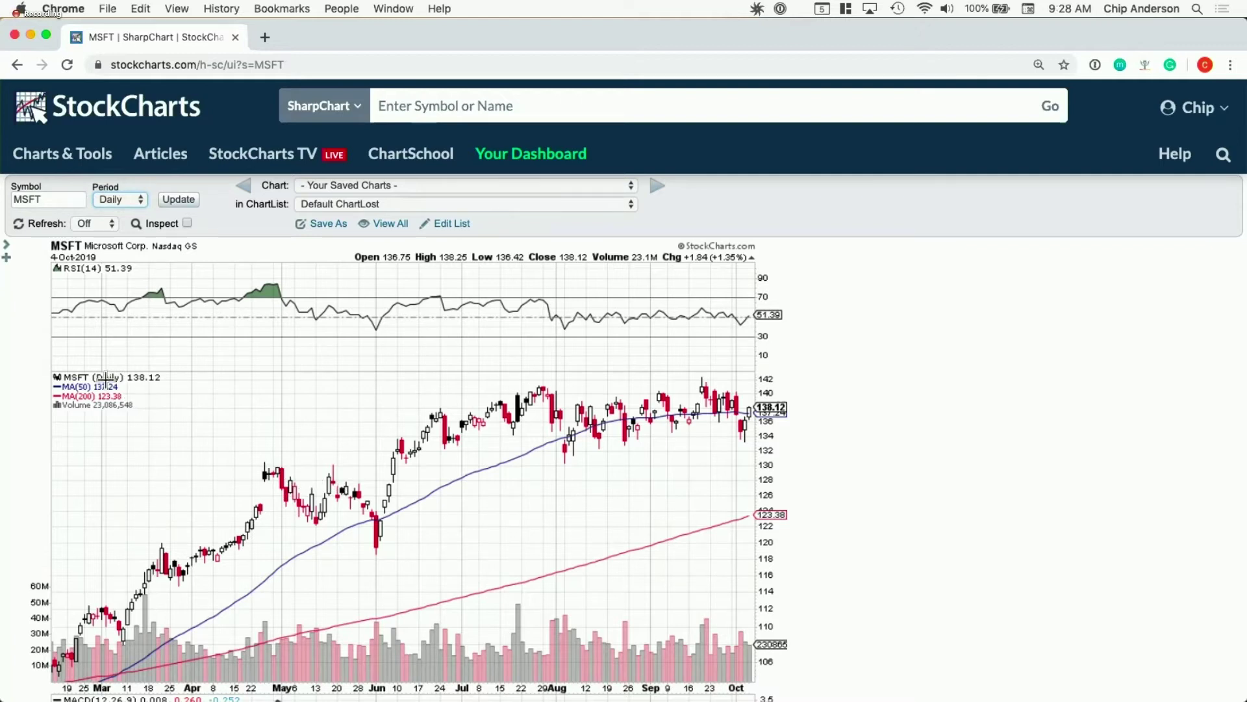
left_click(124, 200)
left_click(123, 212)
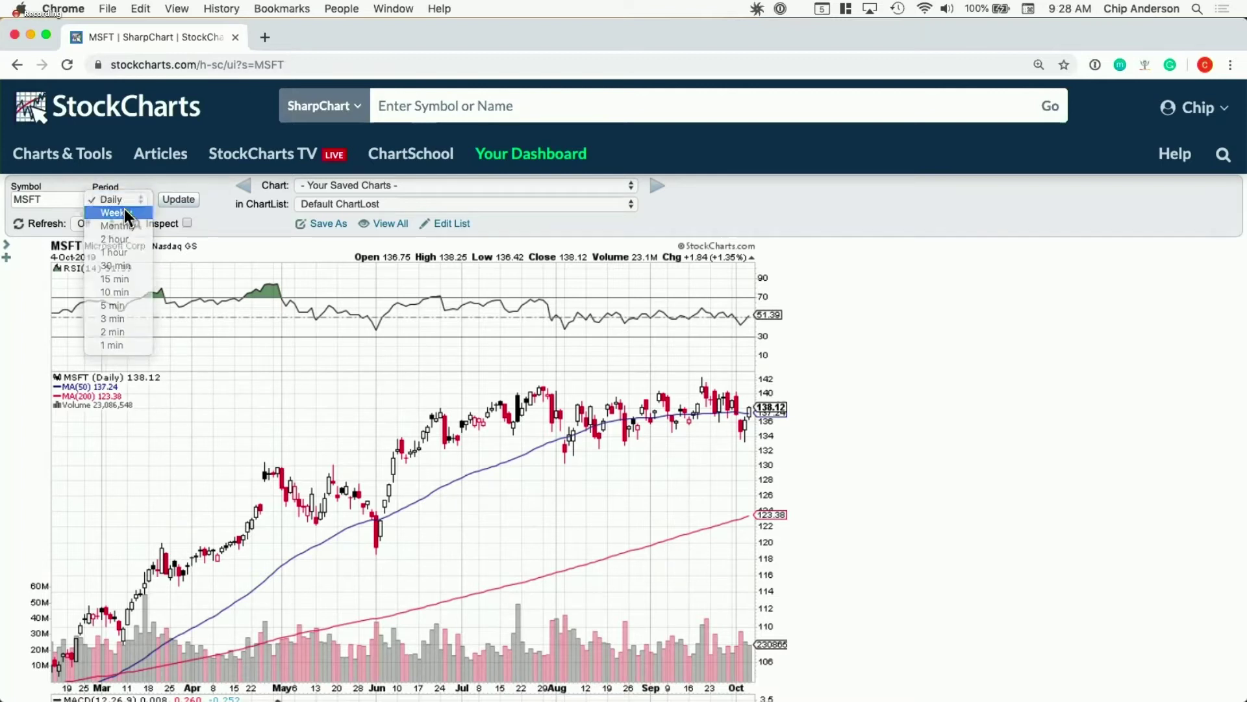
left_click(176, 200)
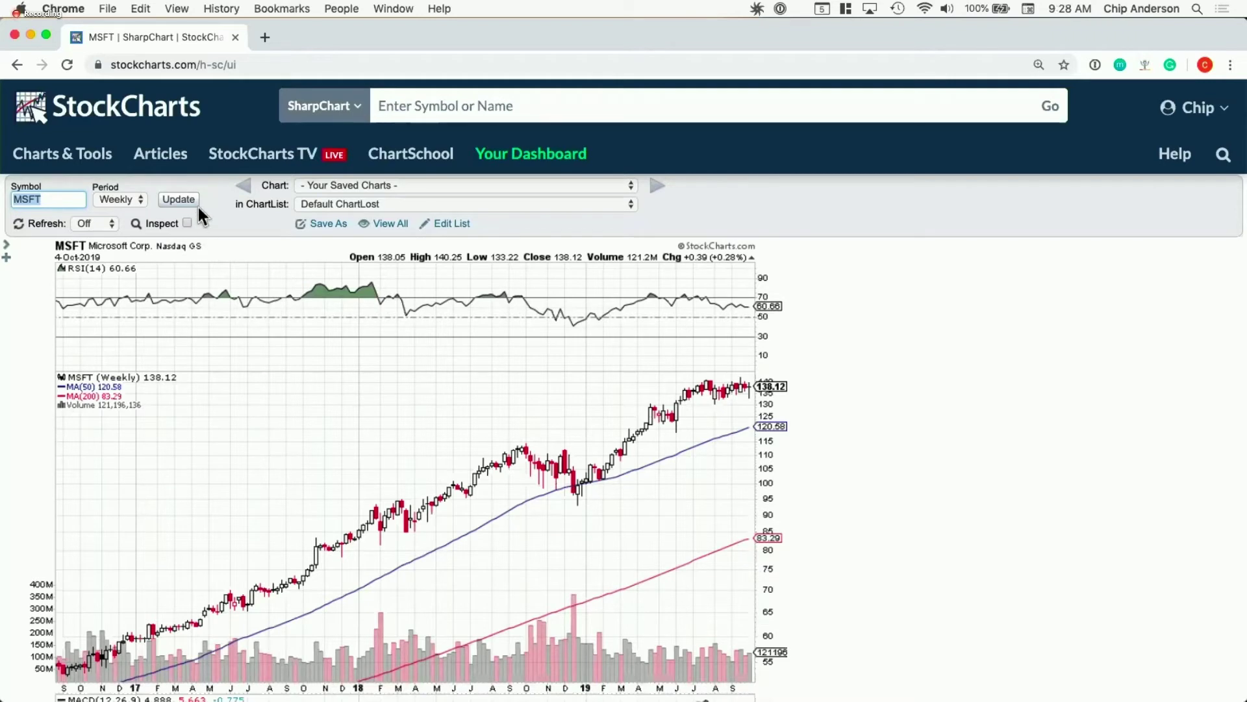
Return the MSFT chart's period to Daily and update the chart
left_click(130, 200)
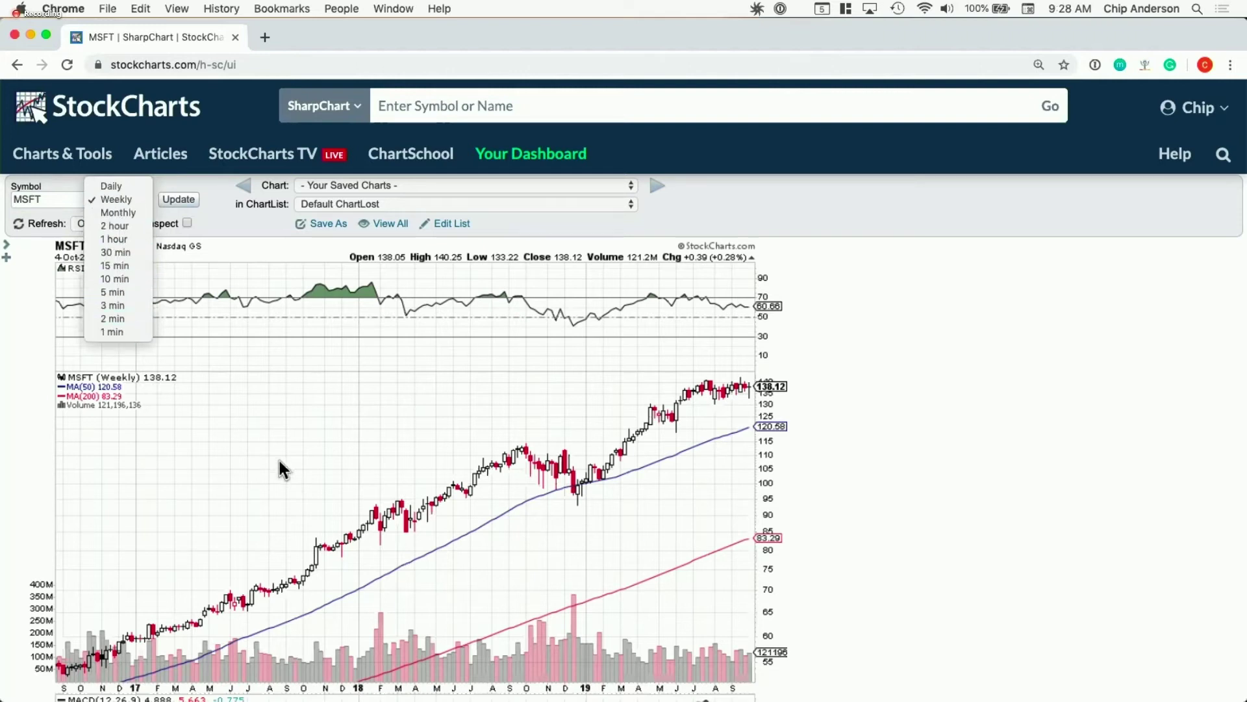
left_click(111, 186)
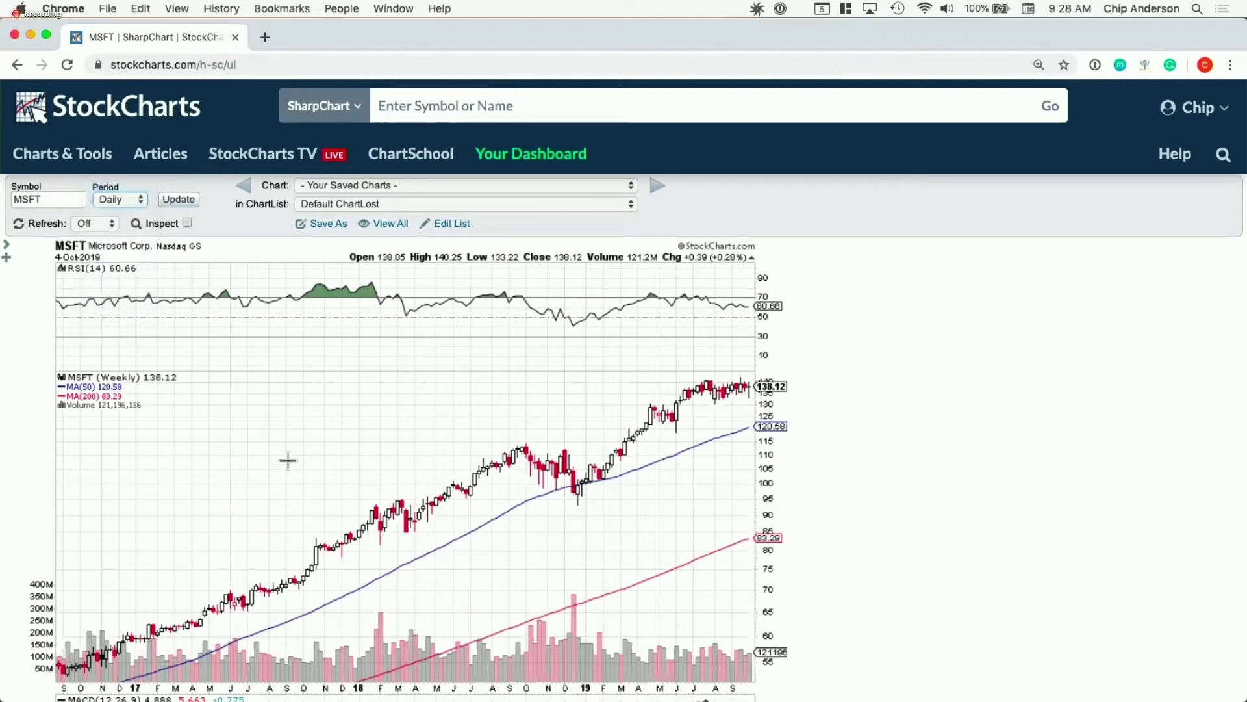
left_click(180, 201)
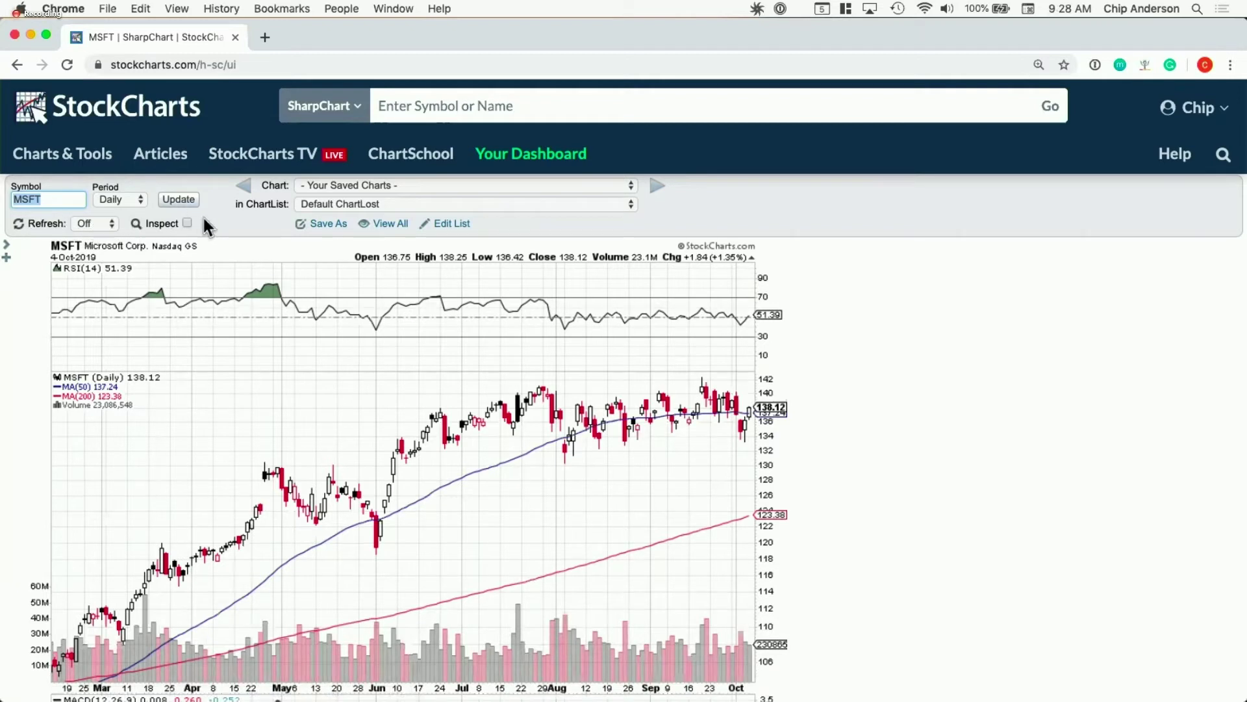
Review the automatic refresh intervals offered for the MSFT chart and reload the chart manually
left_click(96, 224)
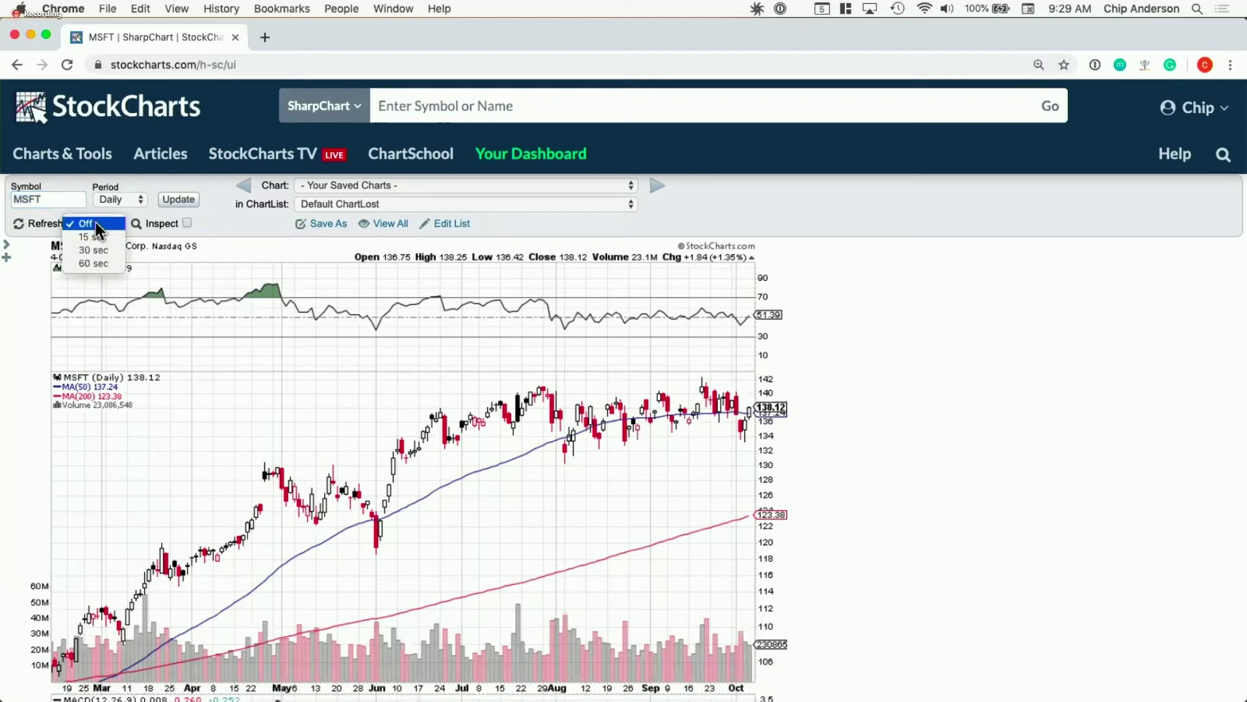
left_click(167, 411)
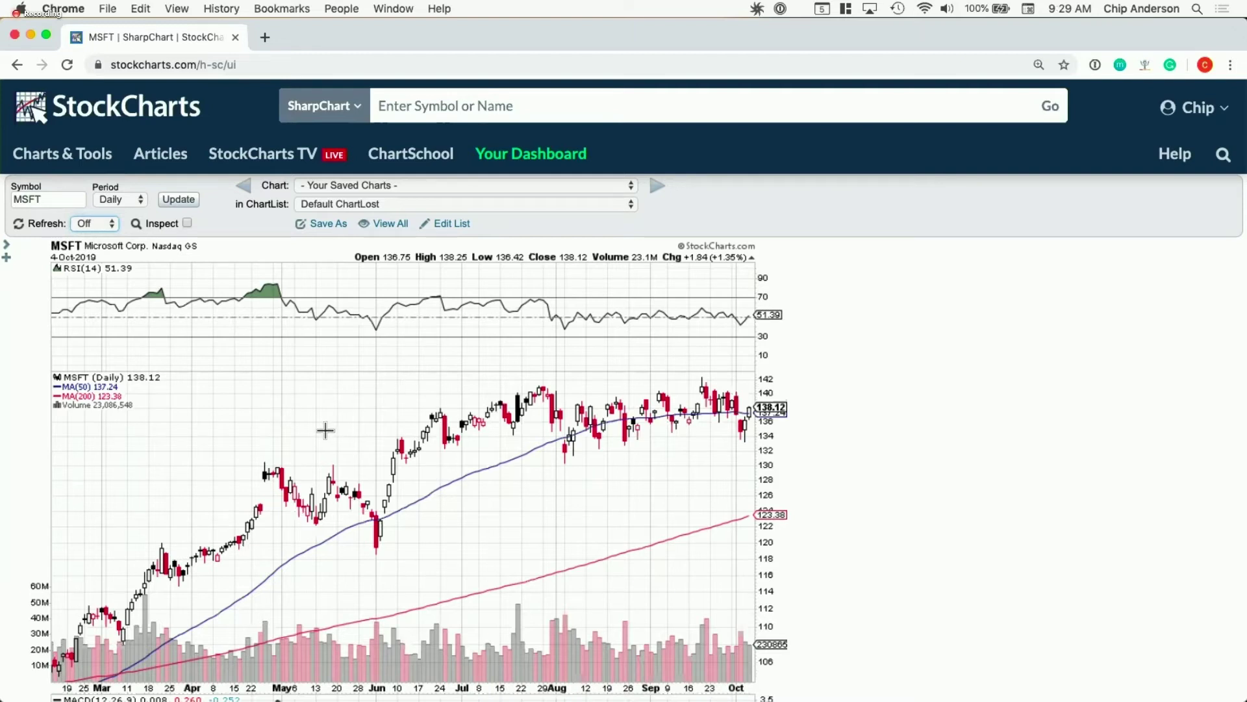
left_click(103, 225)
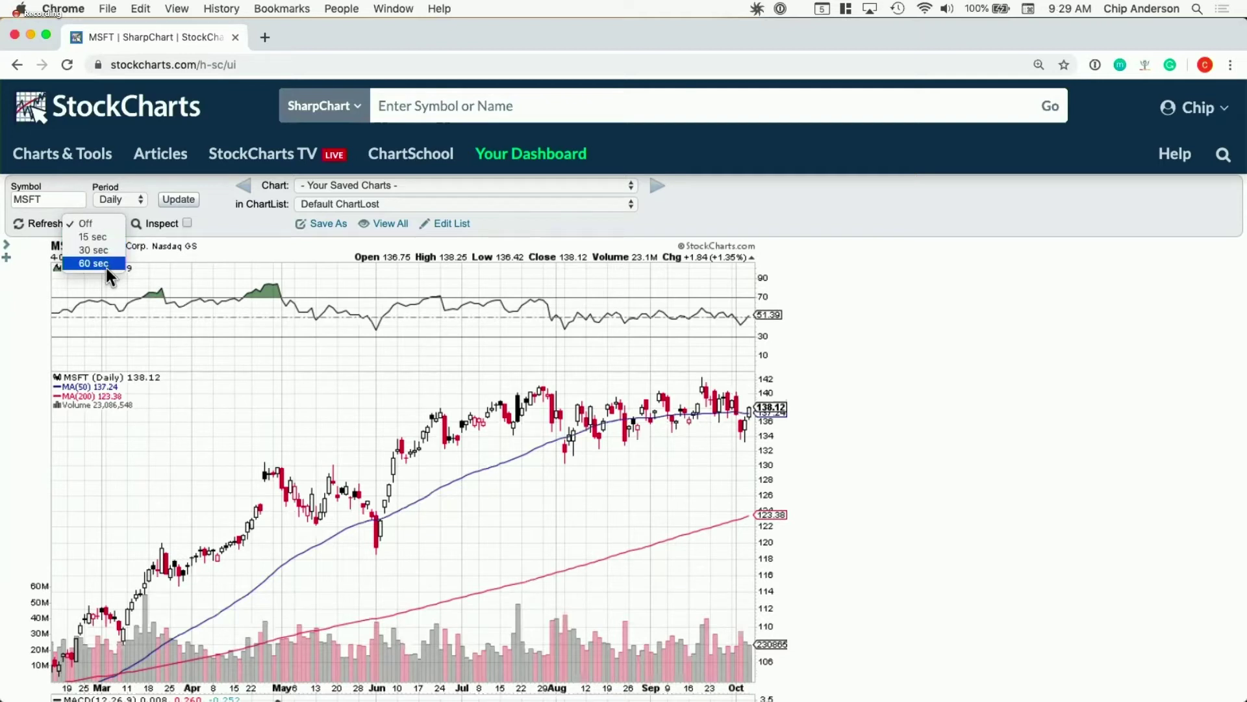
left_click(169, 478)
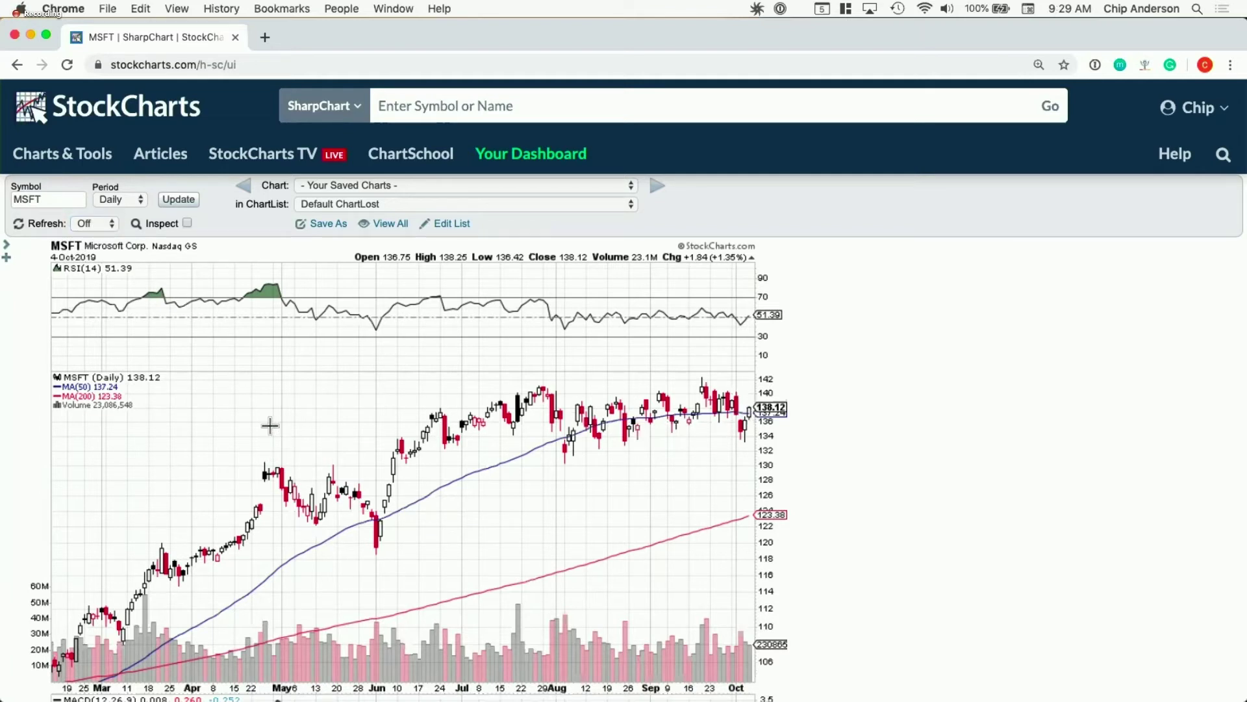
left_click(86, 224)
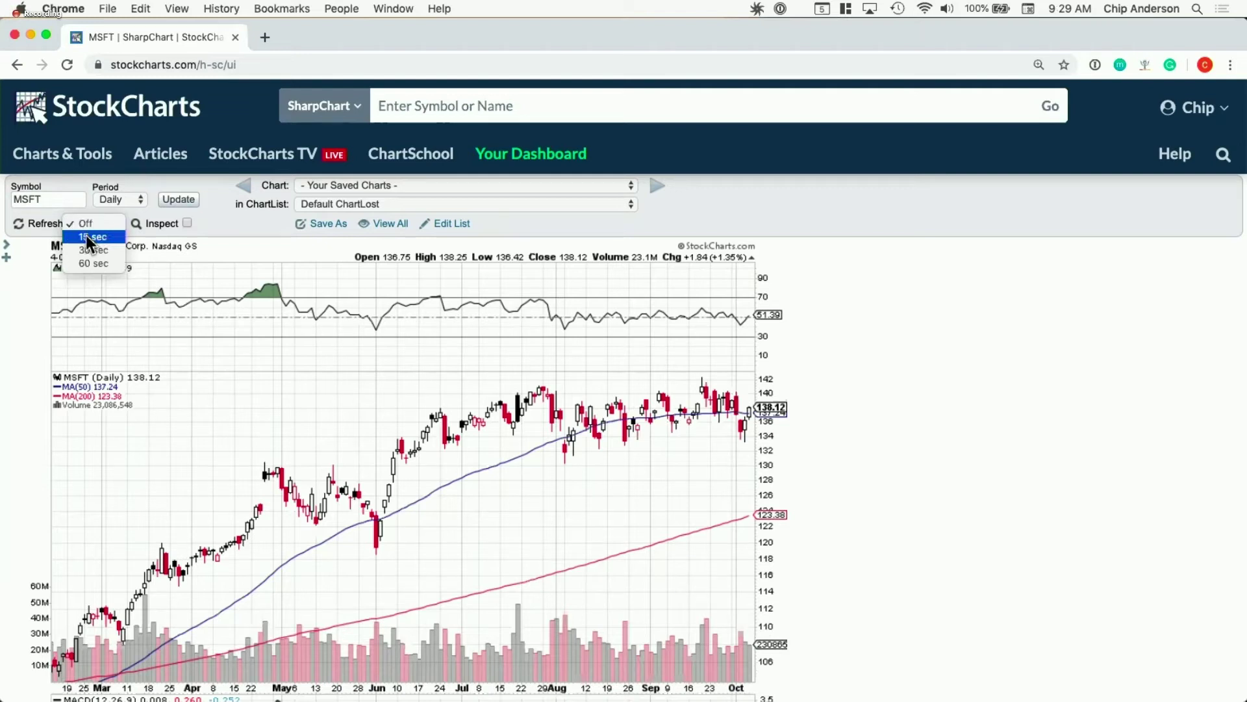
left_click(221, 437)
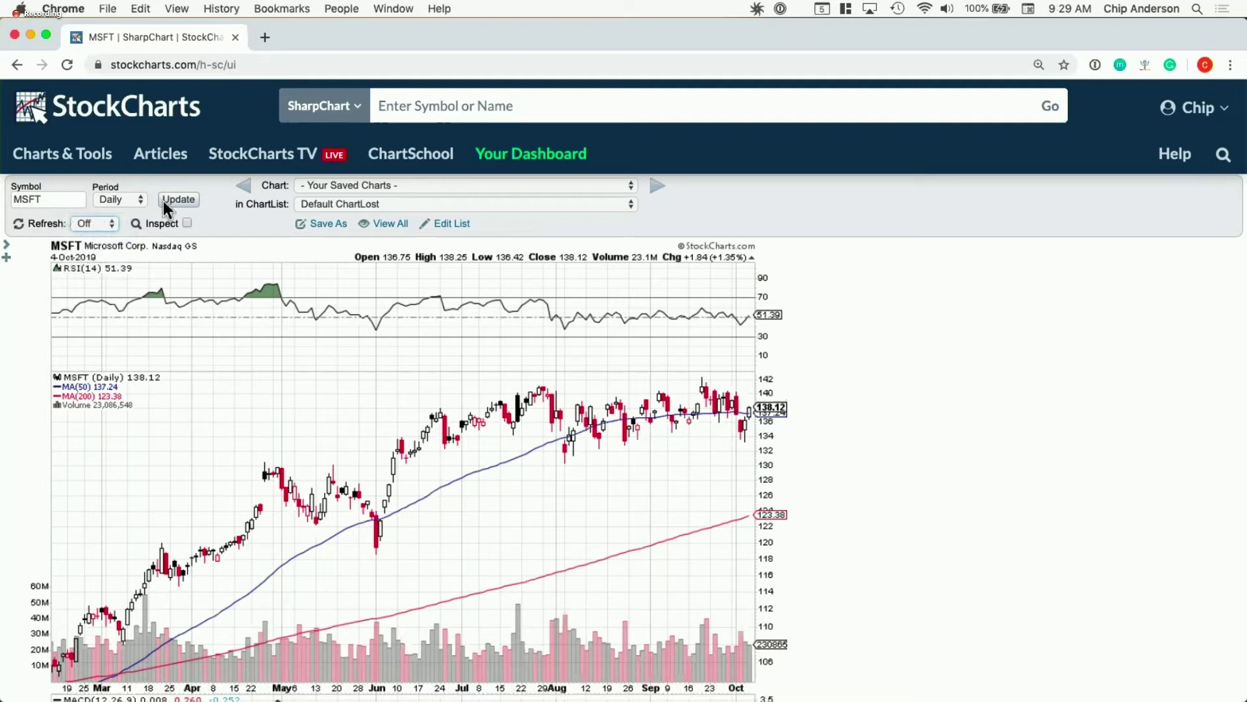
left_click(185, 203)
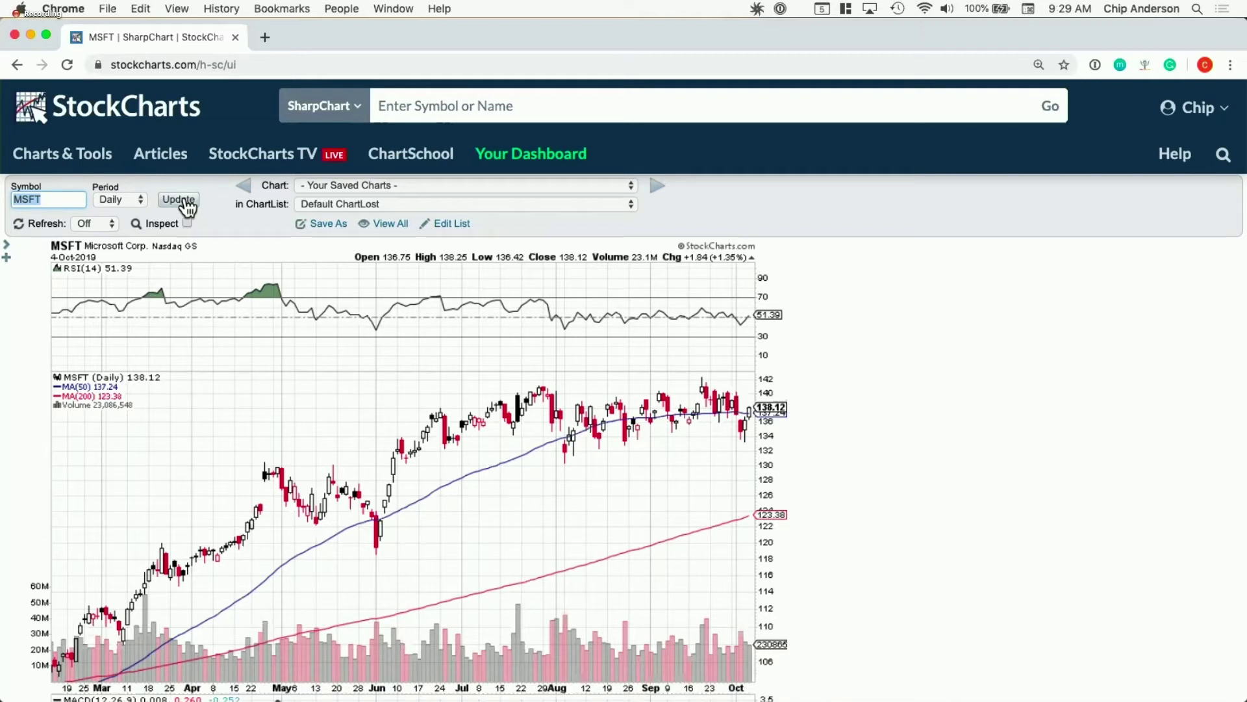
left_click(105, 224)
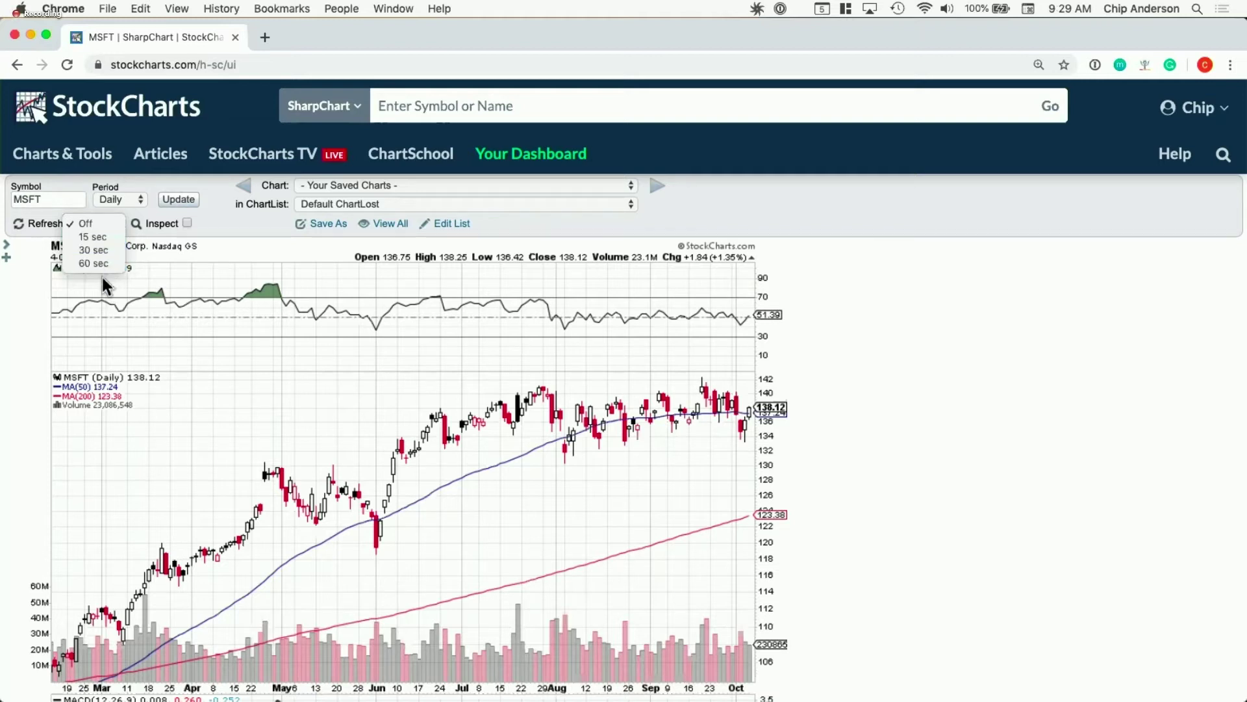
left_click(154, 458)
left_click(95, 224)
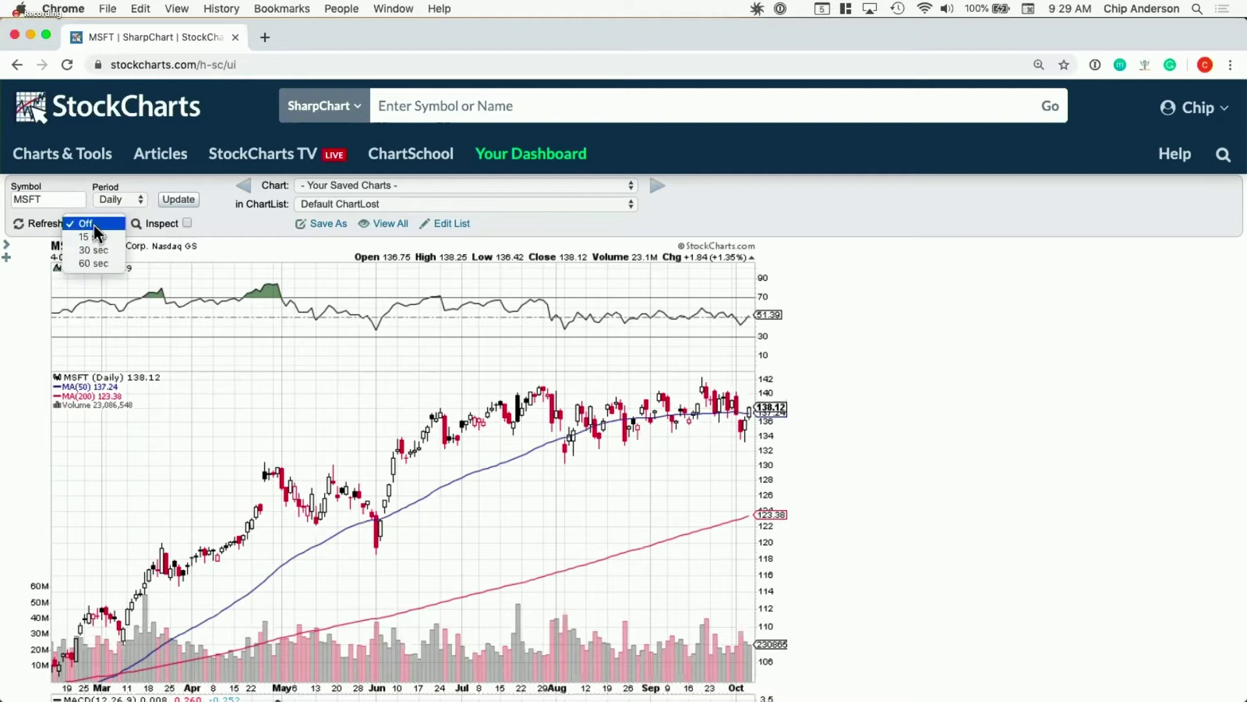
left_click(181, 479)
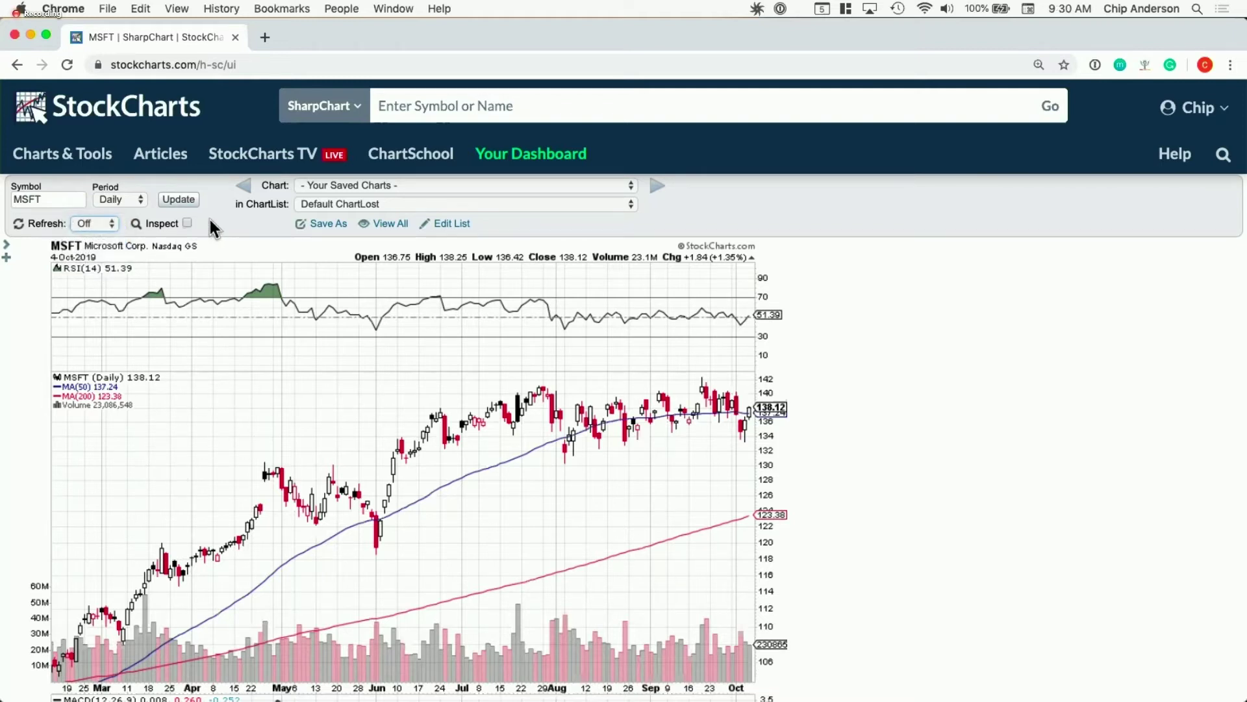
Inspect the dates and values along the MSFT chart with Inspect mode, and turn the mode off again
left_click(187, 223)
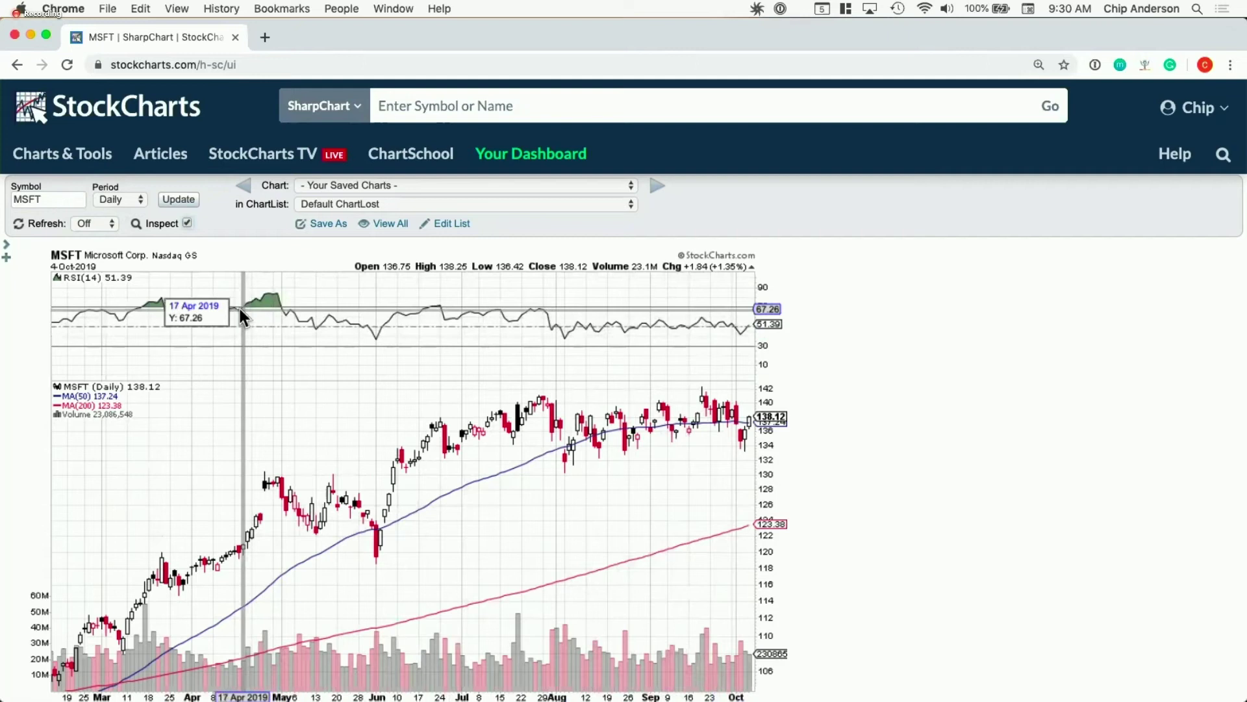
left_click(187, 223)
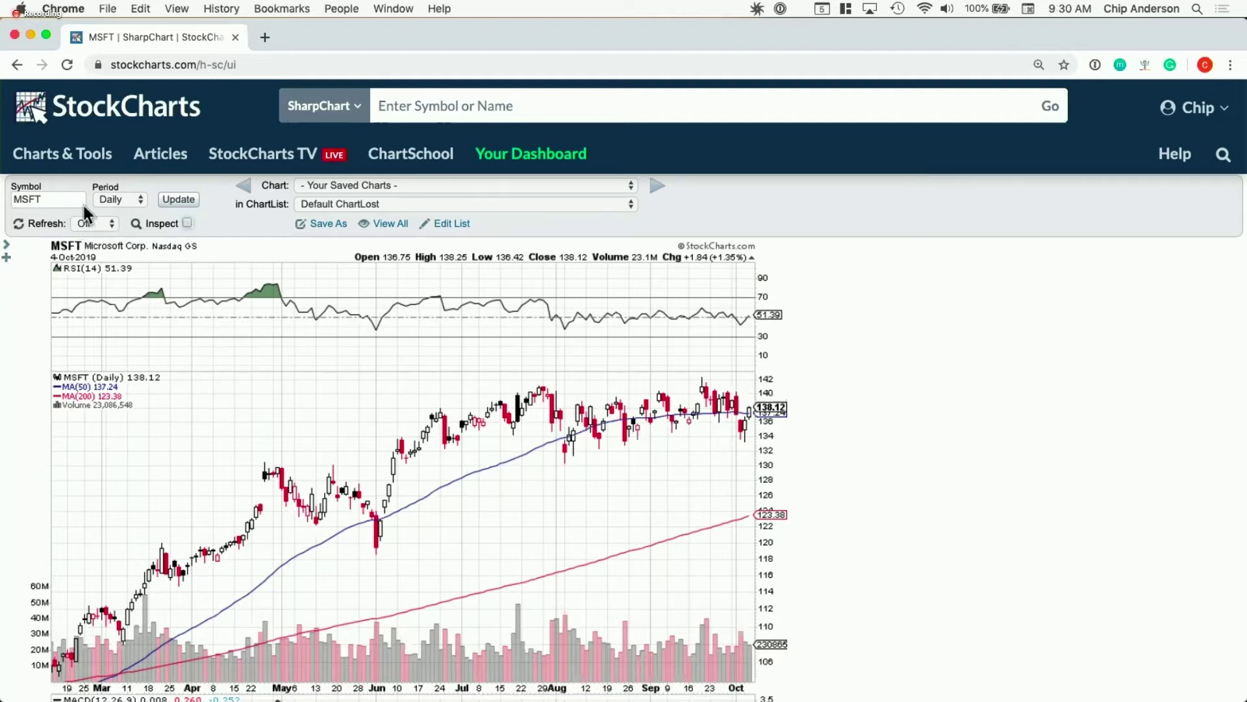
Expand the advanced options for both the overlays and the indicators in the chart settings
scroll(481, 434, "down", 10)
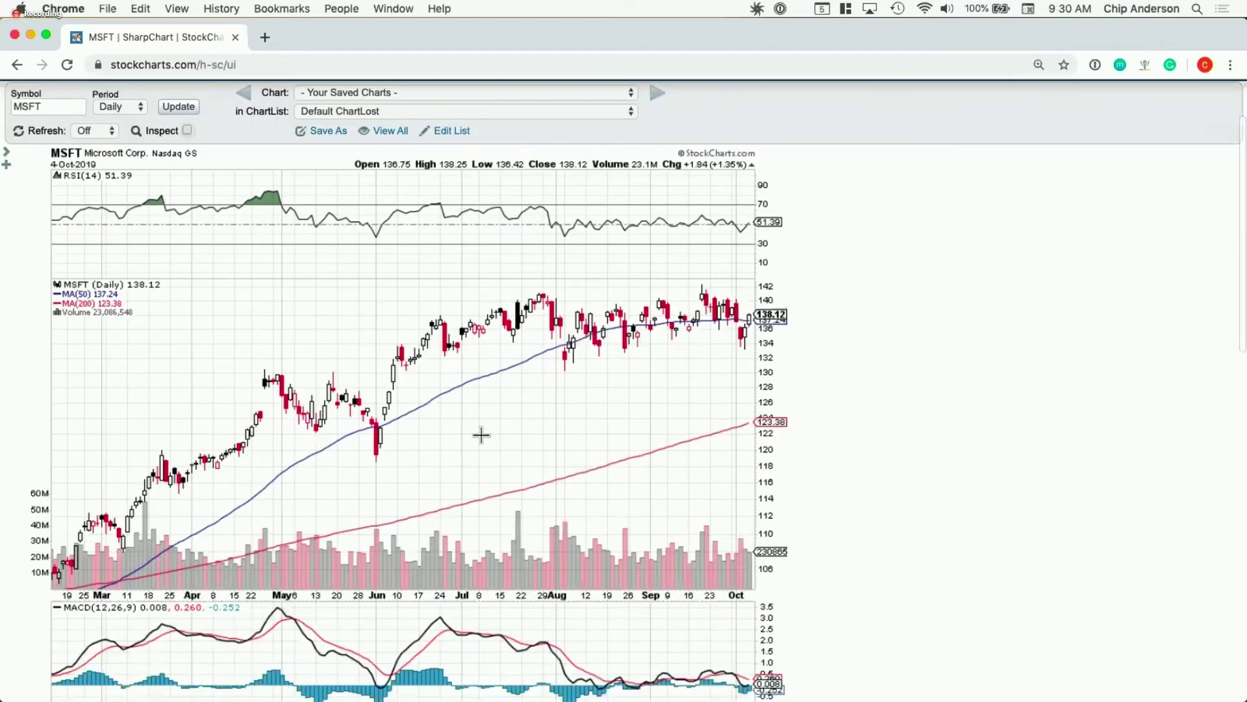
scroll(485, 434, "down", 2)
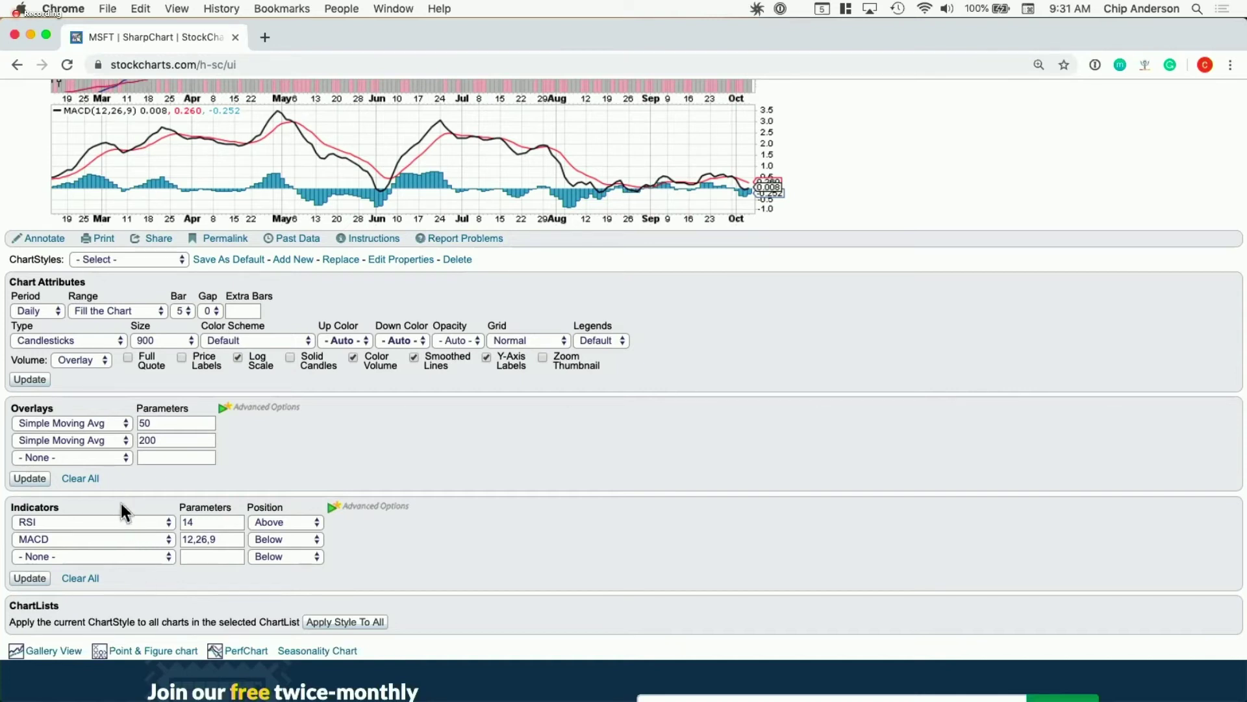
left_click(225, 409)
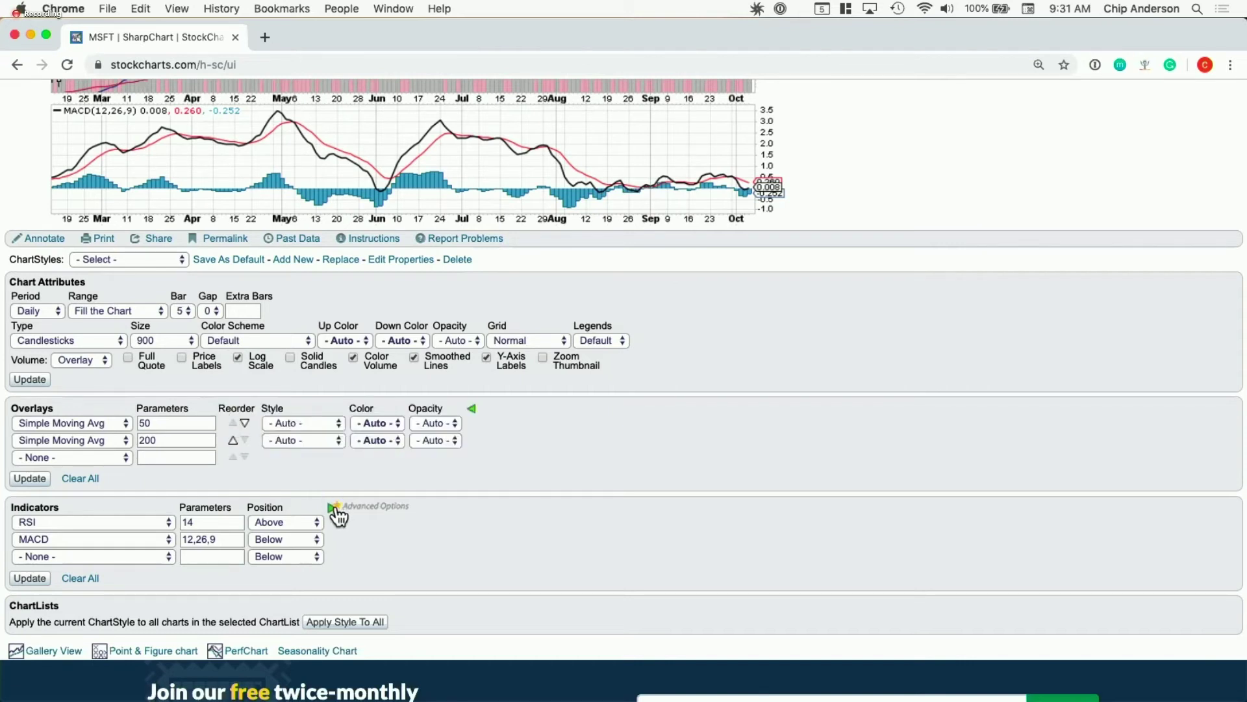
left_click(334, 508)
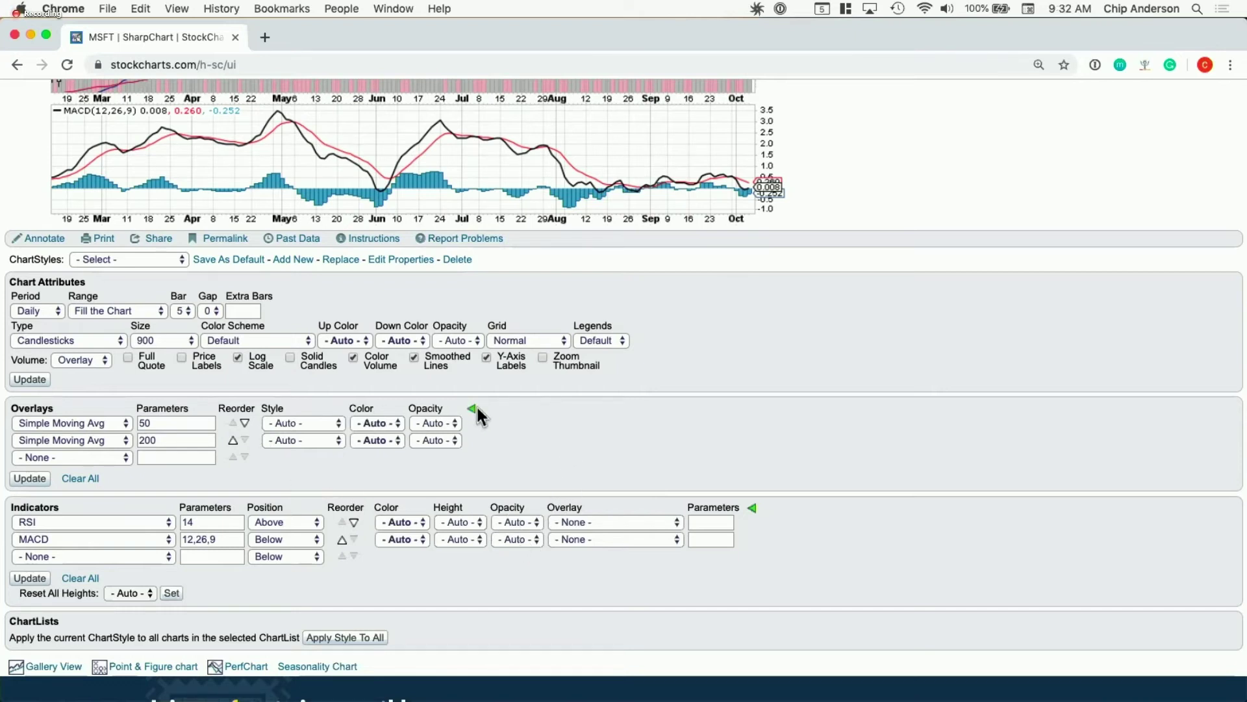
Add a Bollinger Bands overlay with parameters 20,2 to the MSFT chart and update the chart
left_click(66, 457)
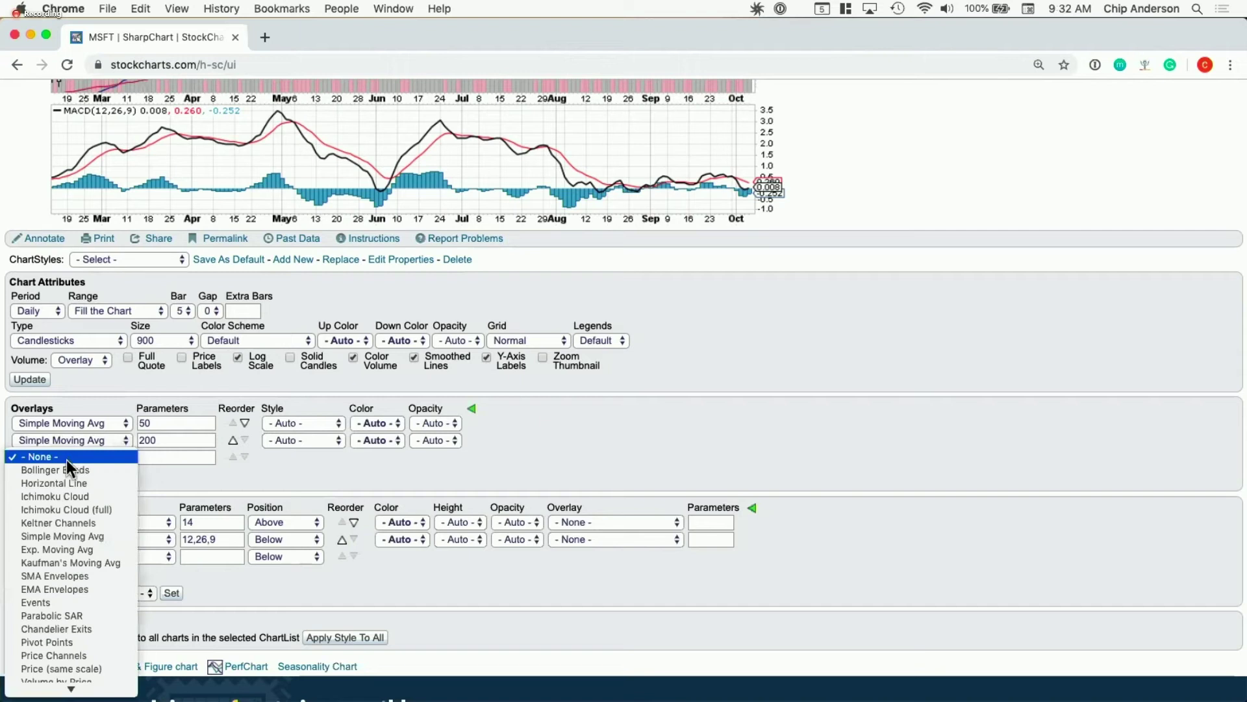
left_click(66, 468)
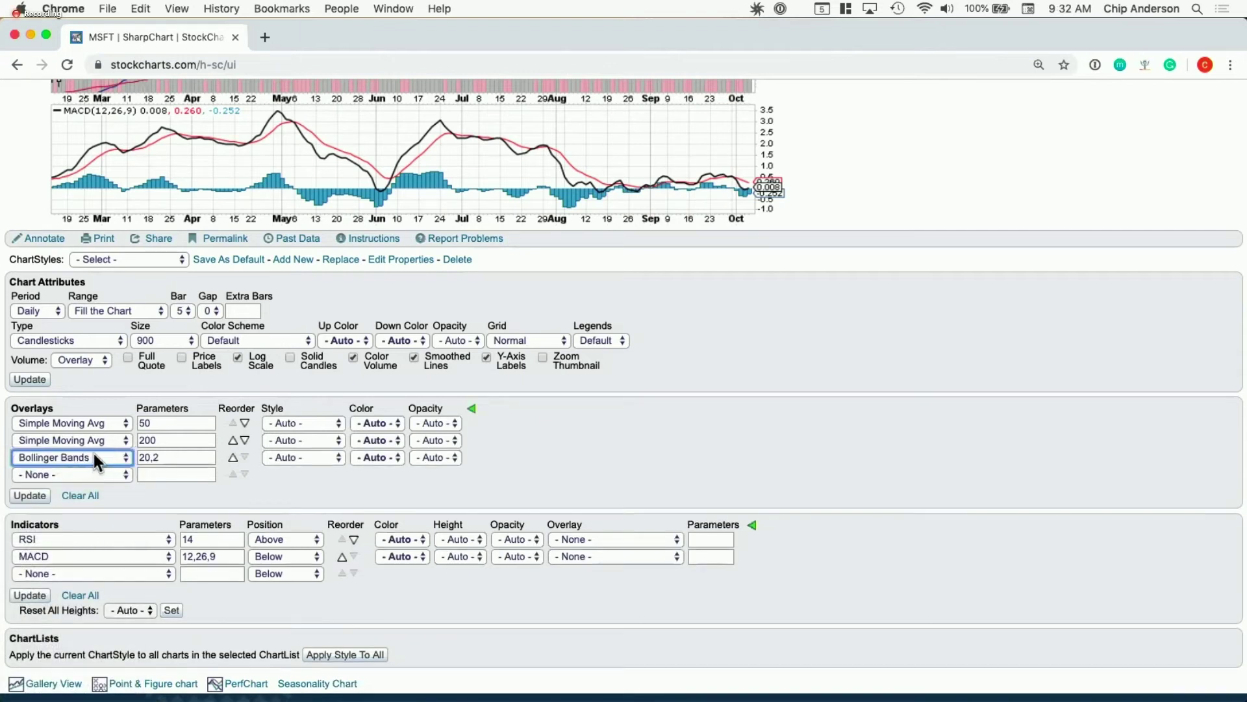
left_click(30, 496)
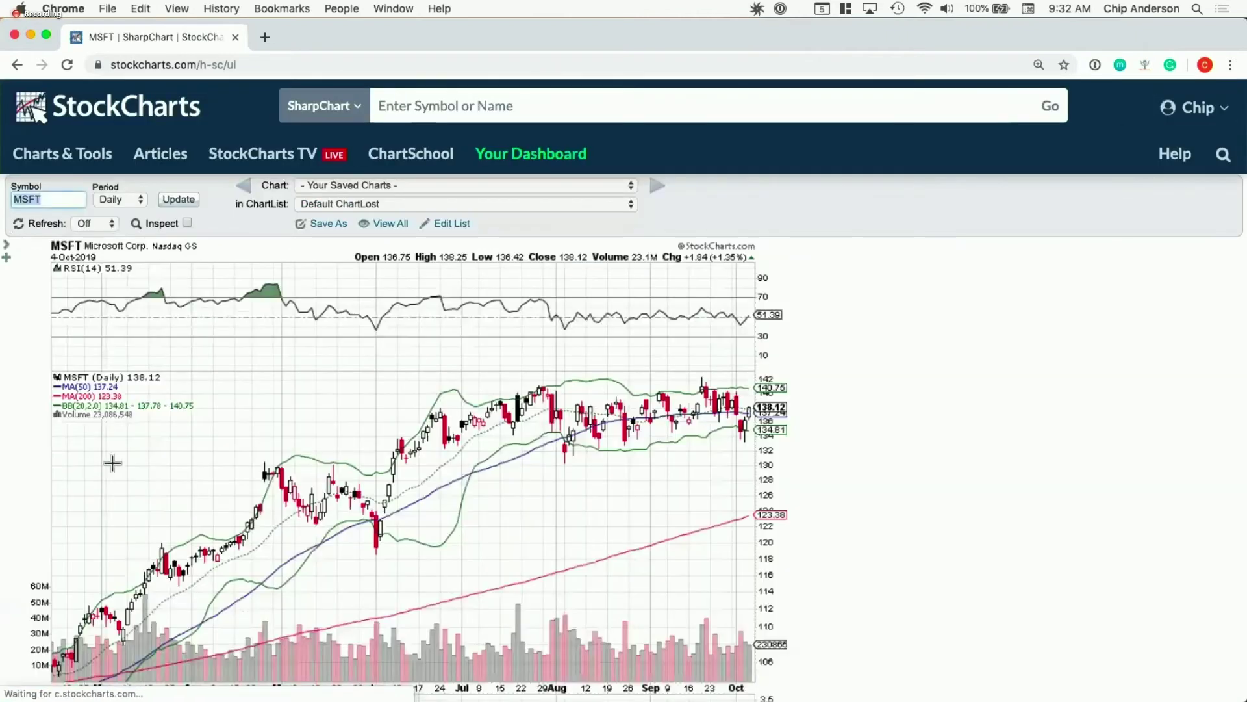
scroll(117, 465, "down", 3)
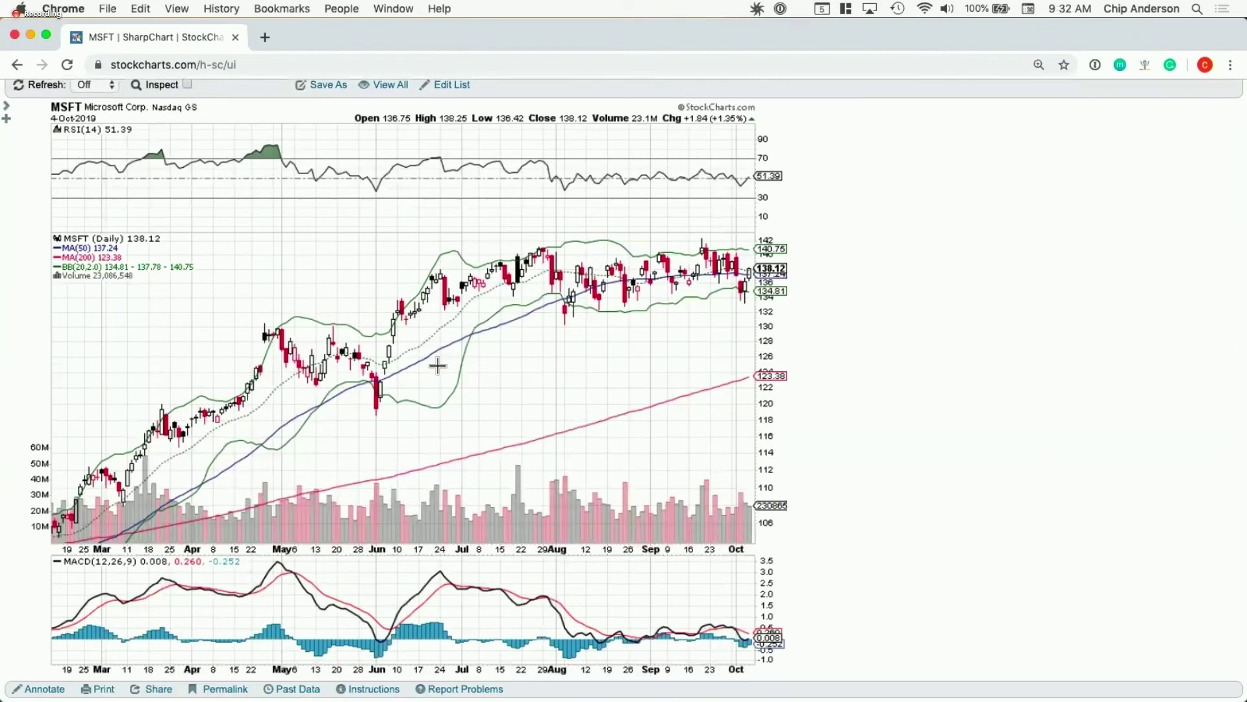
Add an ADX Line (w/+DI and -DI) indicator with parameter 14 below the MSFT chart and update the chart
scroll(364, 411, "down", 1)
scroll(364, 410, "down", 10)
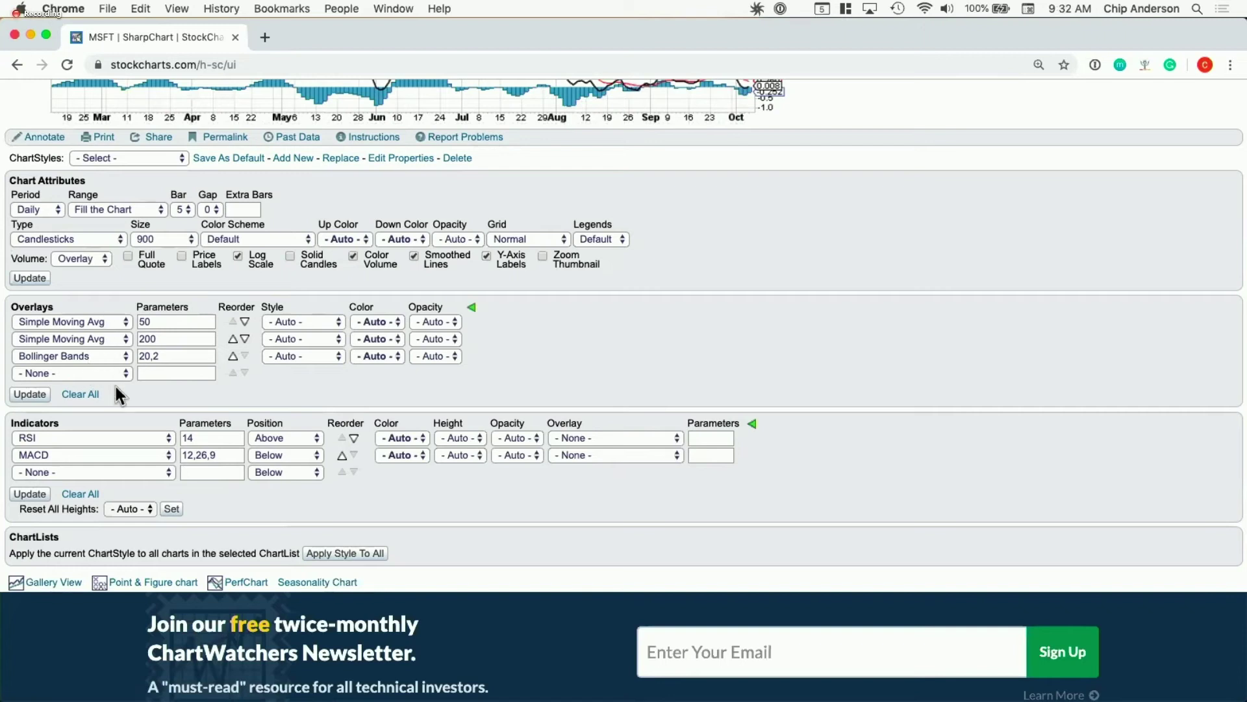
left_click(91, 474)
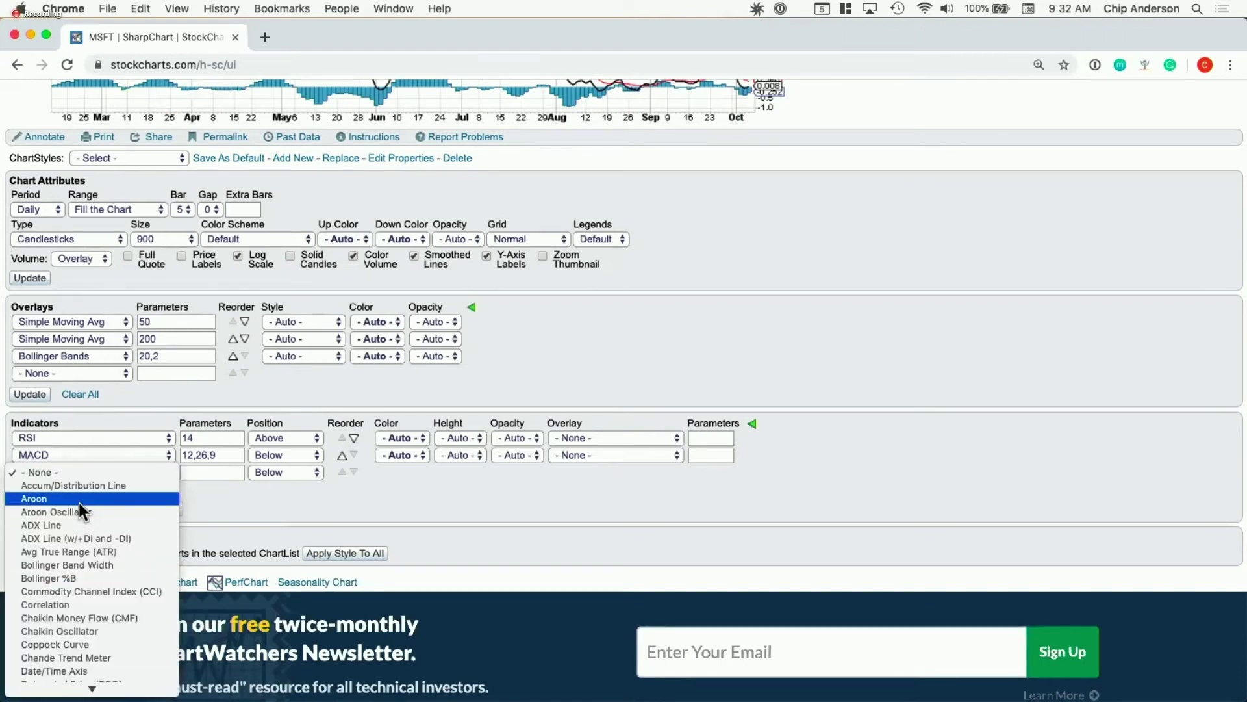
left_click(82, 538)
left_click(29, 512)
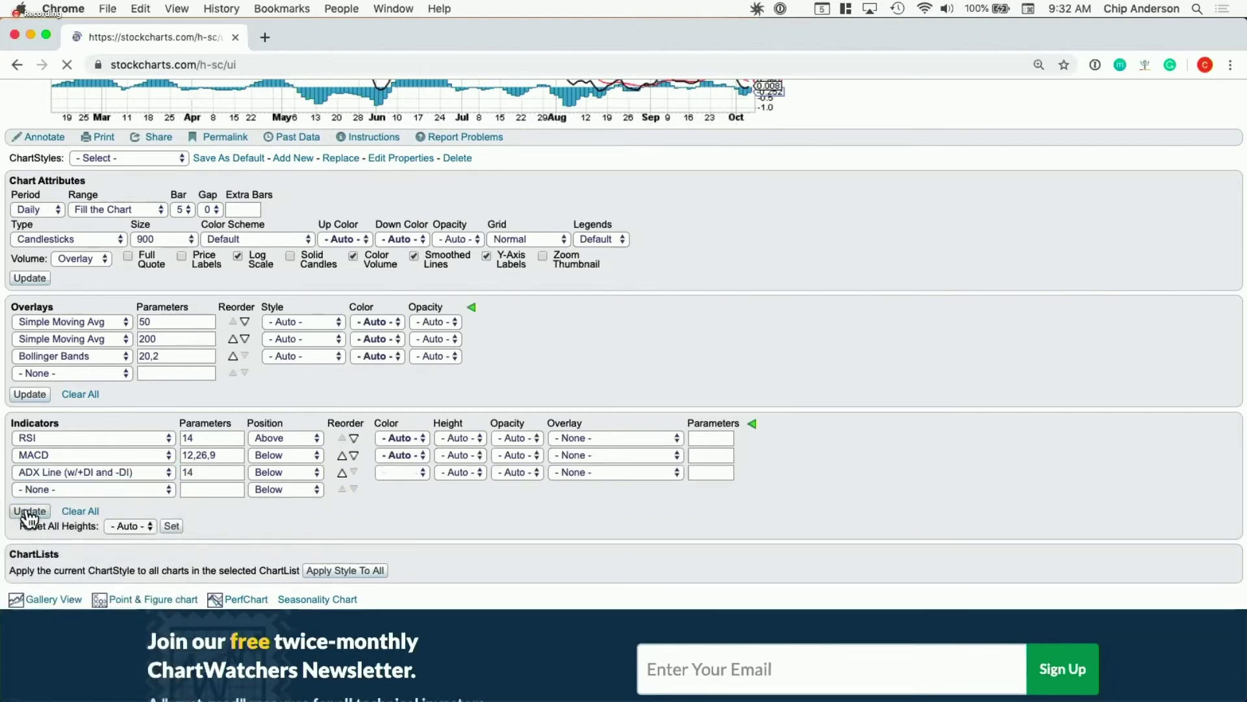
scroll(317, 359, "down", 2)
scroll(316, 359, "down", 3)
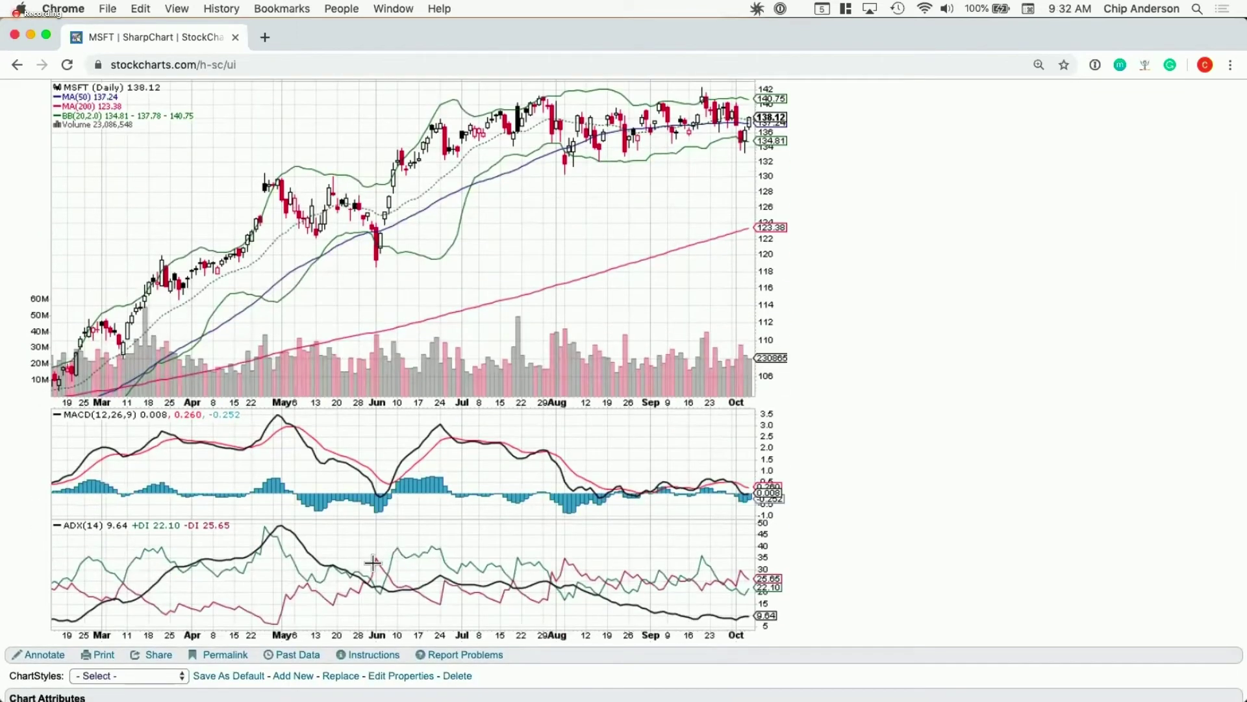
Review the period choices in the chart attributes, keeping Daily selected
scroll(411, 556, "down", 12)
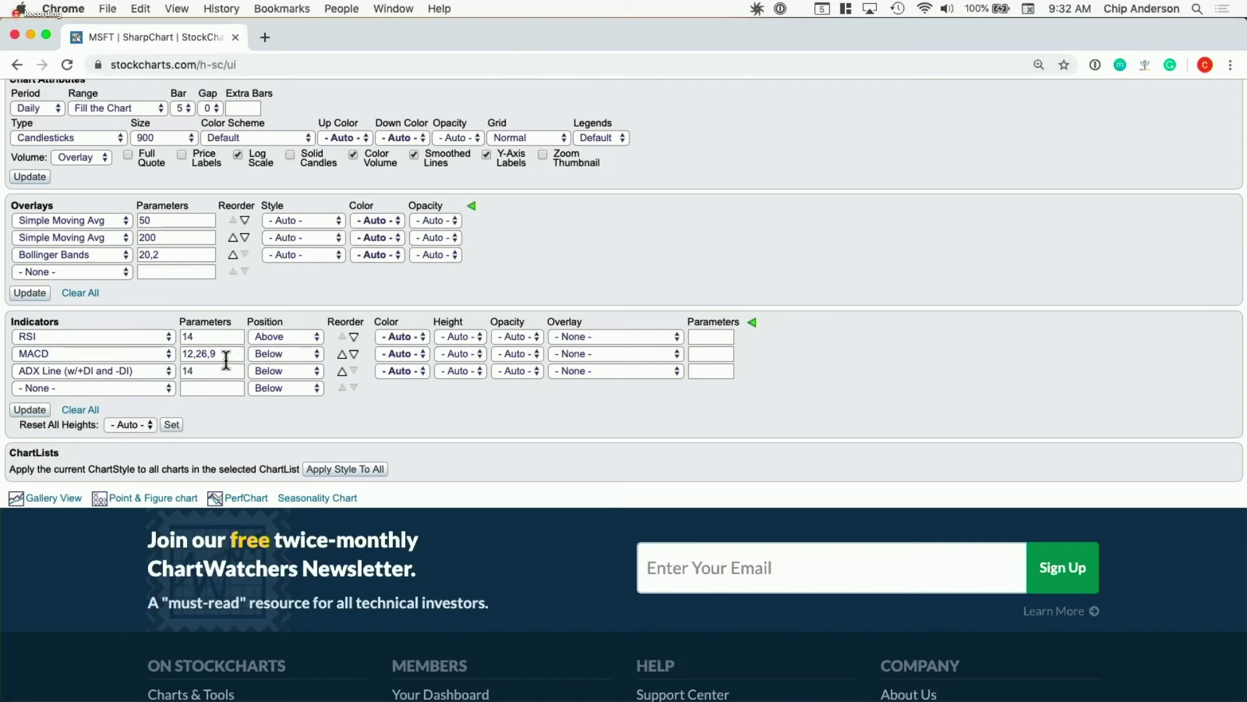
scroll(293, 333, "up", 8)
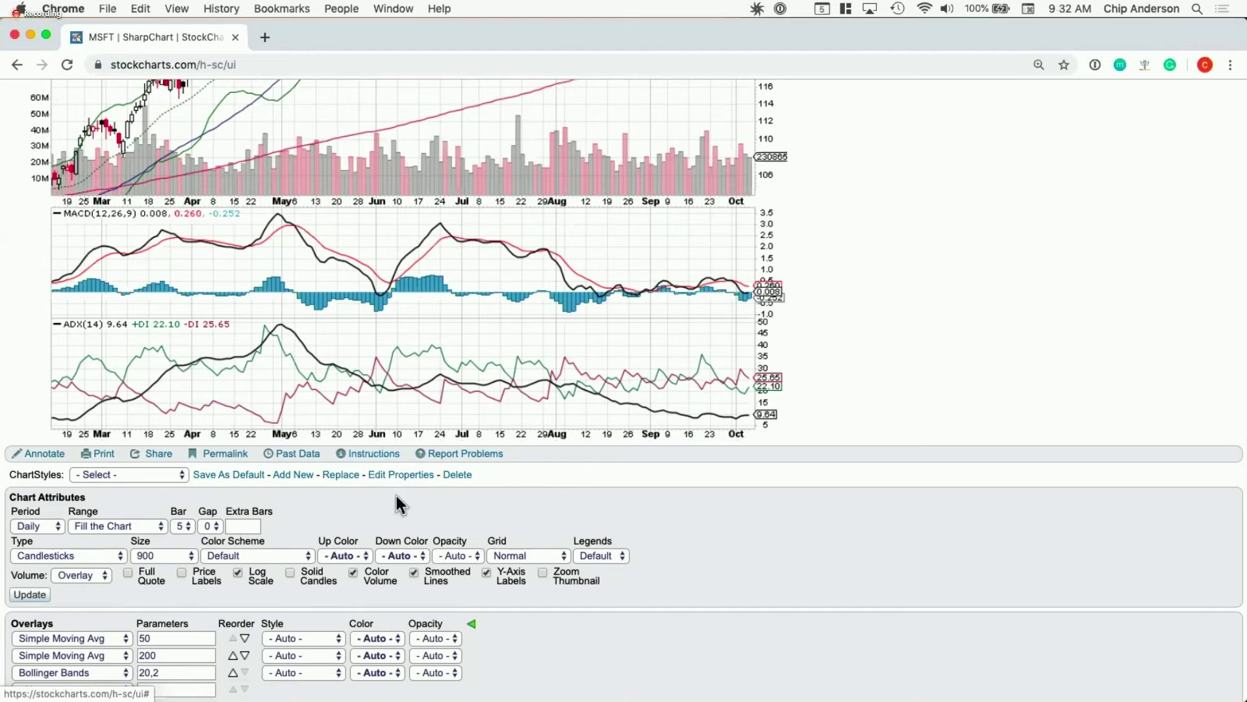
scroll(394, 496, "up", 1)
scroll(361, 490, "down", 1)
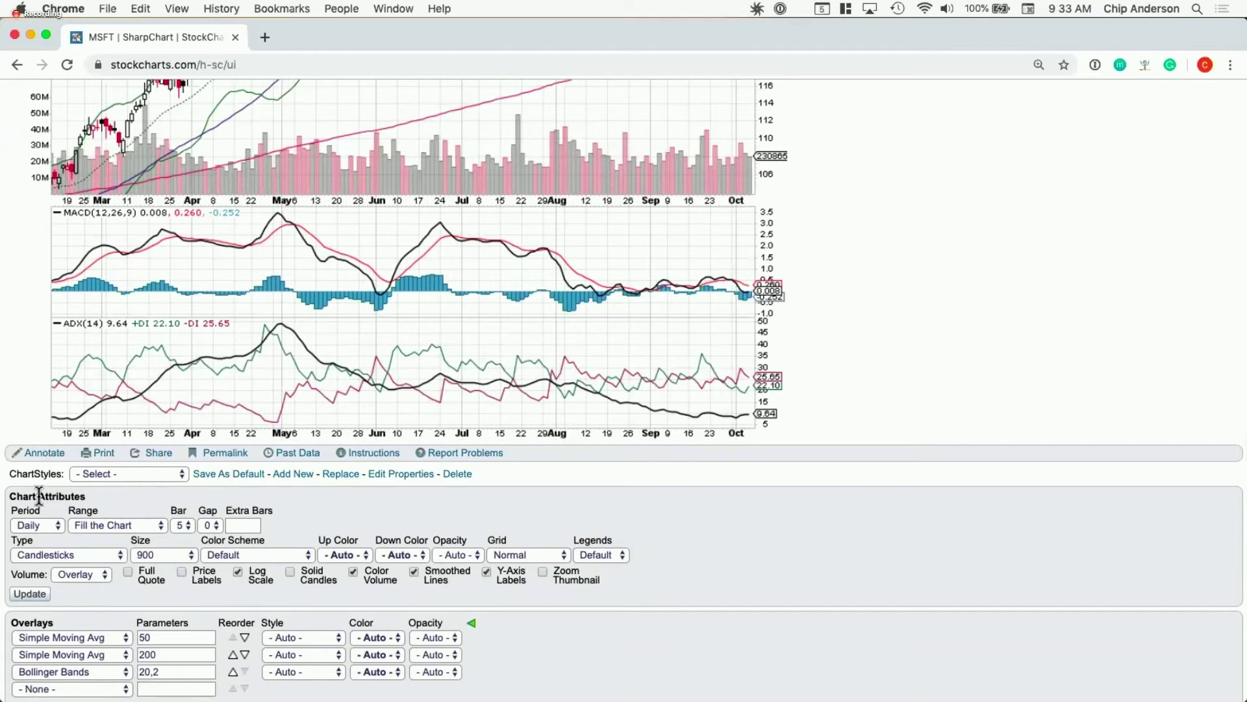
left_click(40, 525)
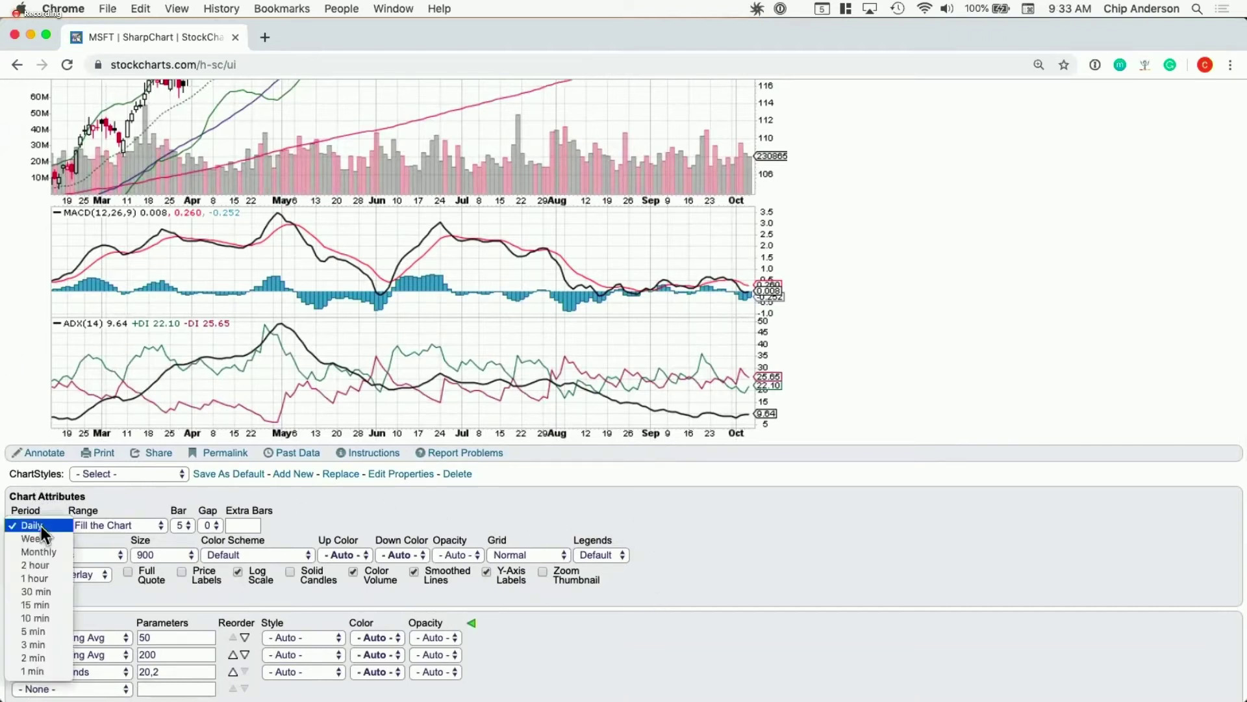
left_click(42, 525)
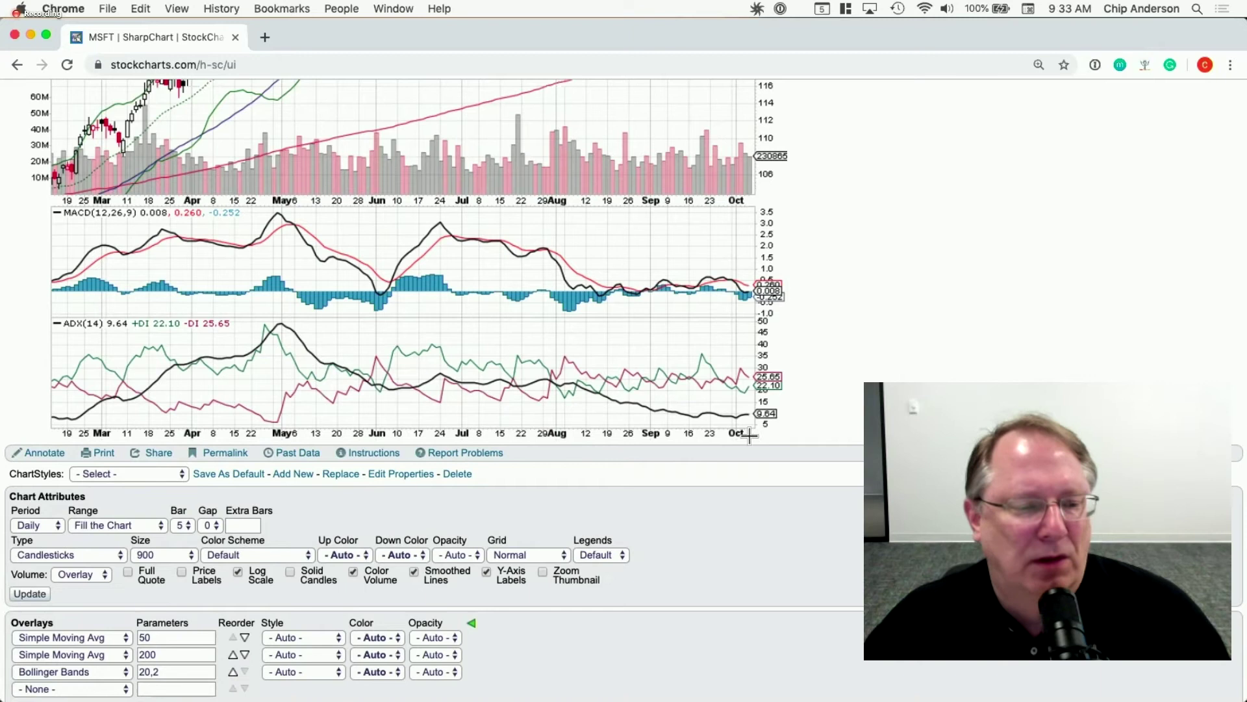
Clear all indicators and all overlays from the MSFT chart, confirming both erasures
scroll(110, 599, "down", 8)
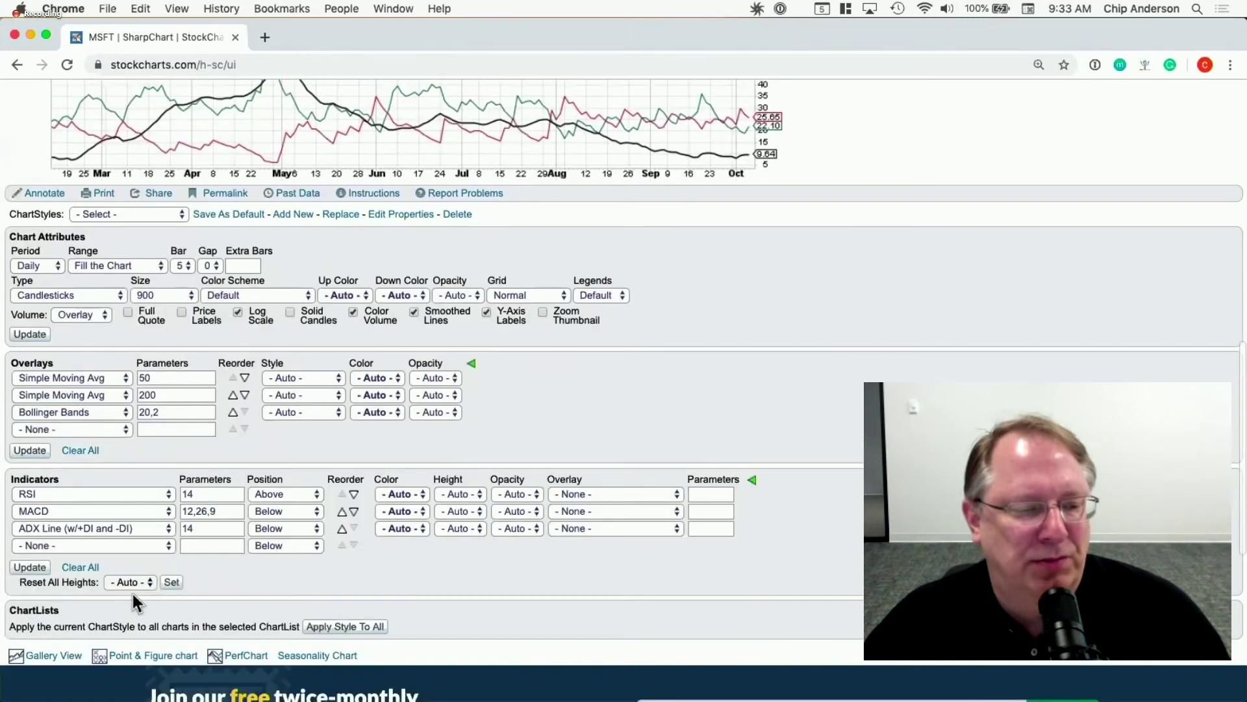
left_click(80, 567)
left_click(755, 169)
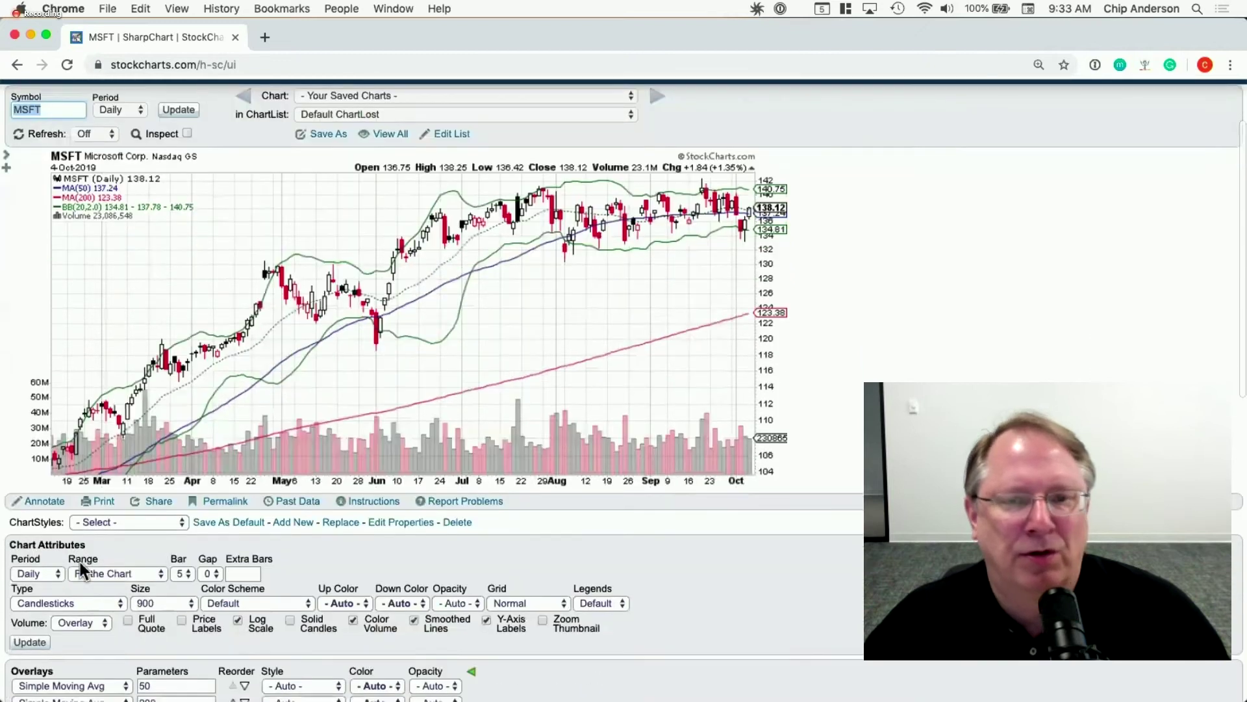
scroll(81, 571, "down", 5)
left_click(80, 581)
left_click(784, 171)
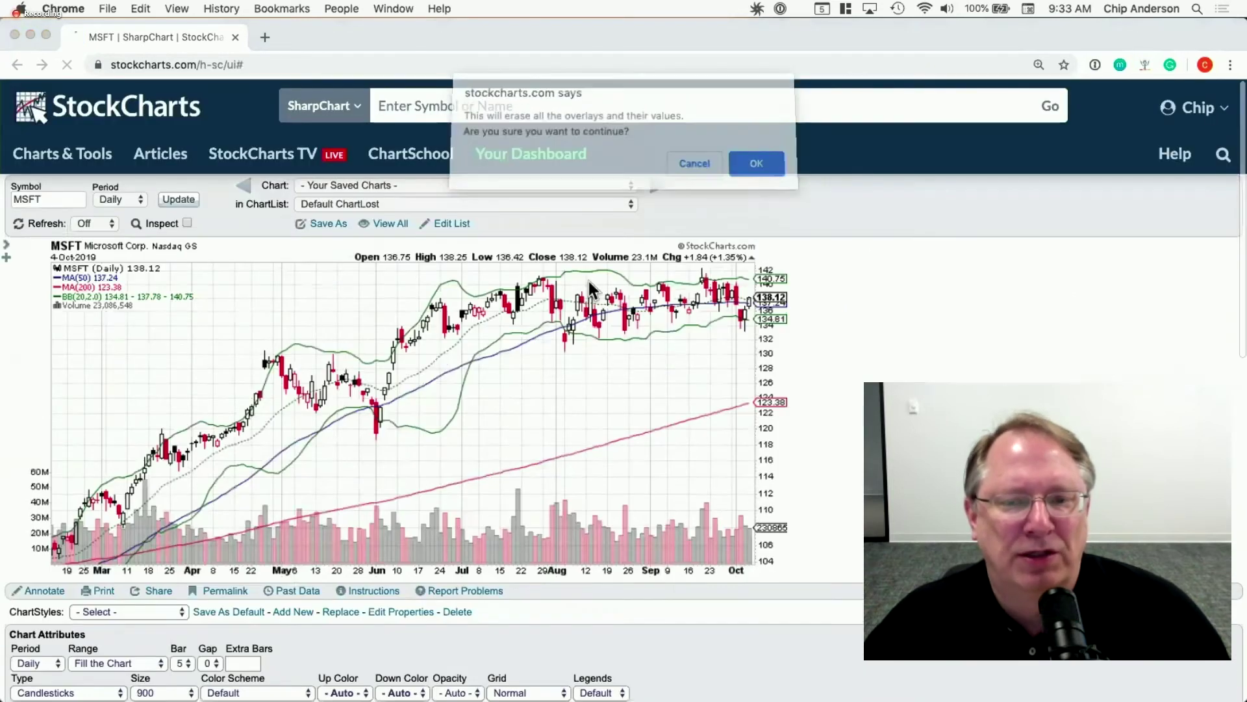
Review the range and bar width choices in the chart attributes, keeping Fill the Chart and a bar width of 5
scroll(333, 426, "down", 3)
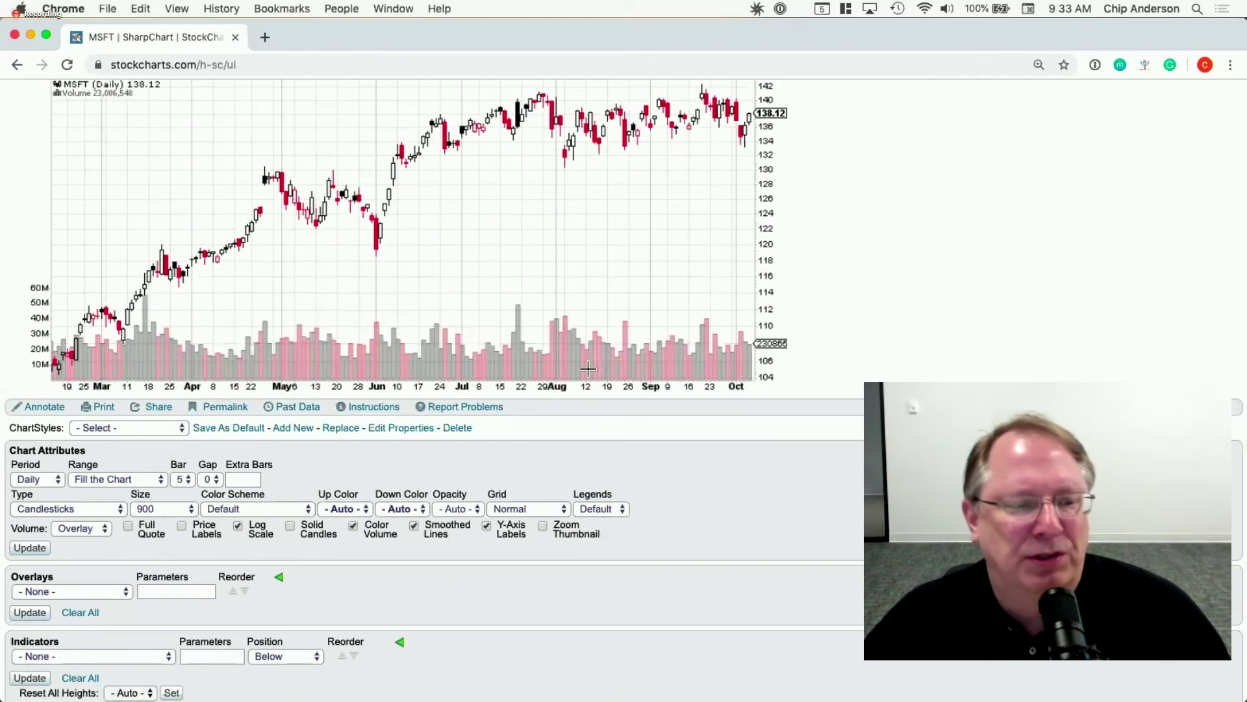
left_click(115, 481)
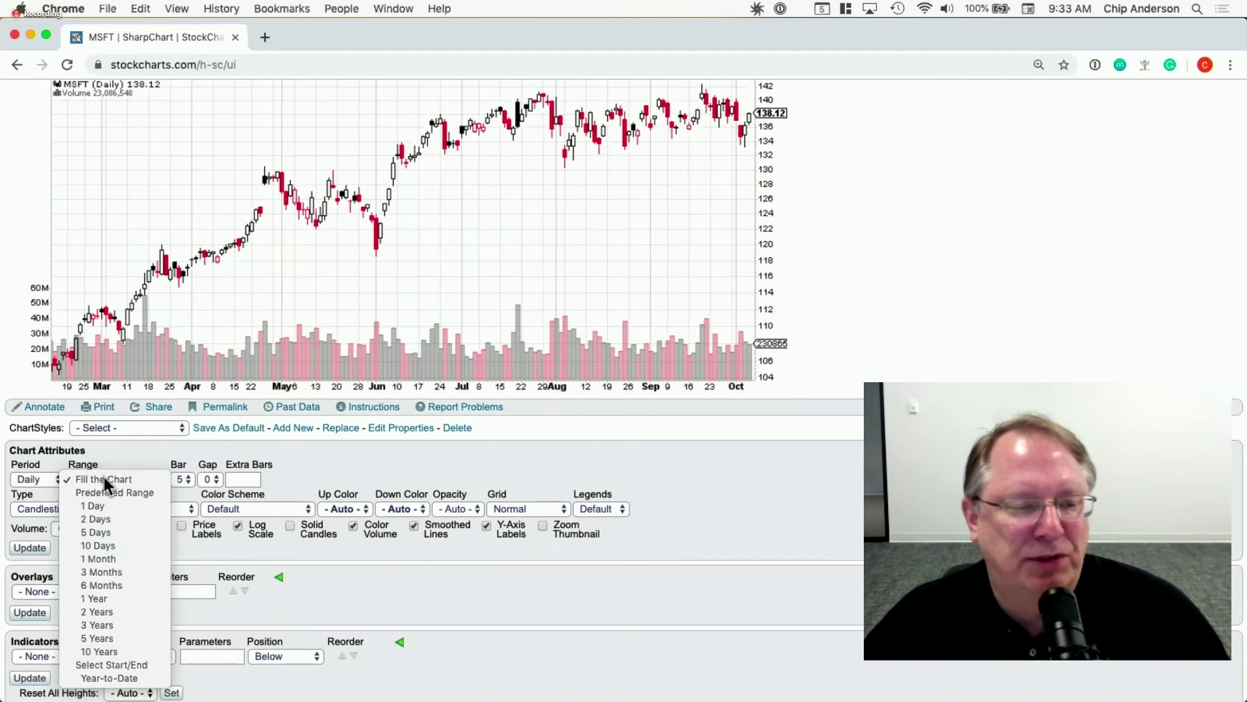
left_click(321, 462)
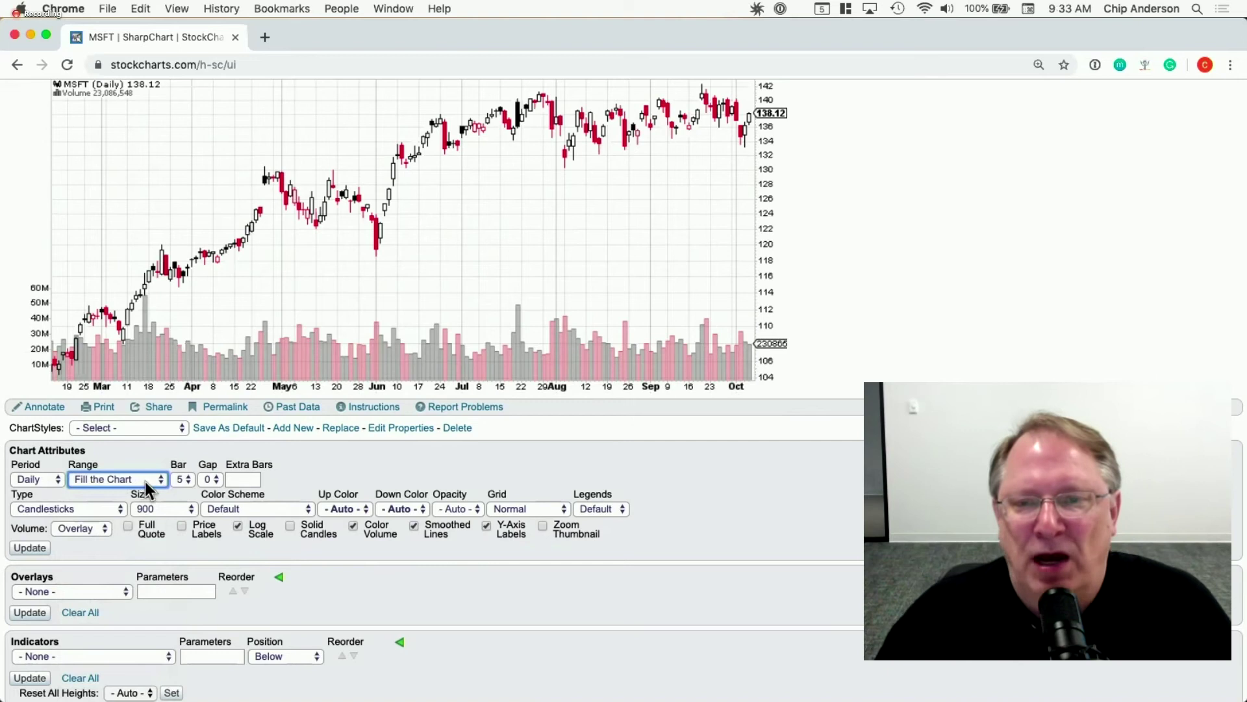
scroll(708, 218, "up", 1)
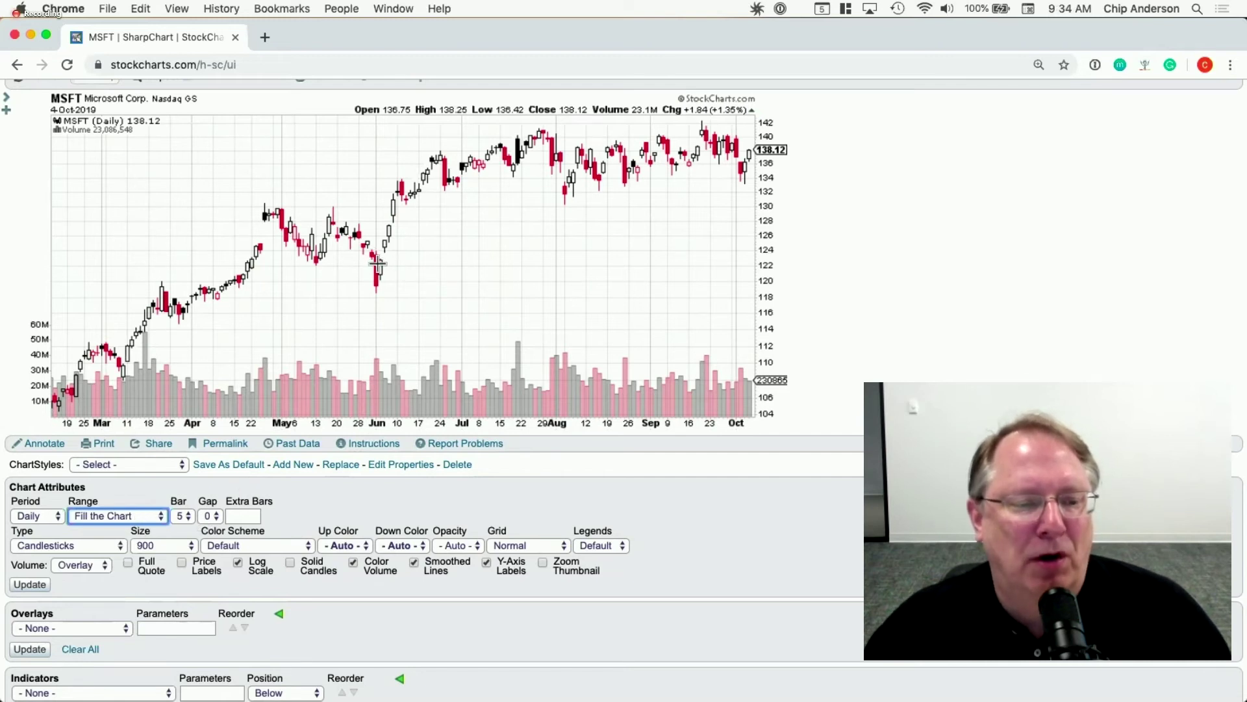
left_click(180, 517)
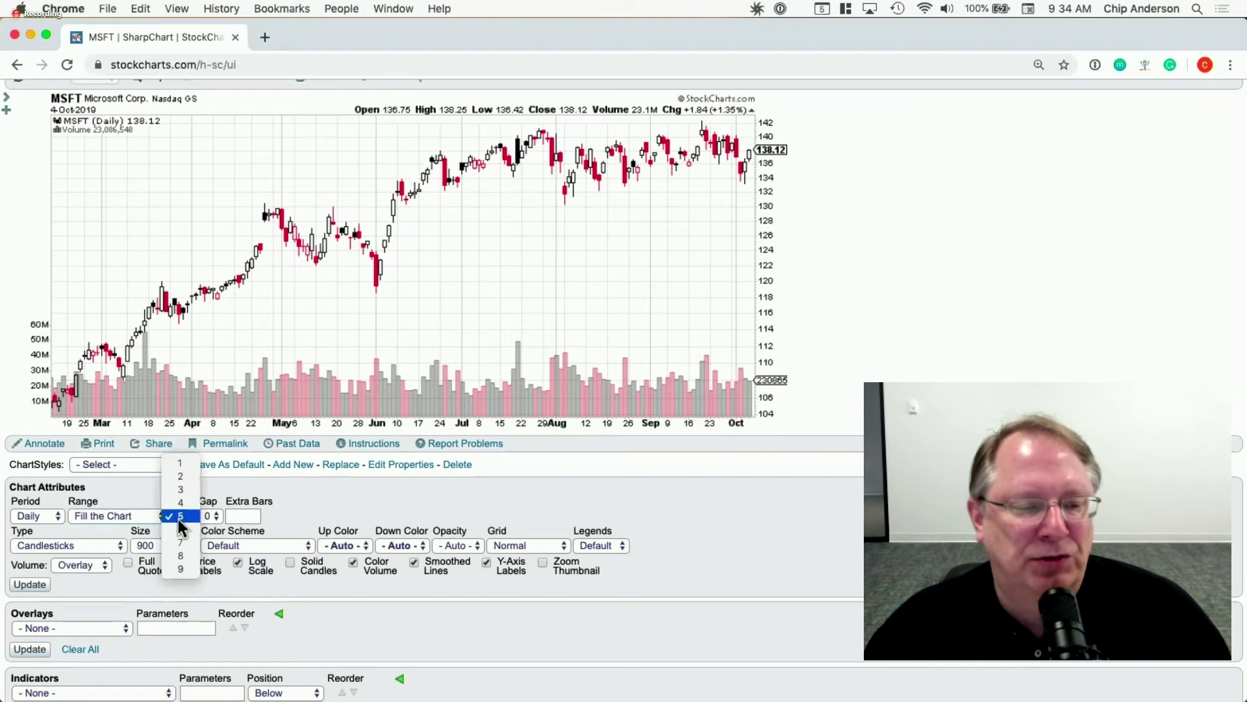
left_click(180, 517)
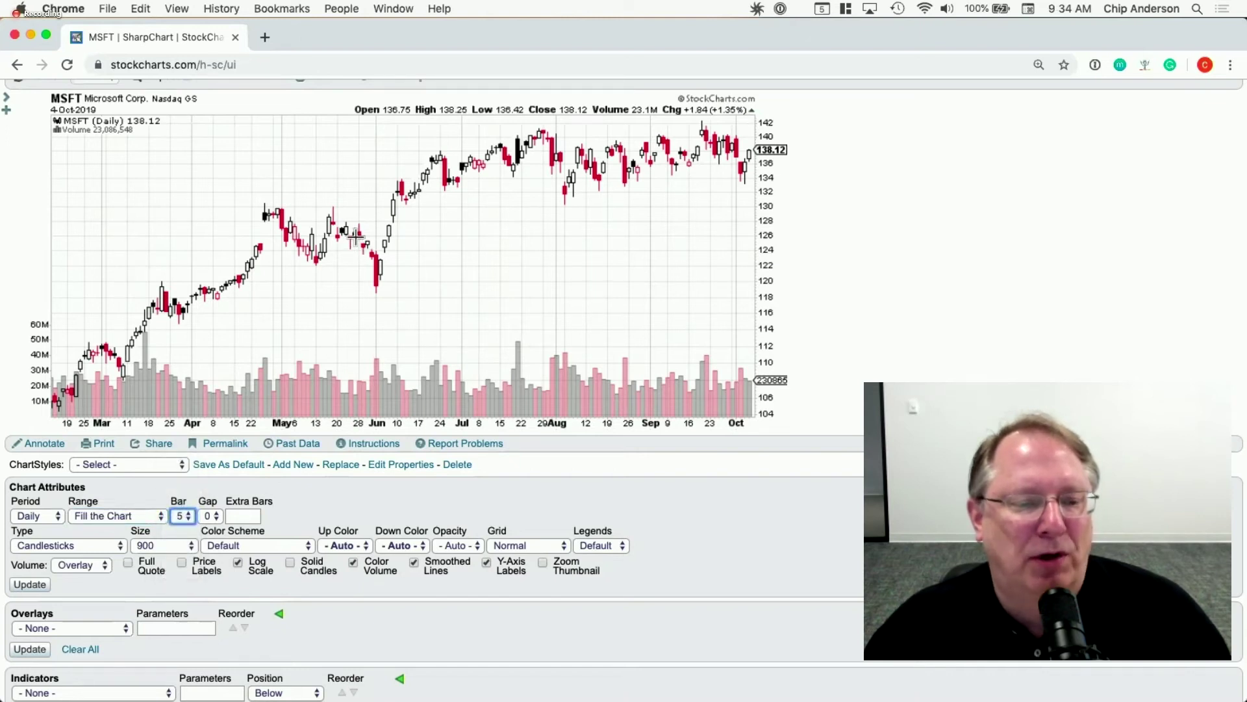
Set the gap between the price bars to 1 and update the MSFT chart
left_click(205, 518)
left_click(206, 525)
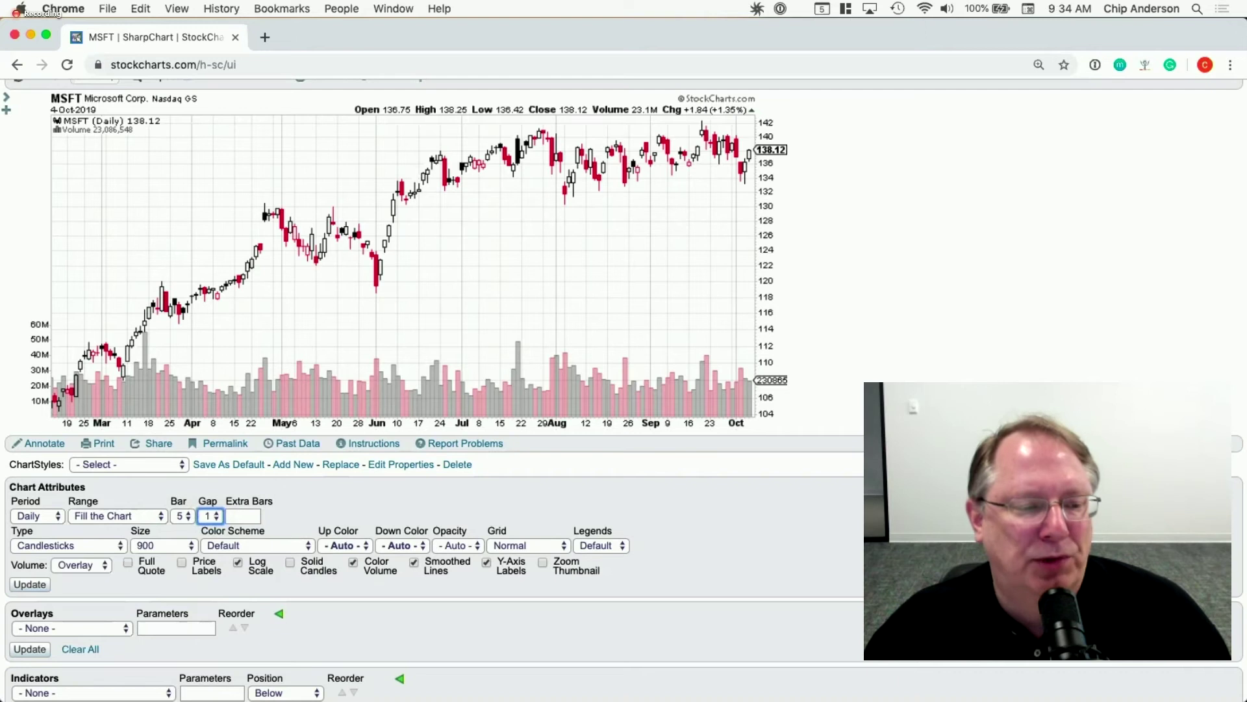
left_click(38, 587)
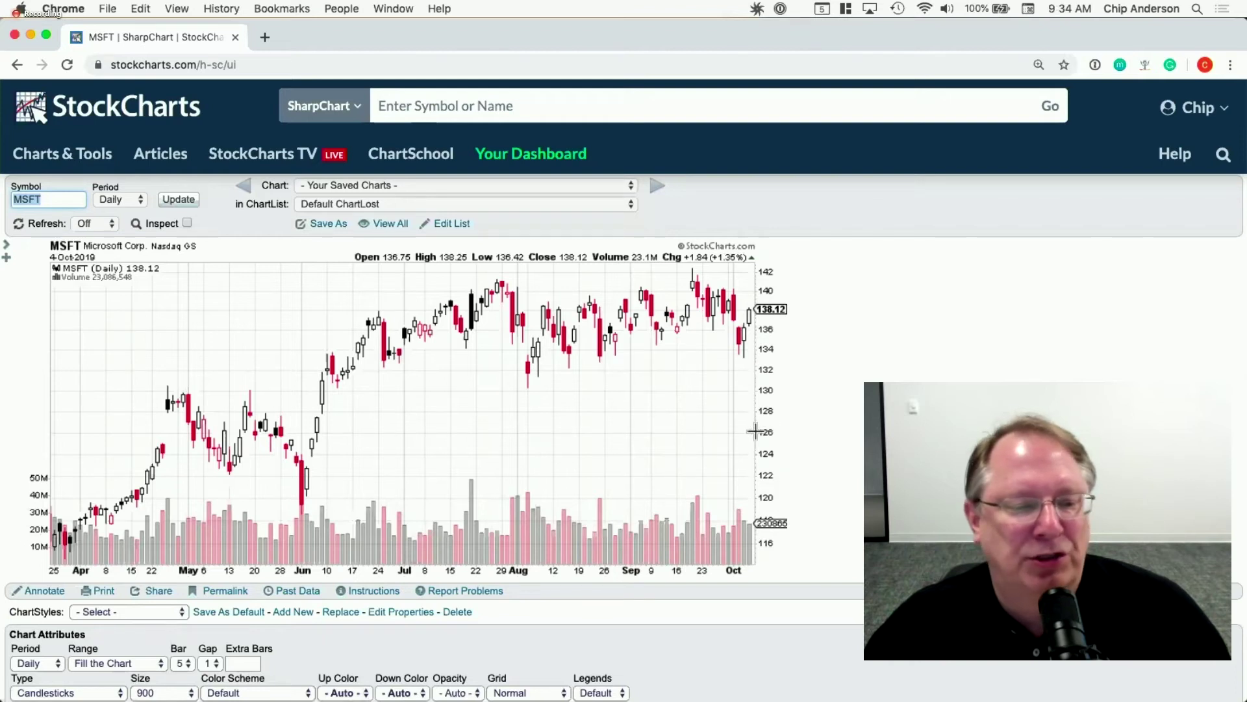
Set the bar width to 3 and the gap to 0, and update the MSFT chart
scroll(100, 475, "down", 2)
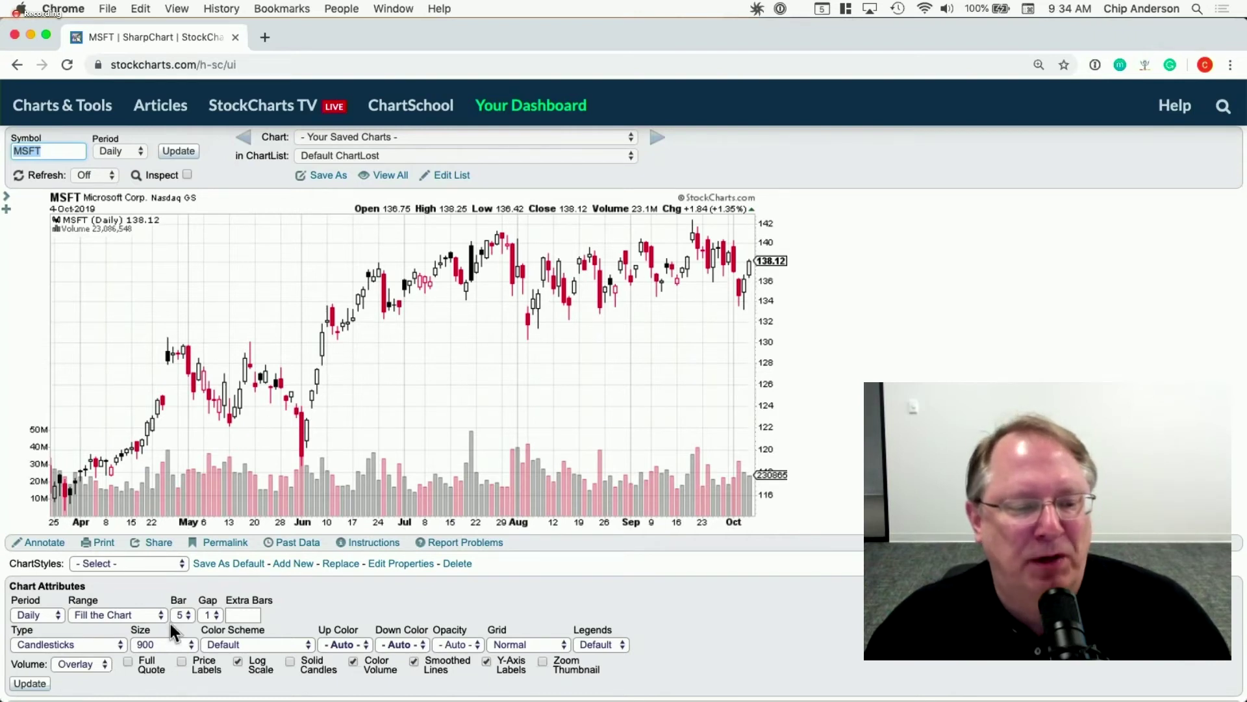
left_click(205, 614)
left_click(265, 611)
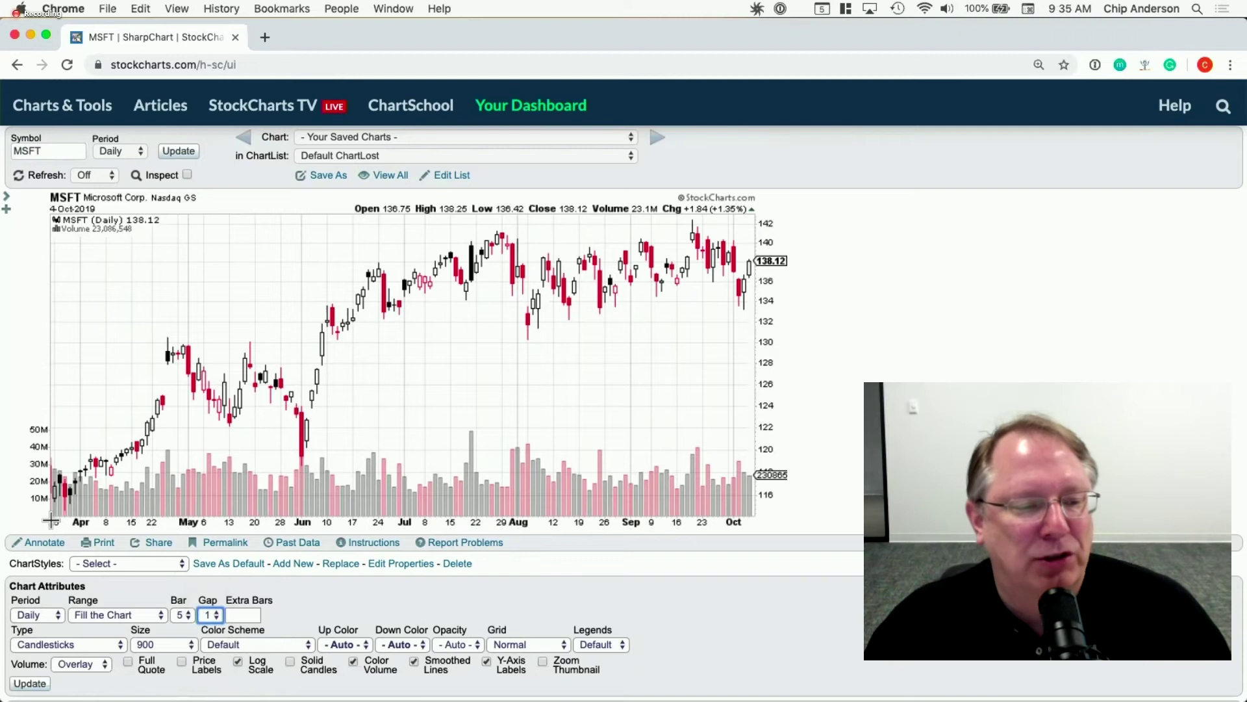
left_click(205, 615)
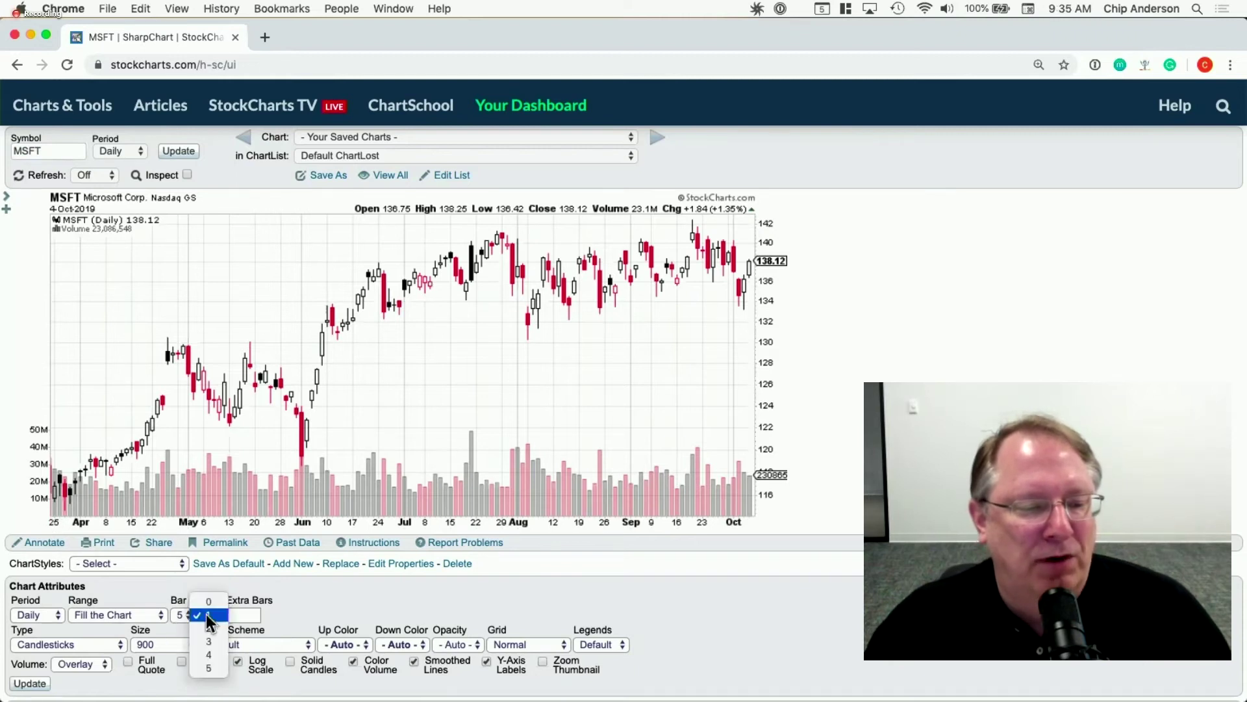
left_click(205, 603)
left_click(180, 615)
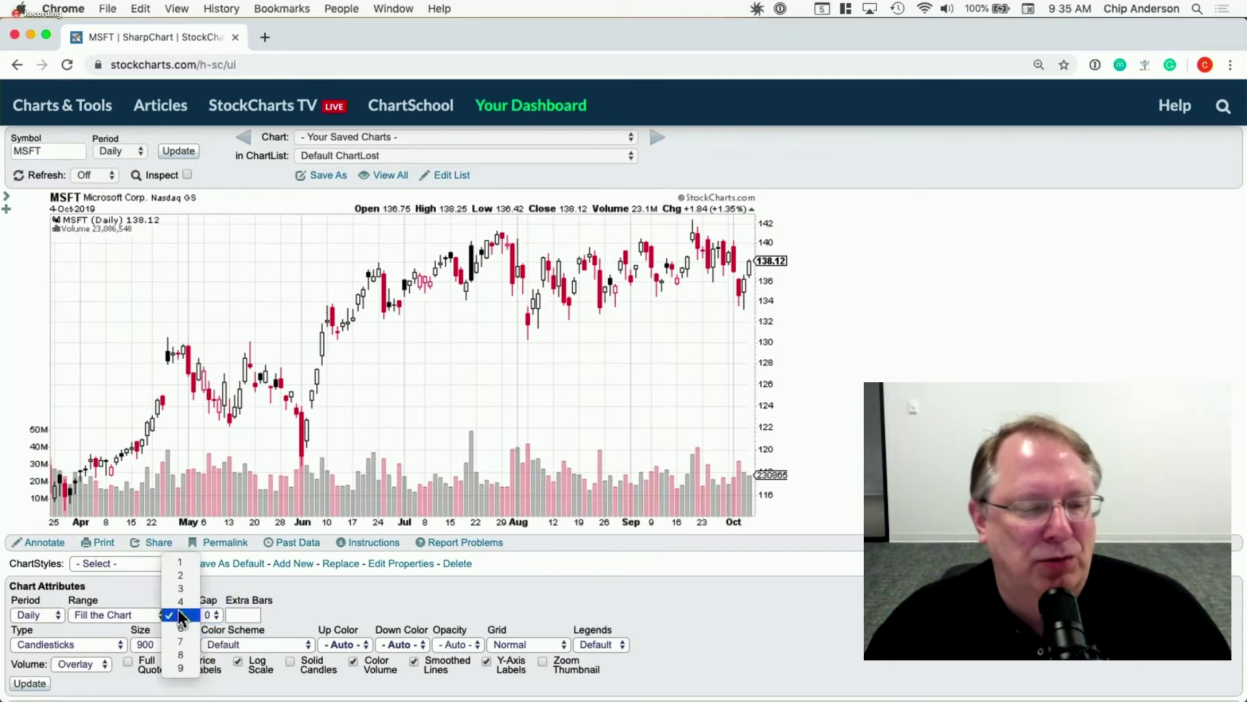
left_click(153, 594)
left_click(28, 683)
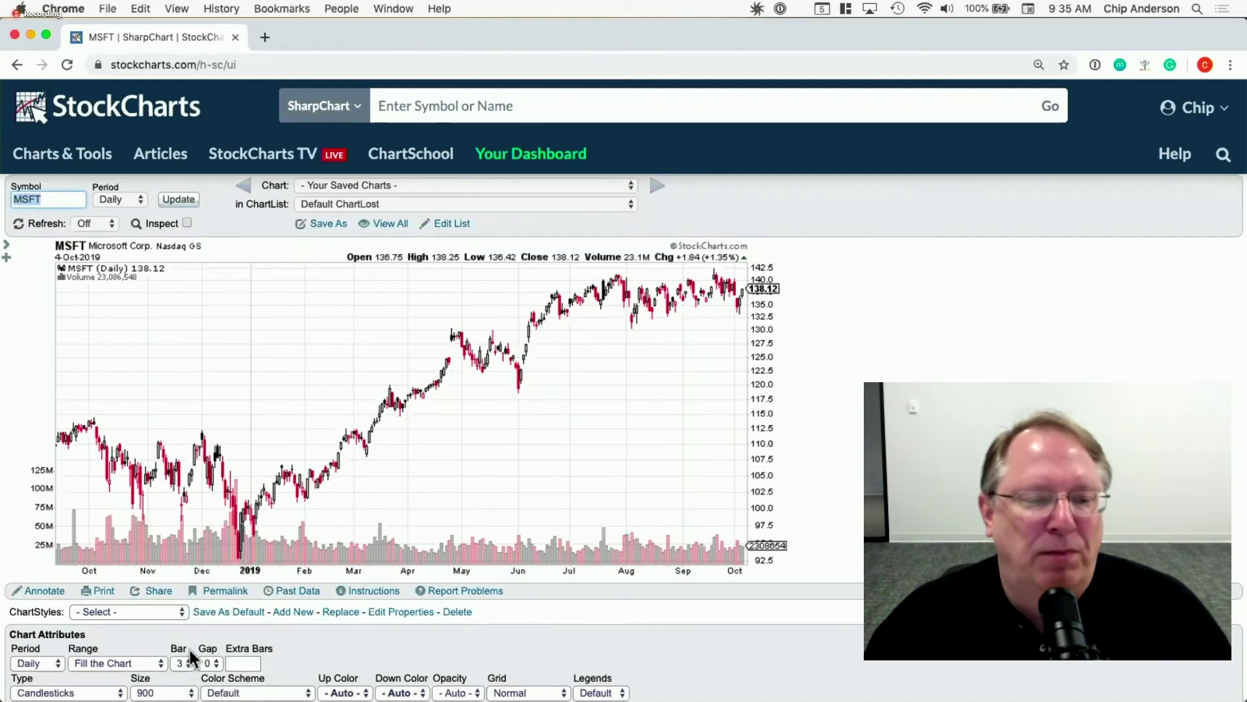
scroll(290, 610, "down", 1)
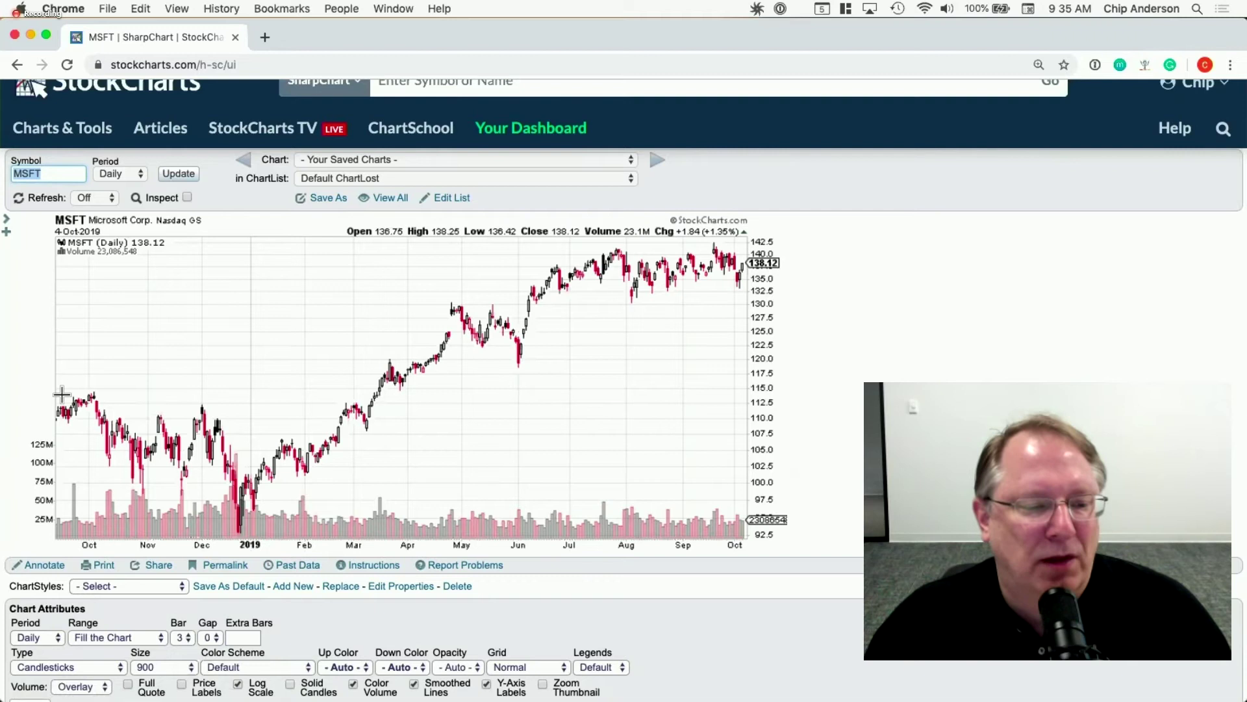
Set the bar width back to 5 and the gap to 1, and update the MSFT chart
scroll(162, 602, "down", 4)
left_click(179, 537)
left_click(181, 564)
left_click(210, 536)
left_click(209, 551)
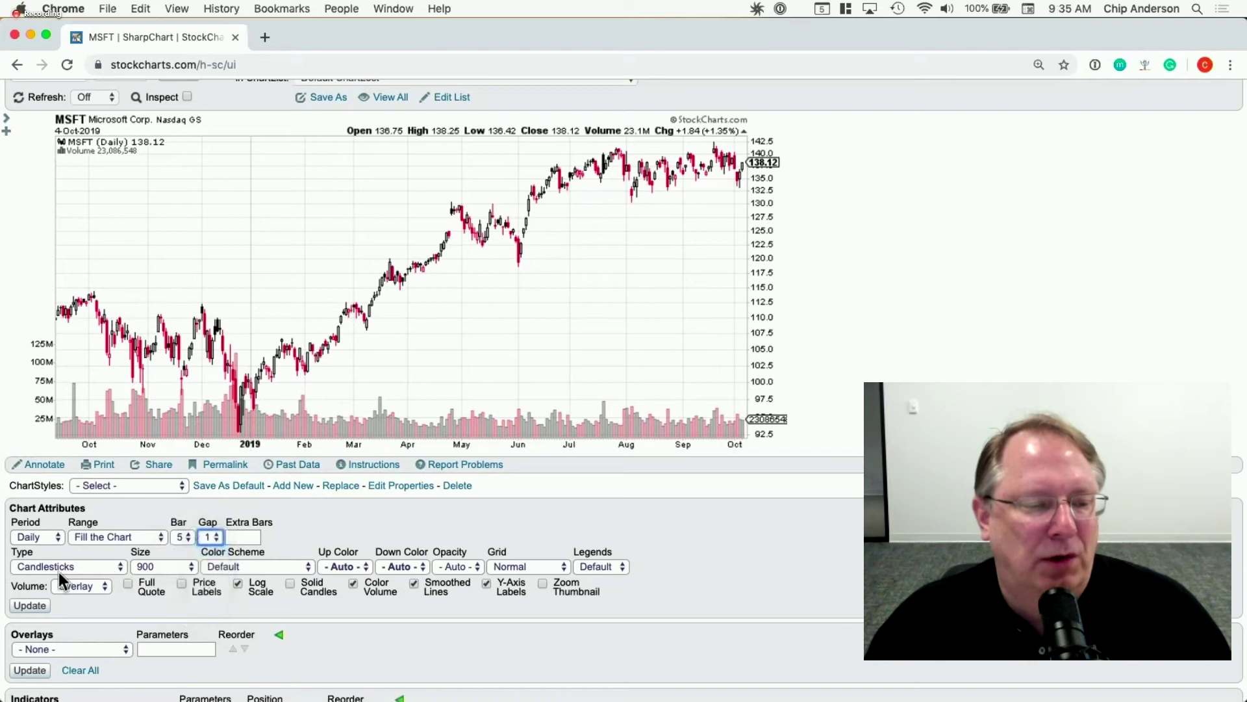
left_click(29, 606)
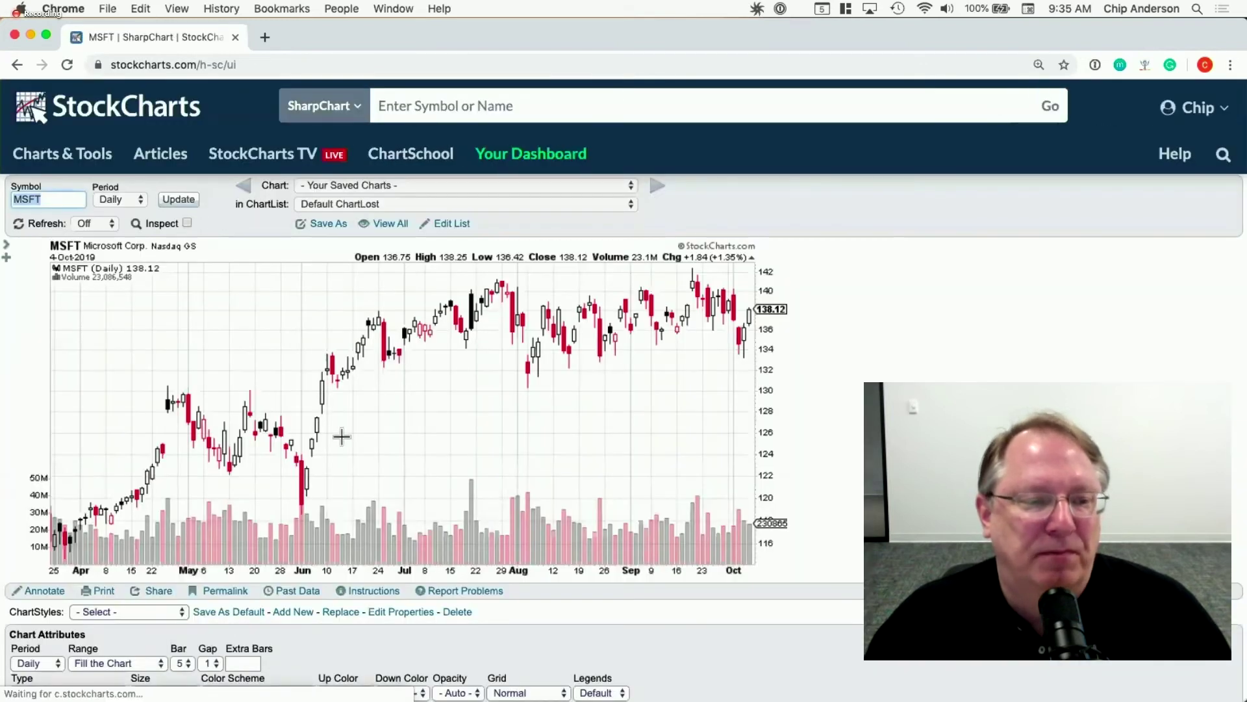
Set the chart range to the predefined 1 Month and update the MSFT chart
scroll(325, 429, "down", 10)
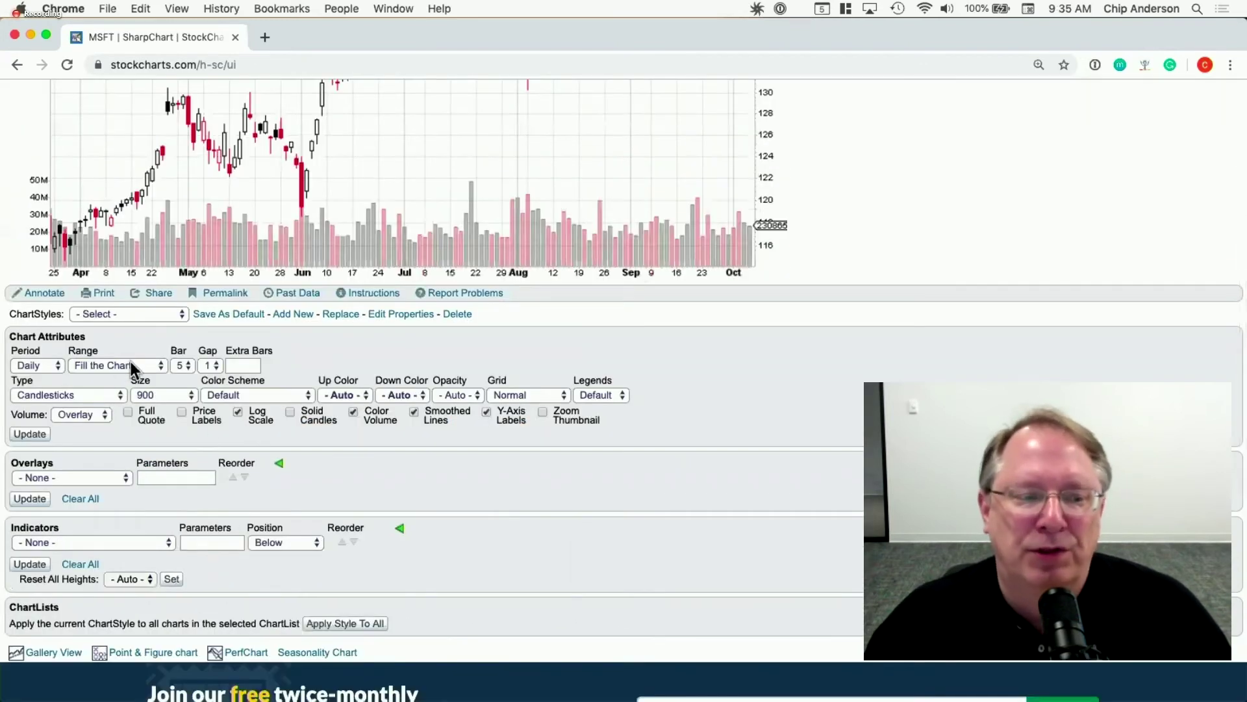
left_click(127, 365)
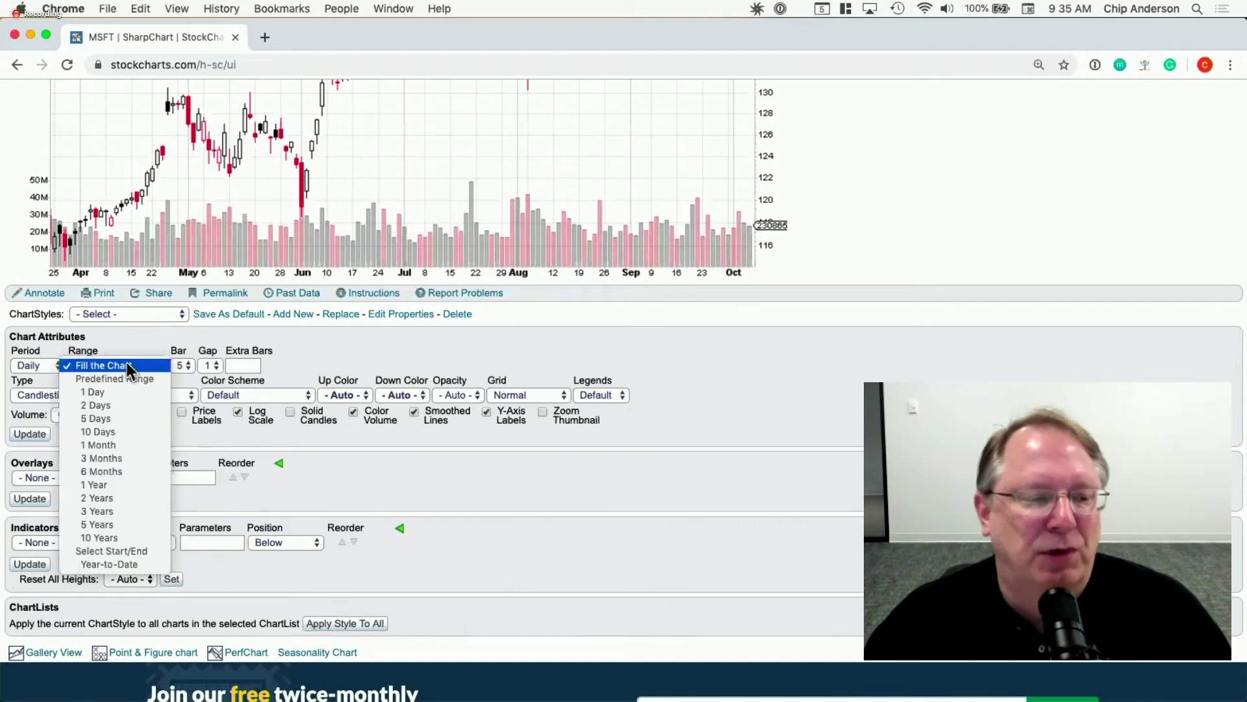
left_click(110, 445)
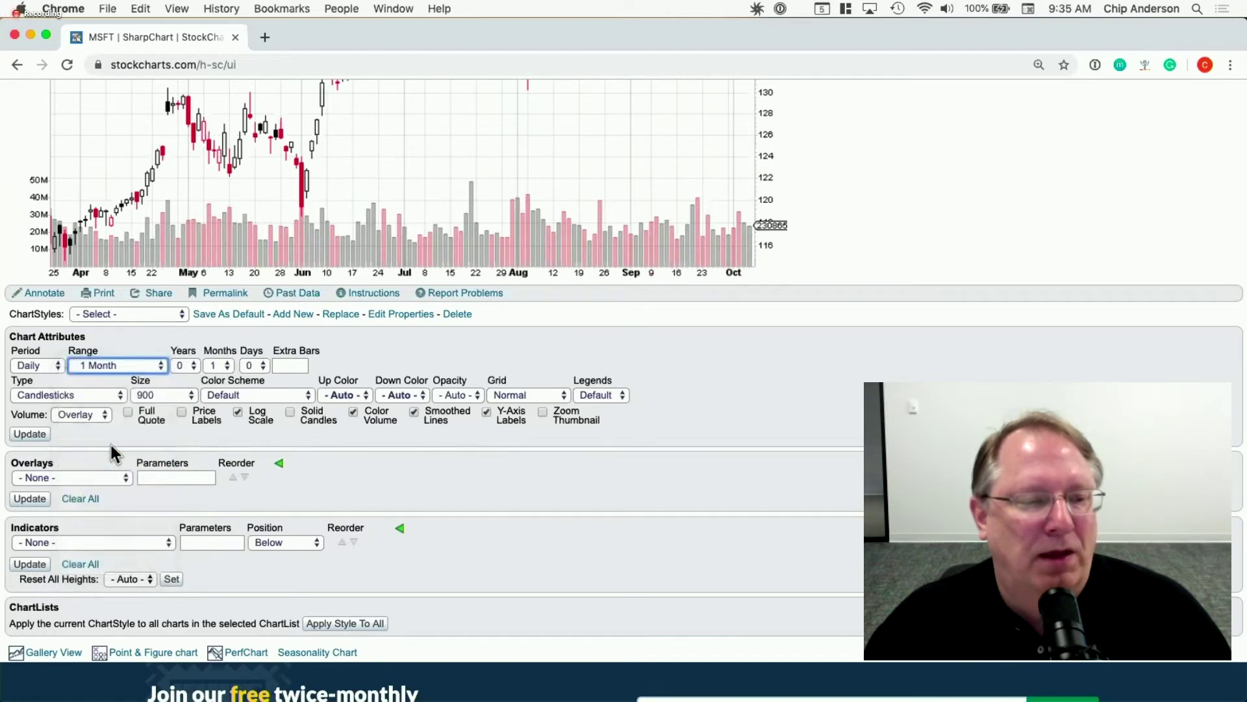
left_click(115, 365)
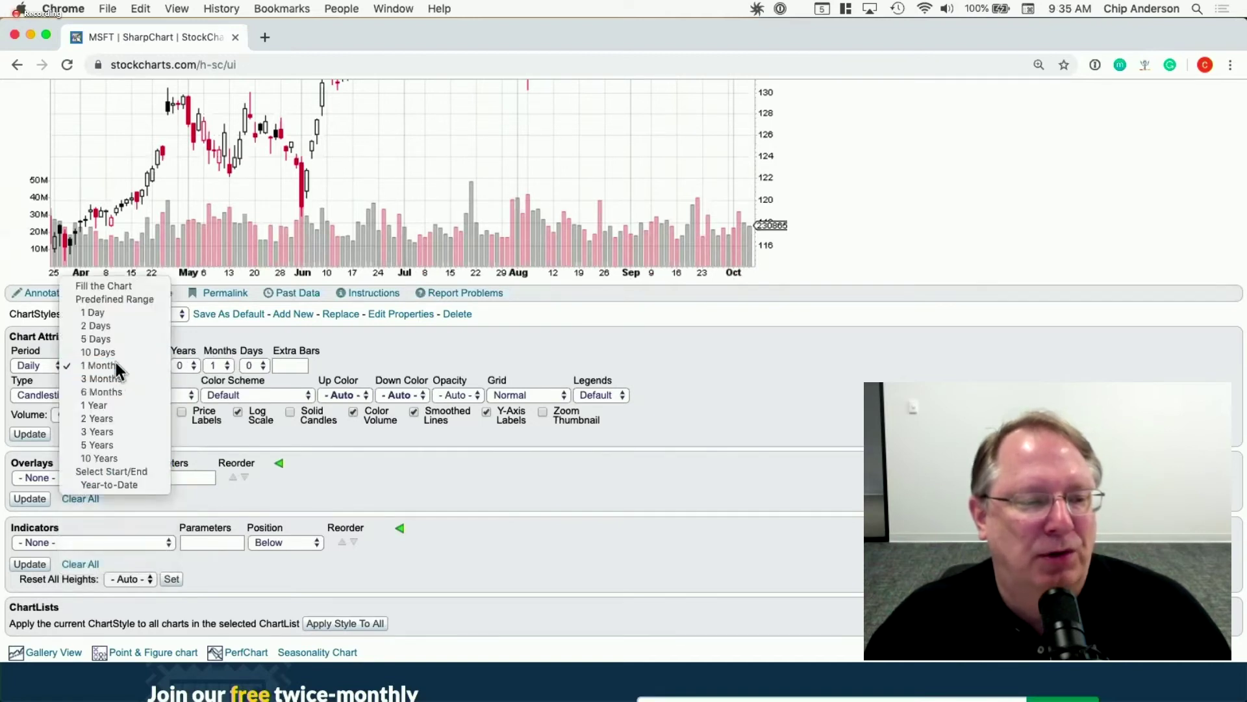
left_click(114, 365)
left_click(36, 434)
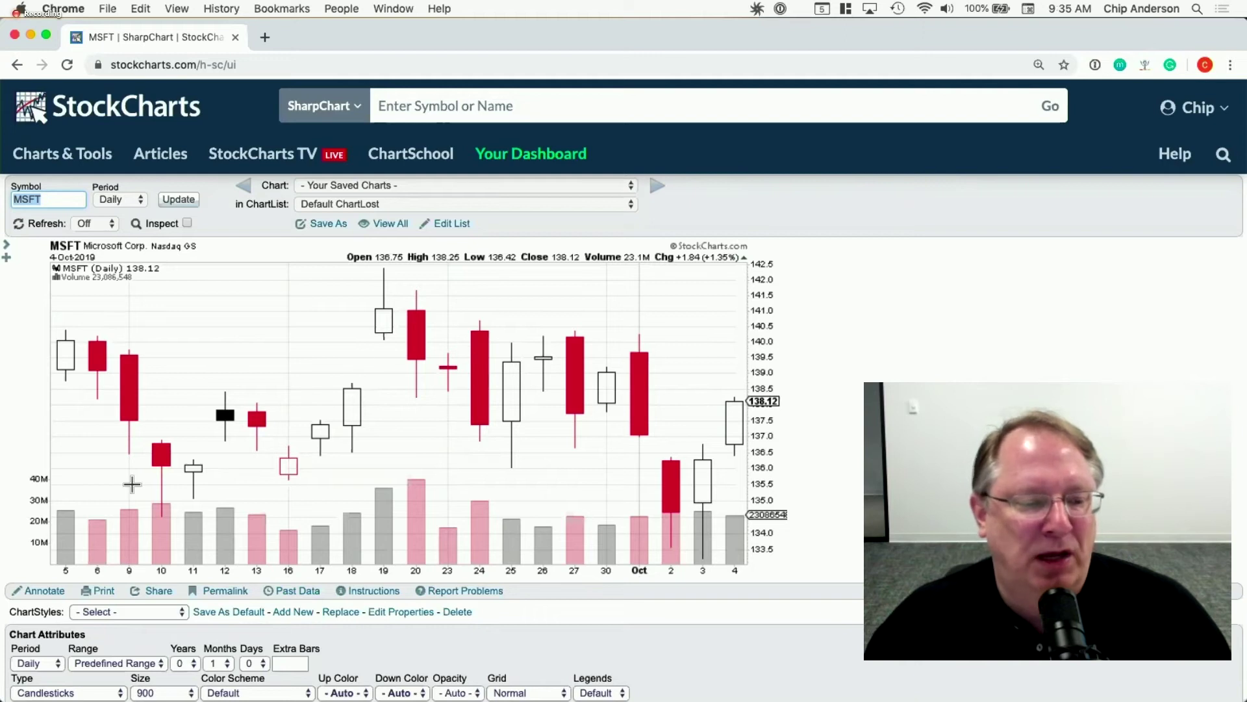
Set the chart range to the predefined 1 Year and update the MSFT chart
scroll(166, 541, "down", 2)
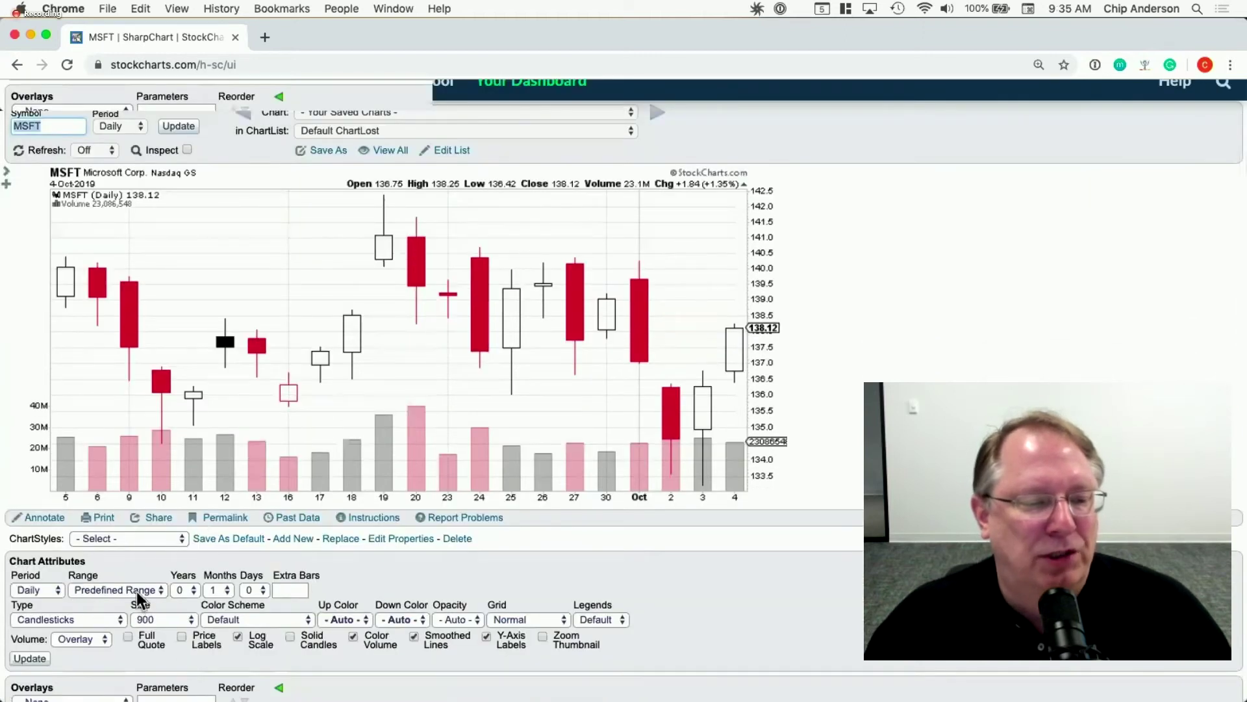
left_click(136, 591)
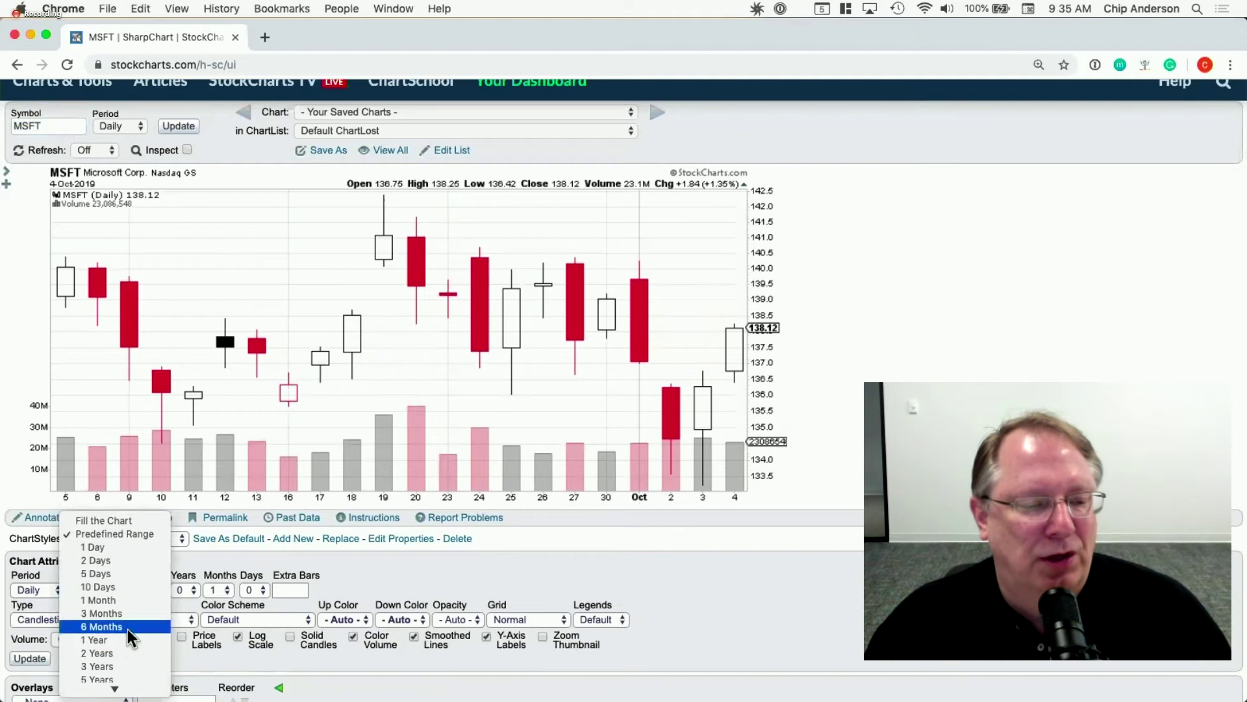
left_click(120, 640)
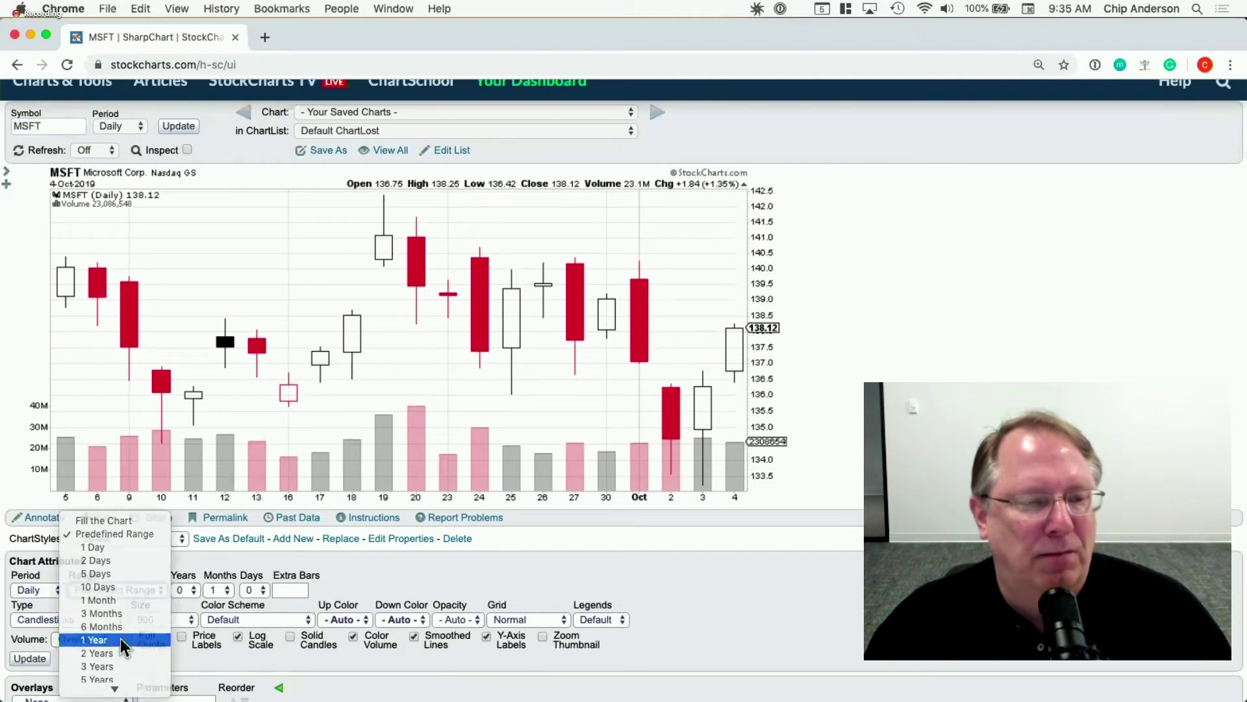
left_click(29, 658)
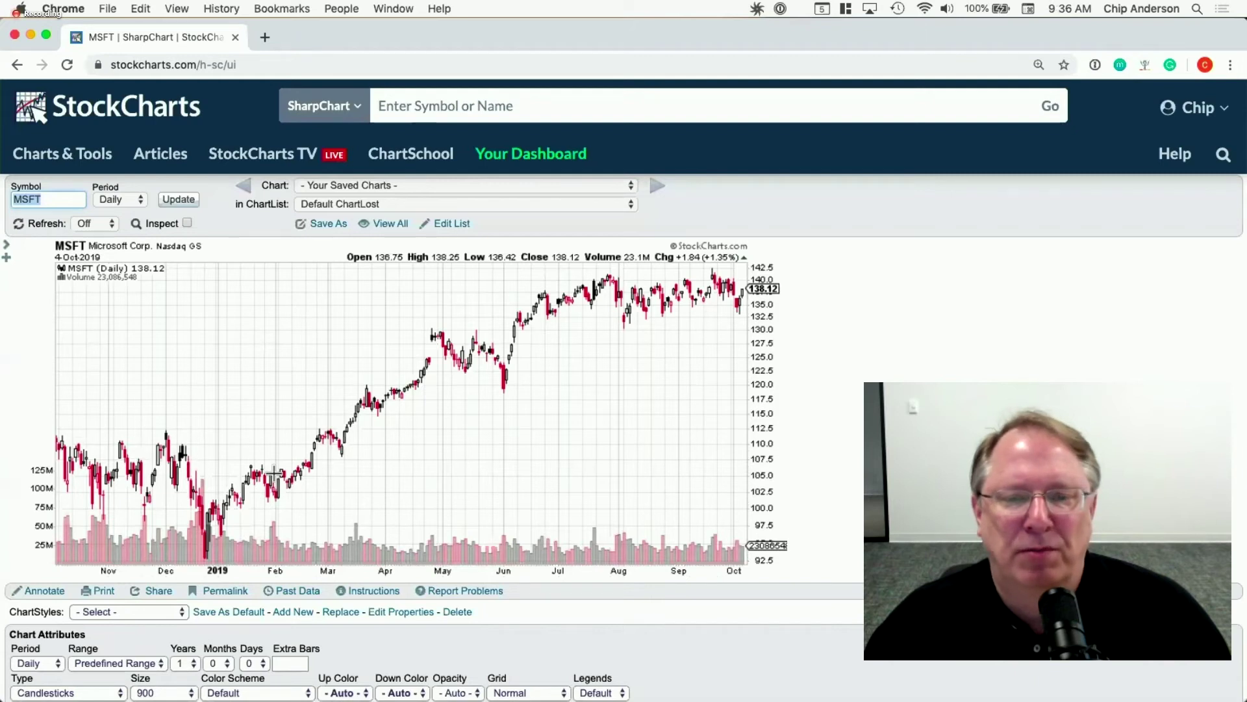
Set the predefined range to 5 years and update the MSFT chart
scroll(298, 449, "down", 3)
scroll(298, 450, "down", 3)
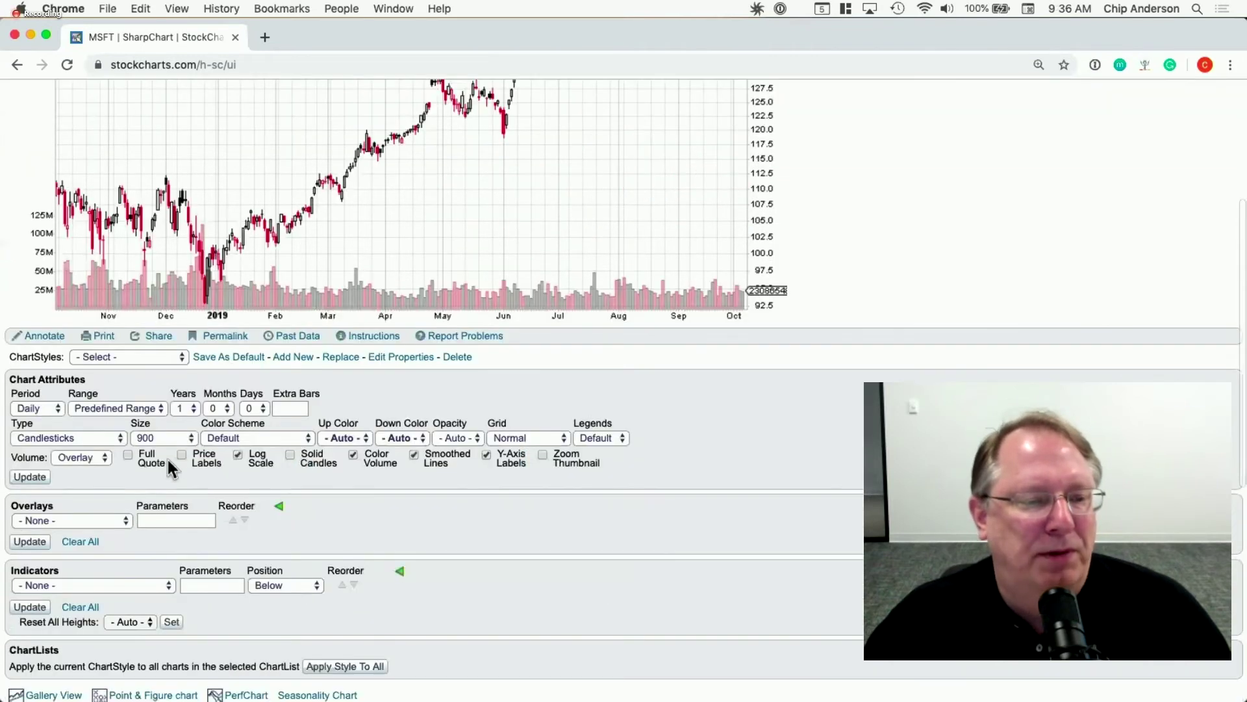
left_click(186, 409)
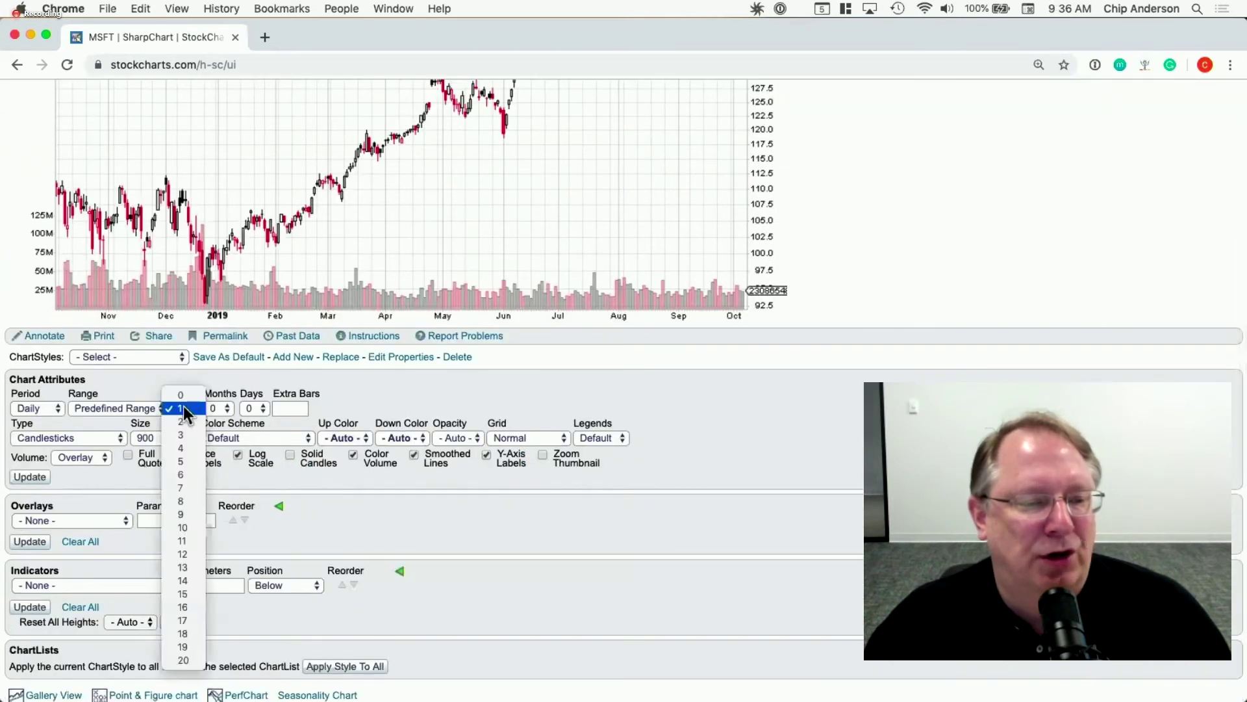
left_click(182, 462)
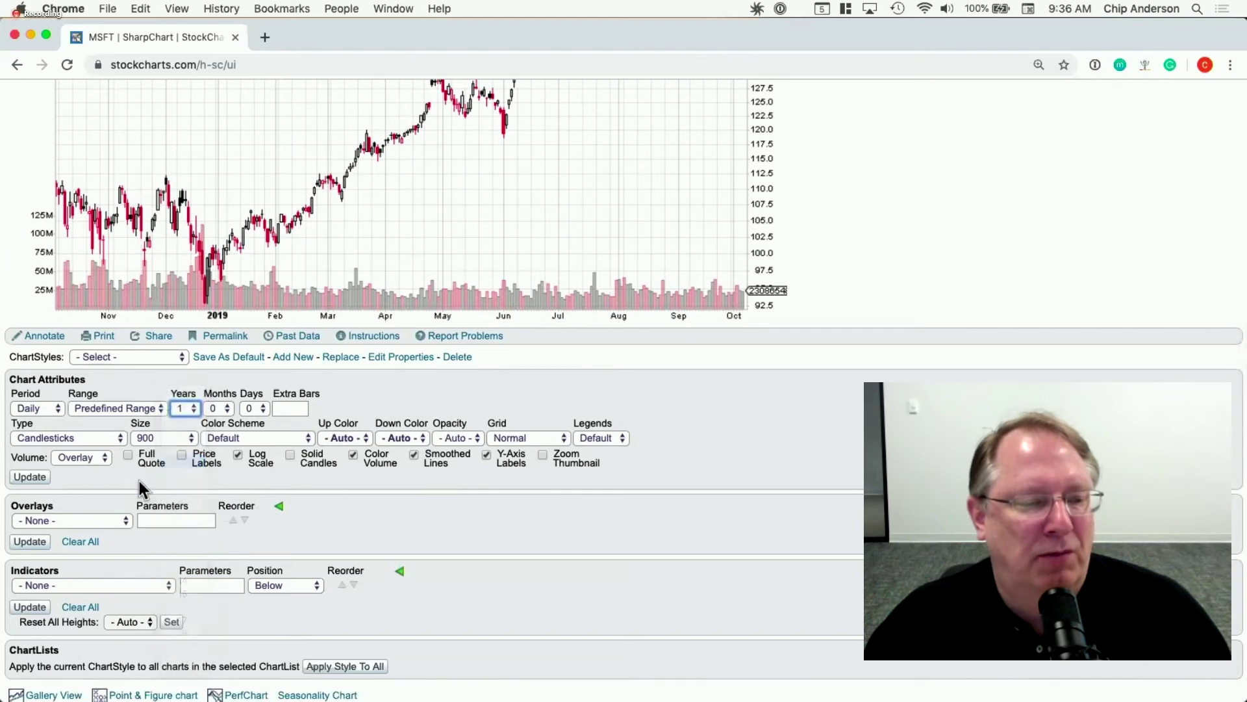
left_click(30, 479)
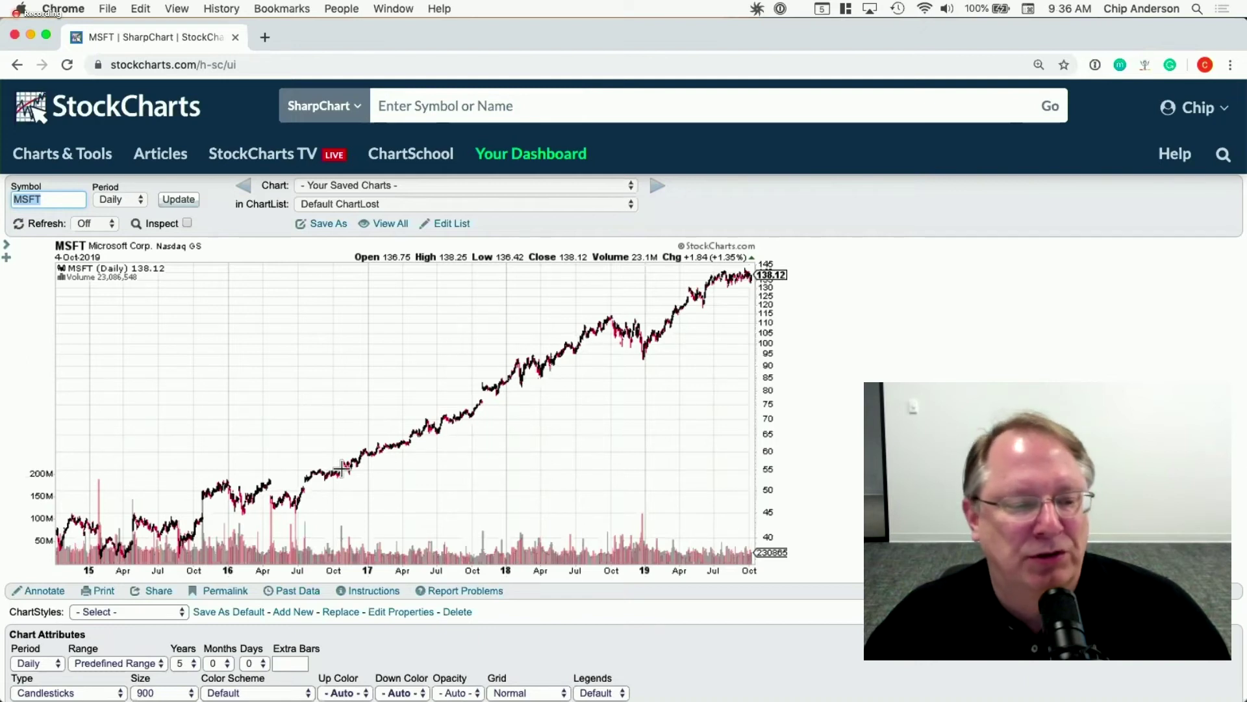
Switch the chart range to Fill the Chart and over to Select Start/End, and view the start and end date calendars
scroll(199, 505, "down", 5)
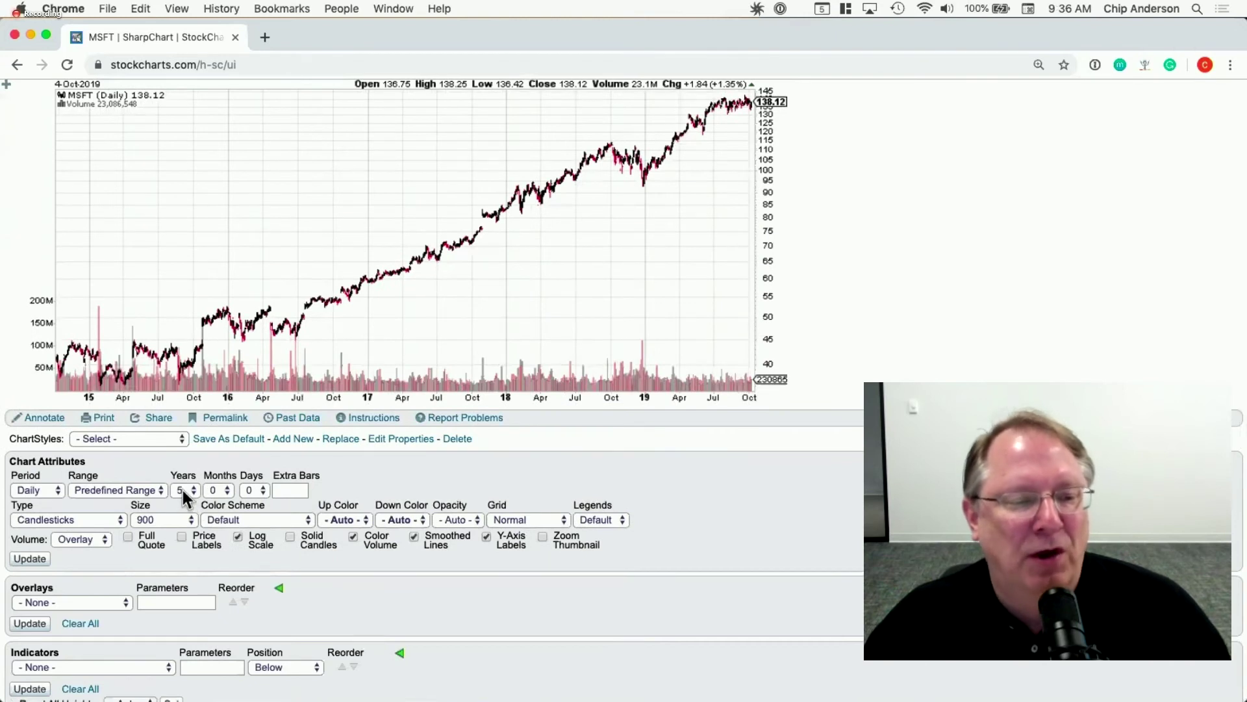
left_click(135, 492)
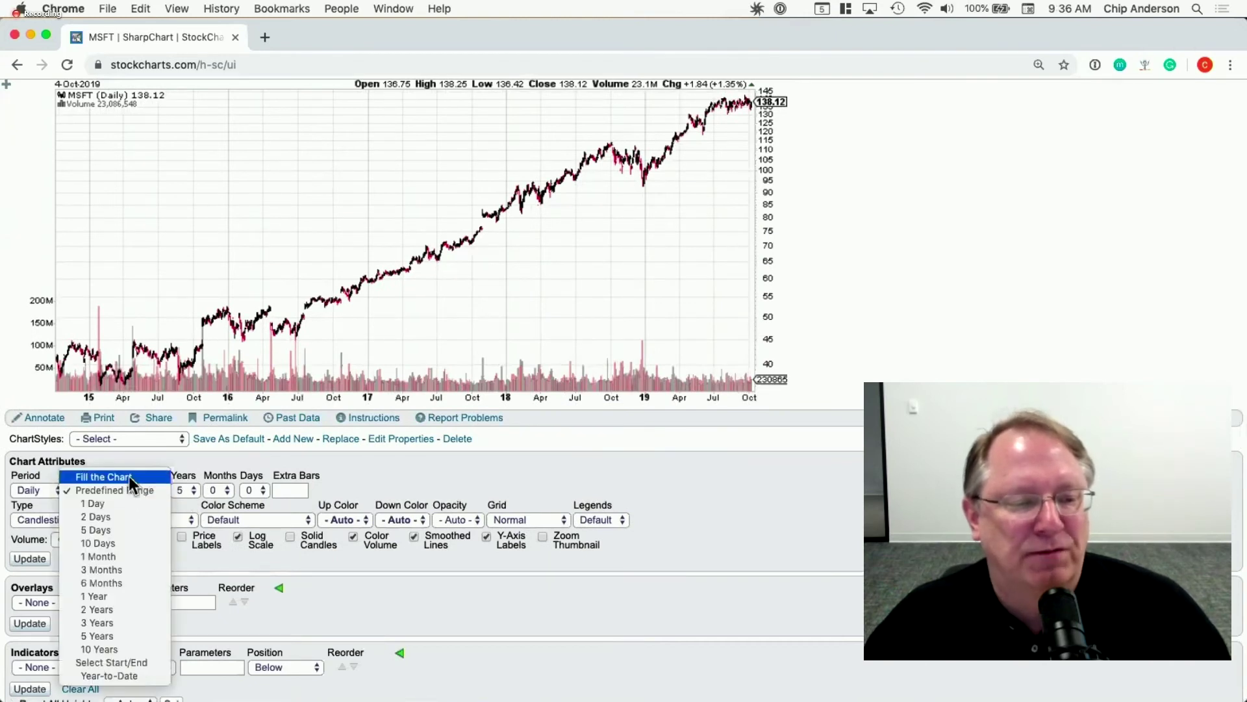
left_click(128, 477)
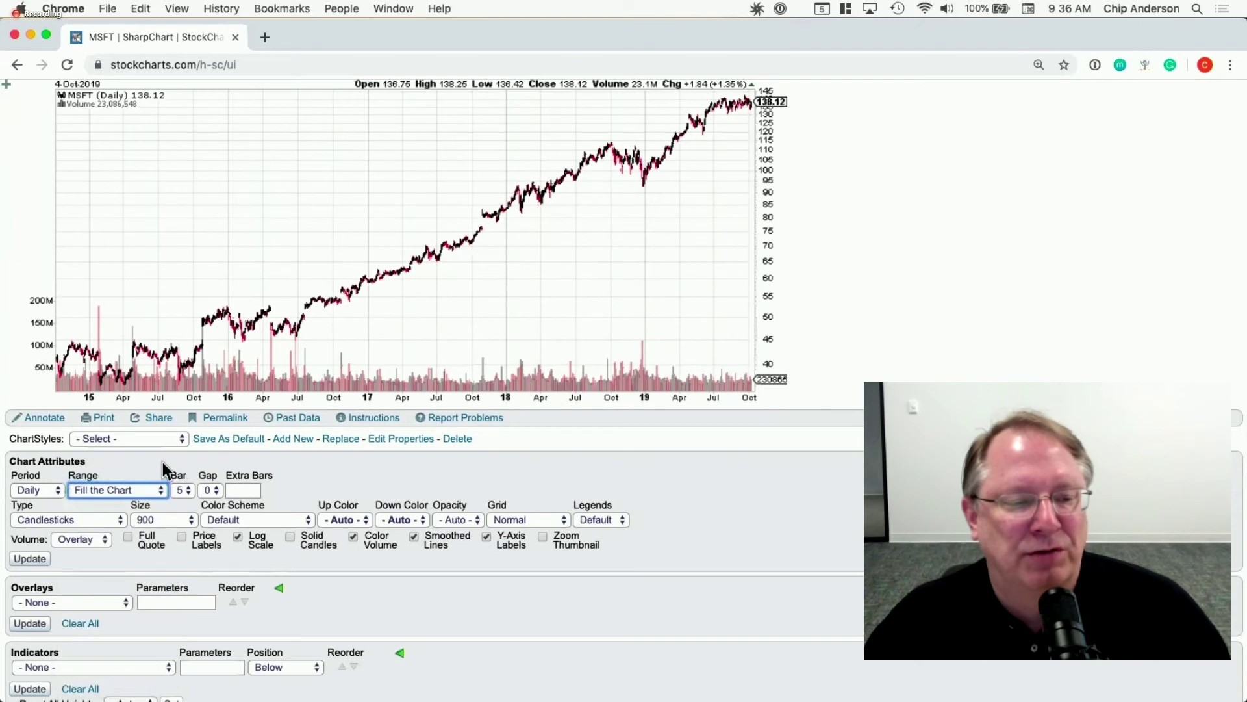
left_click(130, 489)
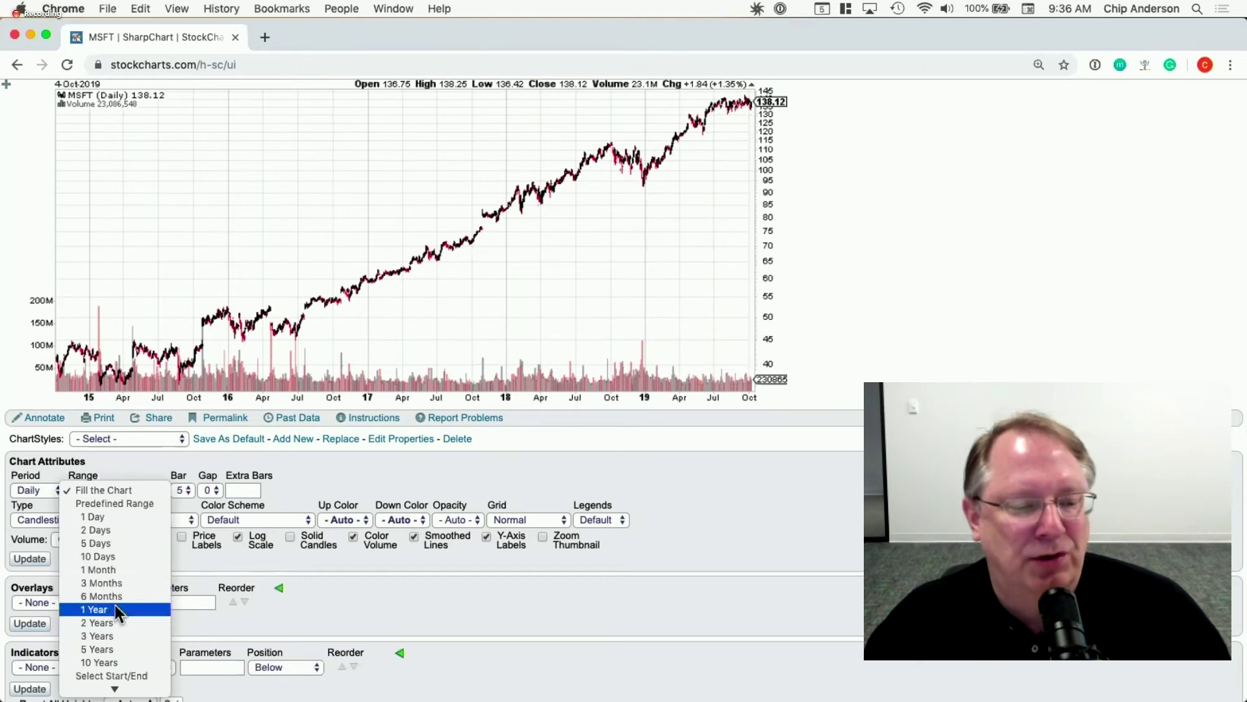
left_click(122, 679)
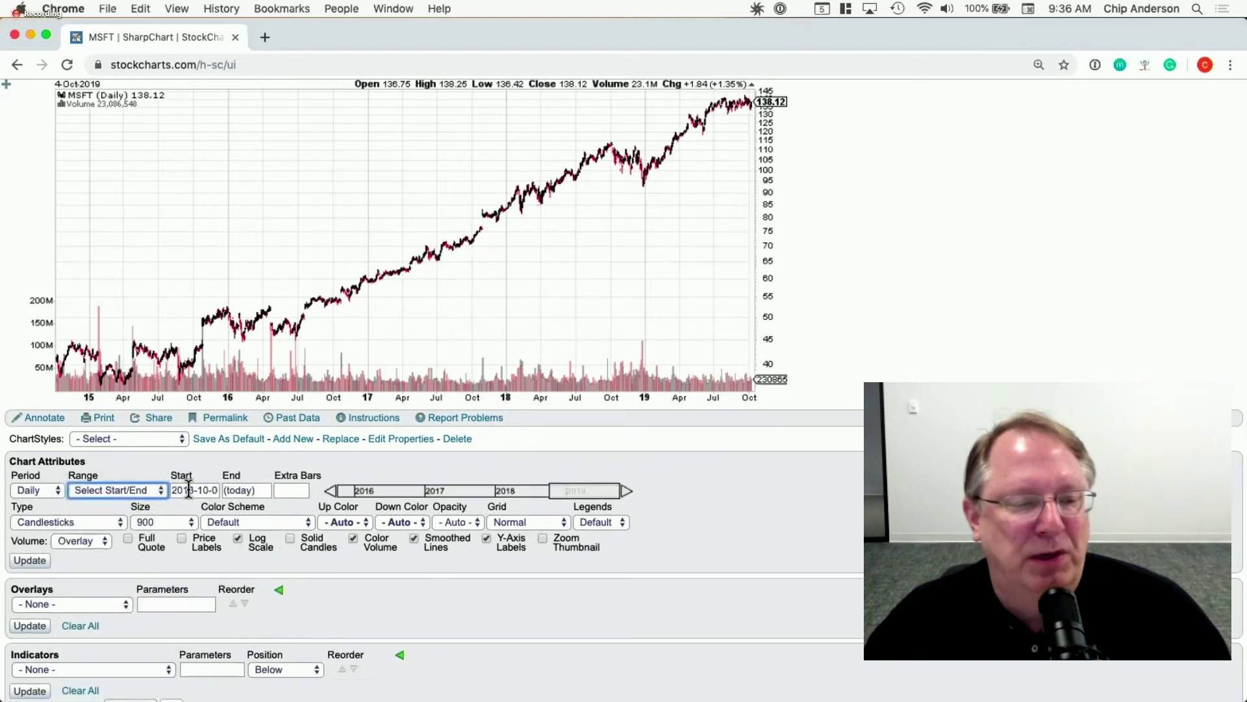
left_click(189, 490)
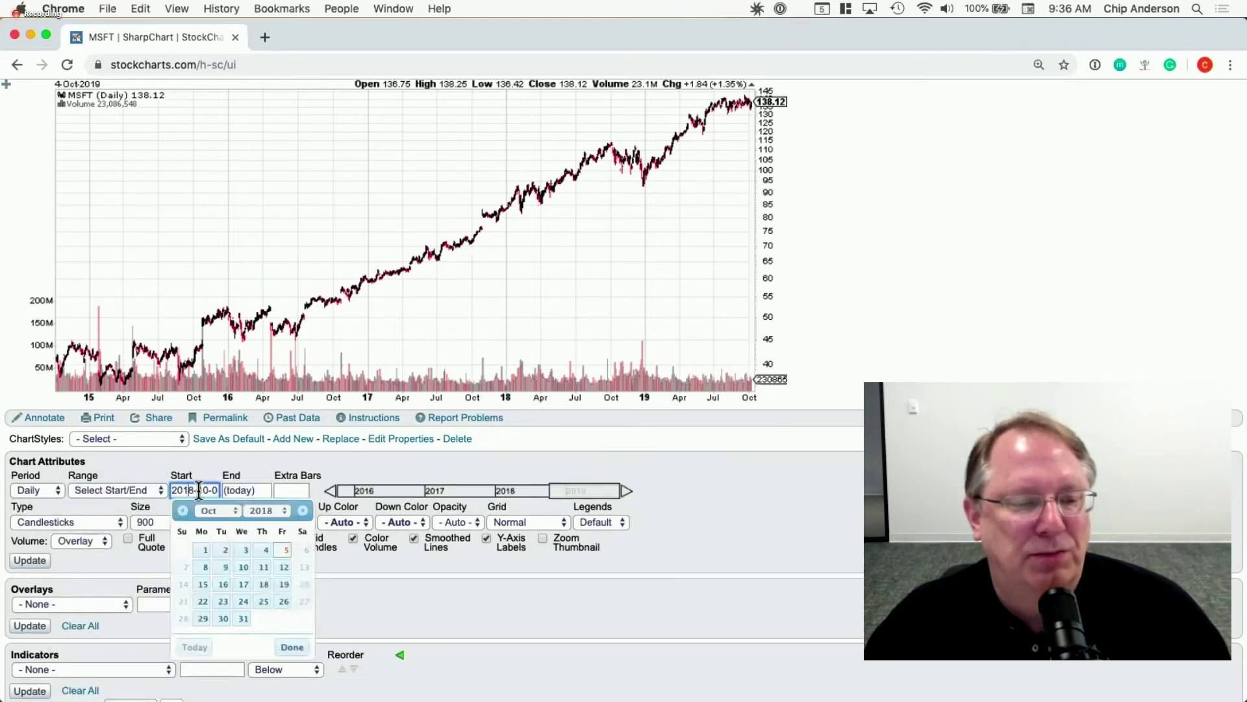
left_click(255, 488)
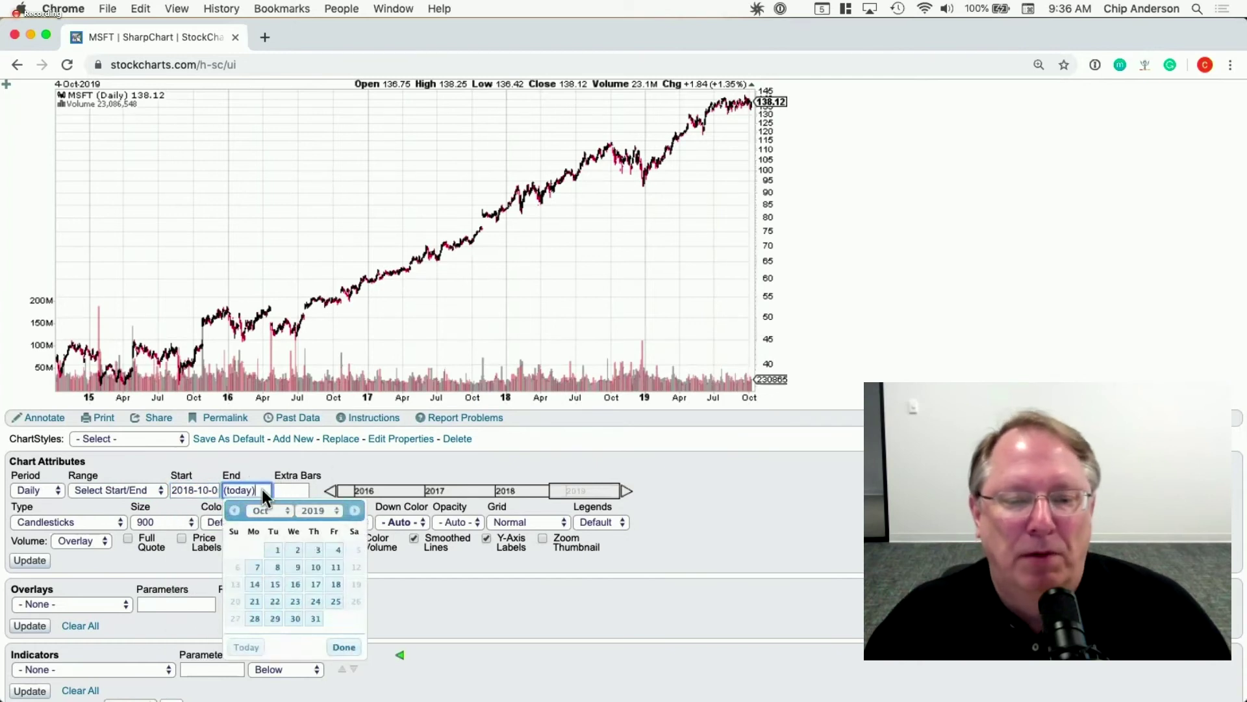
left_click(770, 488)
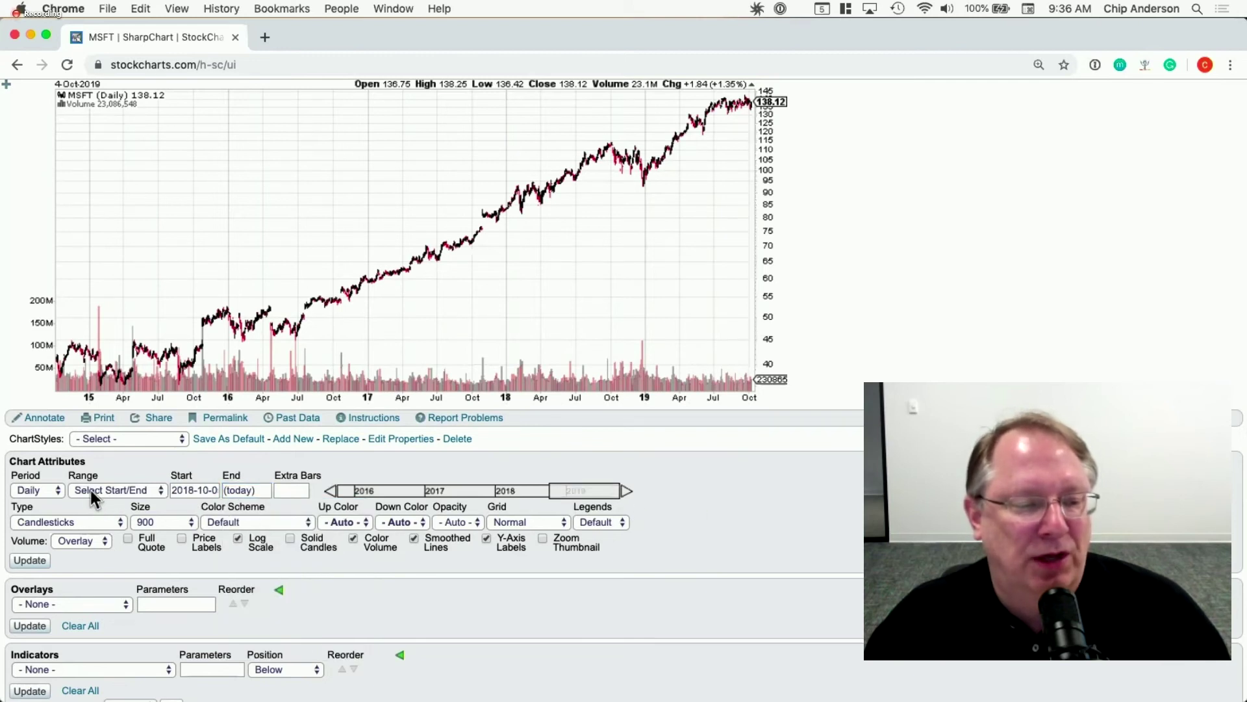
Move the date window on the timeline slider back to about November 2017 through November 2018
left_click(117, 489)
left_click(117, 488)
left_click_drag(584, 490, 493, 493)
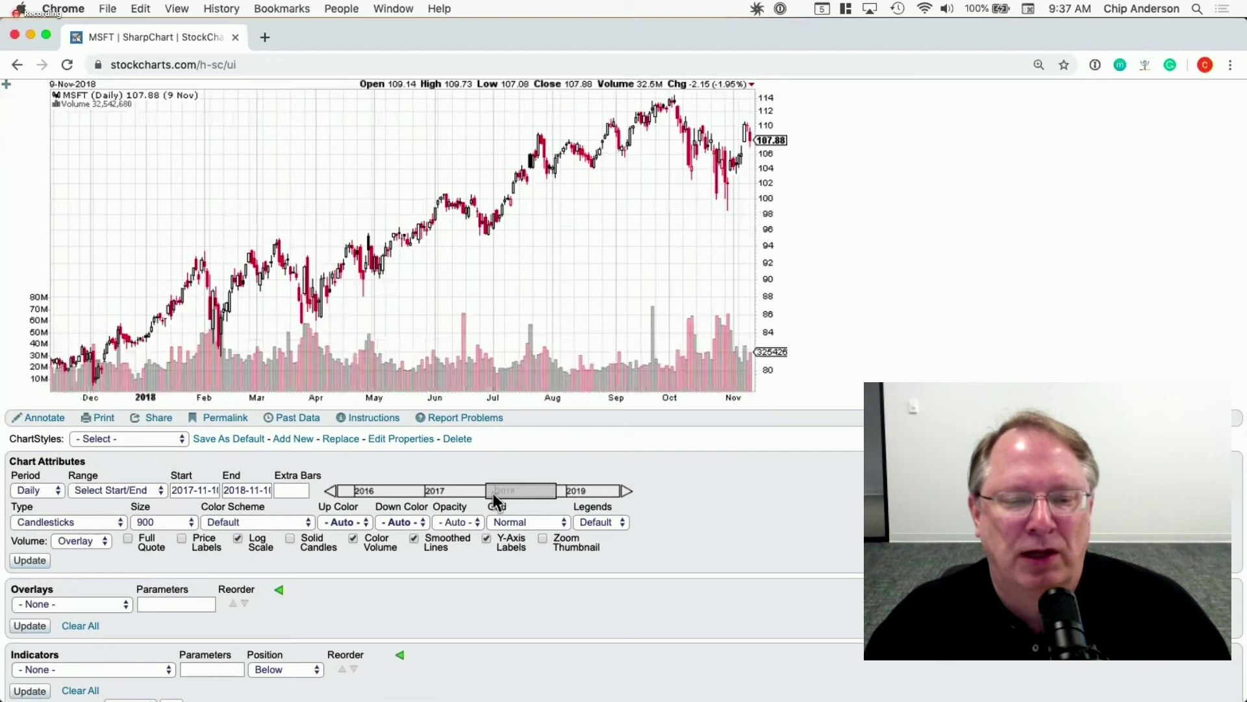
Resize and reposition the date window on the timeline slider to cover about September 2014 through early October 2016
left_click(563, 489)
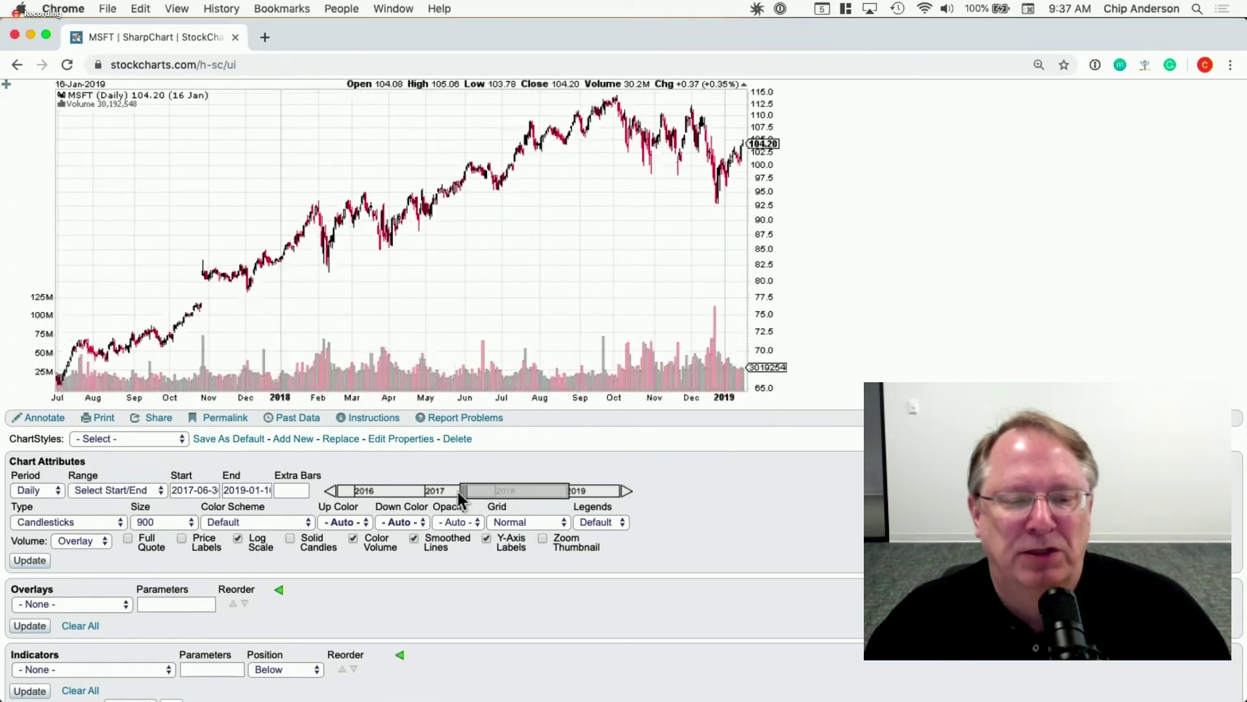
left_click(439, 496)
left_click_drag(500, 490, 556, 486)
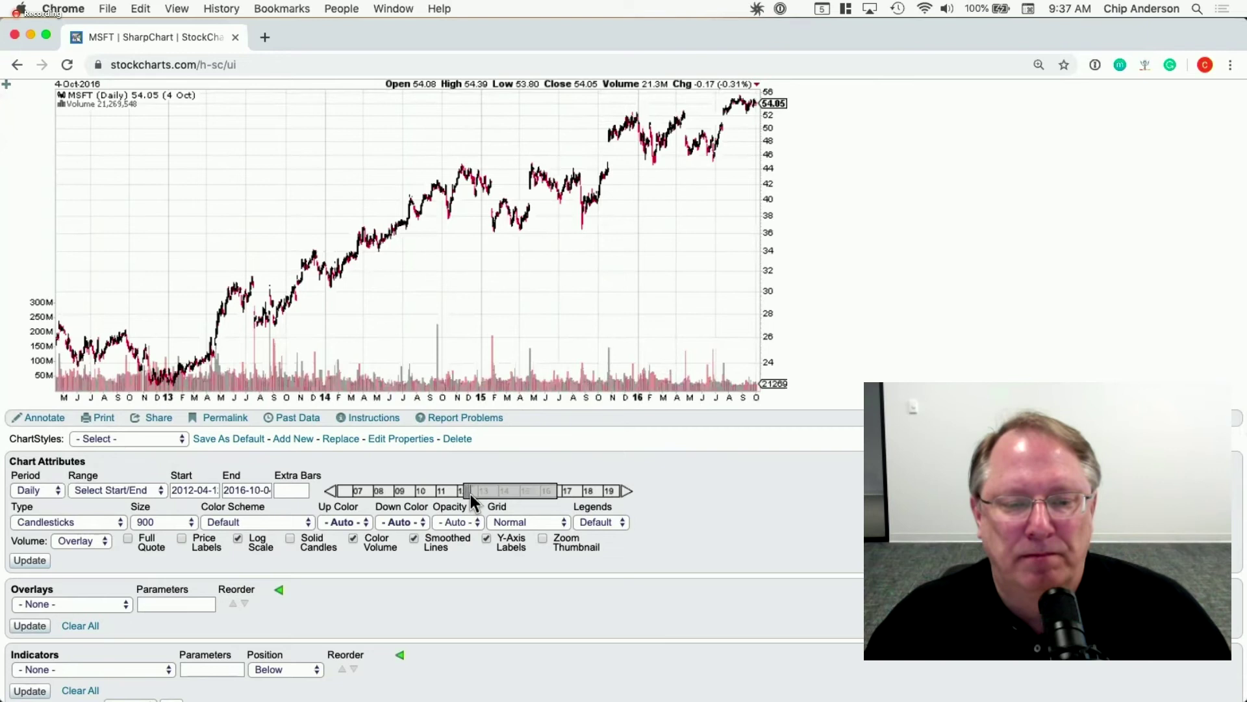
left_click_drag(513, 492, 521, 492)
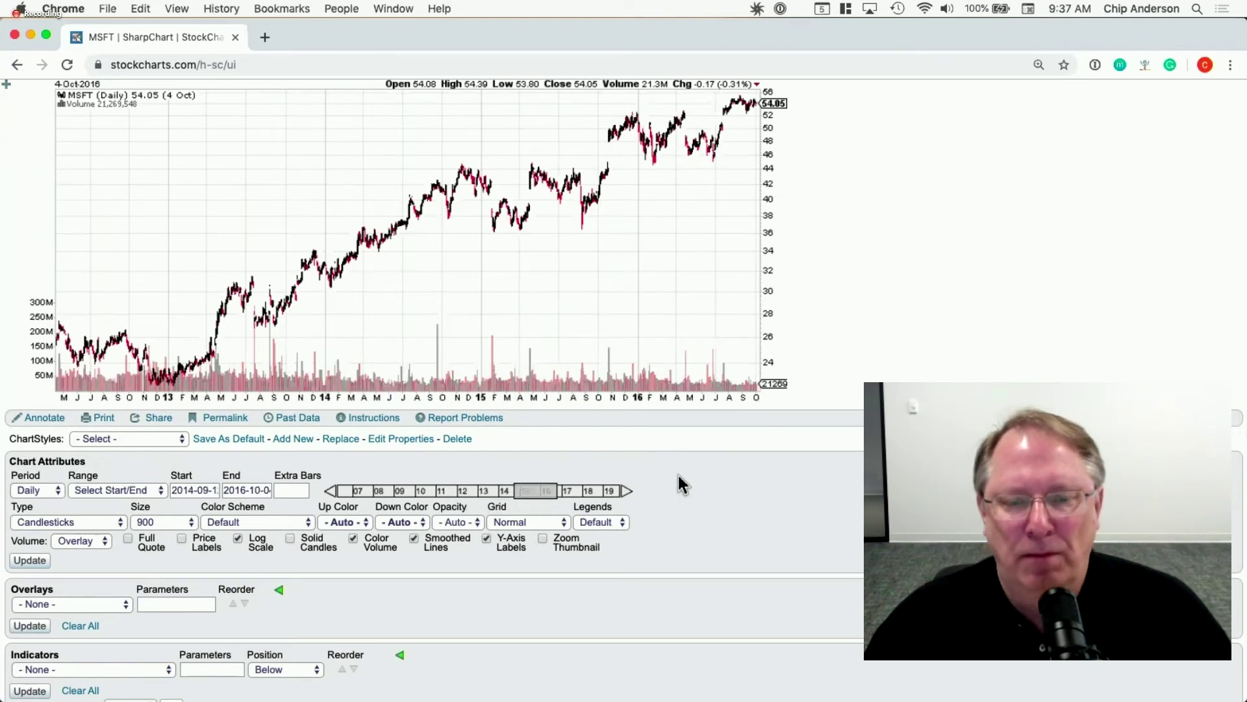
Advance the date window one day at a time to end on 29 November 2016, and shift it to about late February 2016 through March 2018
left_click(627, 490)
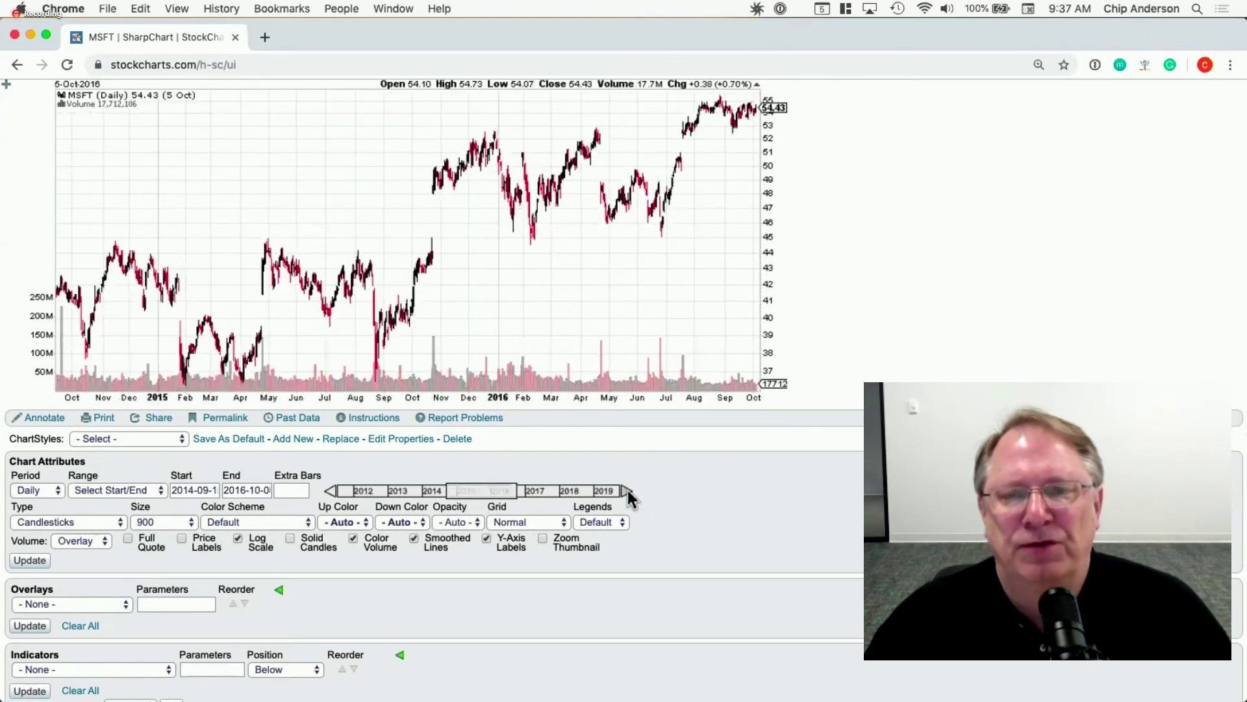
left_click(629, 490)
left_click(629, 490)
left_click(629, 490)
left_click(629, 490)
left_click(629, 490)
left_click(629, 490)
left_click(629, 490)
left_click(629, 490)
left_click(629, 490)
left_click(630, 490)
left_click(630, 490)
left_click(630, 490)
left_click(630, 490)
left_click(629, 490)
left_click(629, 489)
left_click(629, 490)
left_click(630, 492)
left_click(628, 492)
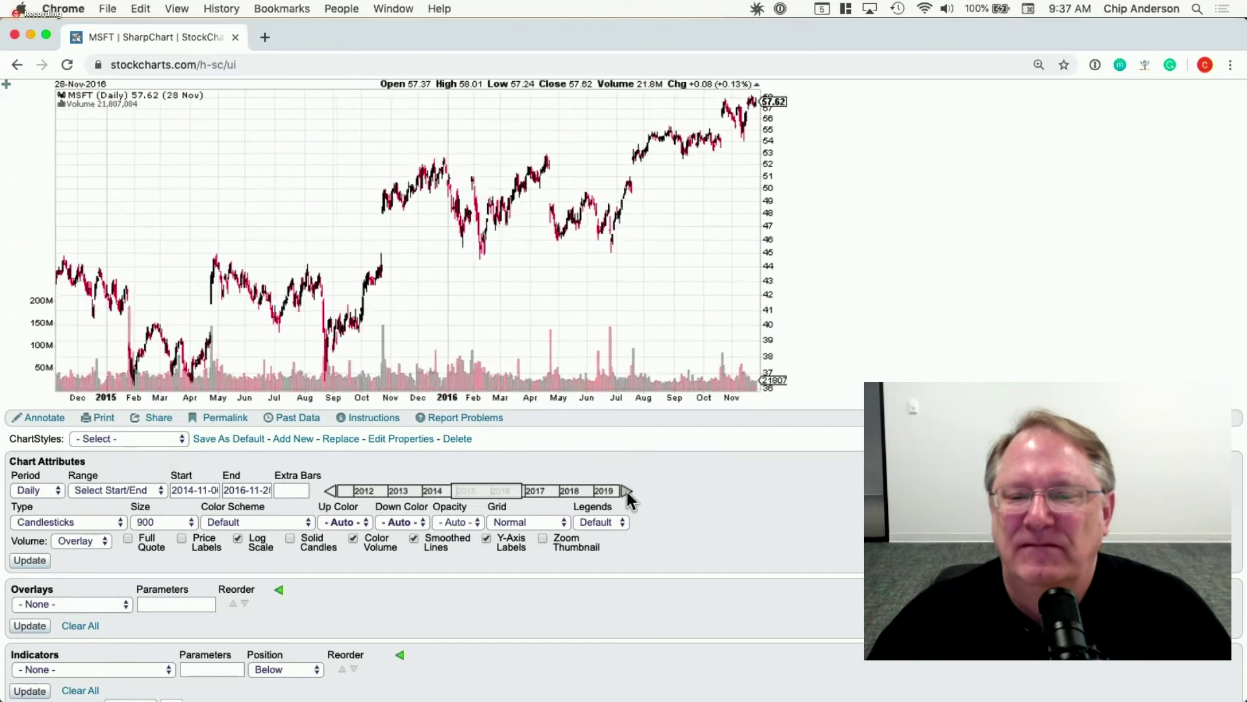
left_click(628, 492)
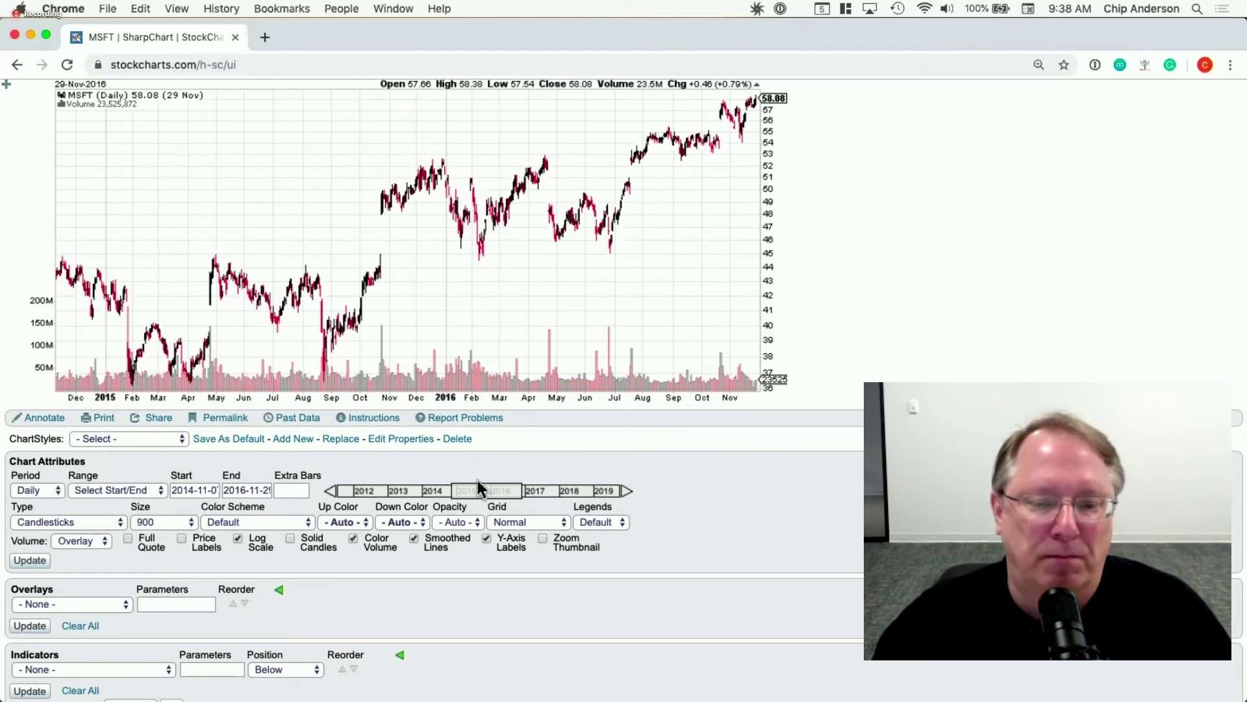
mouse_move(490, 490)
left_mouse_down()
mouse_move(576, 492)
mouse_move(493, 491)
left_mouse_up()
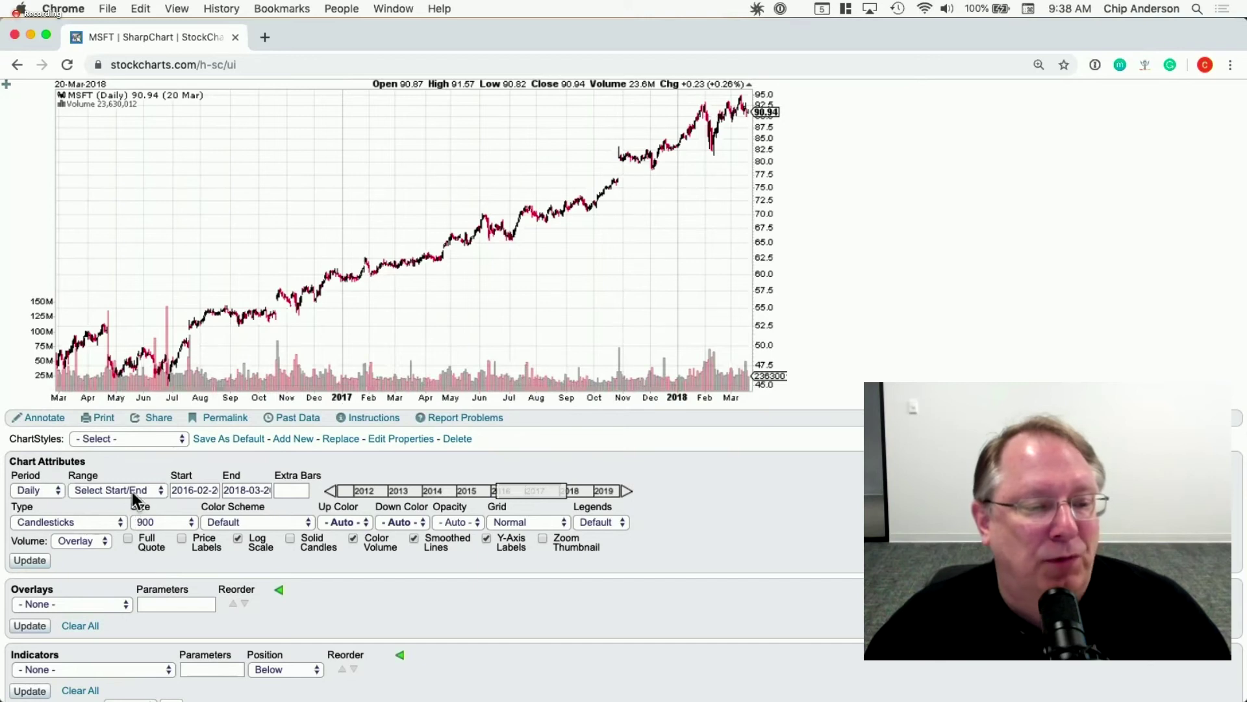
Set the chart type to OHLC Bars and the range to Fill the Chart, and update the MSFT chart
left_click(83, 521)
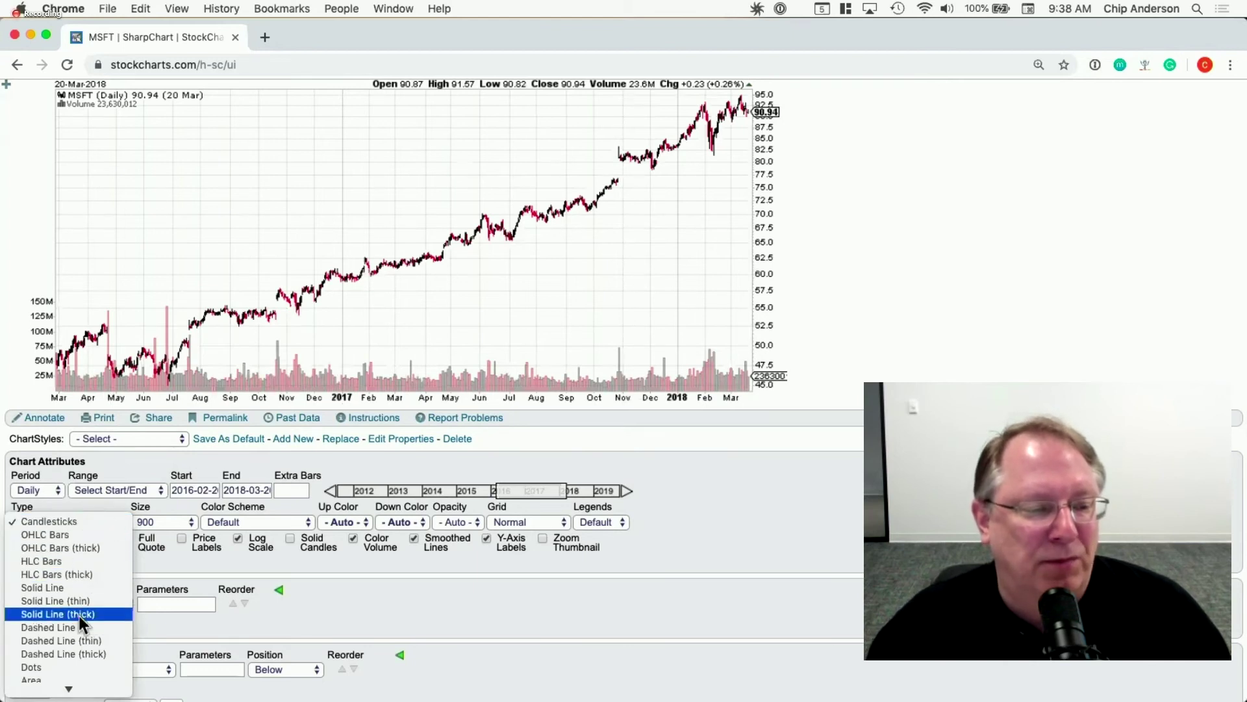
left_click(59, 535)
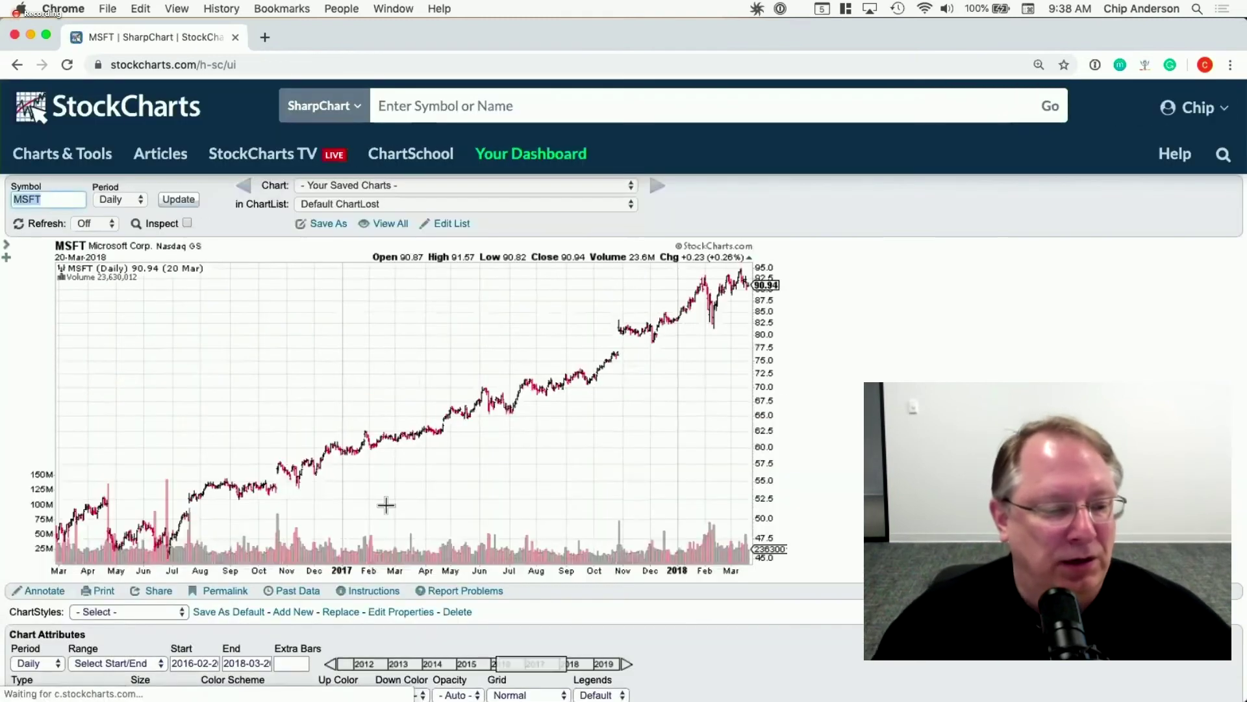
left_click(124, 669)
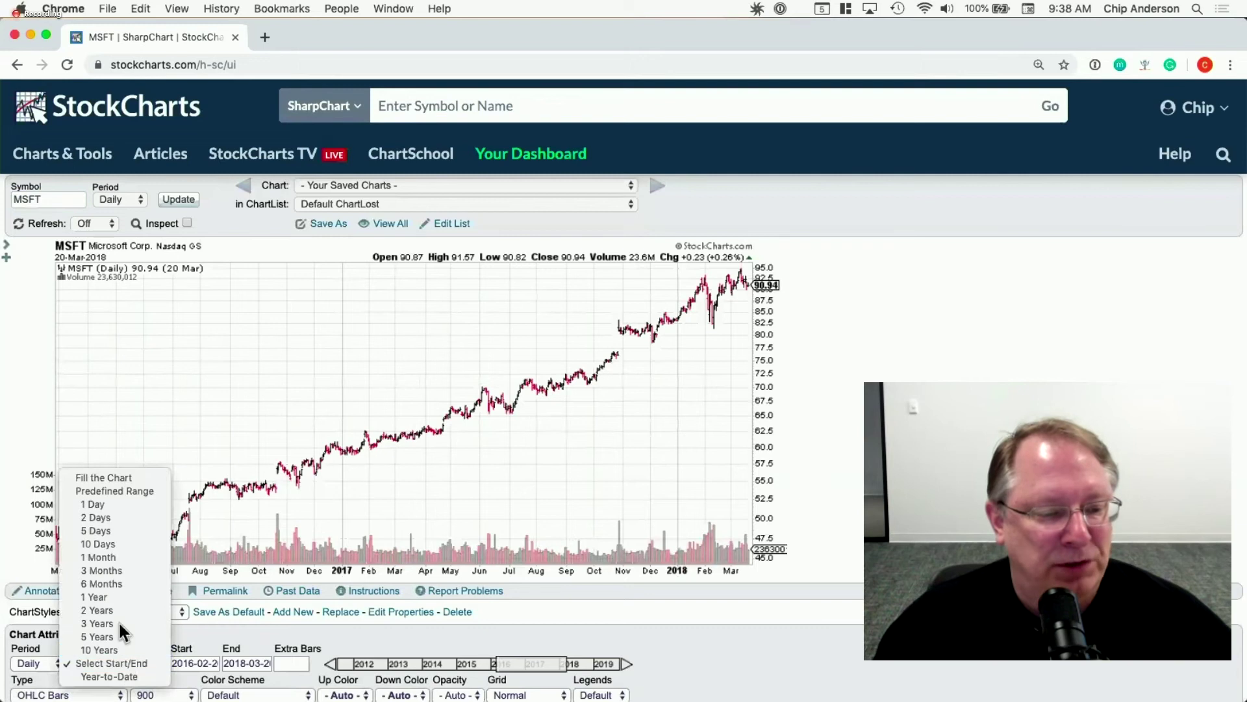
left_click(97, 477)
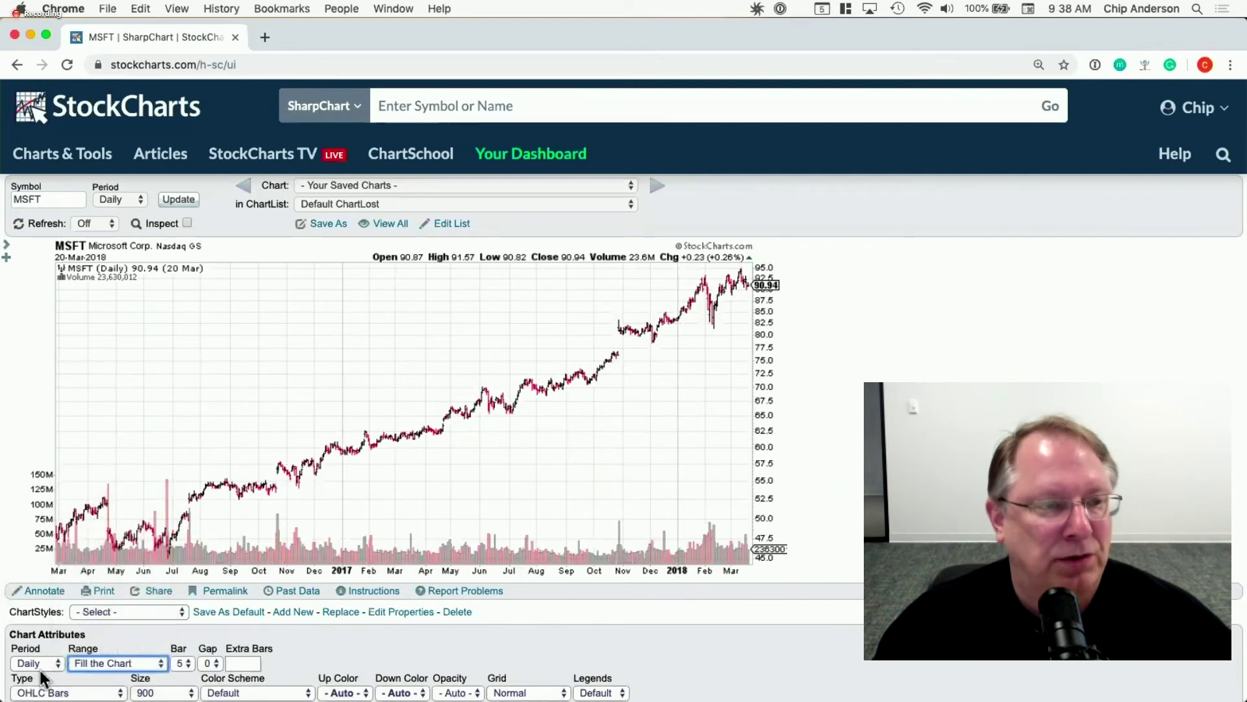
left_click(179, 200)
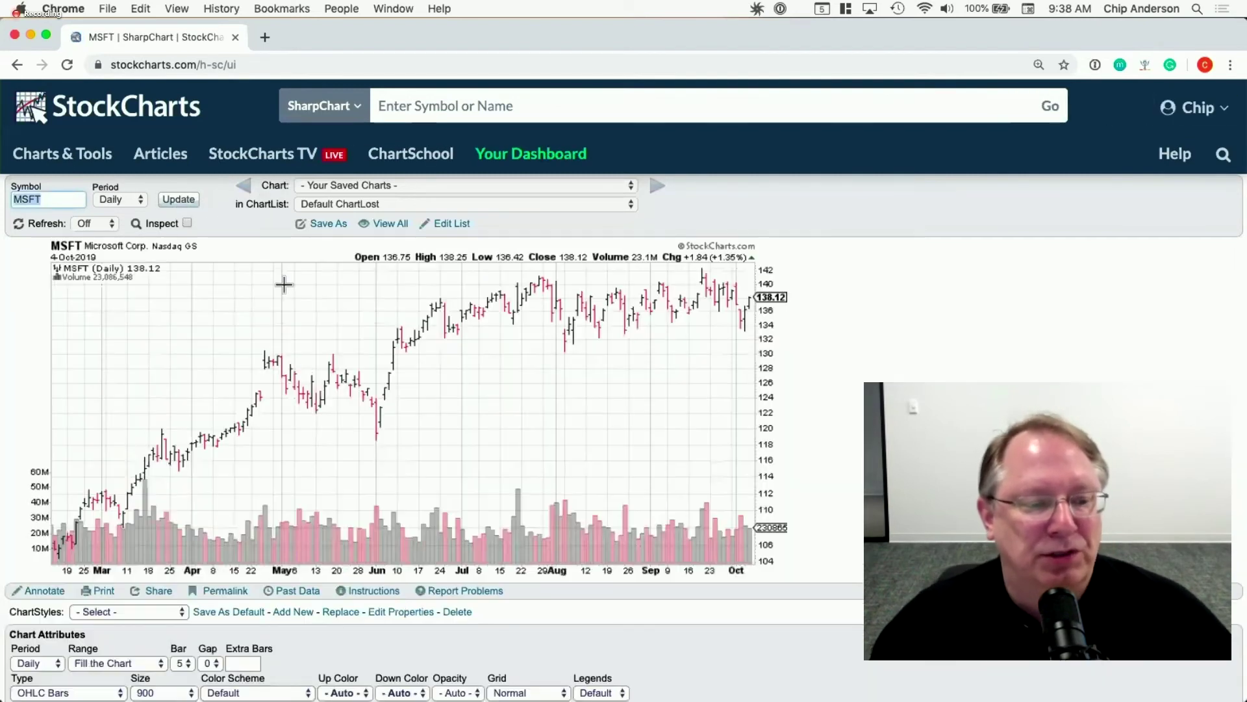
Set the chart type to OHLC Bars (thick) and update the MSFT chart
scroll(390, 432, "down", 1)
scroll(41, 641, "down", 1)
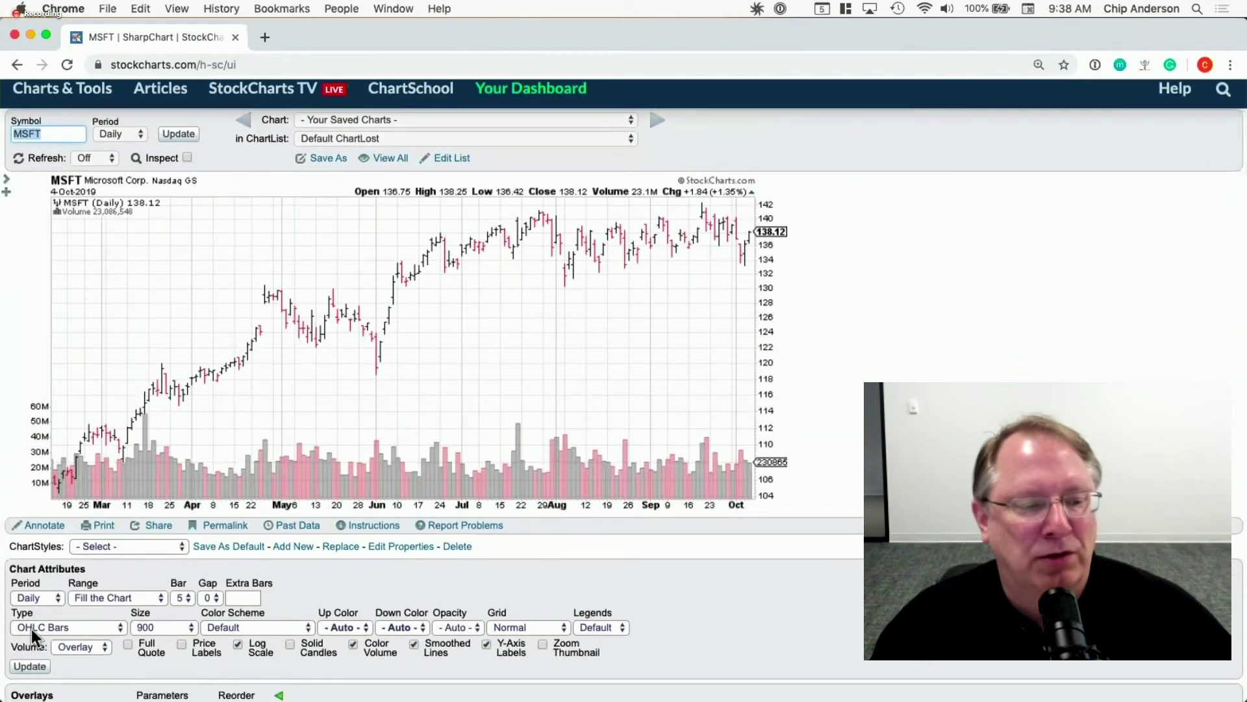
left_click(65, 626)
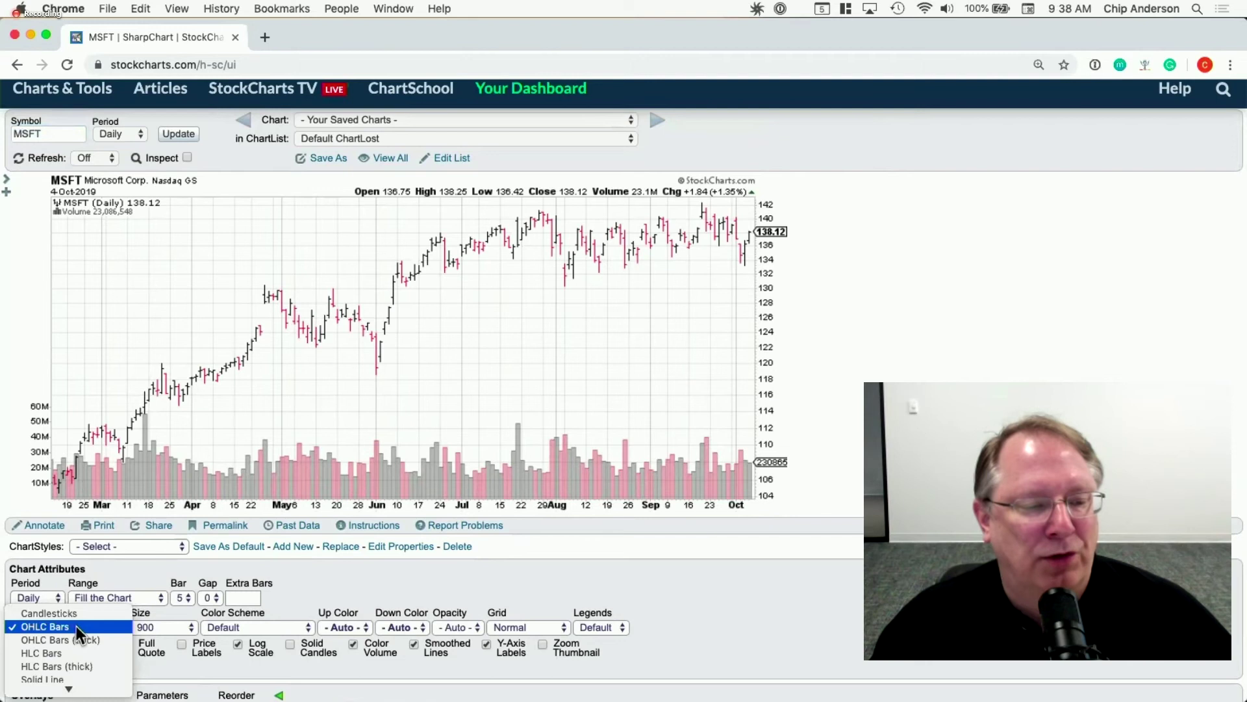
left_click(83, 641)
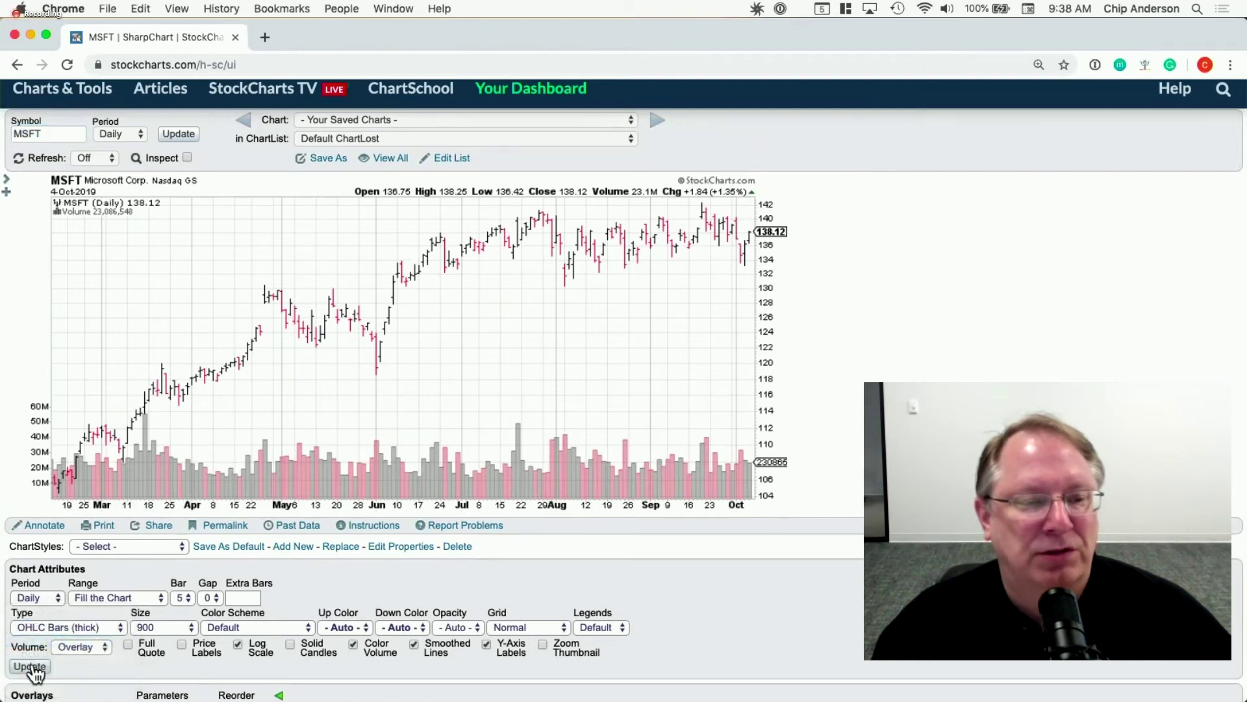
left_click(30, 667)
Set the chart type to Area and update the MSFT chart
scroll(117, 508, "down", 5)
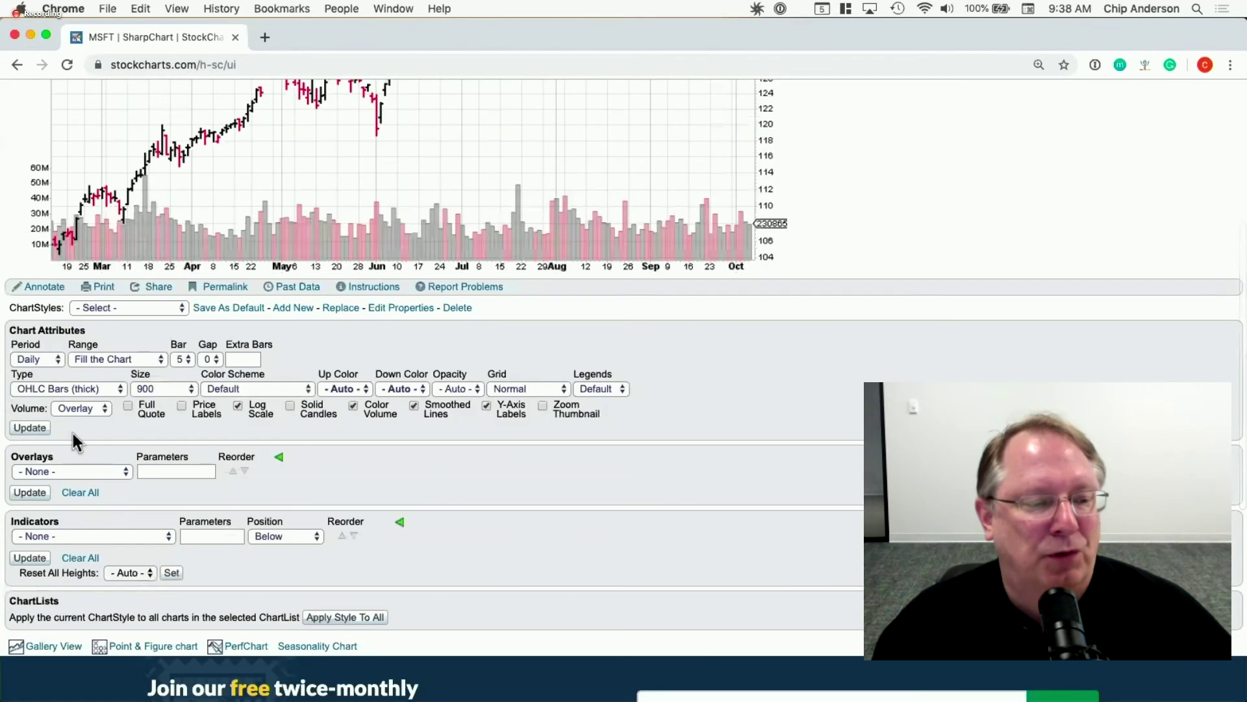
left_click(77, 389)
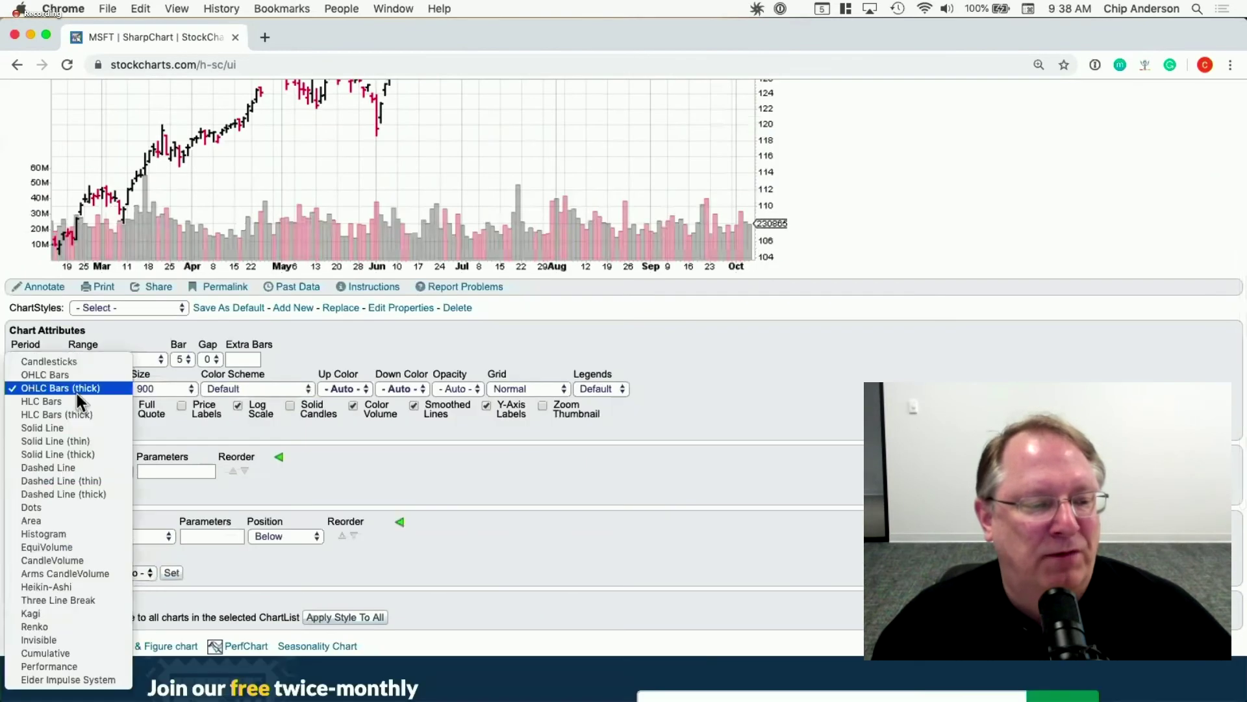
left_click(85, 521)
left_click(30, 428)
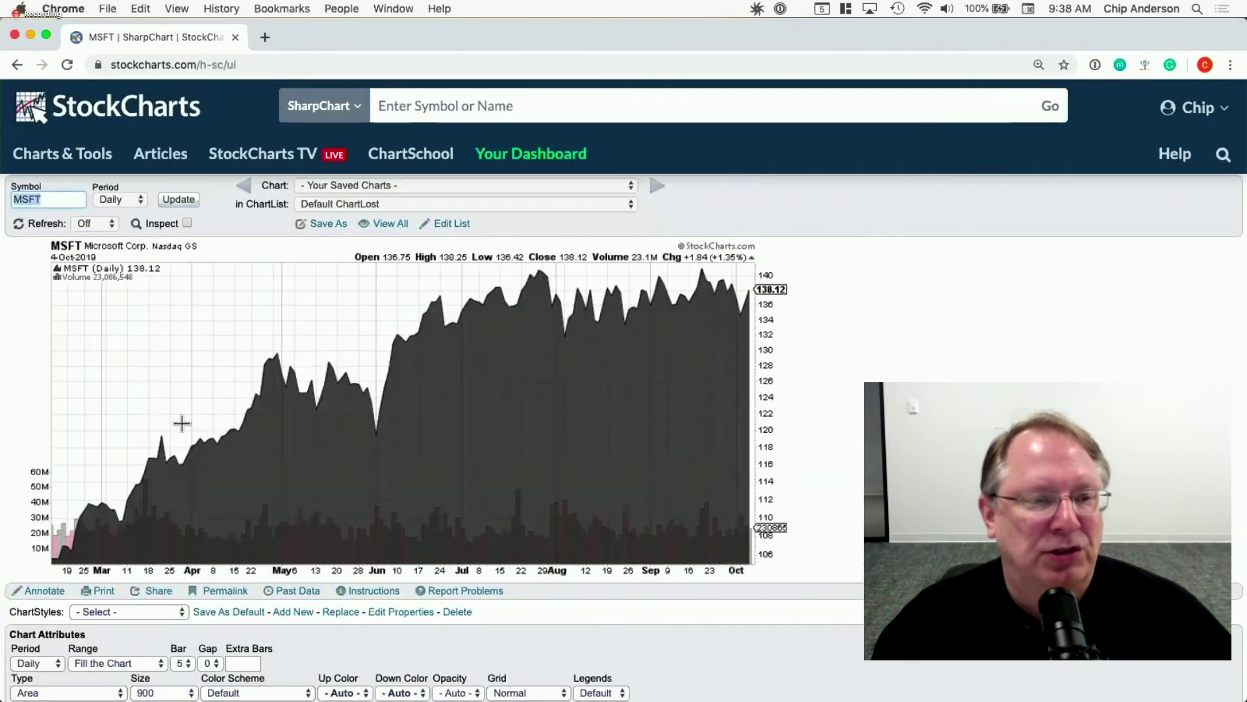
Set the chart type to CandleVolume and update the MSFT chart
scroll(138, 454, "down", 5)
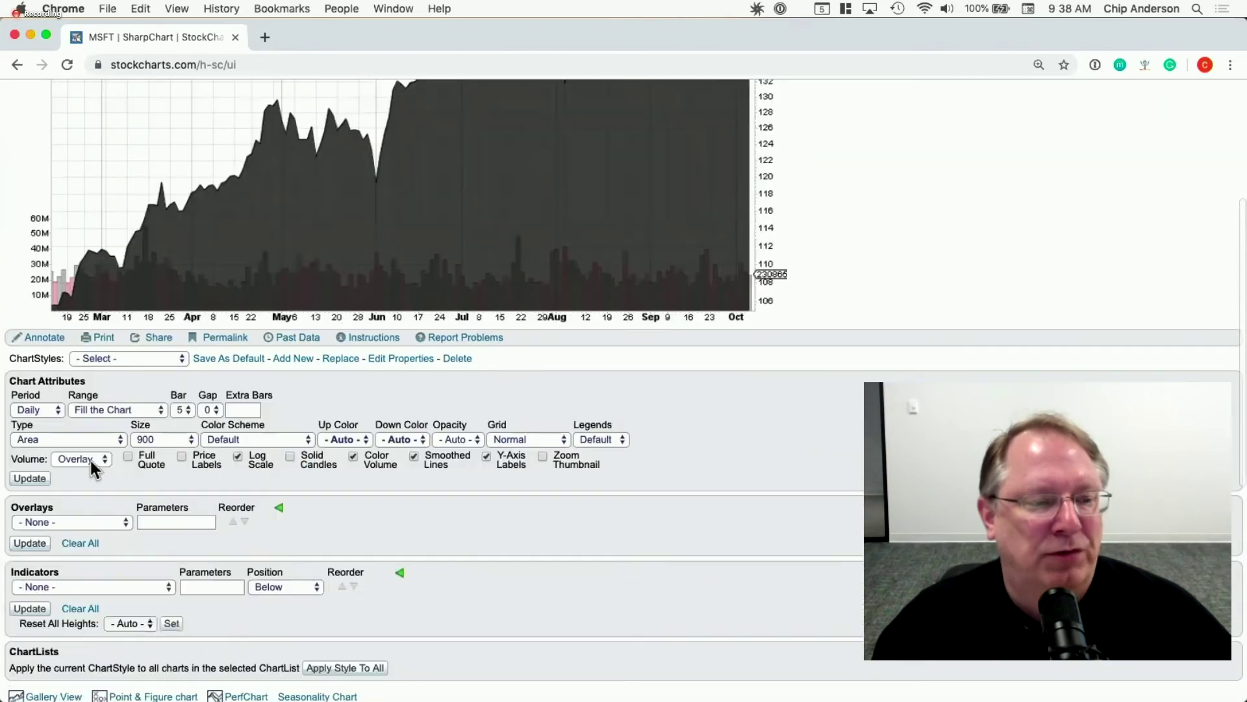
left_click(60, 438)
left_click(59, 479)
left_click(30, 481)
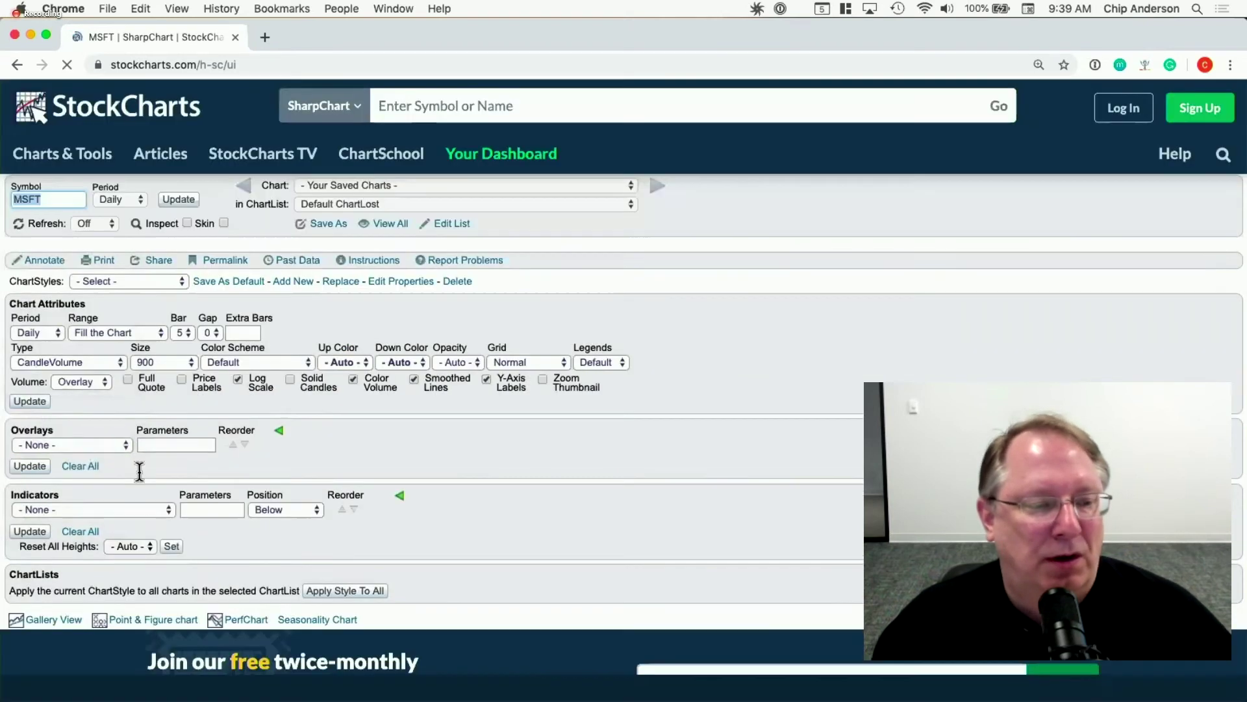
Set the chart type to Elder Impulse System and update the MSFT chart
scroll(115, 489, "down", 5)
left_click(65, 403)
left_click(81, 520)
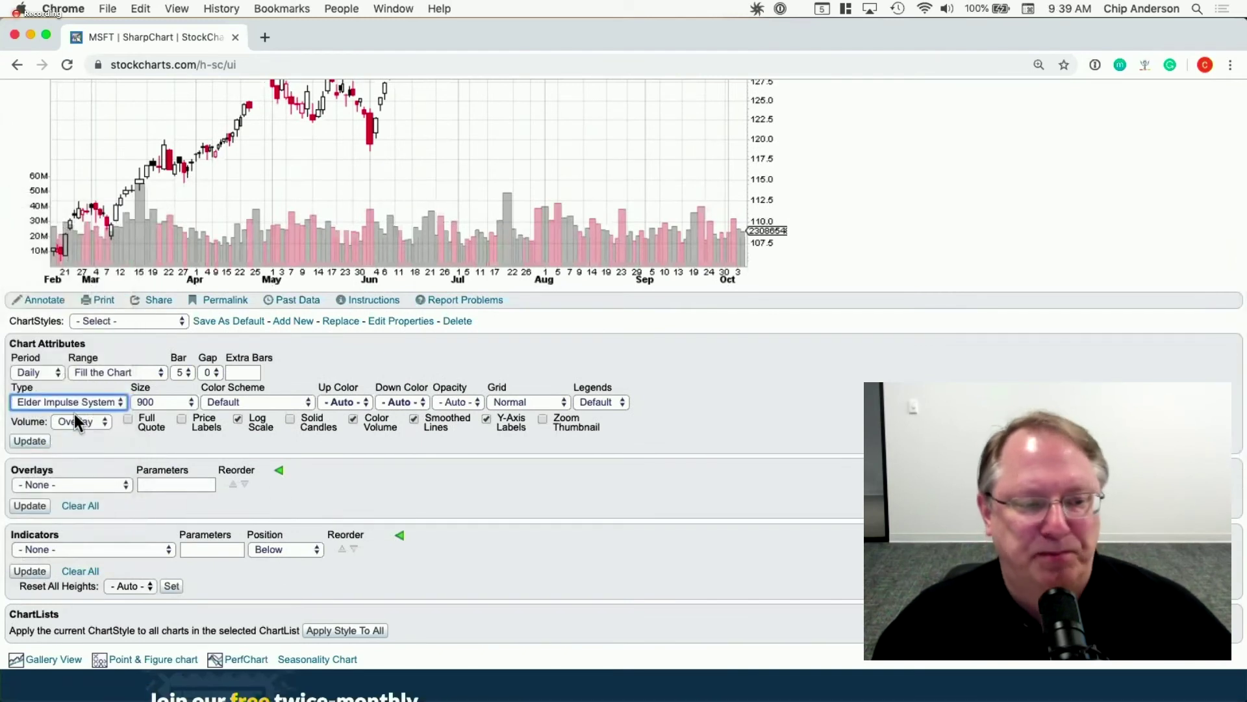
left_click(29, 442)
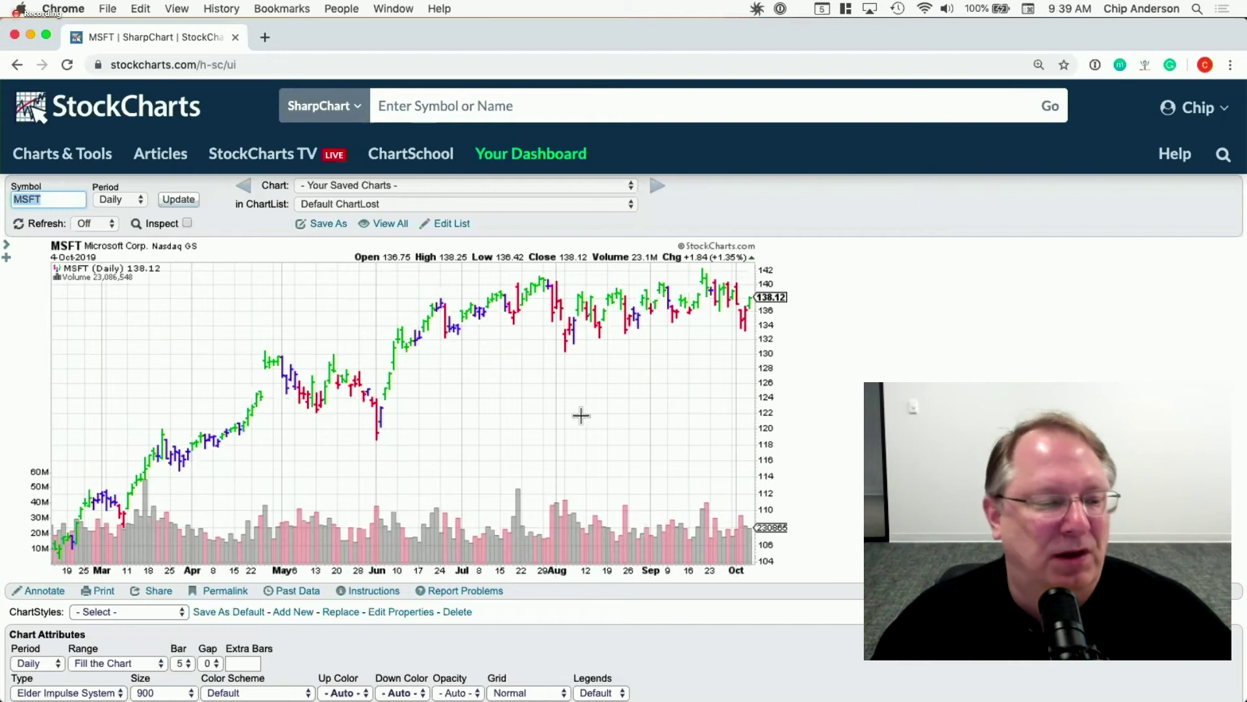
Annotate the chart with rising trendlines under the April–May and June–October prices and a horizontal line above the May highs
scroll(331, 523, "down", 3)
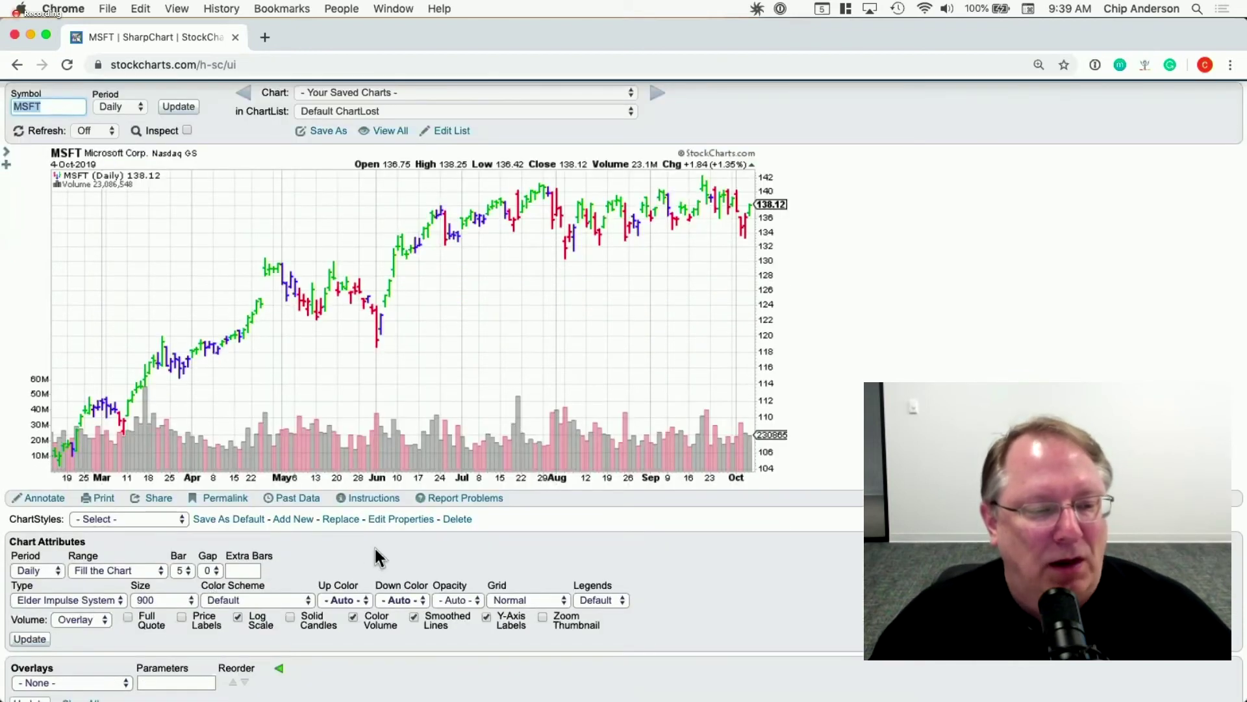
scroll(374, 550, "down", 3)
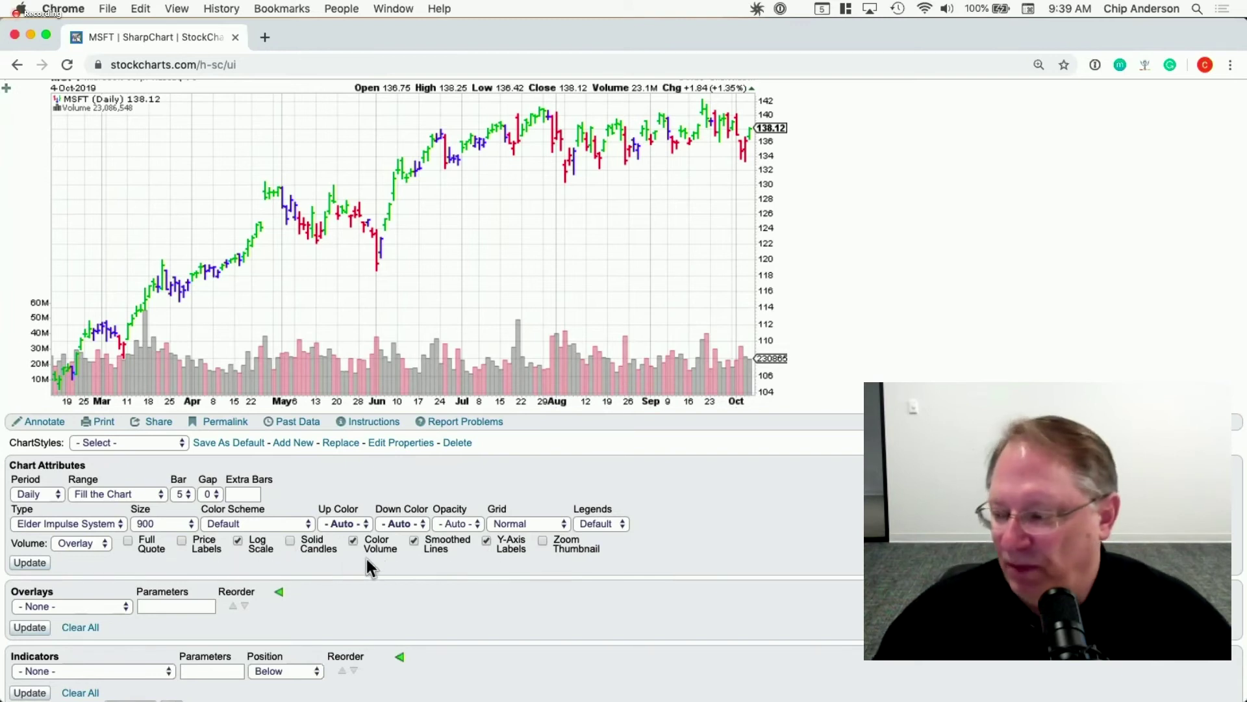
scroll(838, 505, "up", 5)
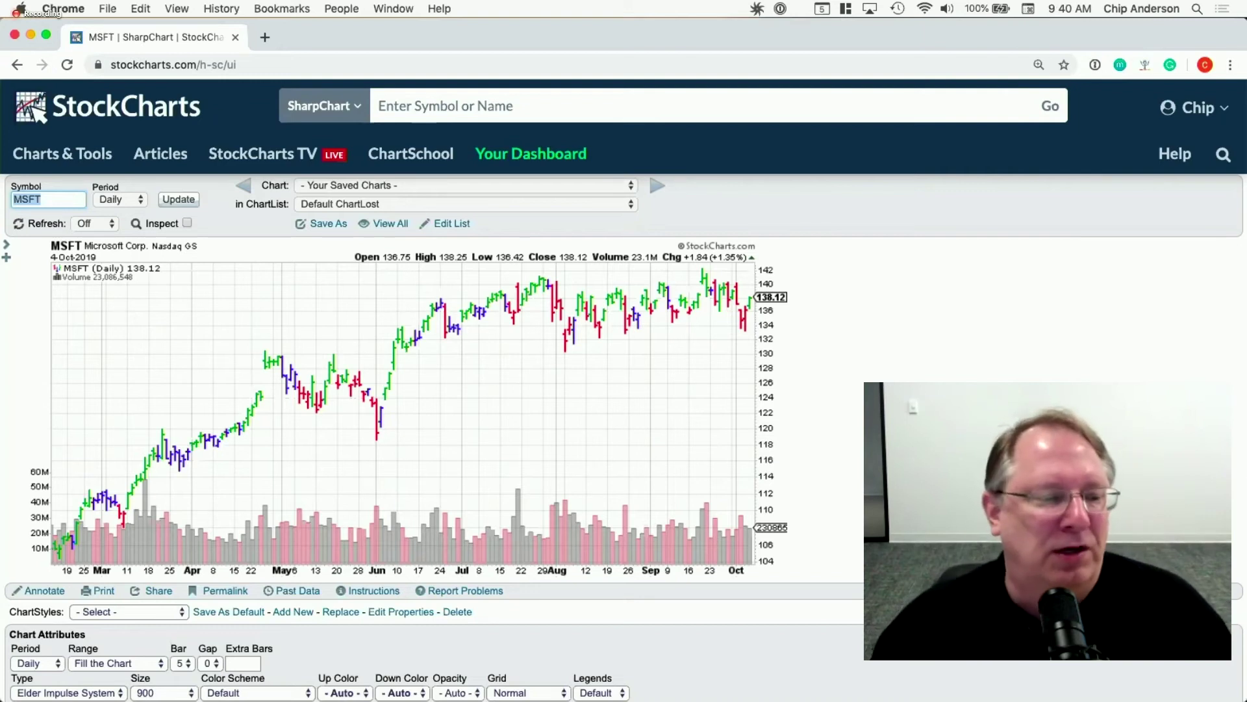
left_click(42, 591)
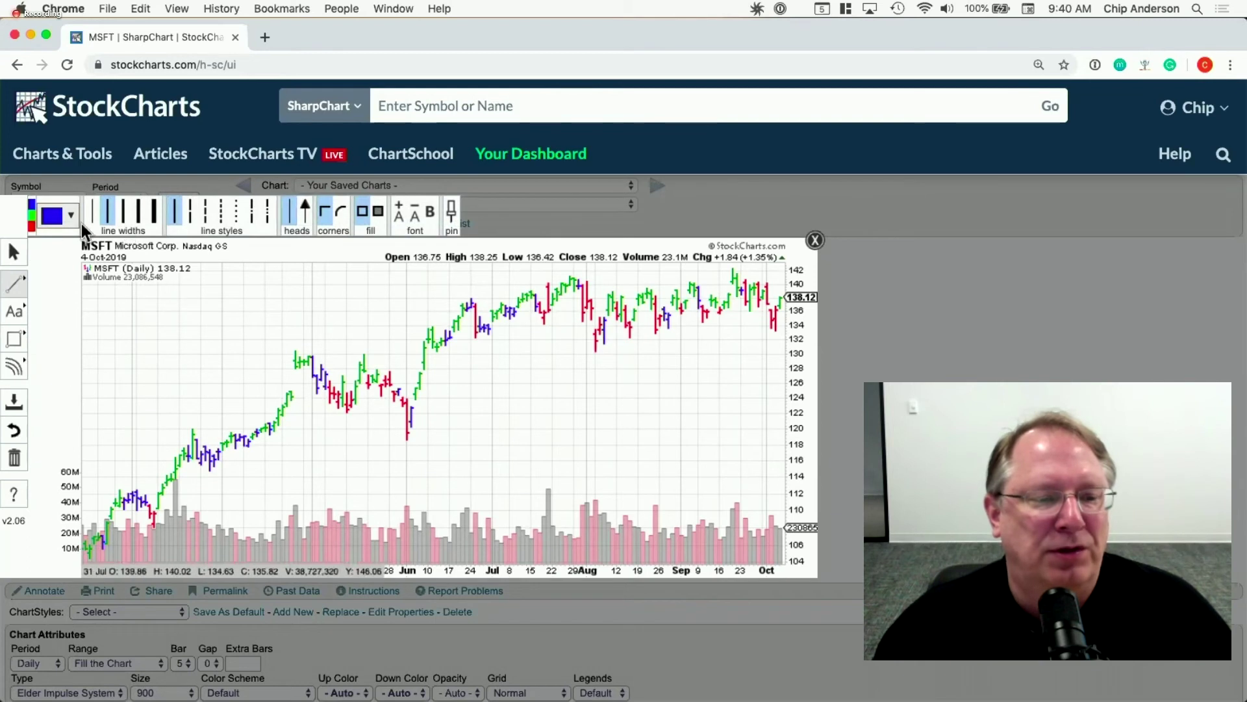
mouse_move(218, 484)
left_mouse_down()
mouse_move(326, 465)
mouse_move(384, 412)
left_mouse_up()
left_click_drag(403, 452, 752, 316)
left_click_drag(286, 342, 410, 342)
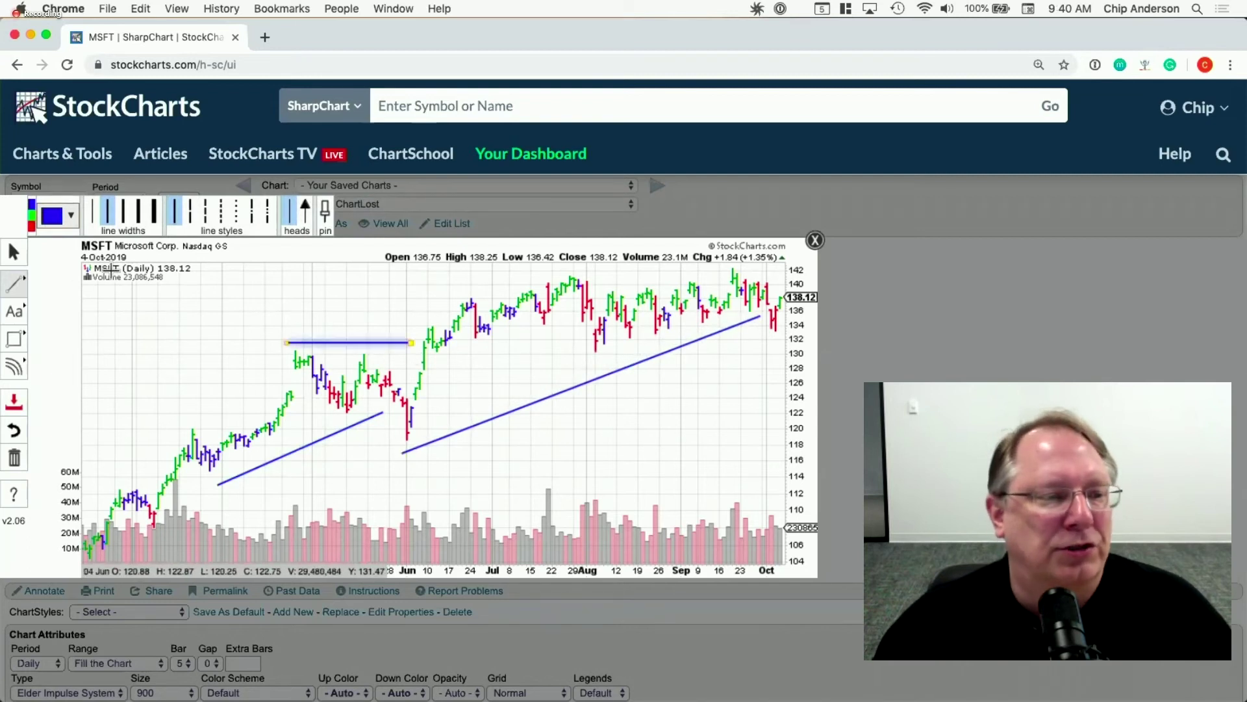
Draw an unfilled circle below the August lows, overlapping the June–October trendline
left_click(19, 336)
left_click(68, 365)
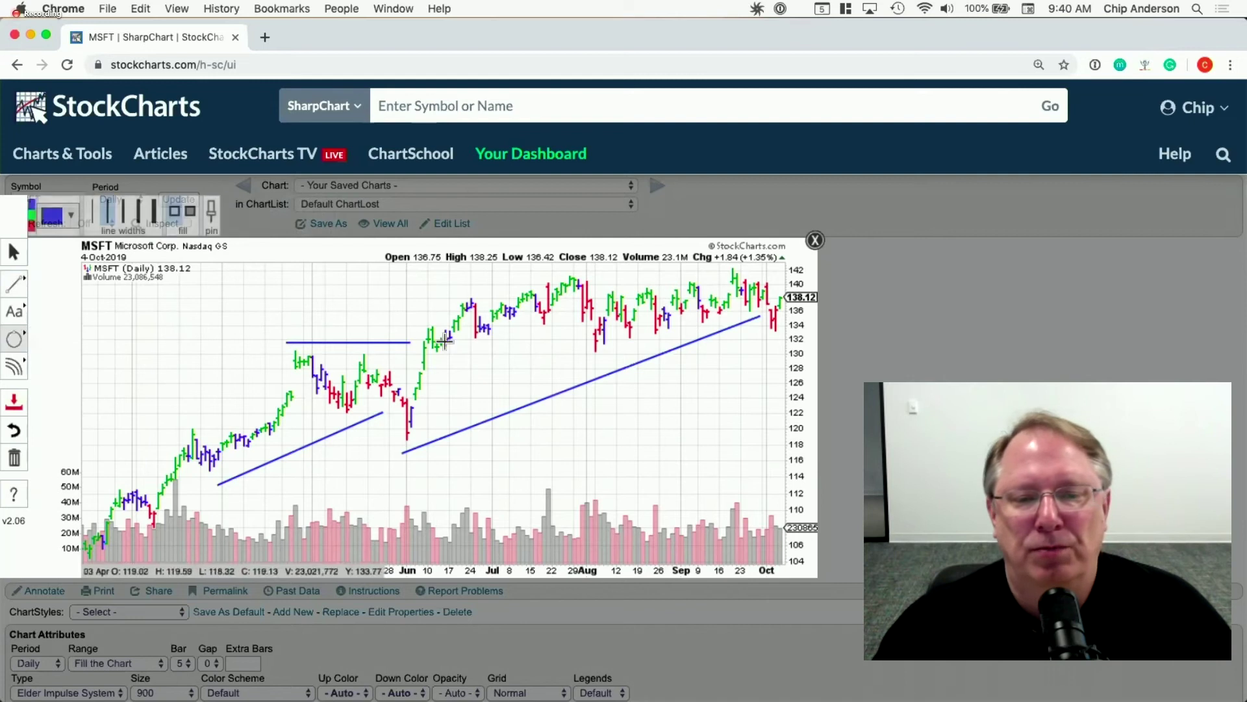
left_click_drag(560, 369, 657, 438)
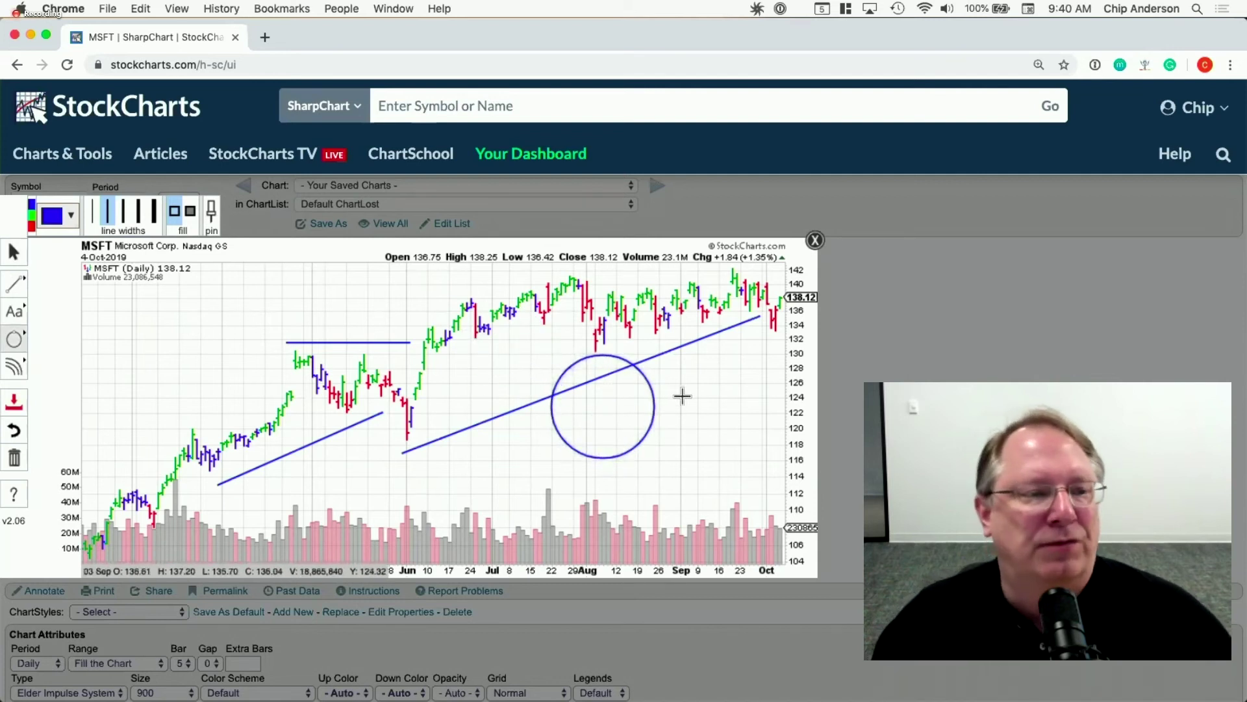
Add the annotation "This is a text note" above the horizontal line and move it above the April prices
left_click(15, 310)
left_click(72, 317)
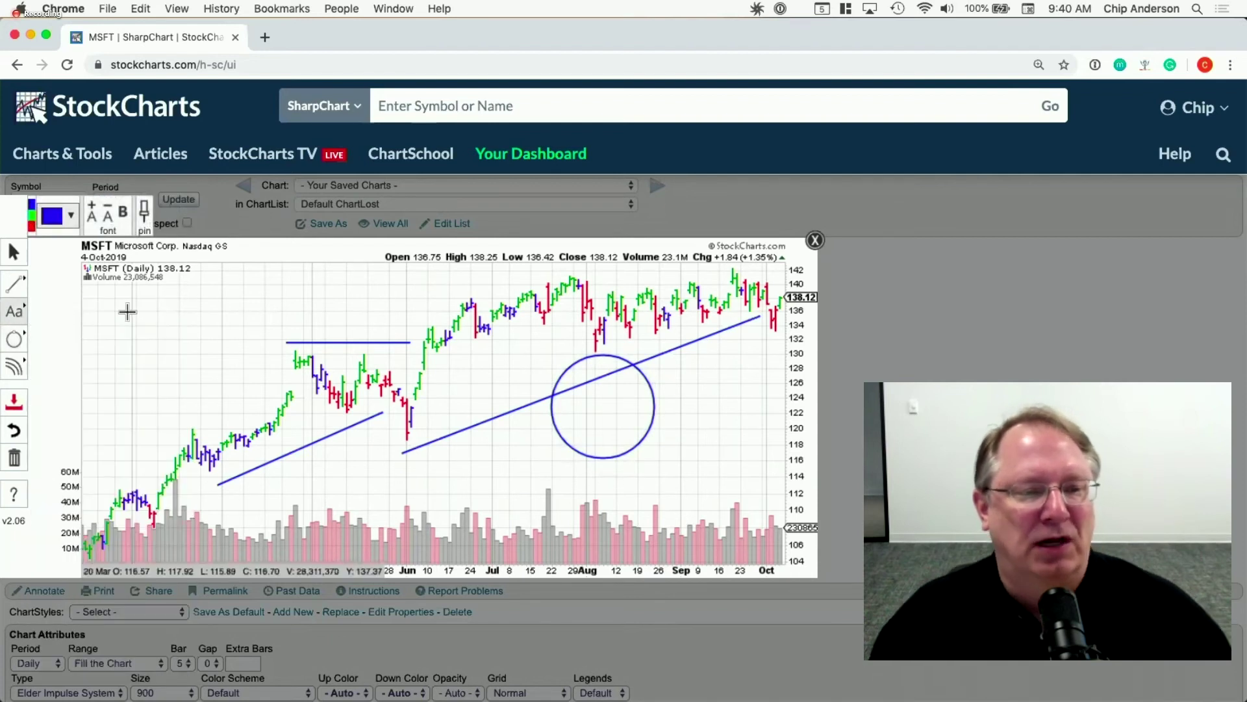
left_click(262, 308)
type("T")
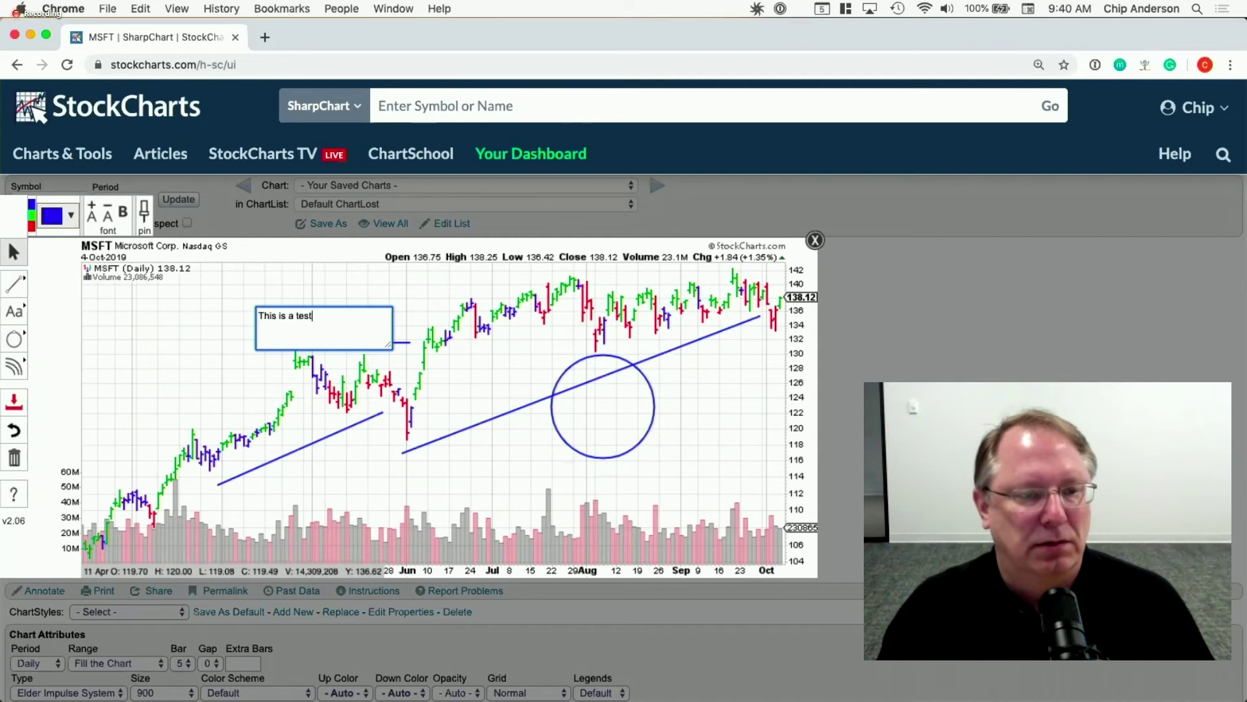
type("his is a text note")
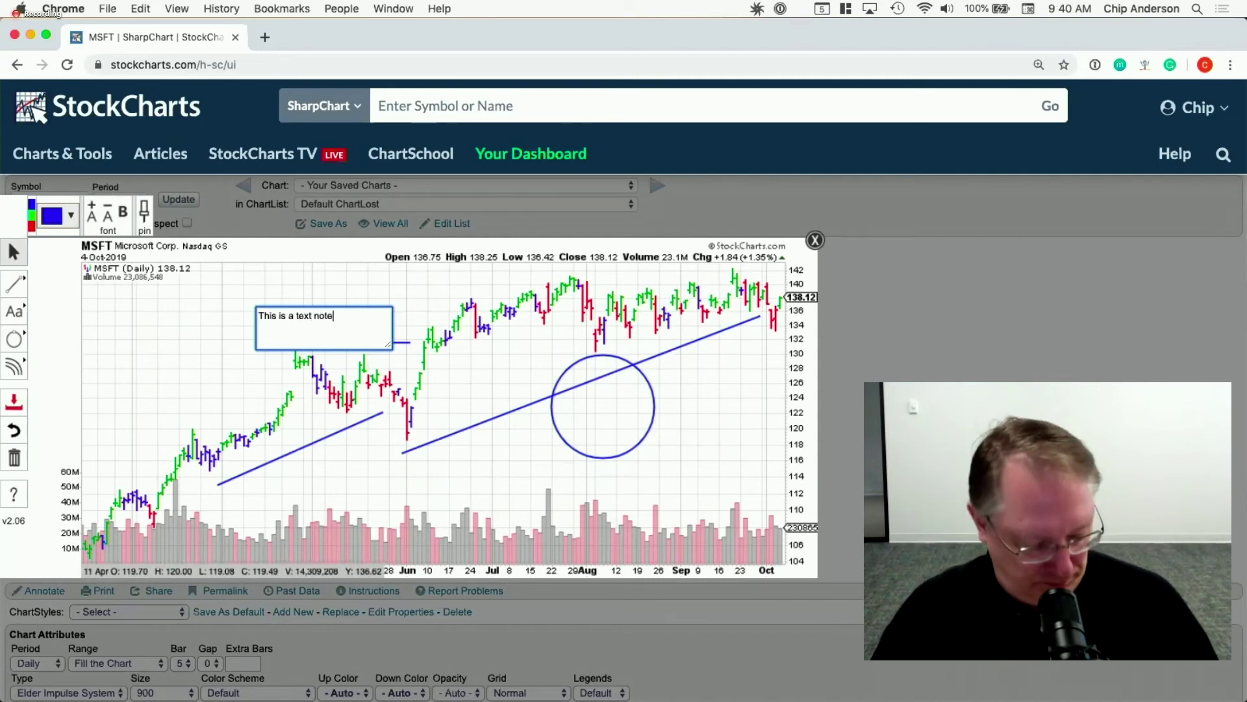
left_click(258, 300)
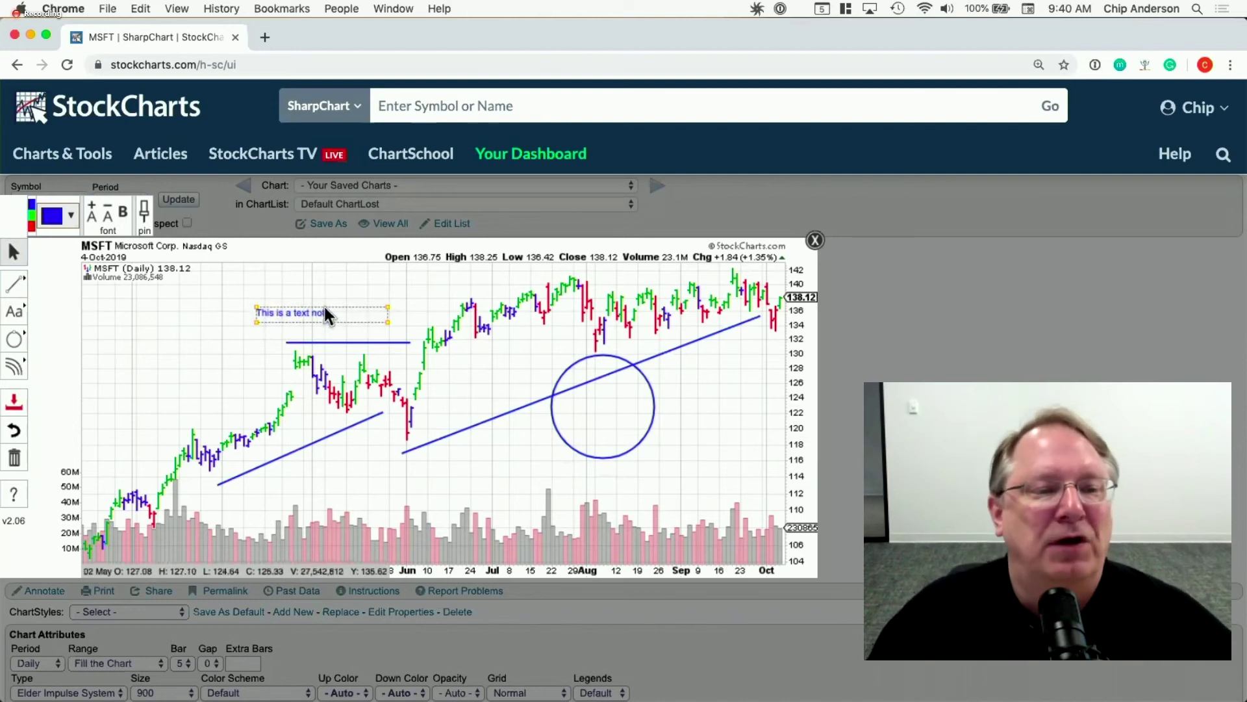
left_click_drag(325, 312, 246, 311)
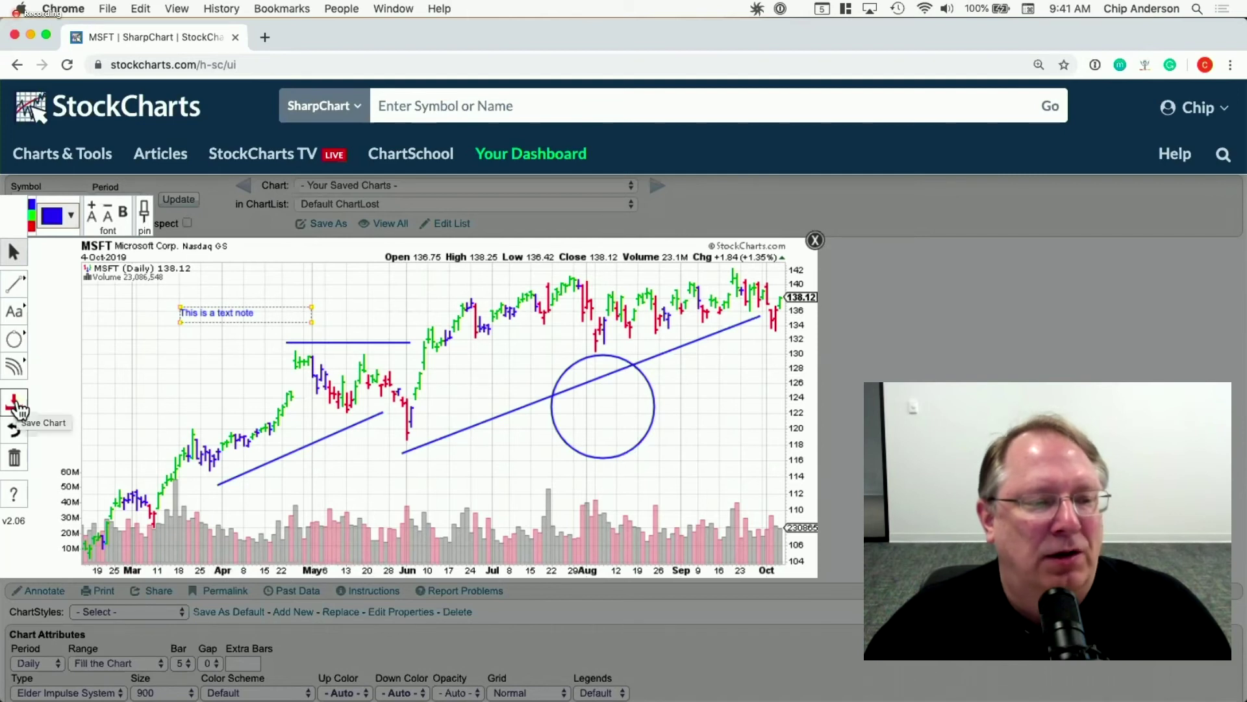
Exit ChartNotes saving the changes, and upload the annotated chart as Microsoft Corp. (MSFT) to the Default ChartLost list
left_click(814, 240)
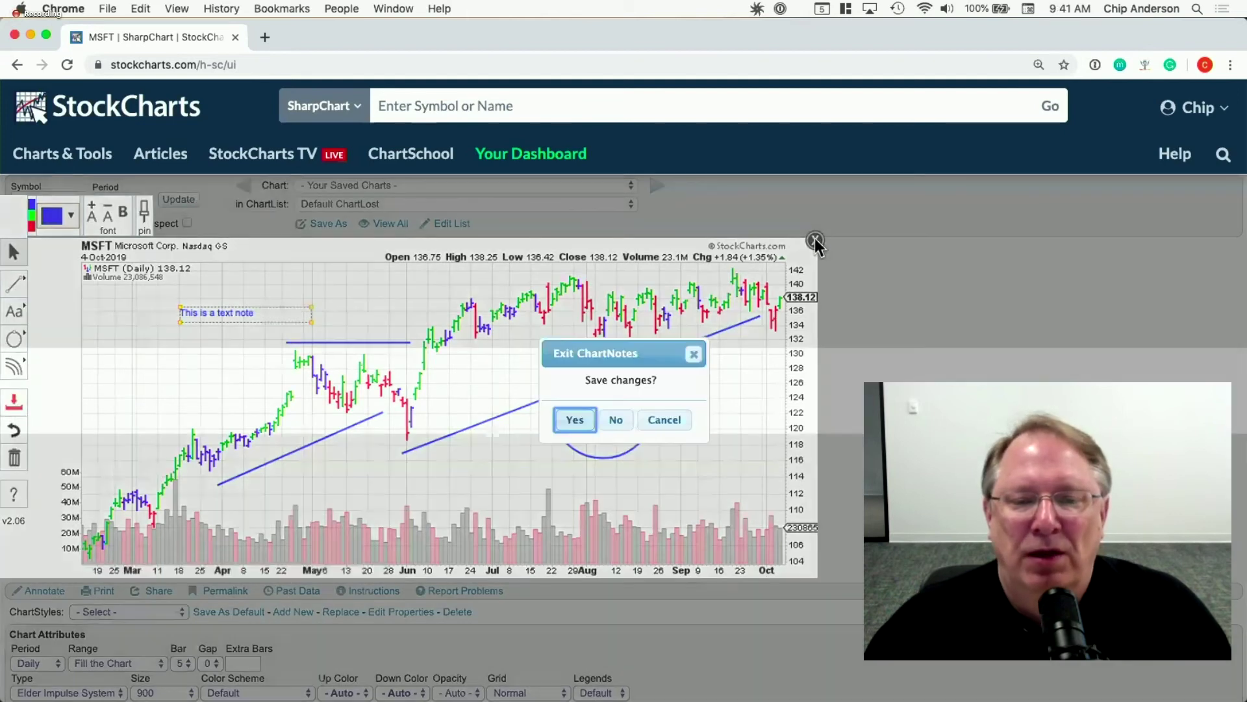
left_click(576, 421)
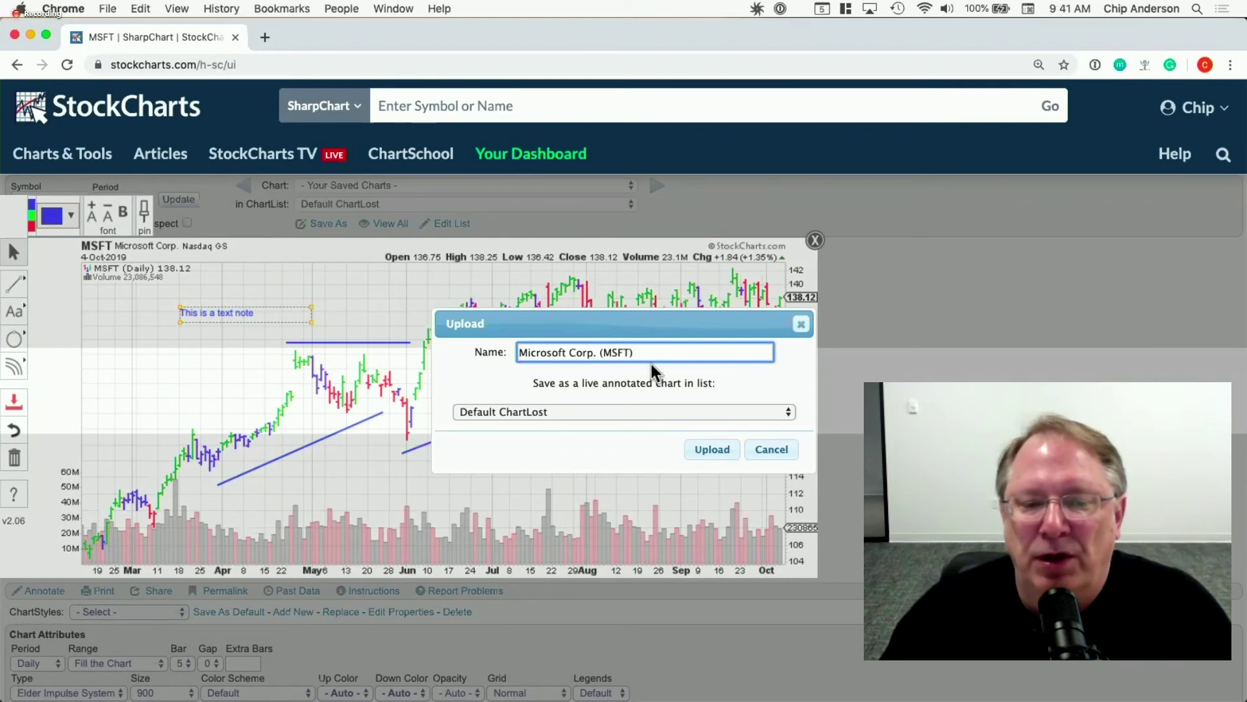
left_click(610, 413)
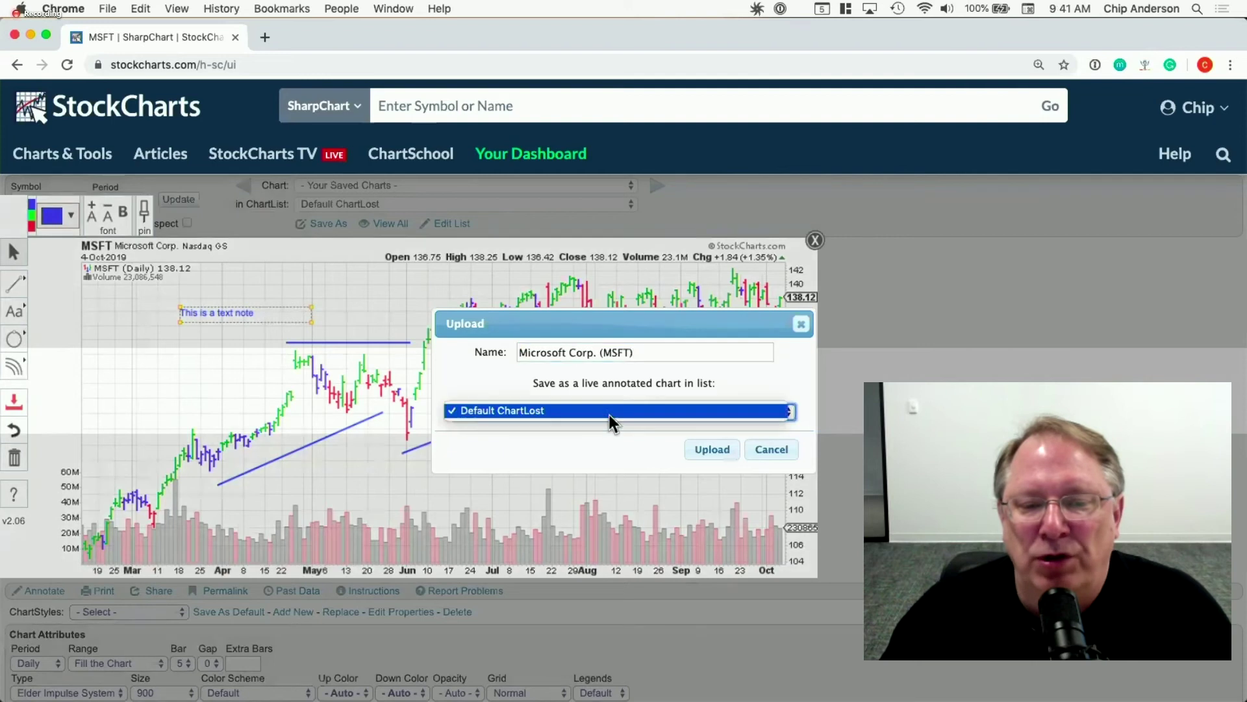
left_click(612, 415)
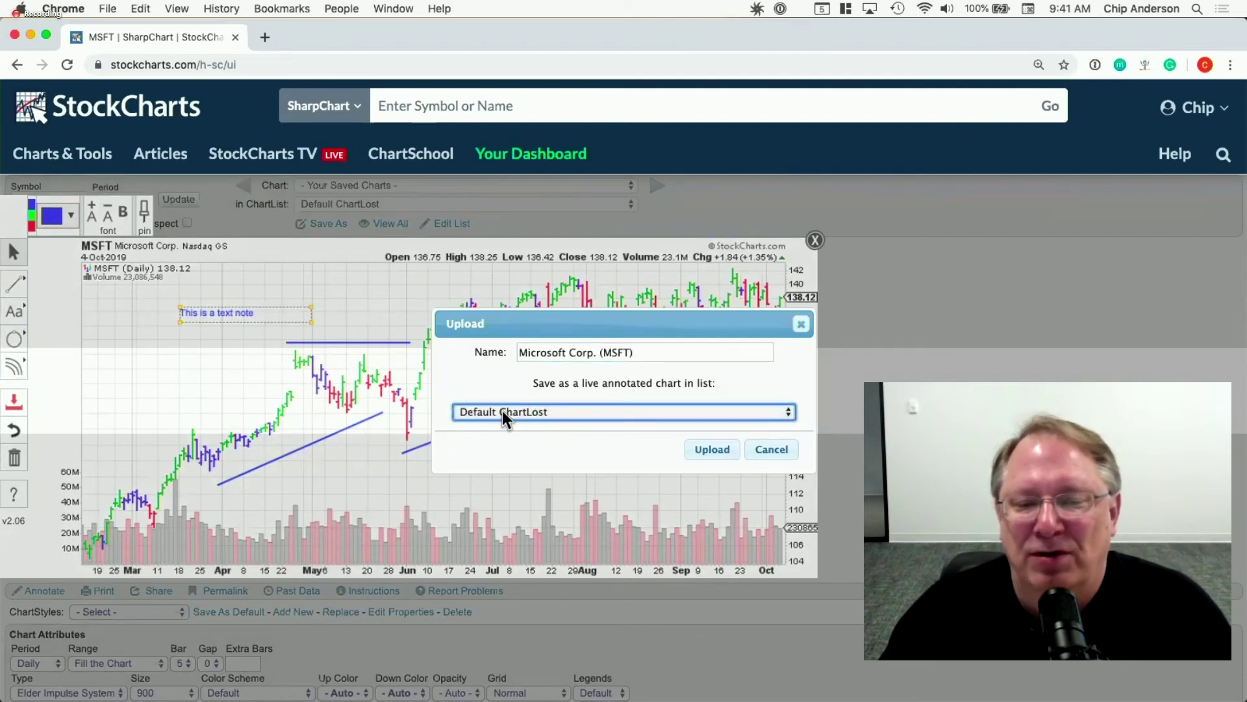
left_click(713, 450)
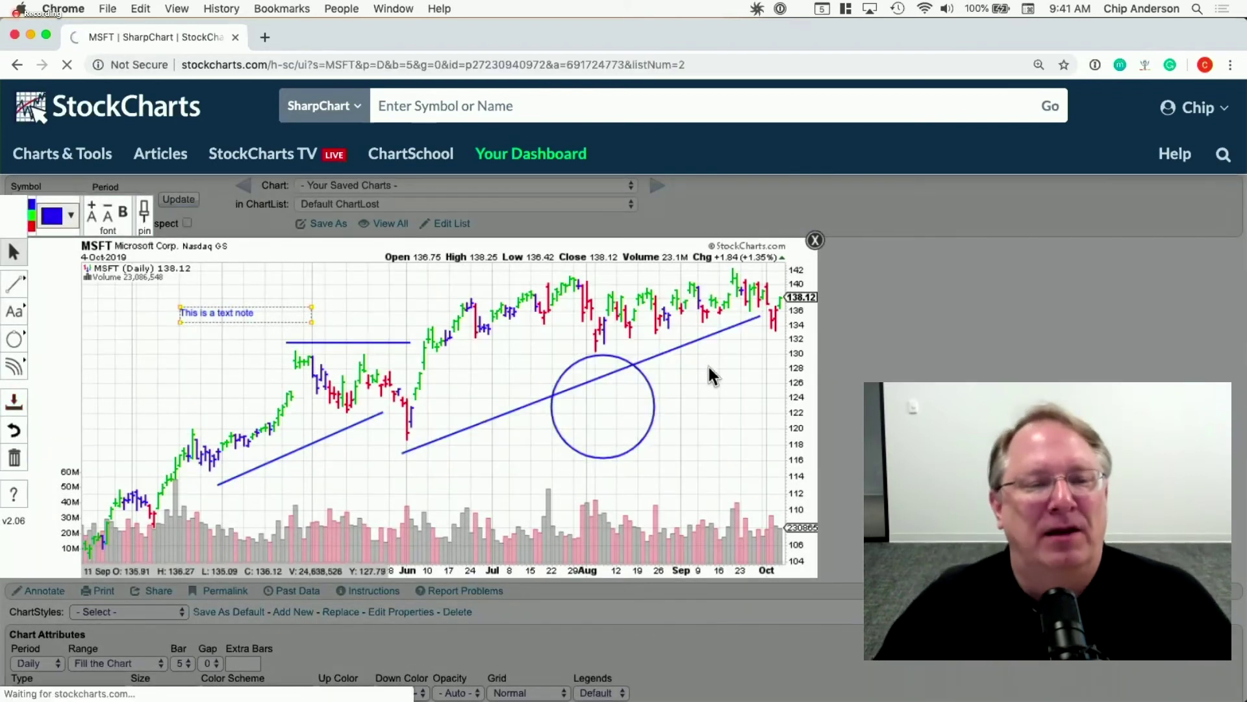
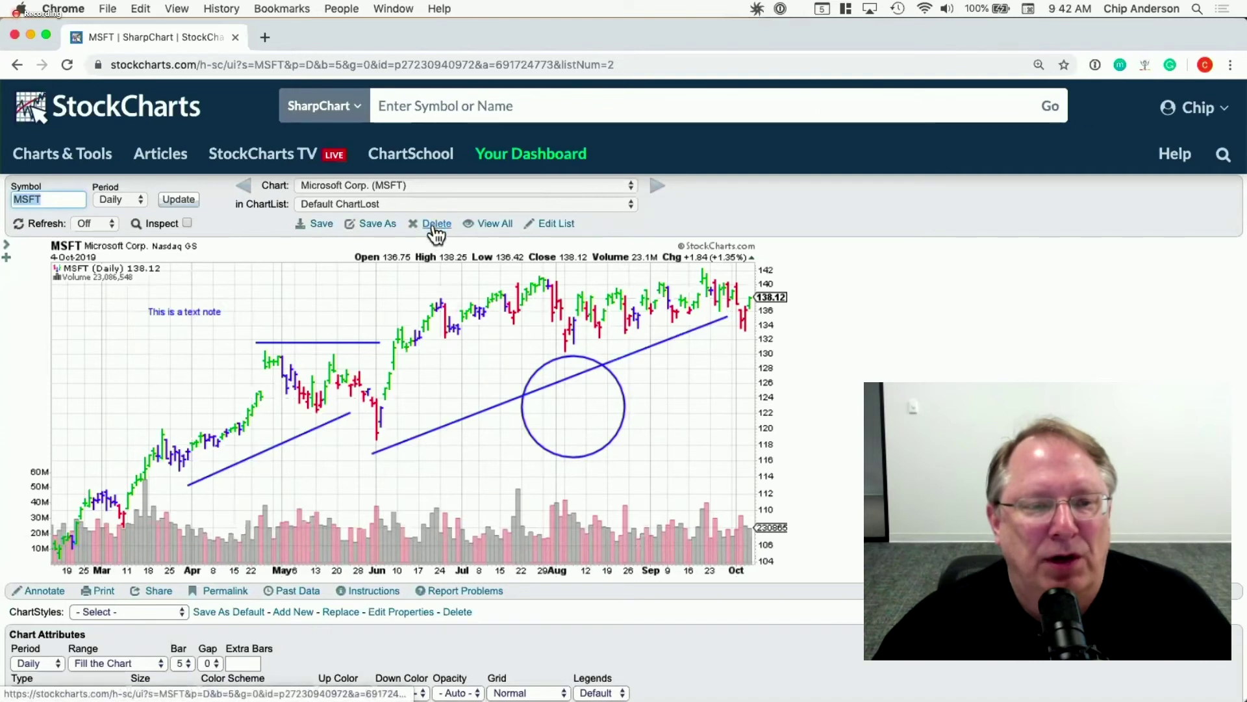
Check the available ChartLists and the saved charts in the current list
left_click(385, 203)
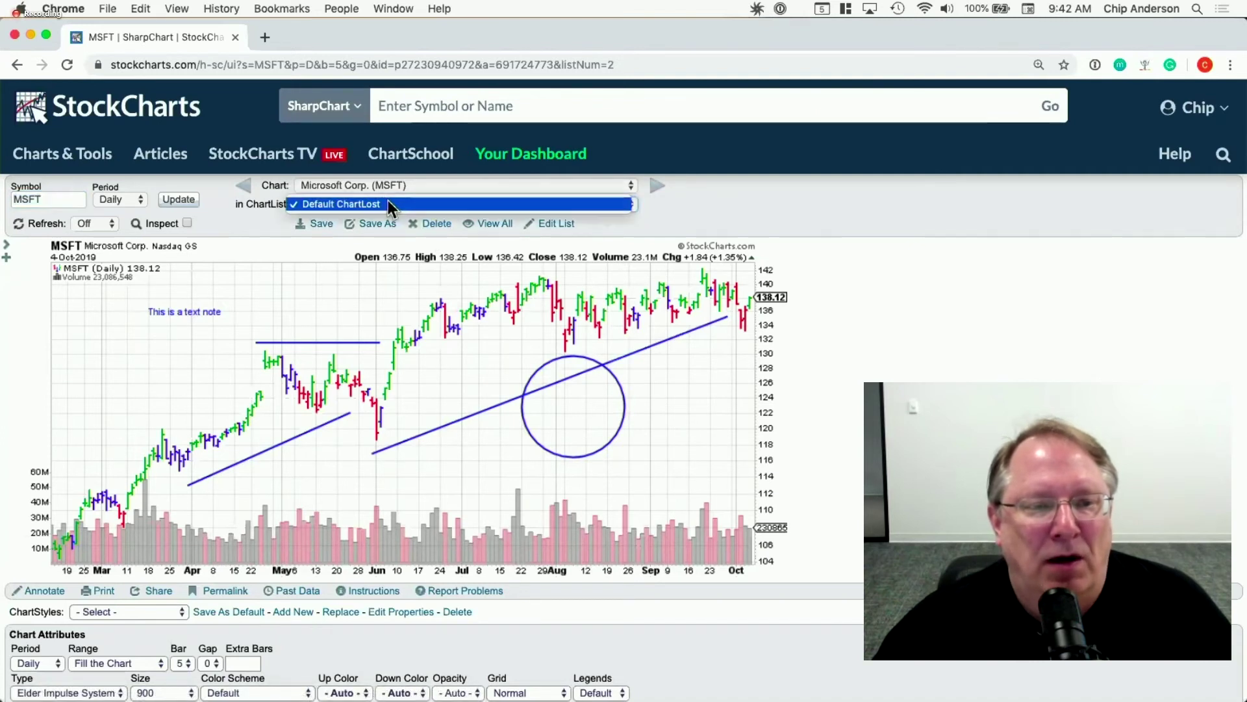
left_click(388, 202)
left_click(436, 186)
left_click(435, 186)
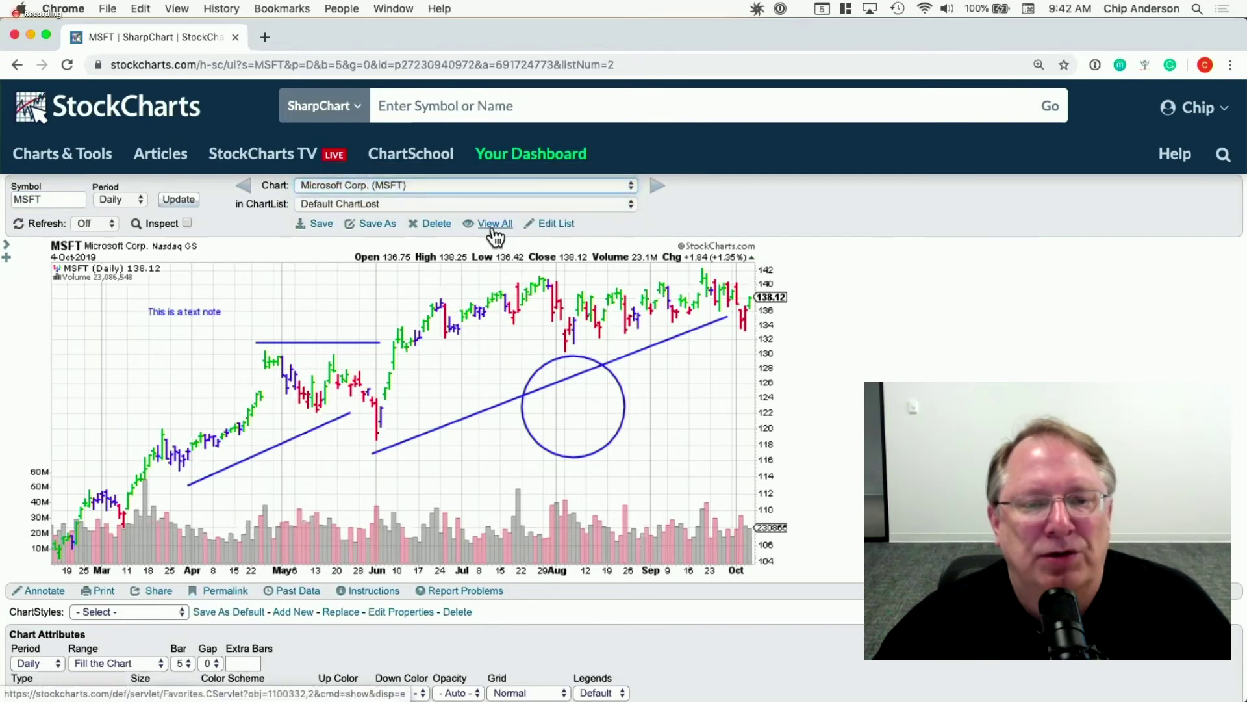
Open the current ChartList for editing and rename it Default ChartList
left_click(556, 226)
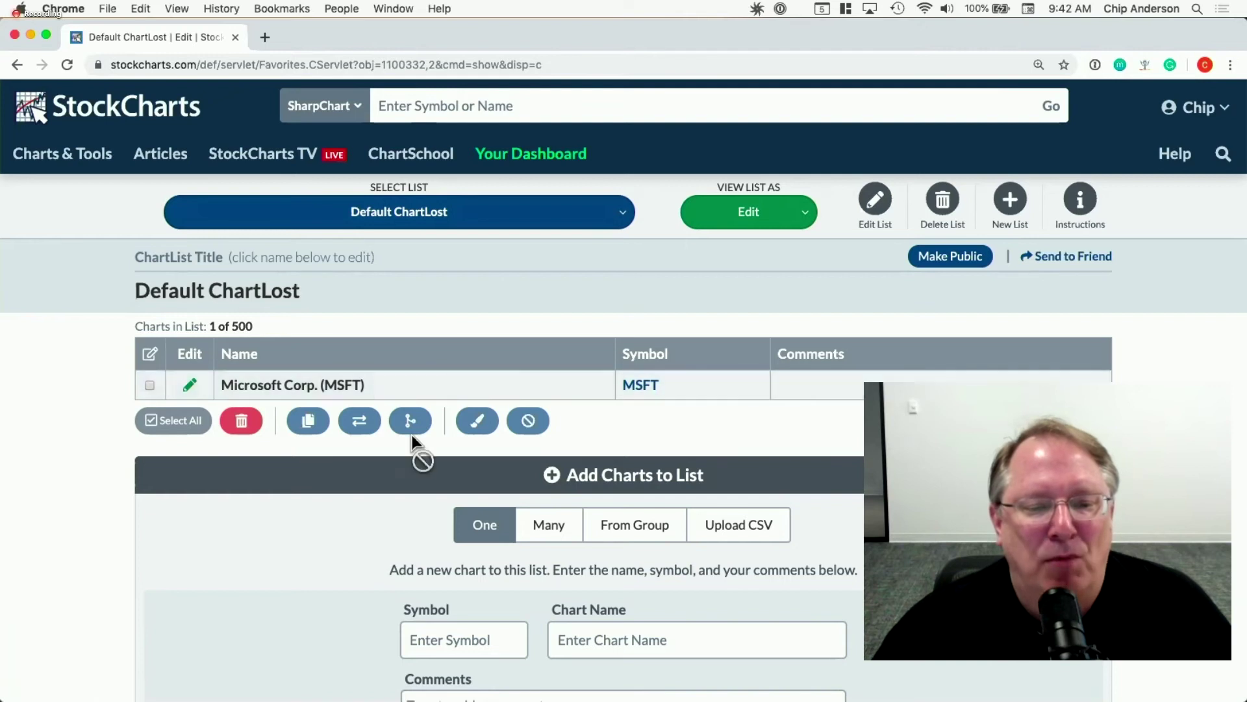
scroll(377, 487, "down", 2)
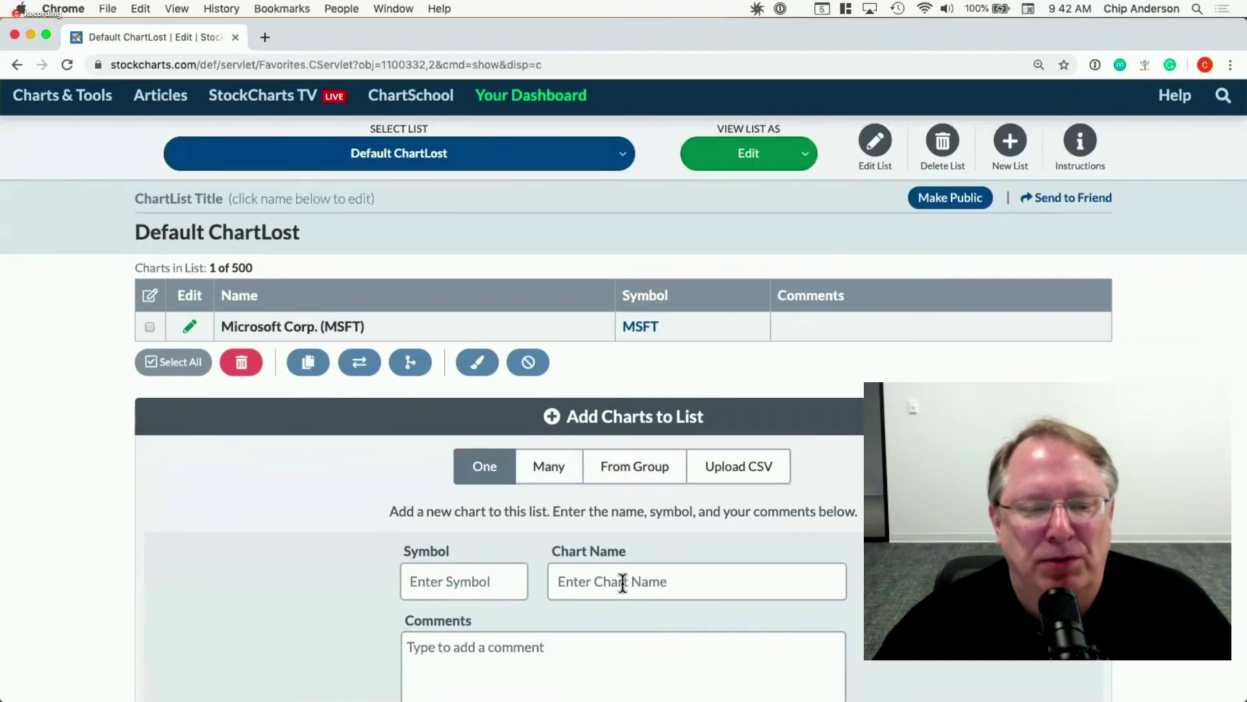
scroll(335, 602, "down", 1)
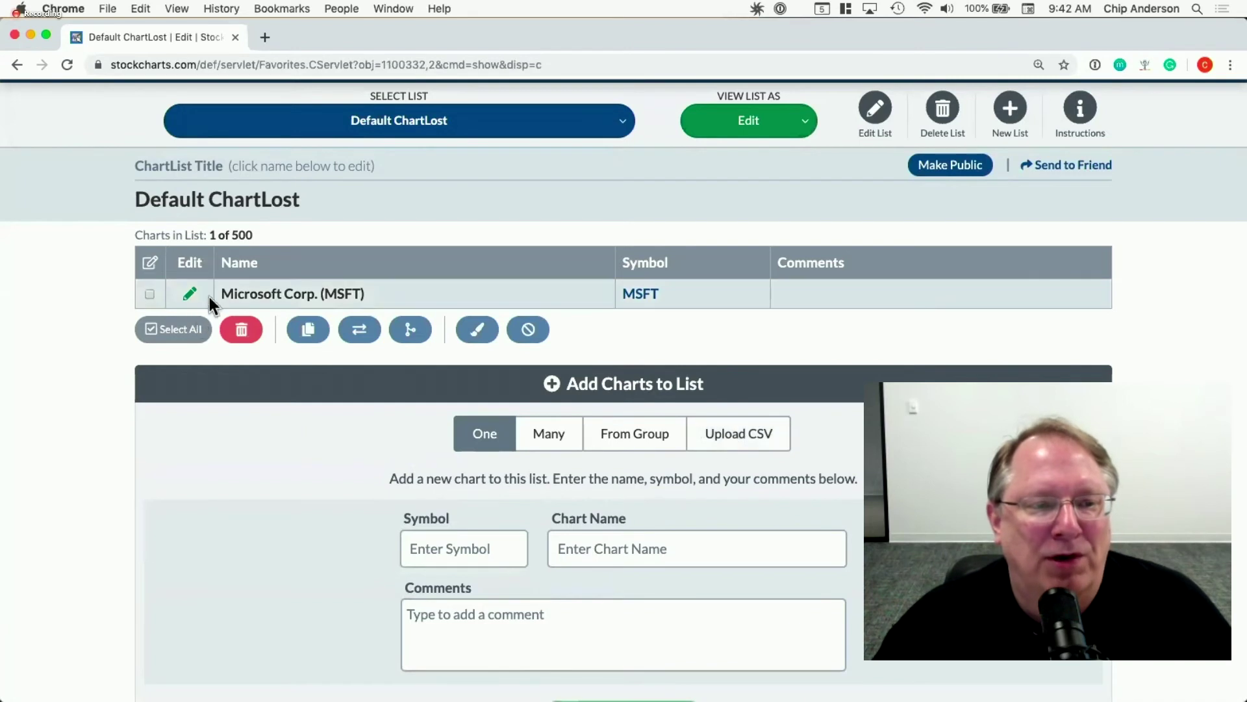
left_click(267, 202)
left_click(253, 200)
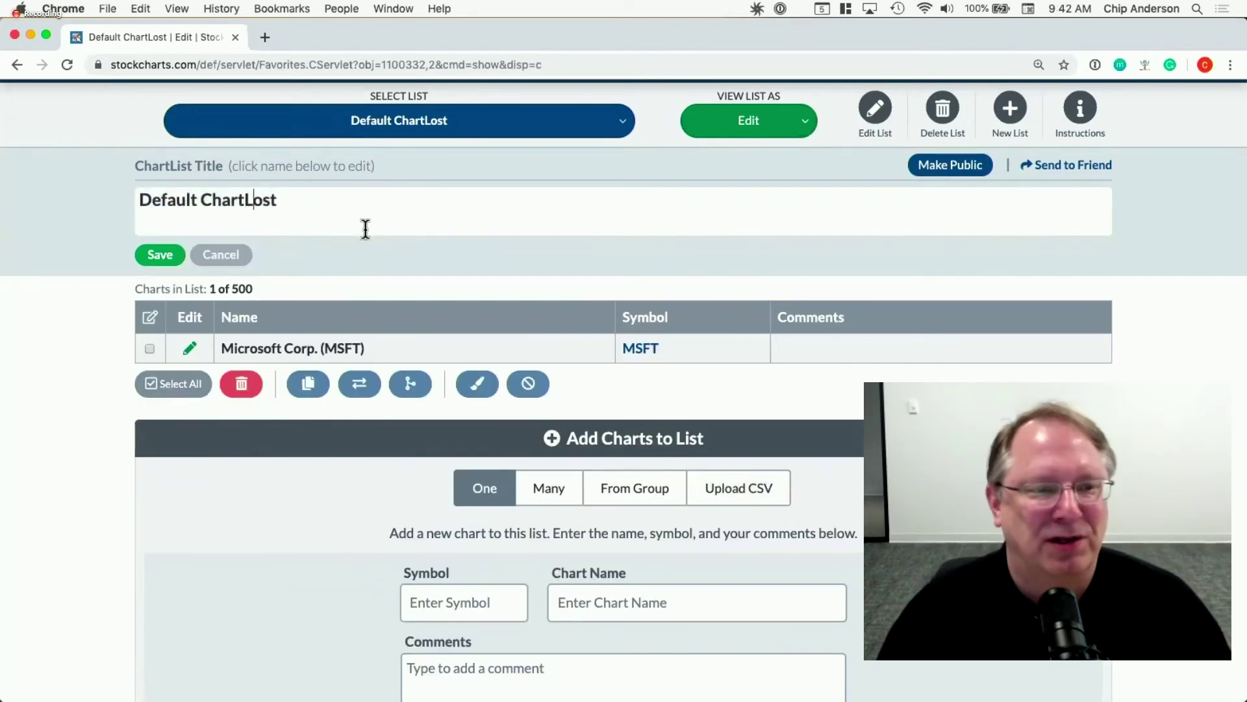
key("Right")
key("BackSpace")
type("i")
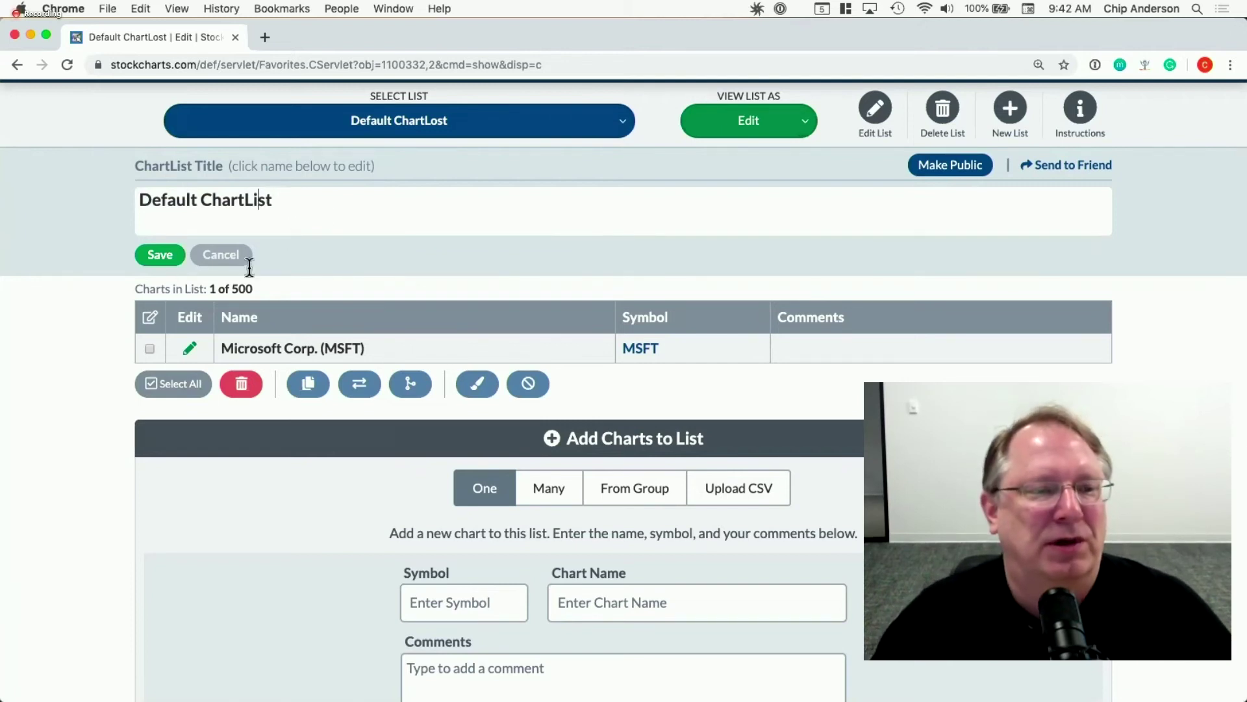
left_click(158, 255)
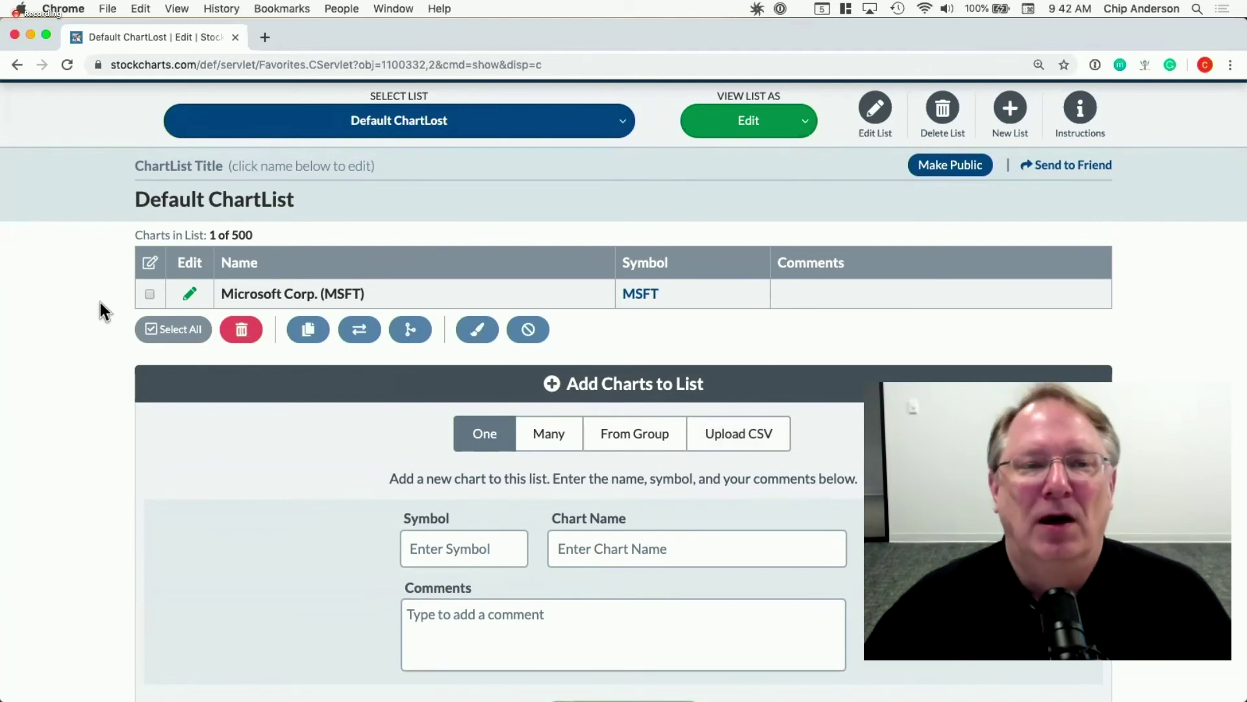
Check the available lists in the ChartList selector and go to Your Dashboard
left_click(547, 128)
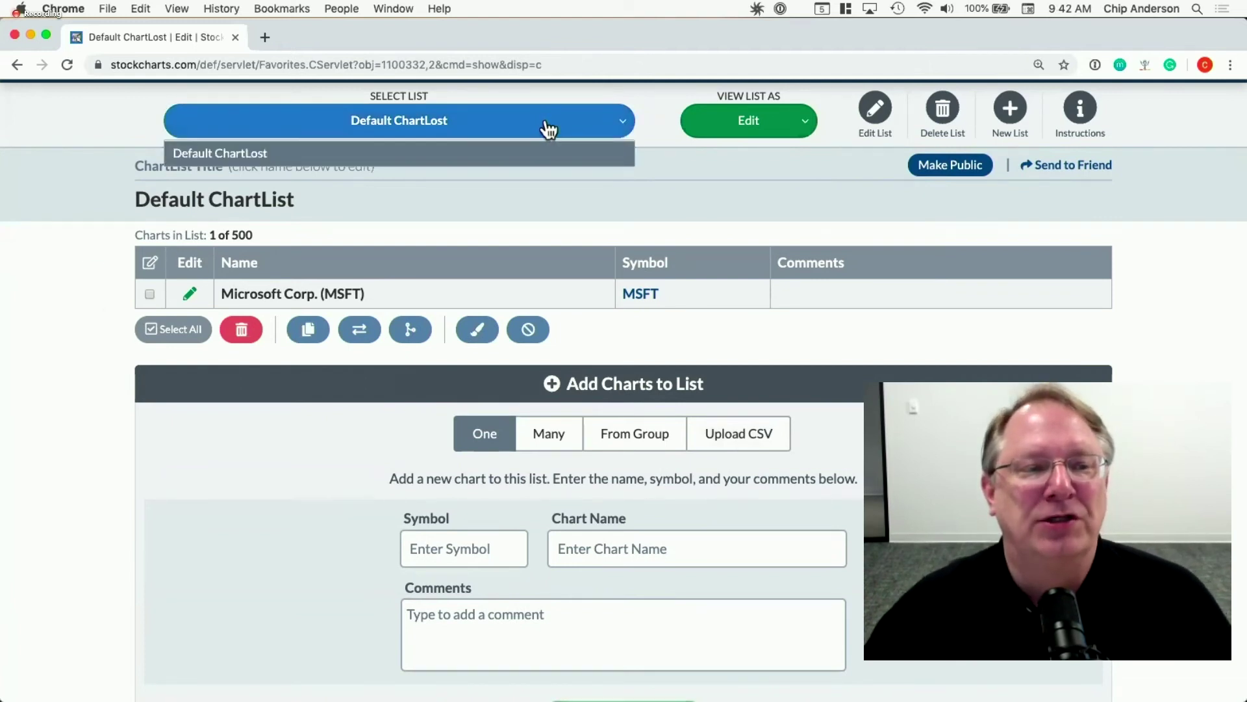
left_click(442, 153)
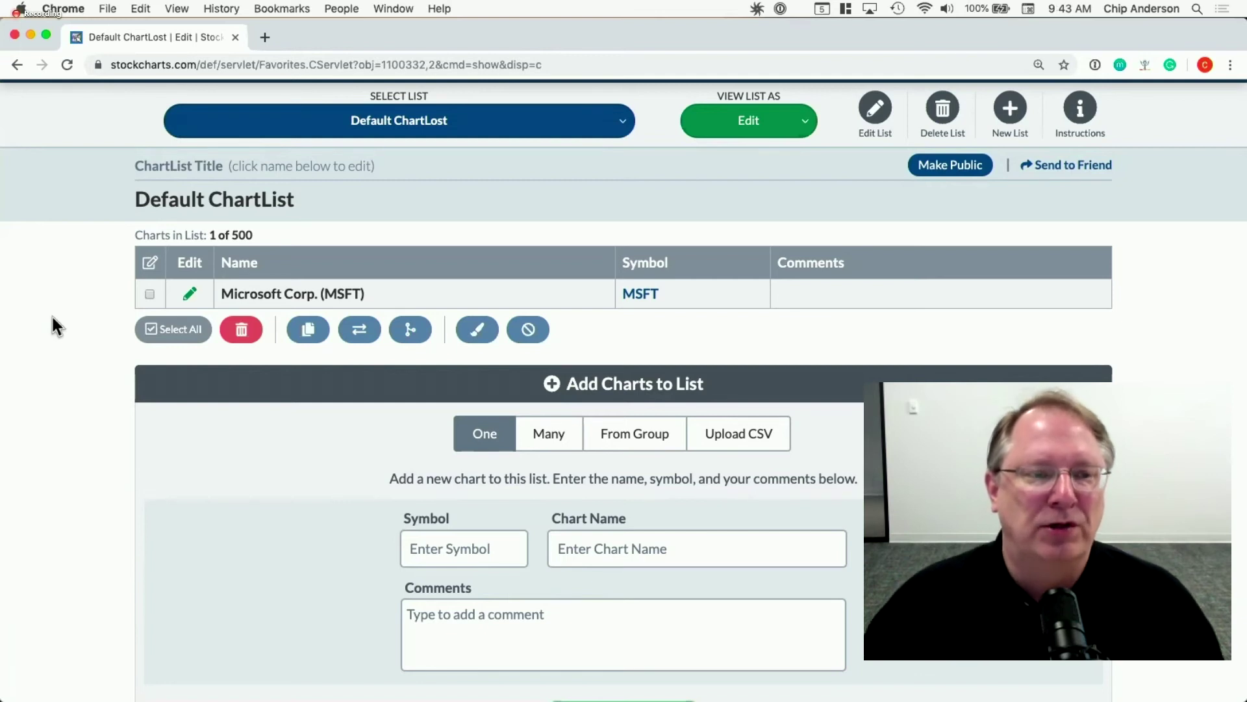
scroll(57, 312, "up", 3)
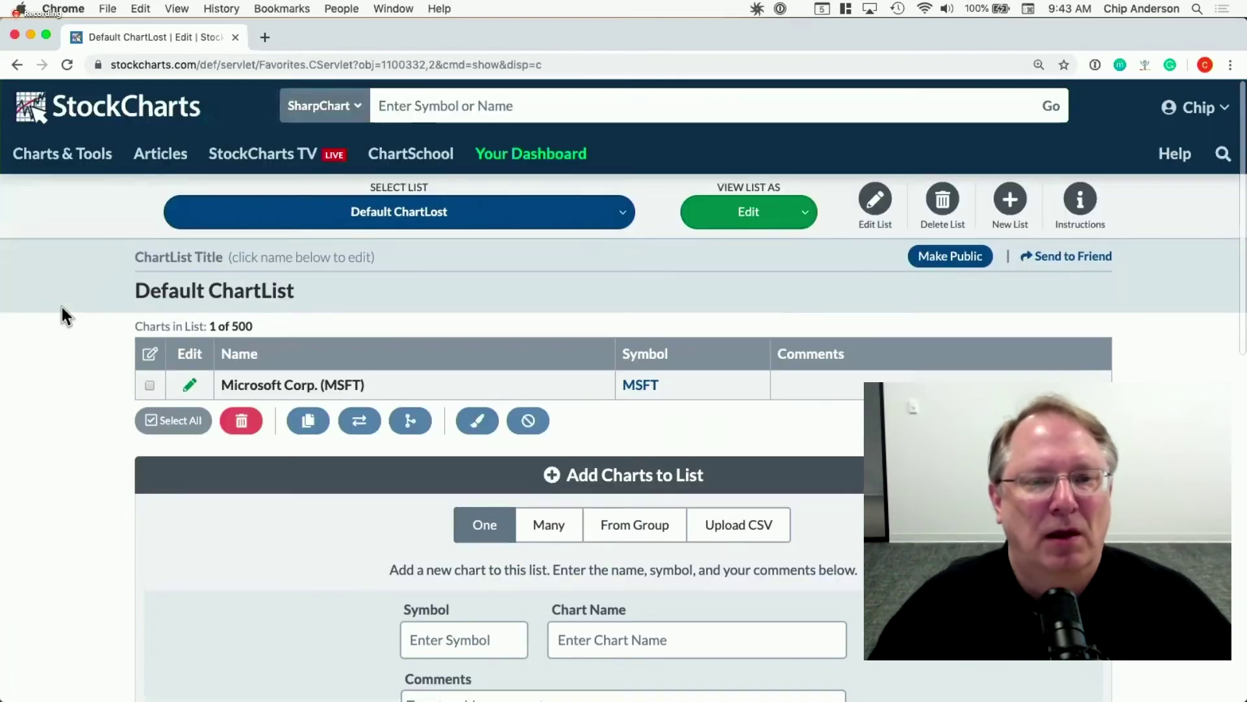
left_click(527, 156)
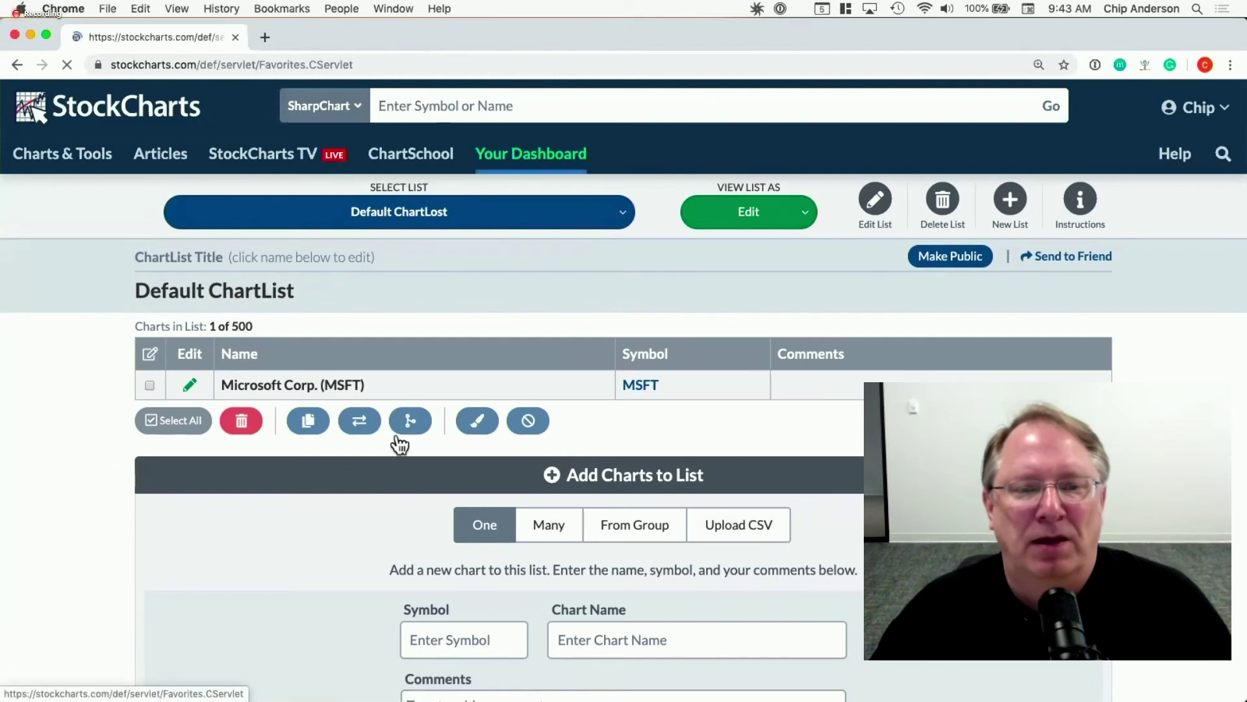
scroll(601, 218, "down", 8)
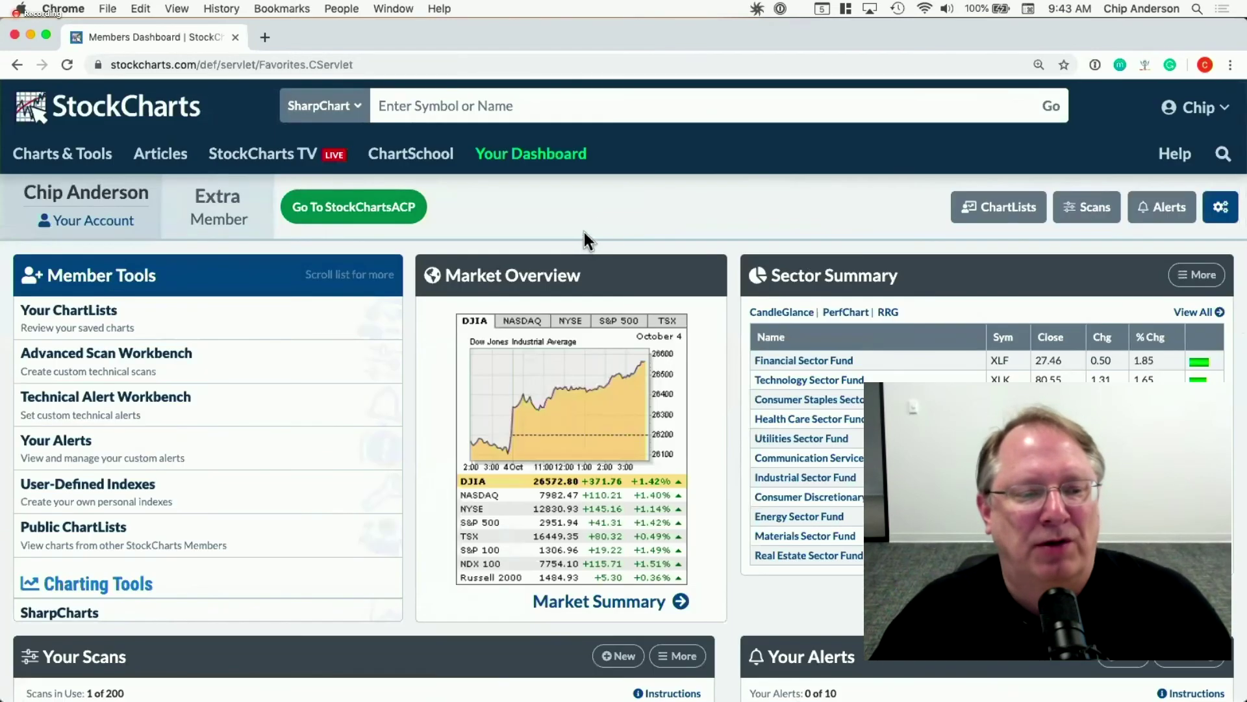
Create a new ChartList named My Hot Ideas from the Your ChartLists section of the dashboard
scroll(583, 232, "down", 7)
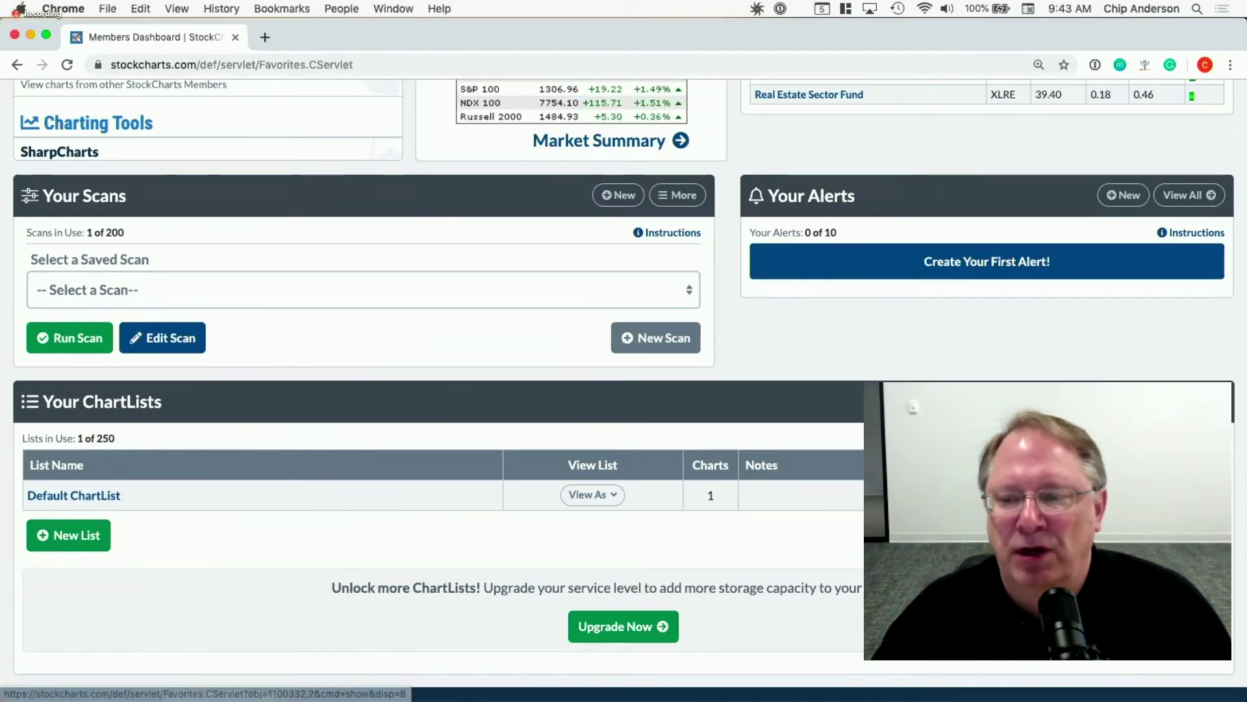
scroll(429, 390, "down", 1)
scroll(677, 445, "down", 2)
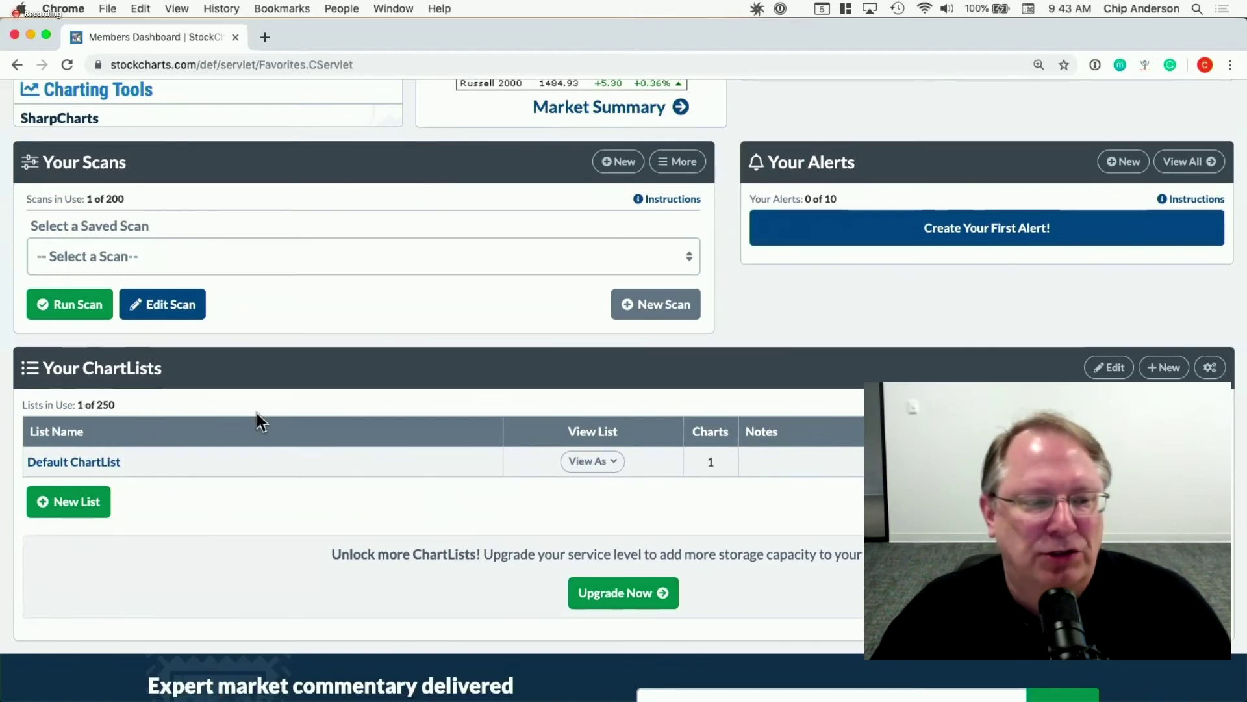
left_click(1167, 375)
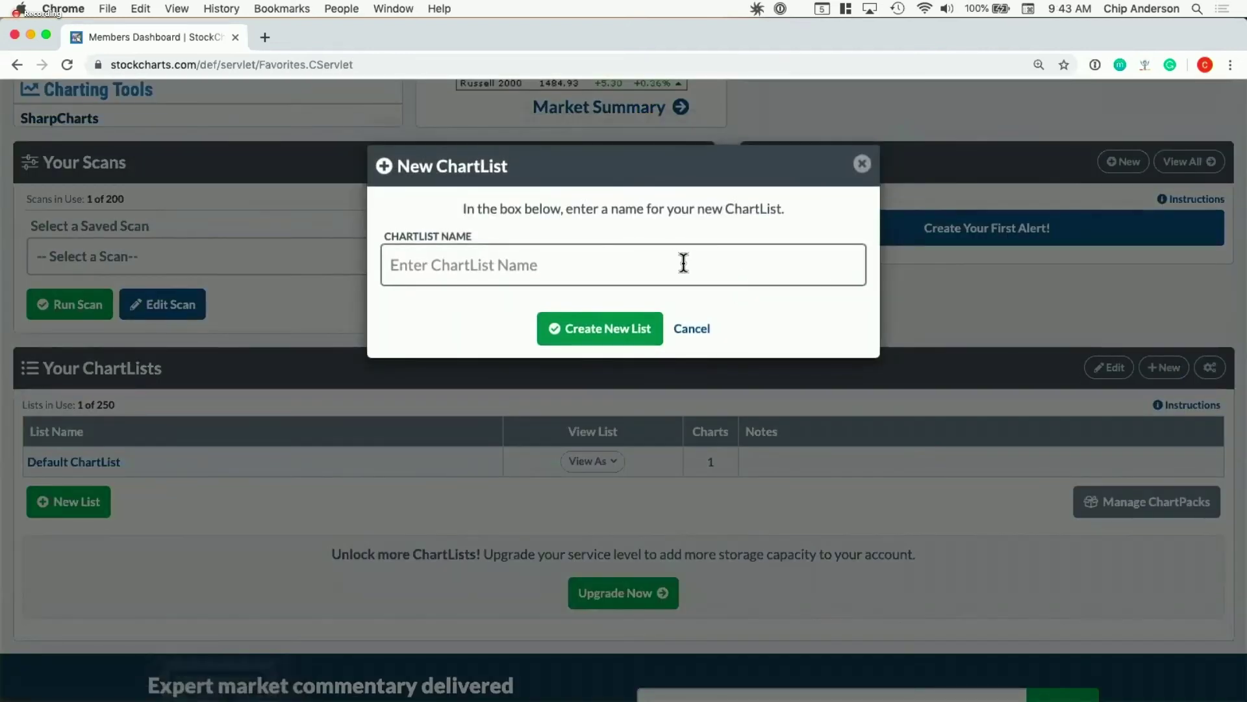
type("My Hot Ideas")
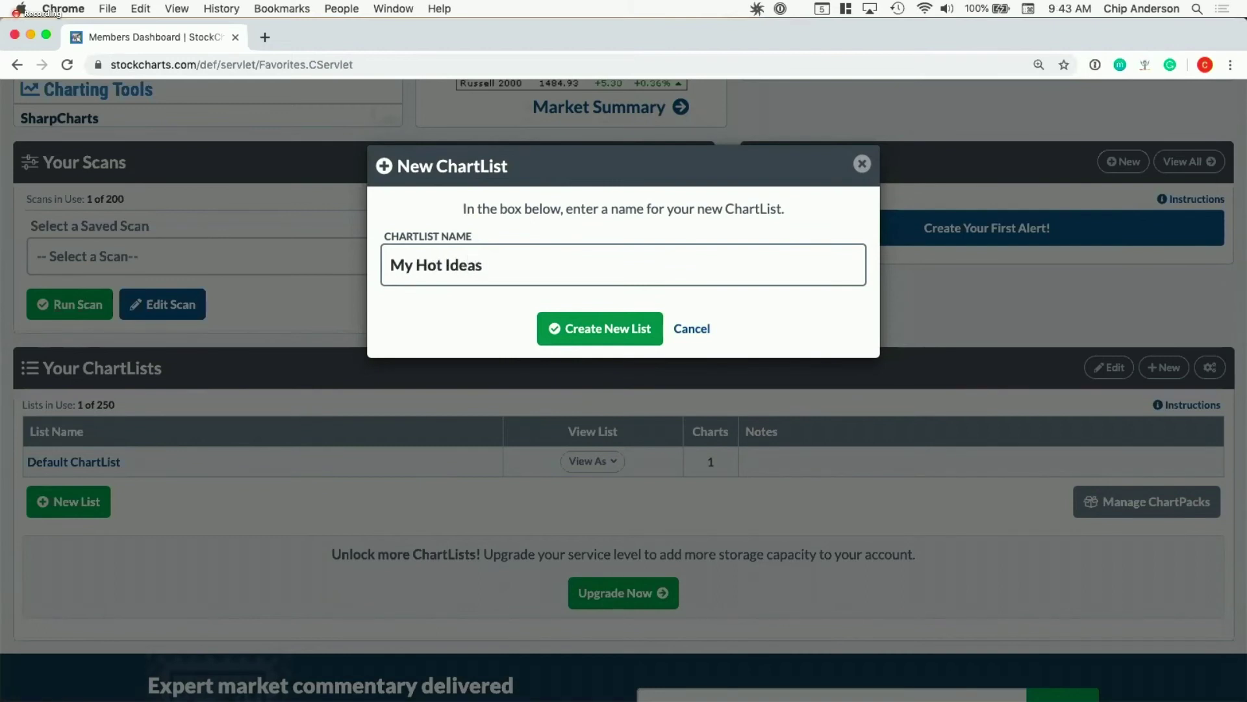
left_click(624, 337)
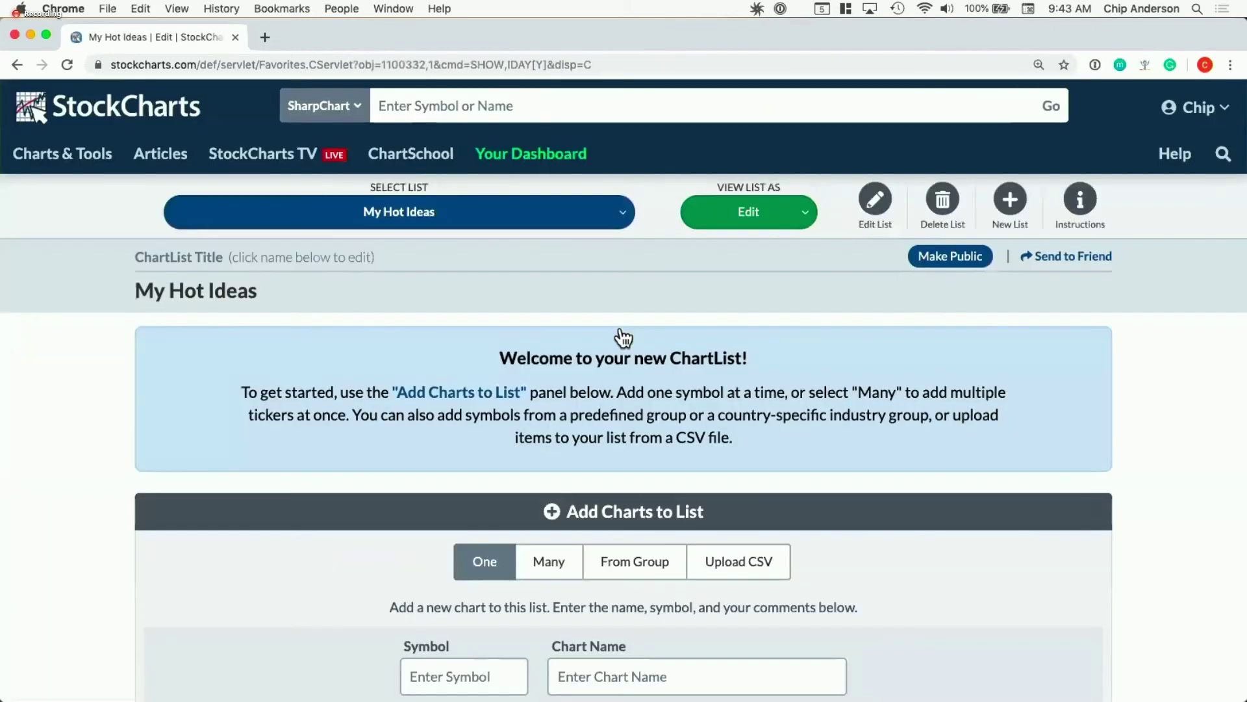
Add multiple charts to the My Hot Ideas list at once with the symbols IBM,MSFT,F,JNJ,GOOG,FB
scroll(300, 504, "down", 3)
scroll(431, 224, "up", 1)
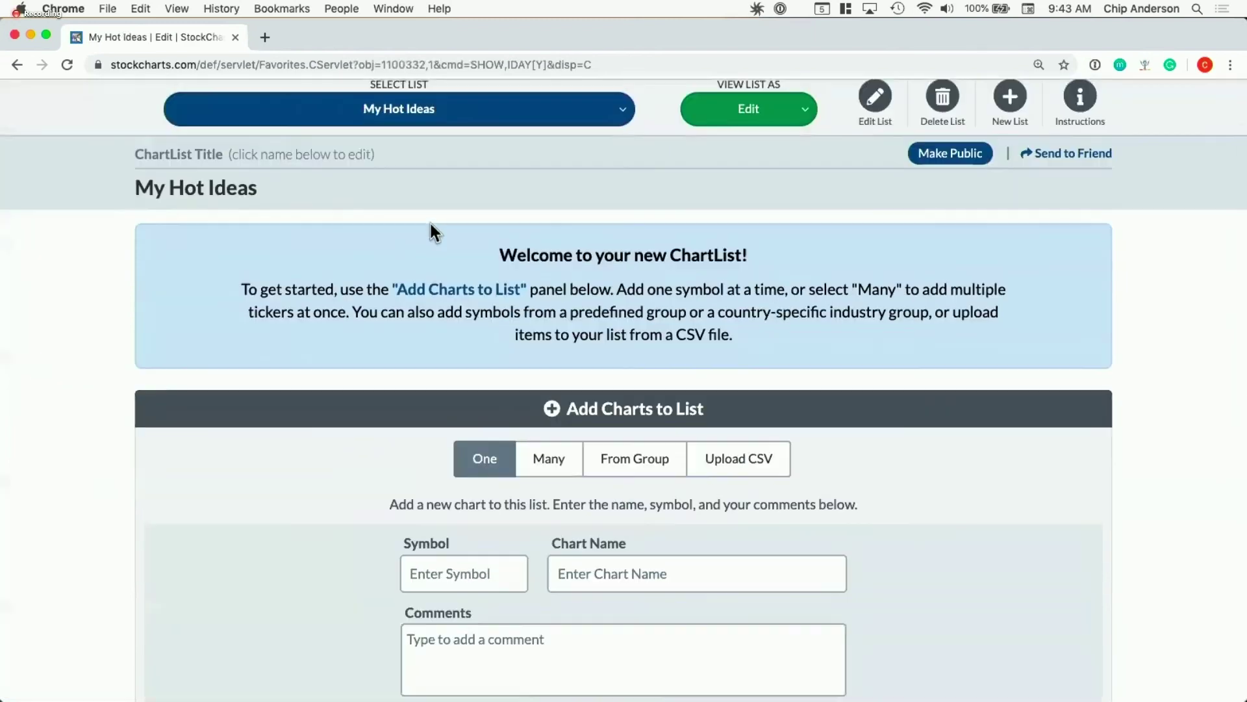
scroll(398, 578, "down", 1)
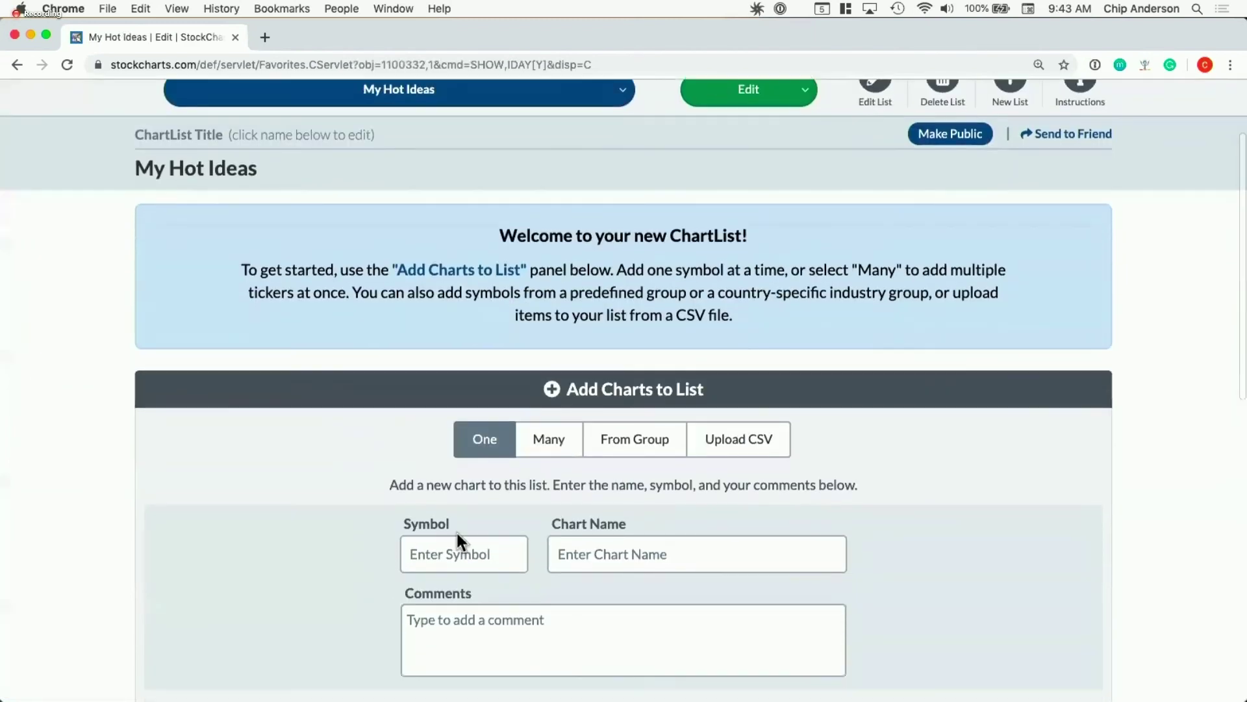
left_click(562, 447)
left_click(543, 553)
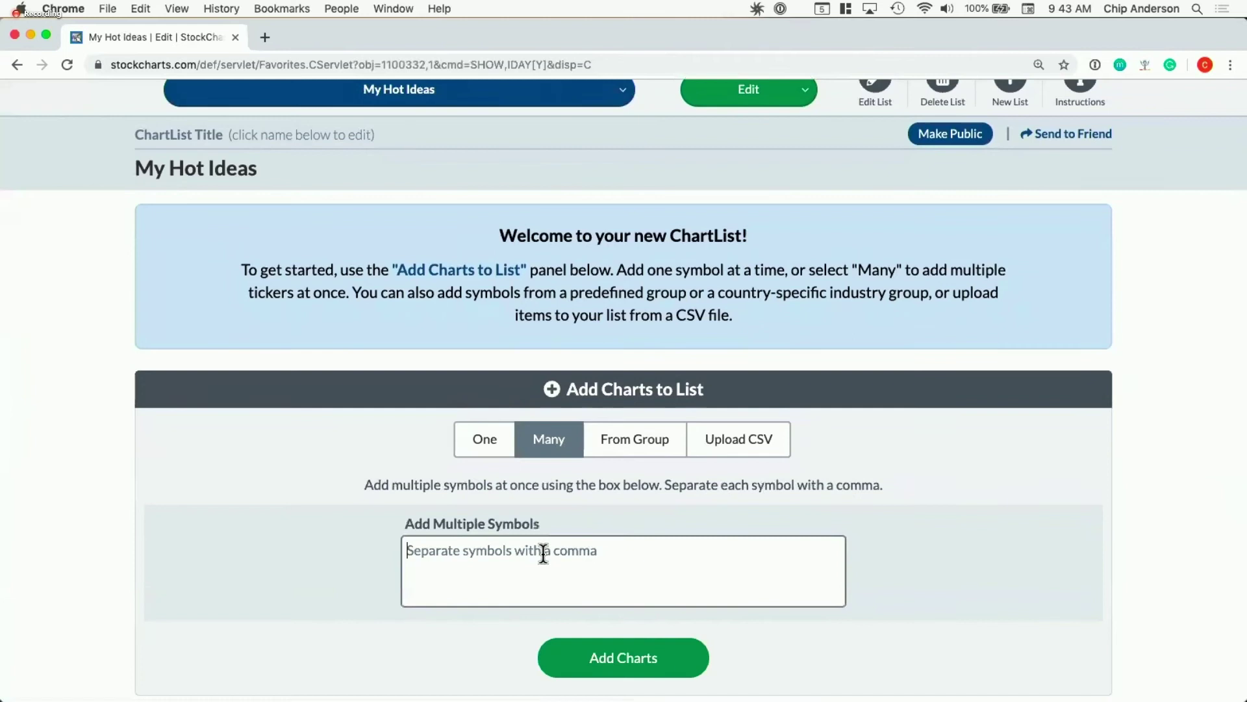
type("IBM,MSFT,F,JNJ")
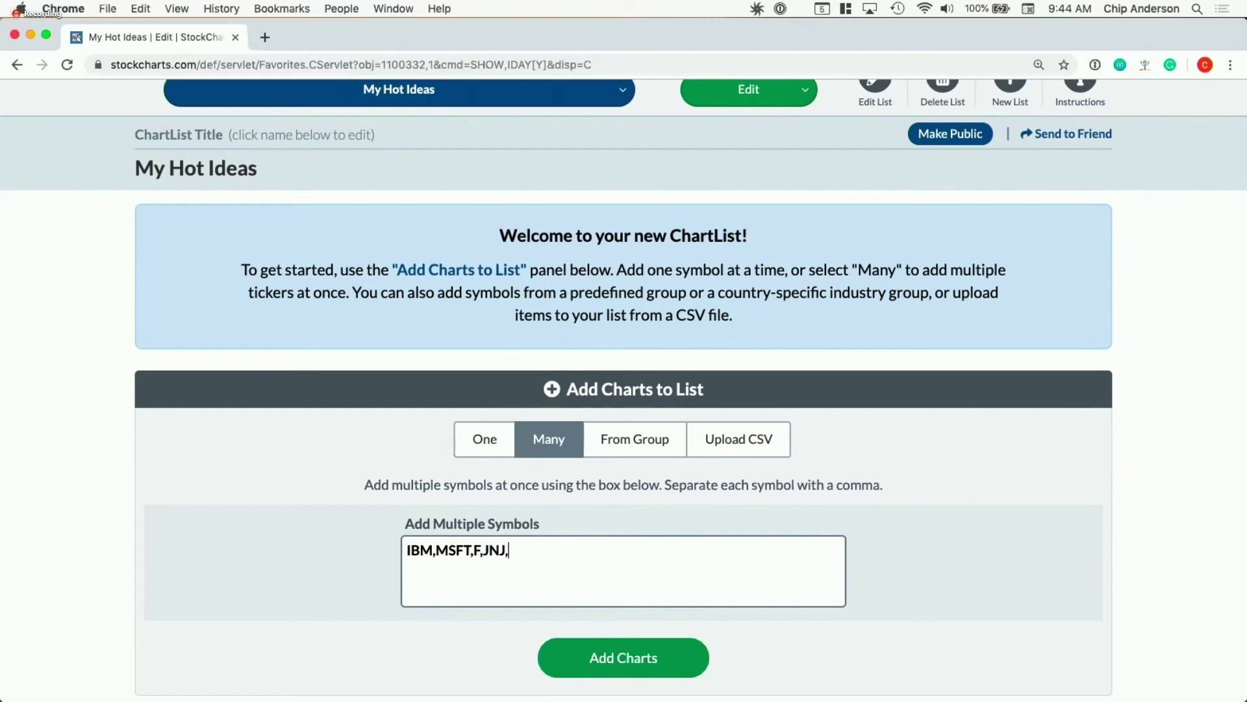
type(",FB")
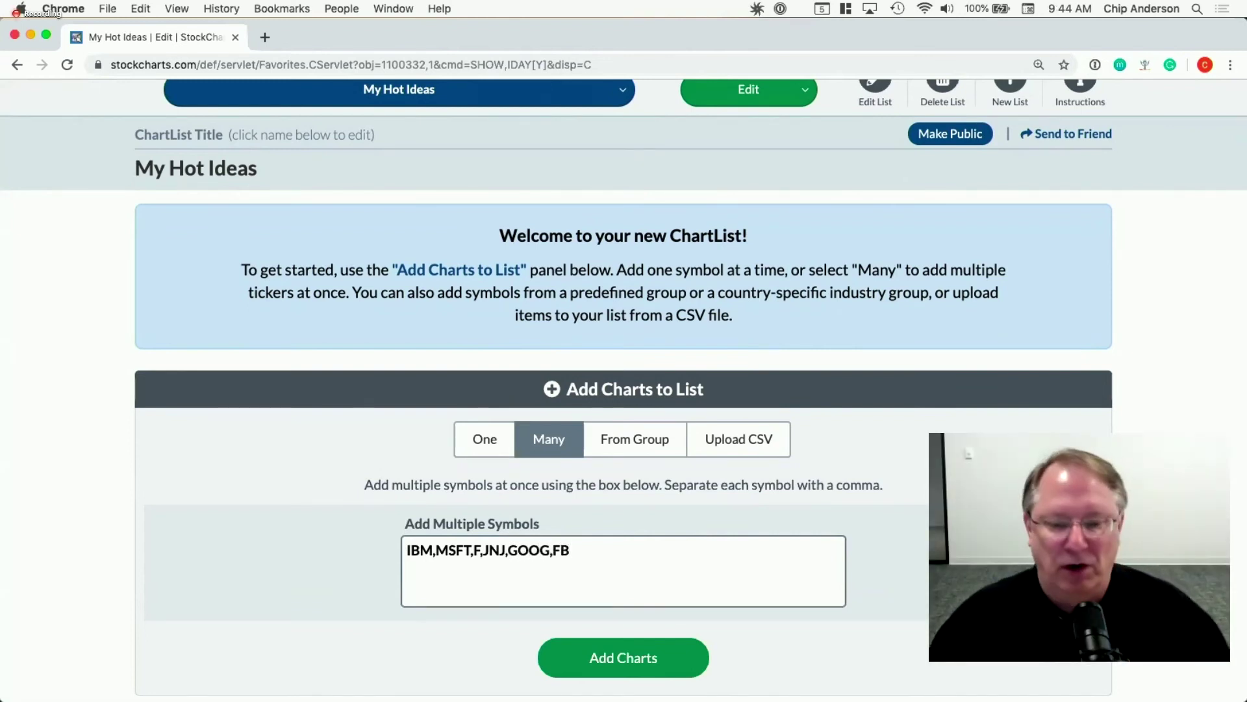
left_click(632, 662)
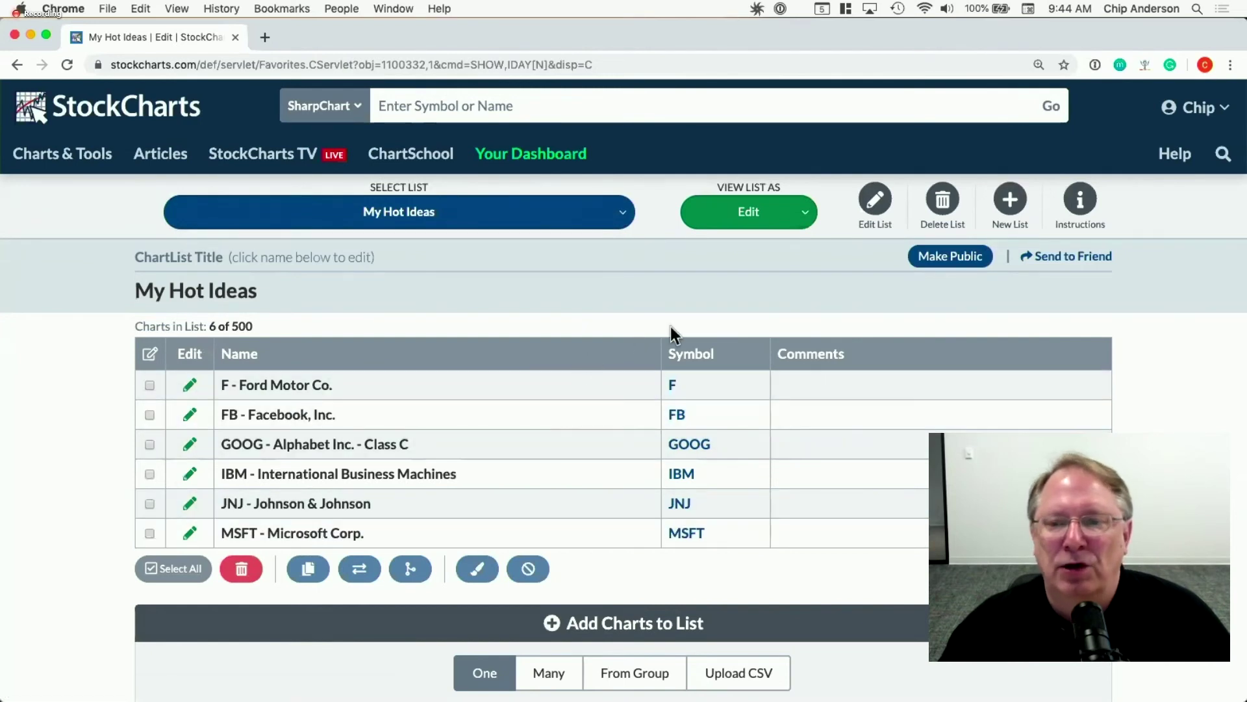
View the My Hot Ideas list as Summary and sort its table by the +/- column
left_click(804, 214)
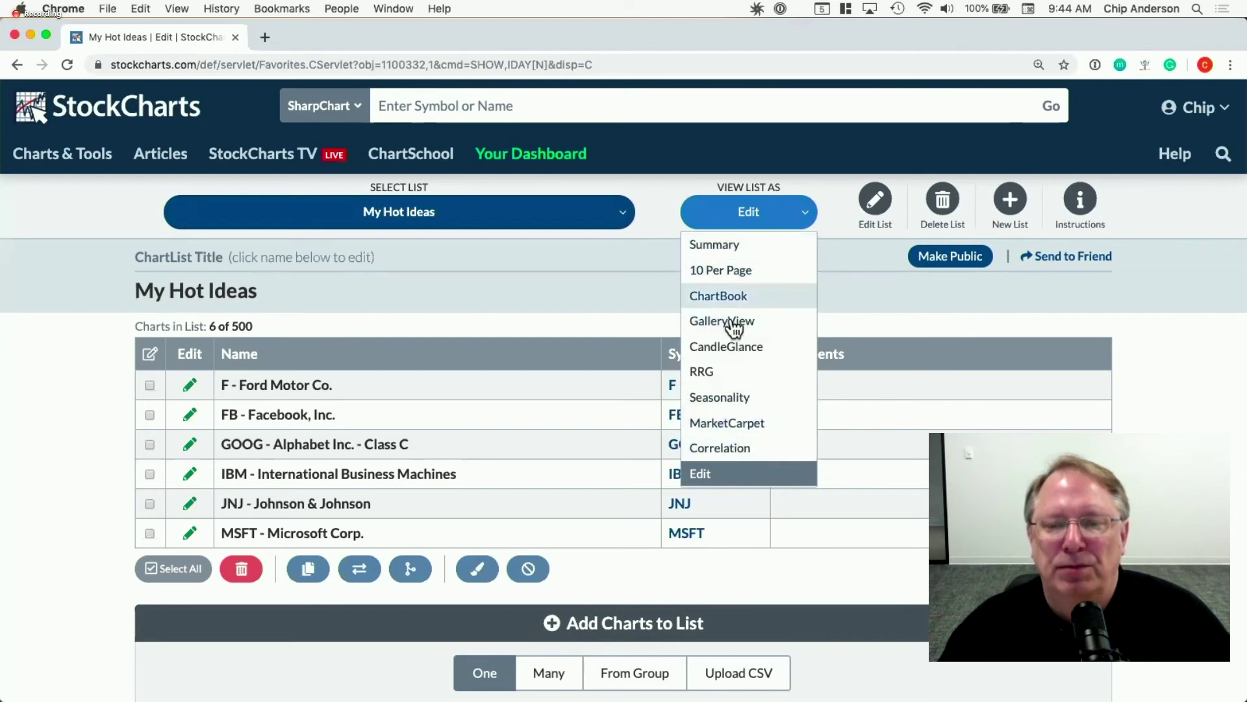
left_click(728, 244)
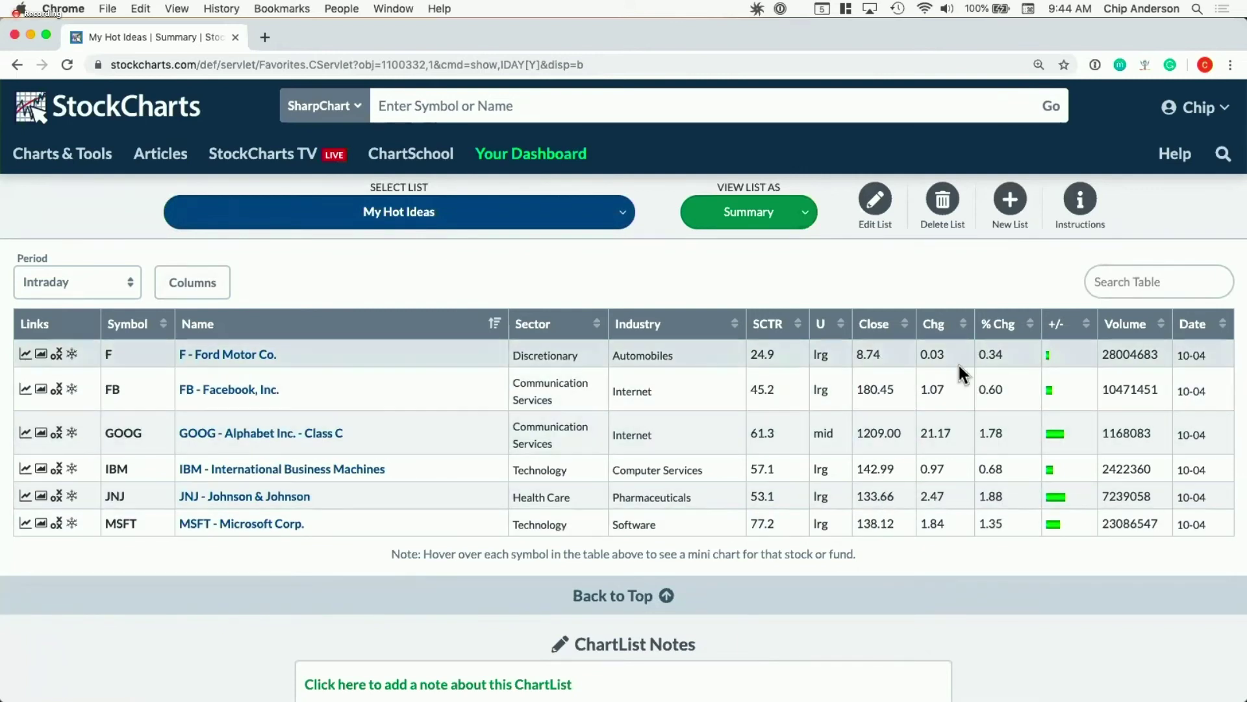
left_click(1067, 328)
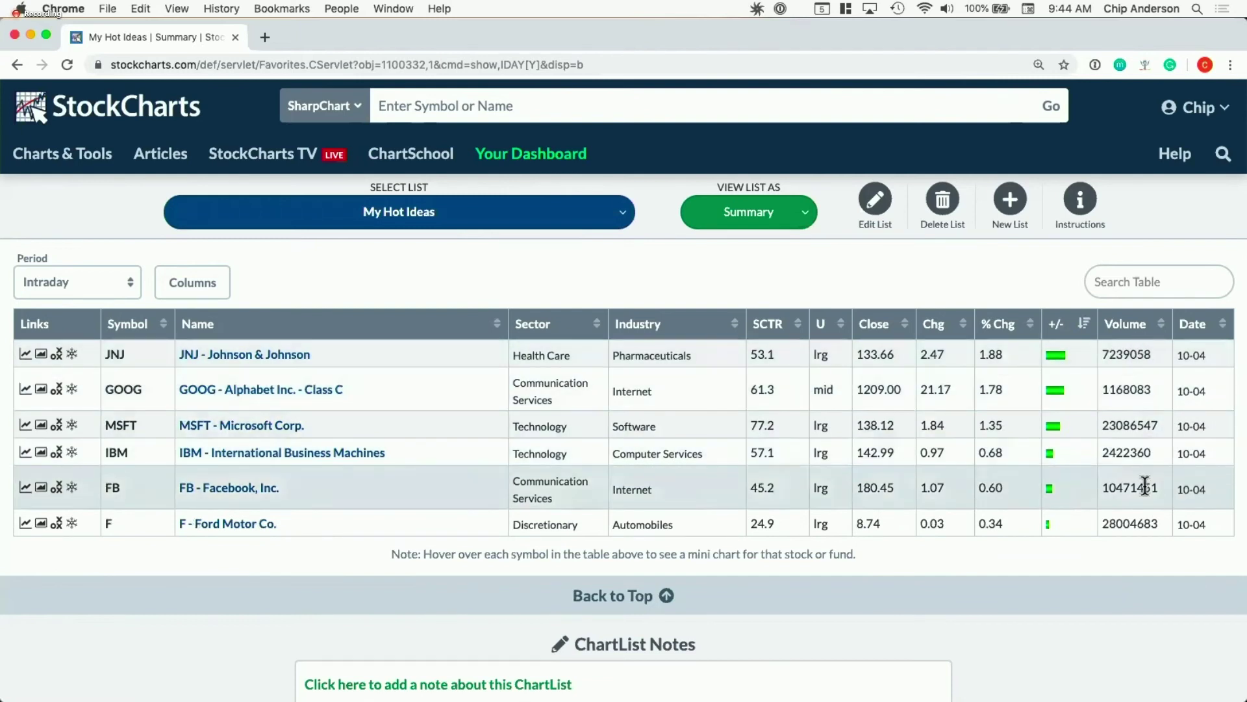
Switch the Summary table's period to One Week and finally to YTD
left_click(127, 282)
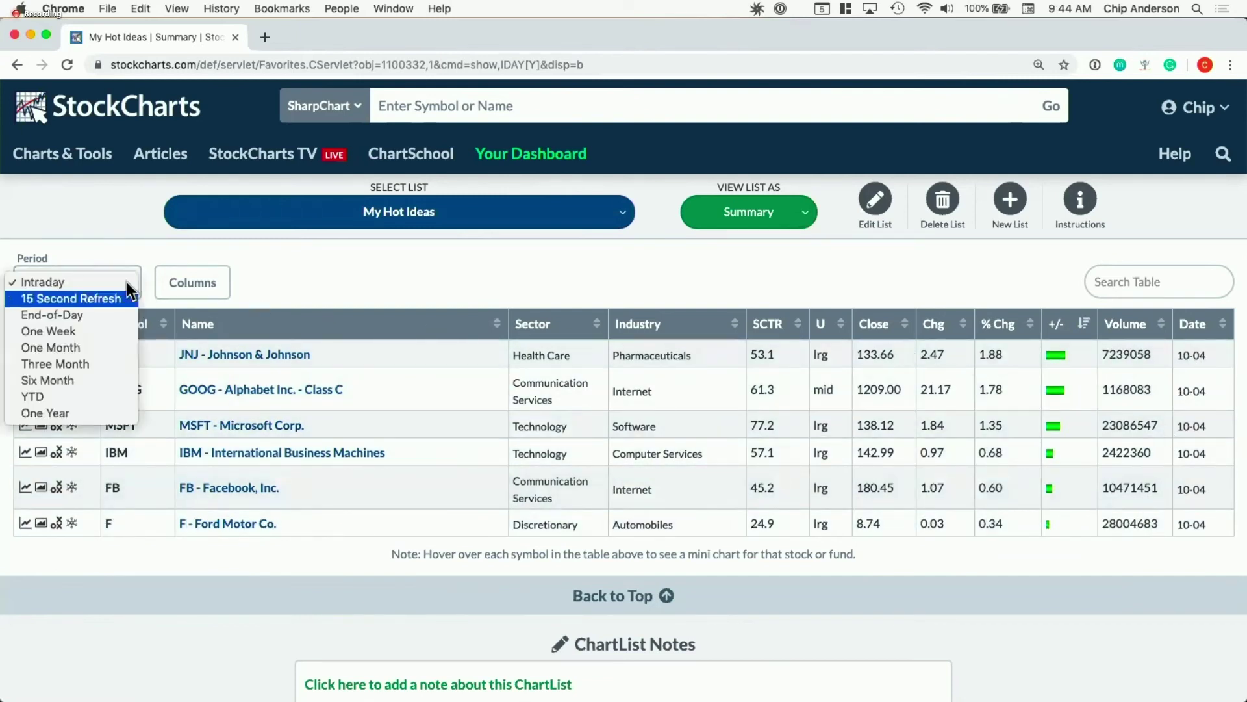
left_click(74, 326)
left_click(85, 282)
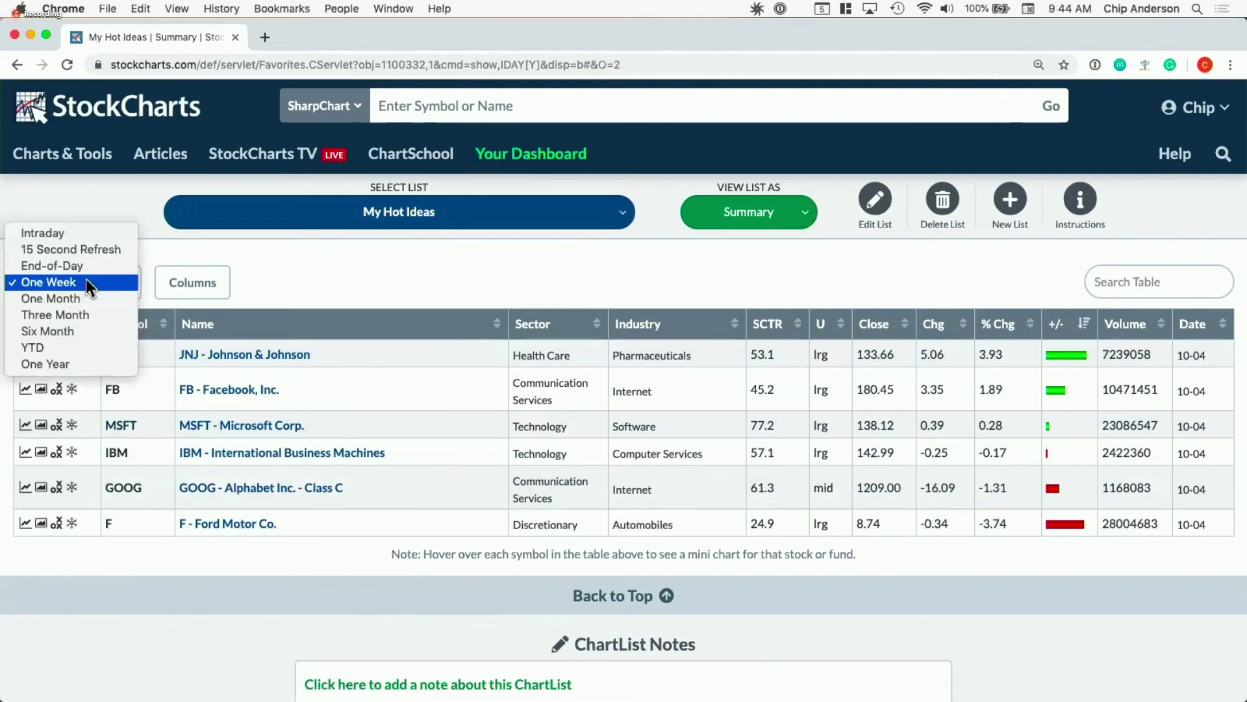
left_click(71, 346)
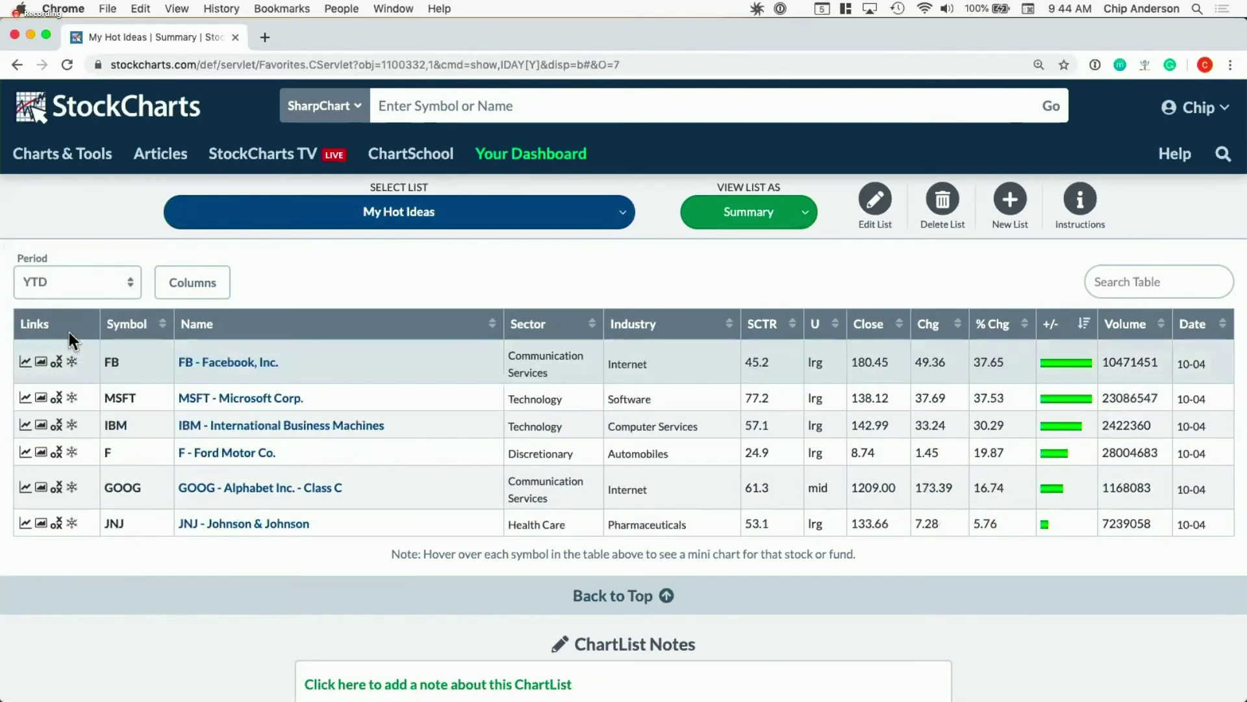
left_click(67, 278)
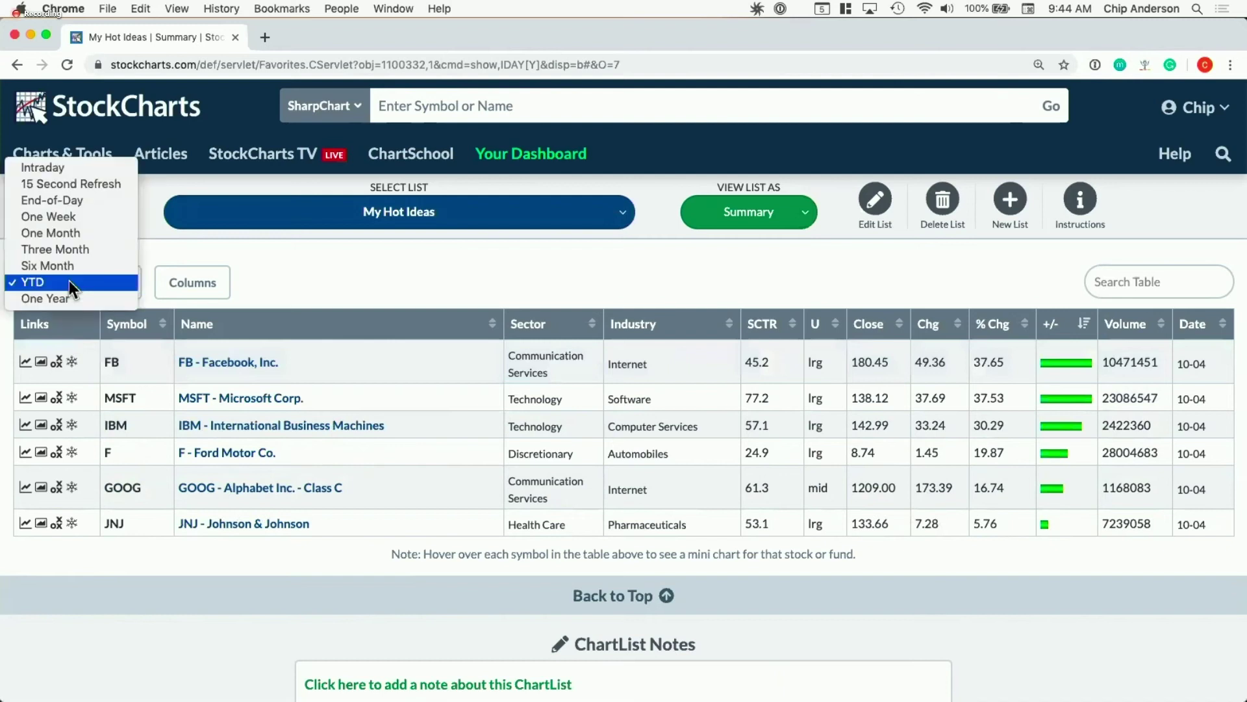
left_click(283, 266)
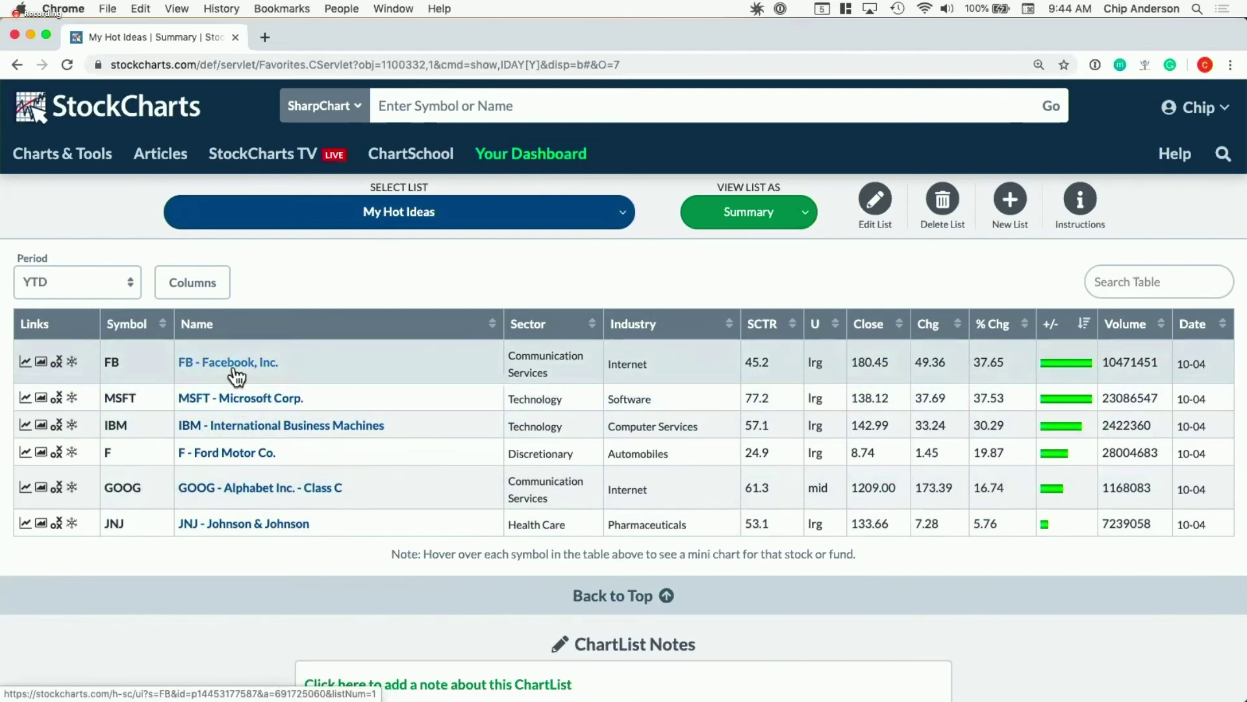
View the list as 10 Per Page and look through the stacked charts from Ford down to Microsoft
left_click(803, 218)
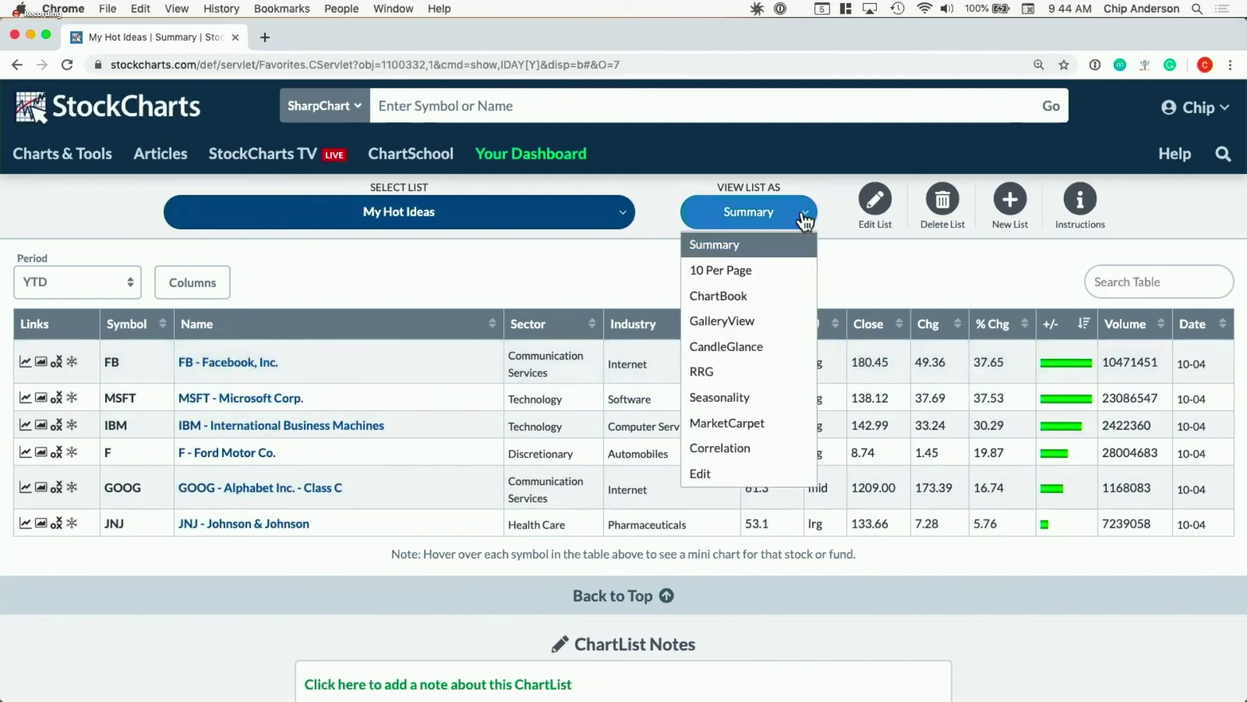
left_click(735, 273)
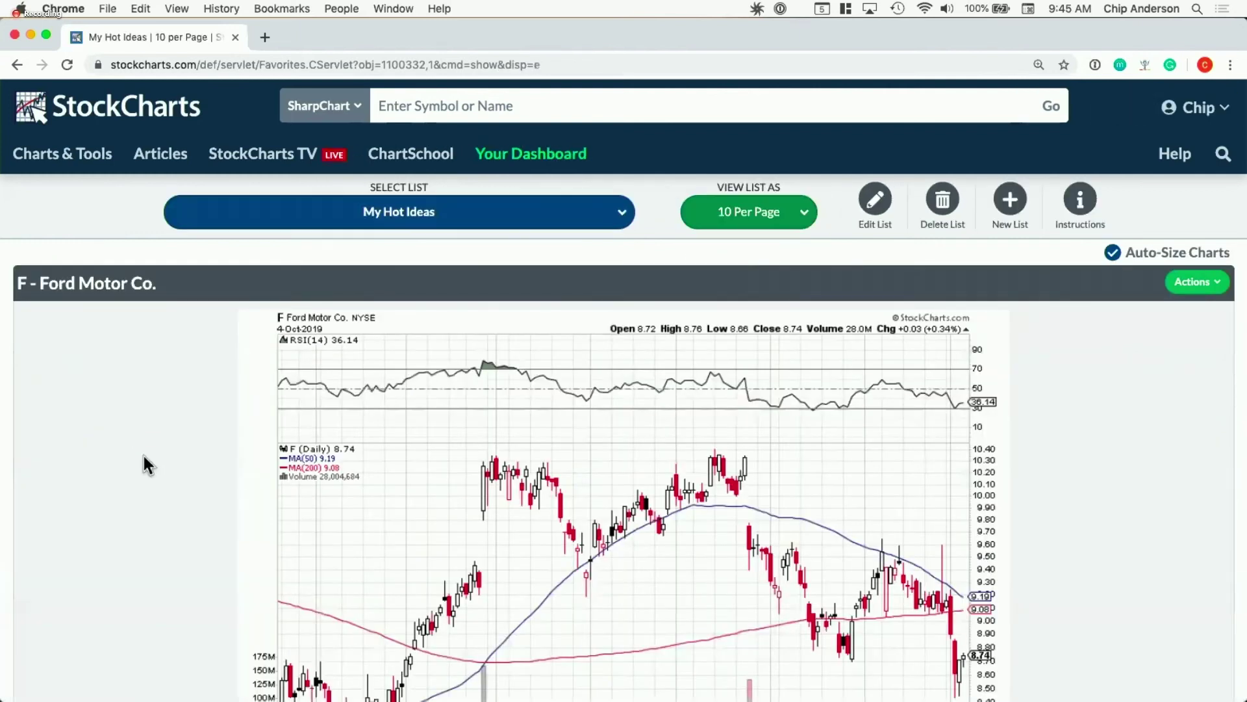
scroll(158, 446, "down", 5)
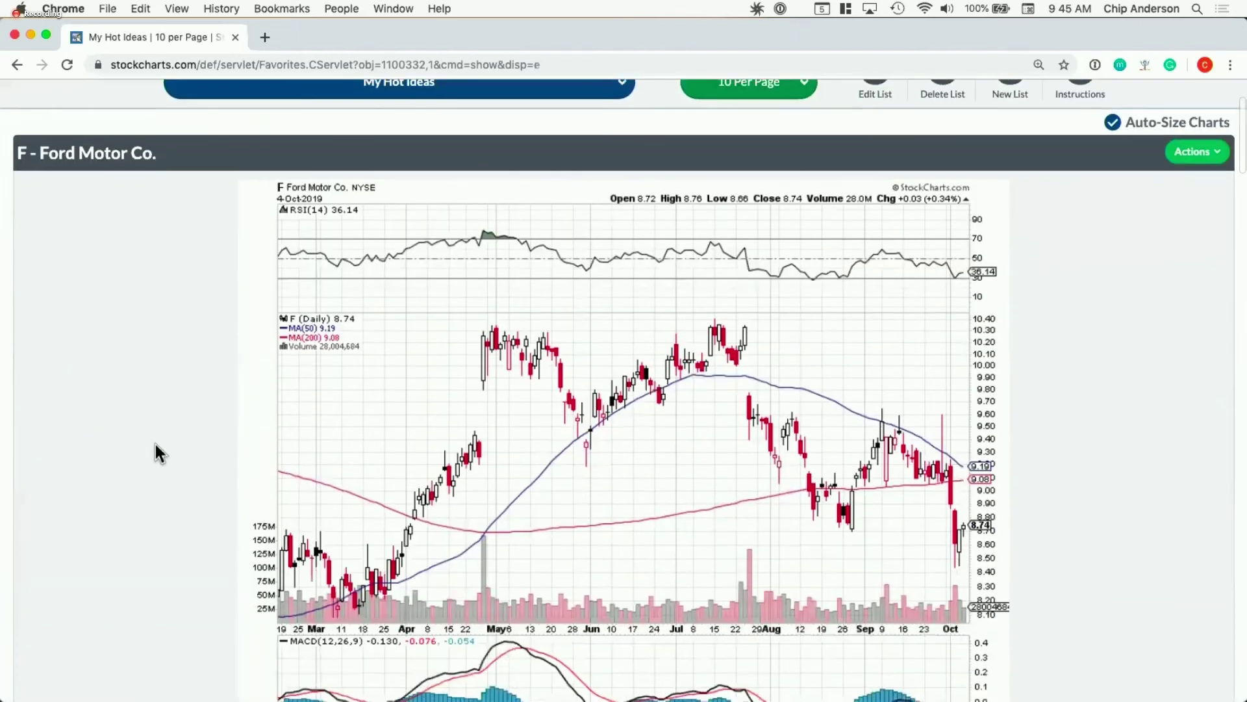
scroll(159, 444, "up", 5)
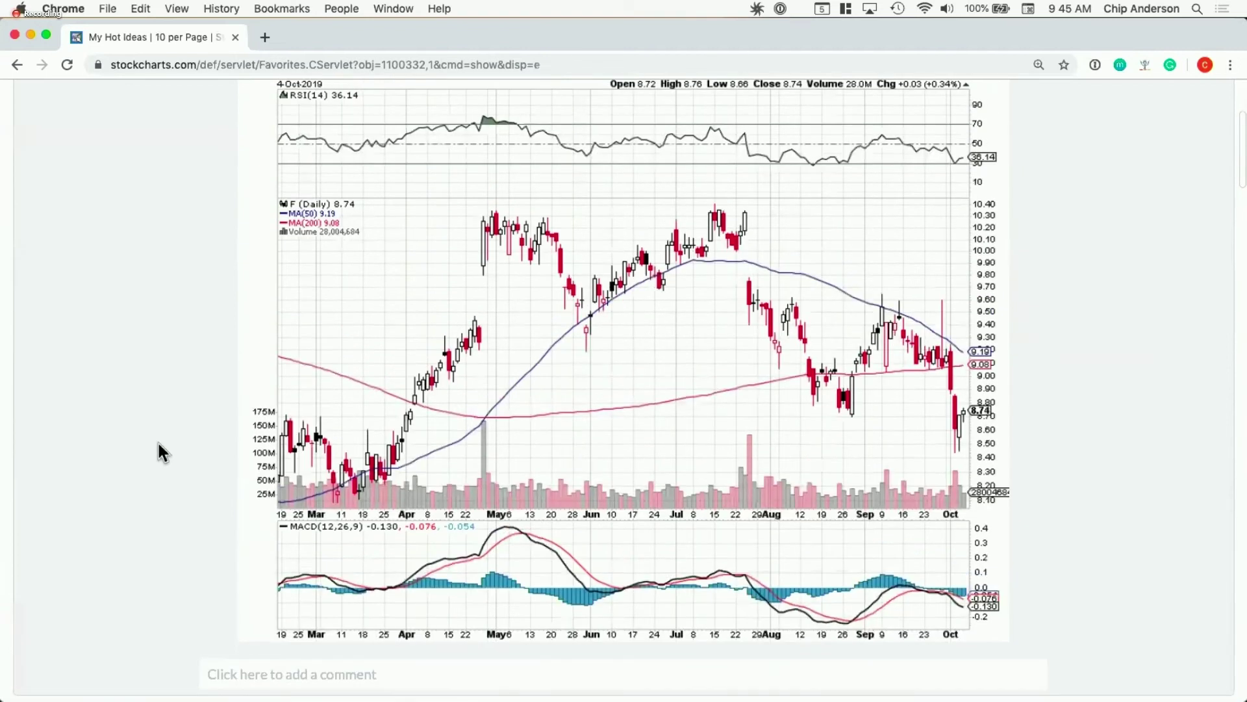
scroll(158, 444, "down", 5)
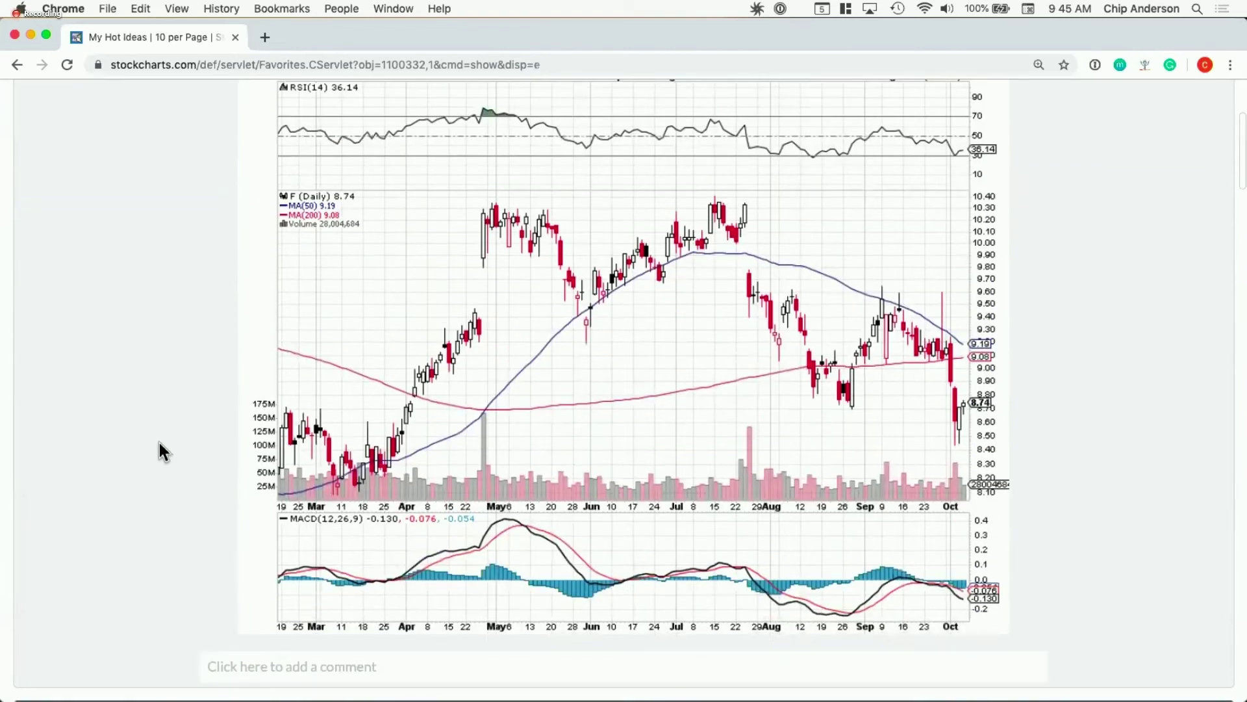
scroll(155, 442, "down", 4)
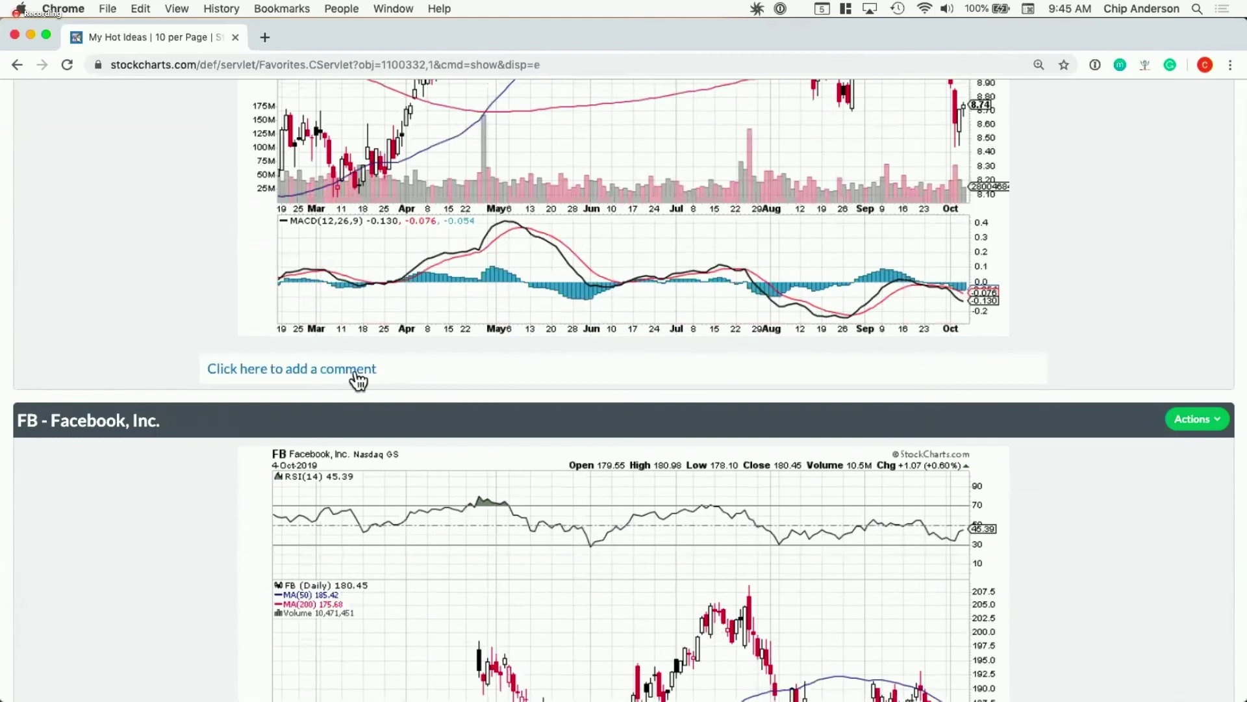
scroll(130, 507, "down", 6)
scroll(134, 501, "down", 15)
scroll(136, 501, "down", 15)
scroll(138, 509, "down", 14)
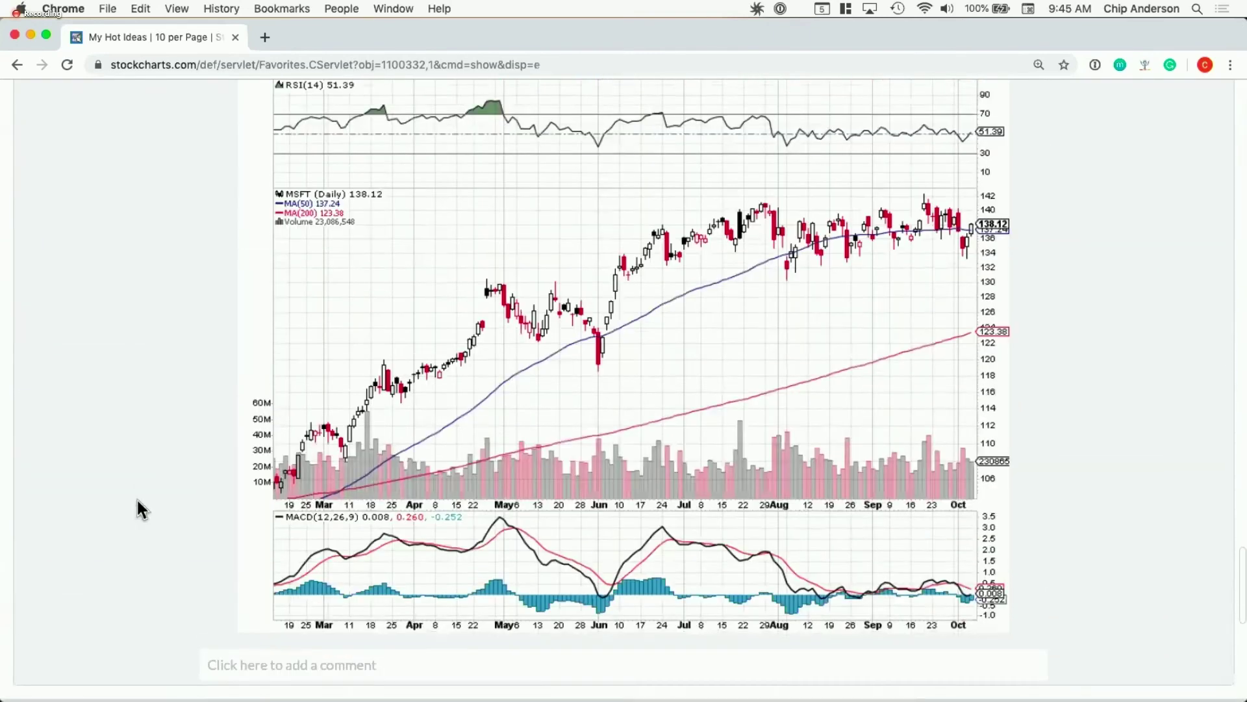
scroll(136, 499, "down", 10)
scroll(139, 500, "up", 20)
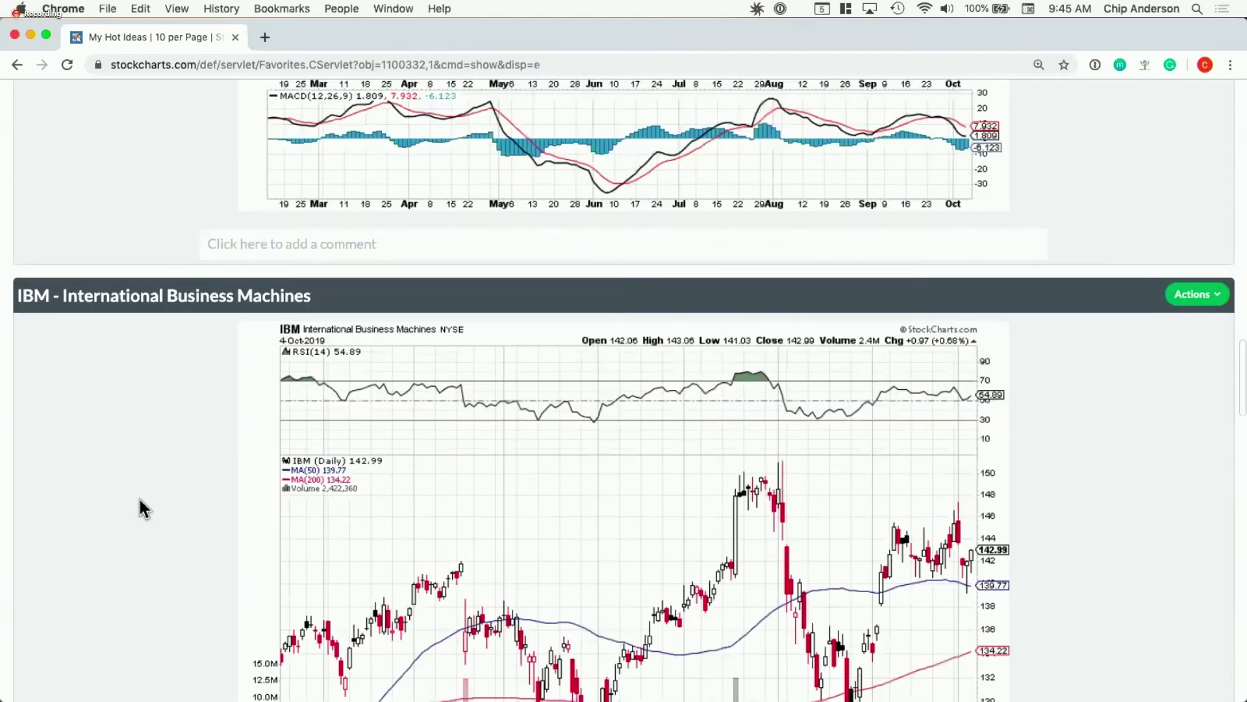
scroll(139, 500, "up", 10)
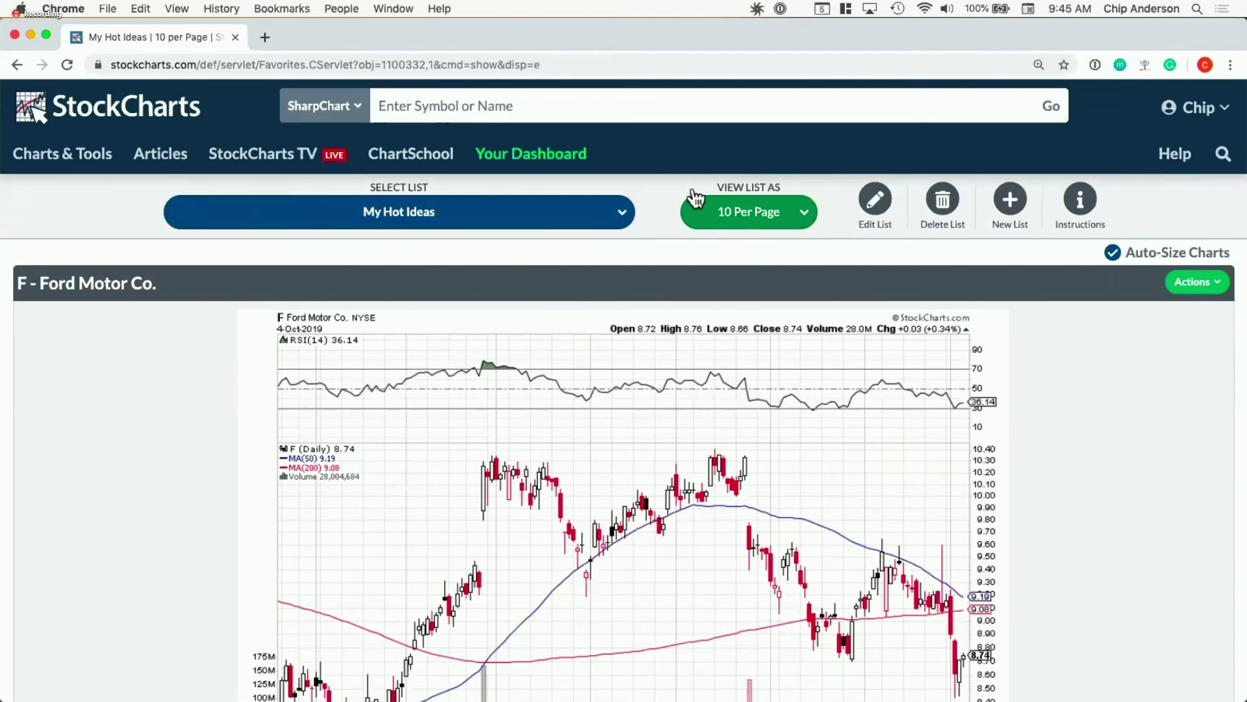
View the list as ChartBook and page through the charts from Ford via Facebook to Alphabet
left_click(736, 211)
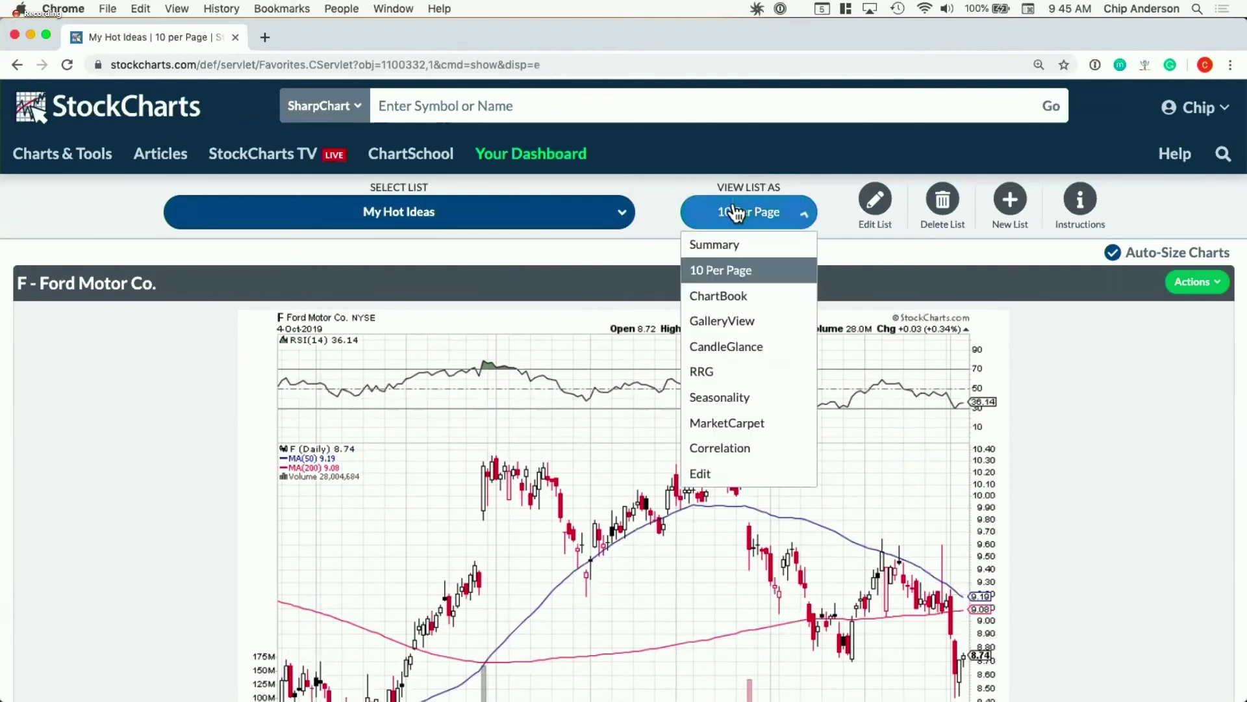
left_click(730, 297)
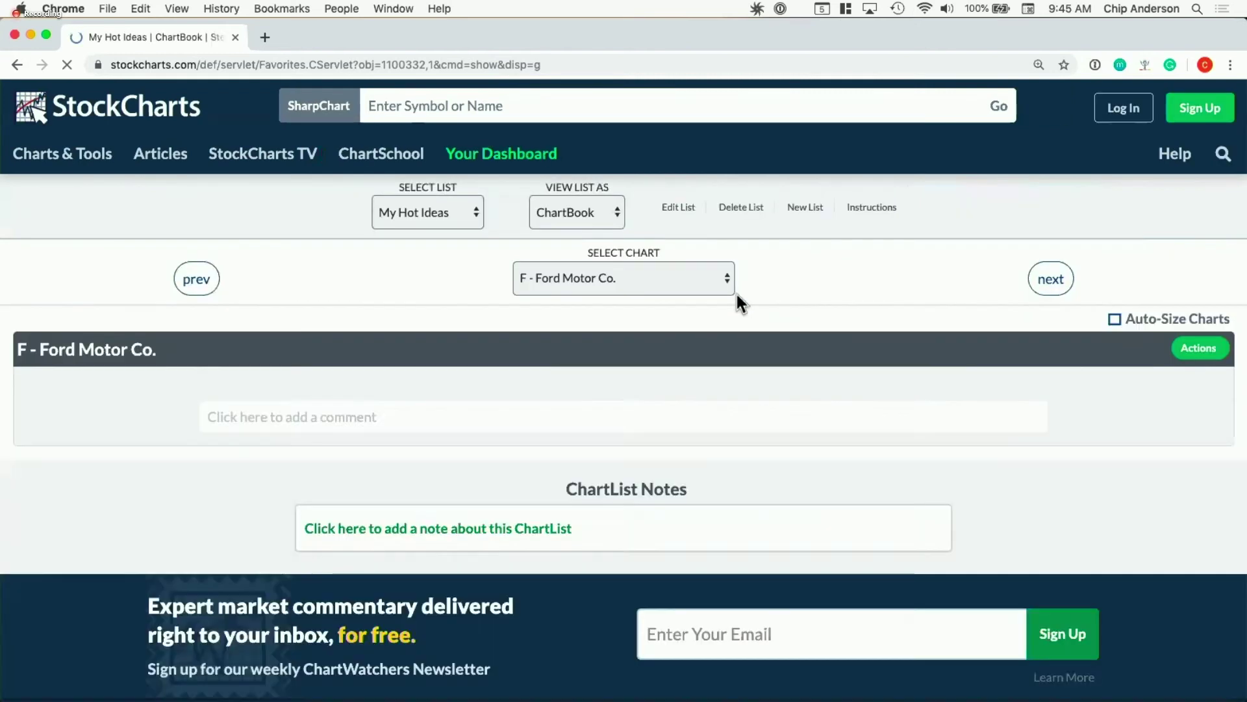
scroll(679, 389, "down", 5)
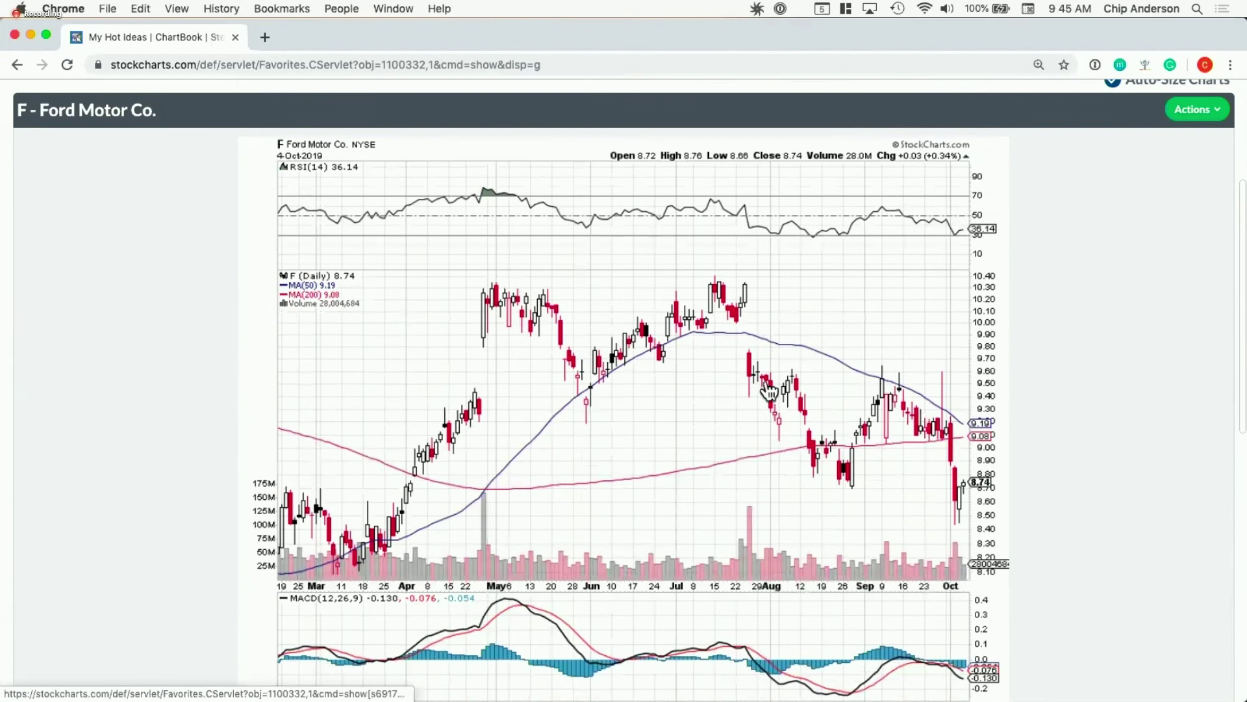
left_click(910, 392)
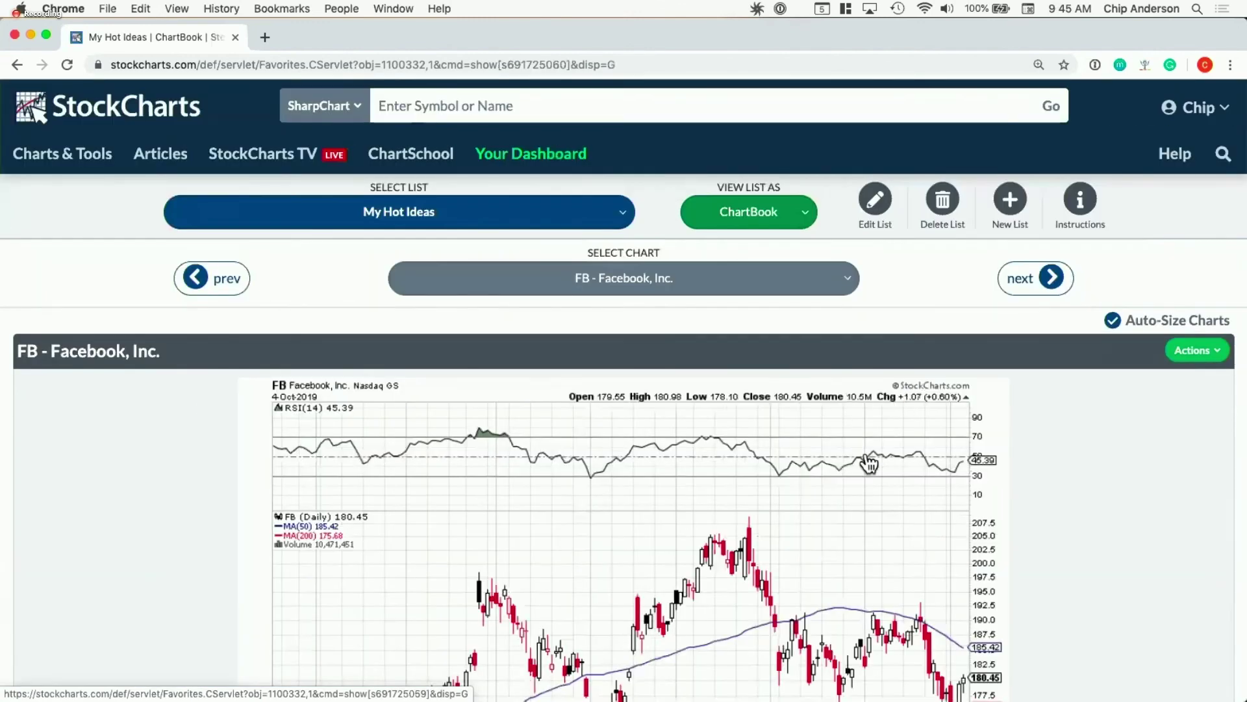
scroll(871, 409, "down", 5)
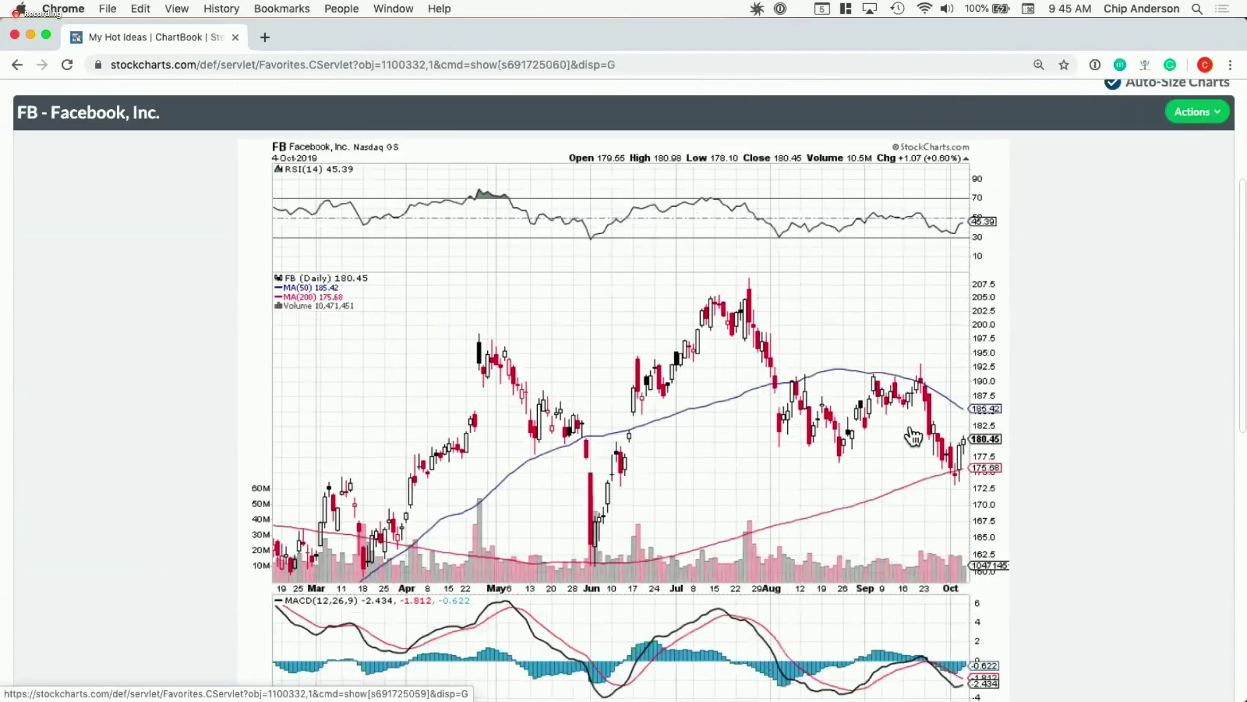
left_click(900, 434)
View the My Hot Ideas list as CandleGlance and check the small charts
left_click(806, 215)
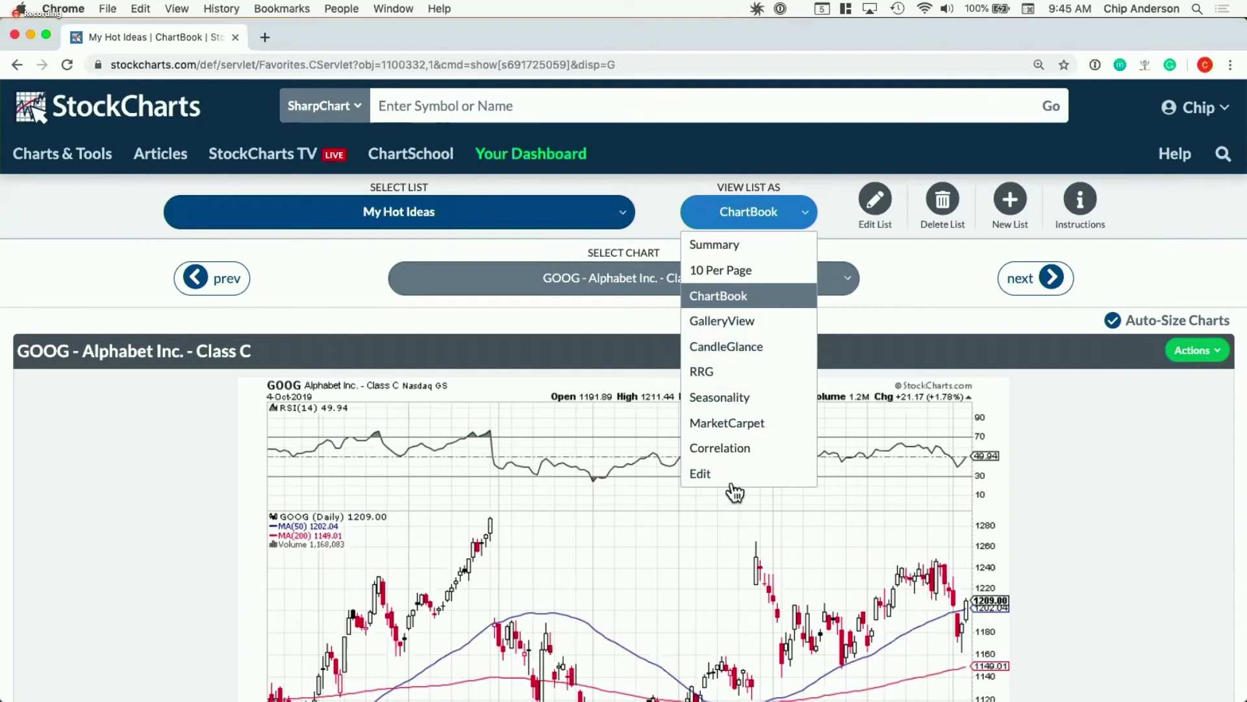
left_click(734, 349)
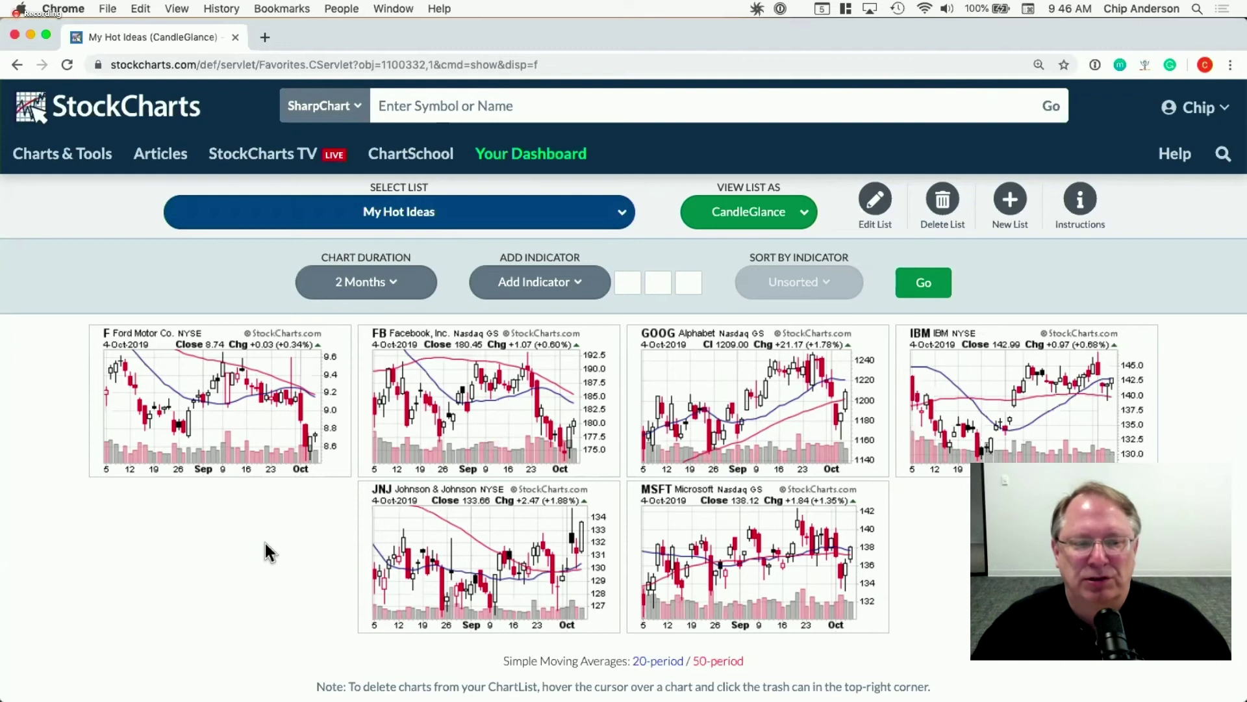
mouse_move(748, 428)
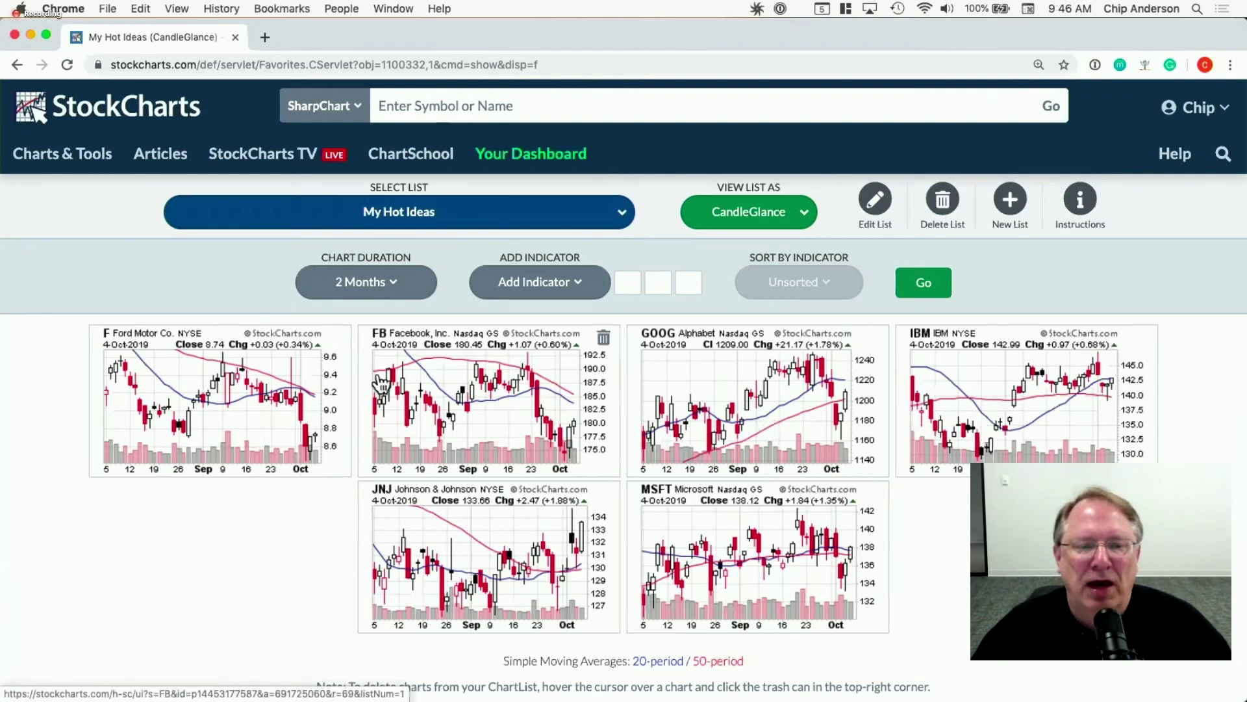
Add the RSI indicator with a period of 14 to all CandleGlance charts
left_click(571, 282)
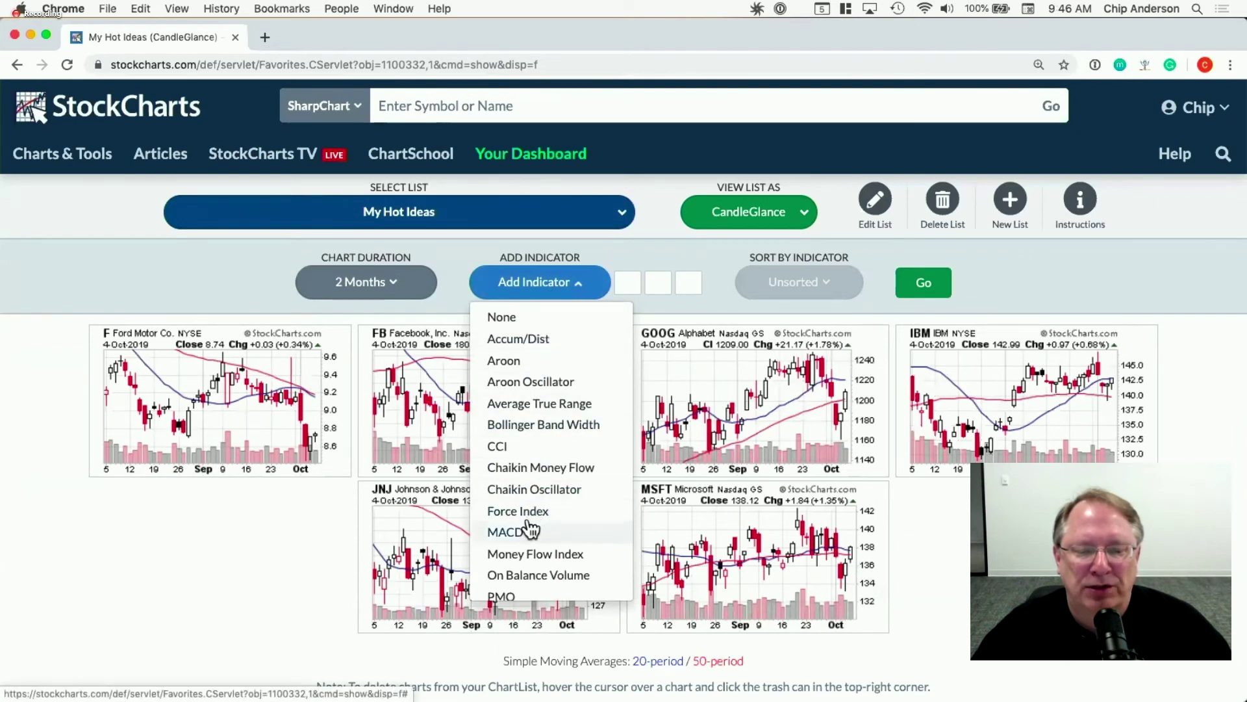
scroll(539, 455, "down", 3)
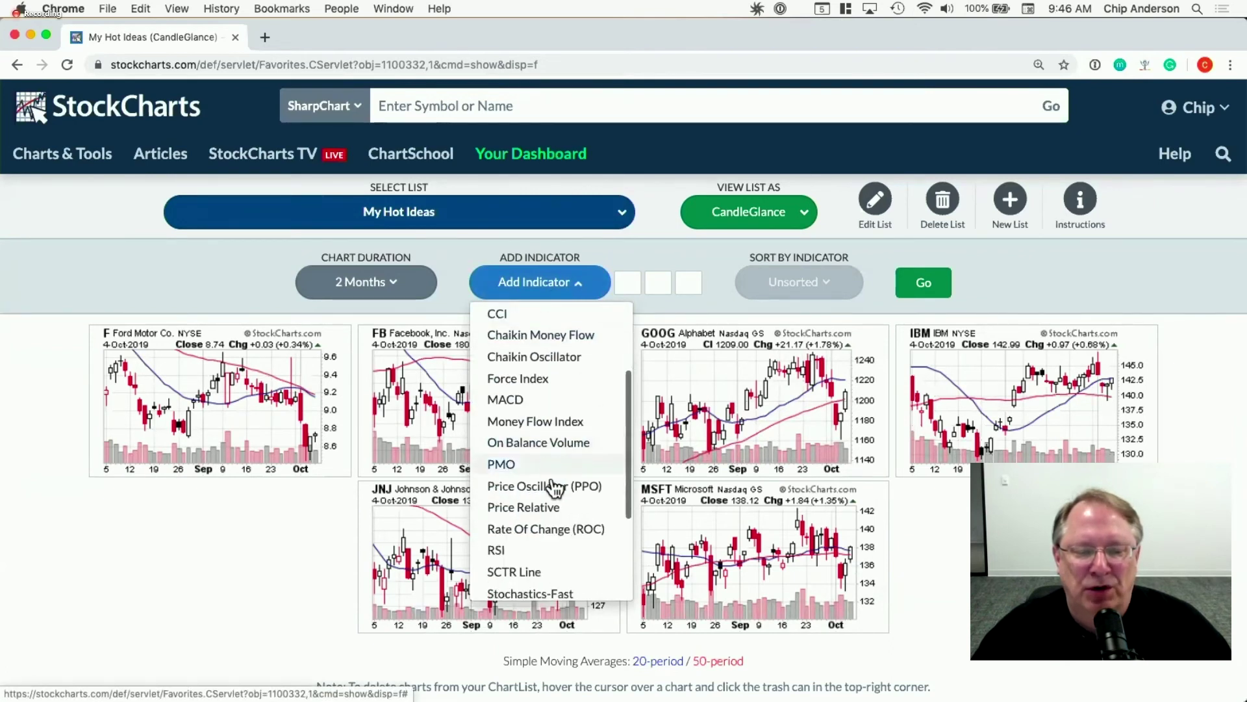
left_click(531, 552)
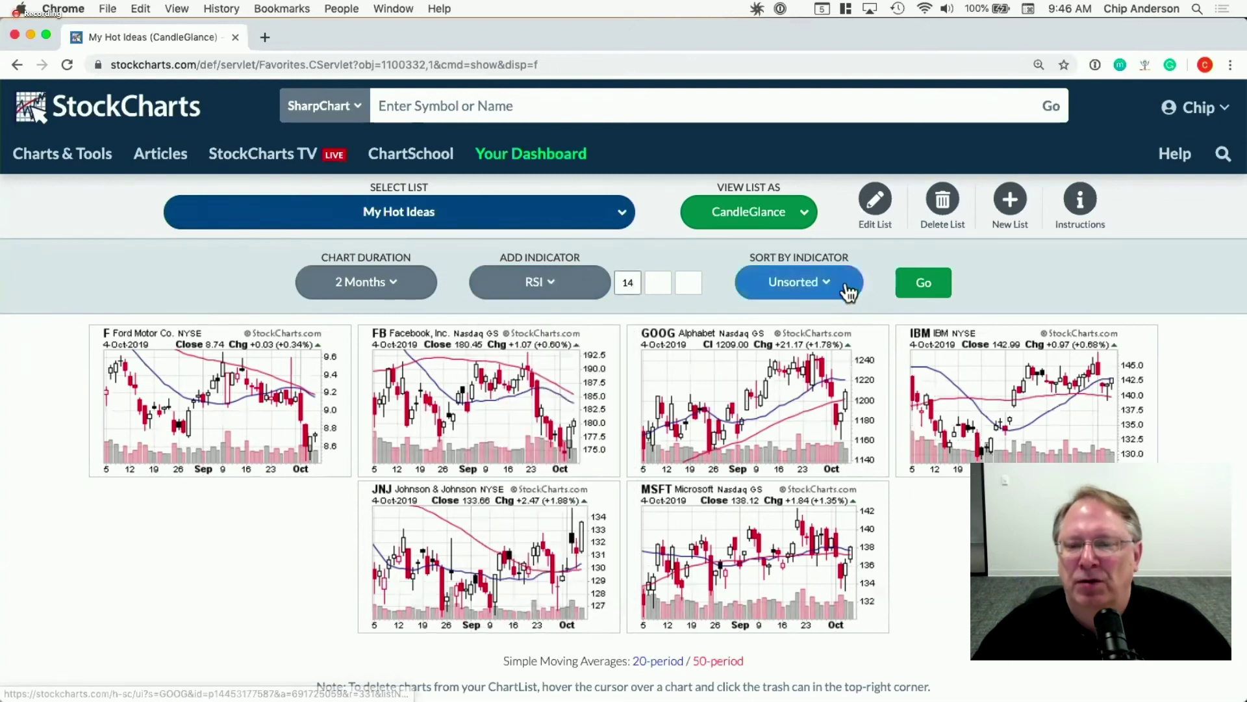
left_click(936, 289)
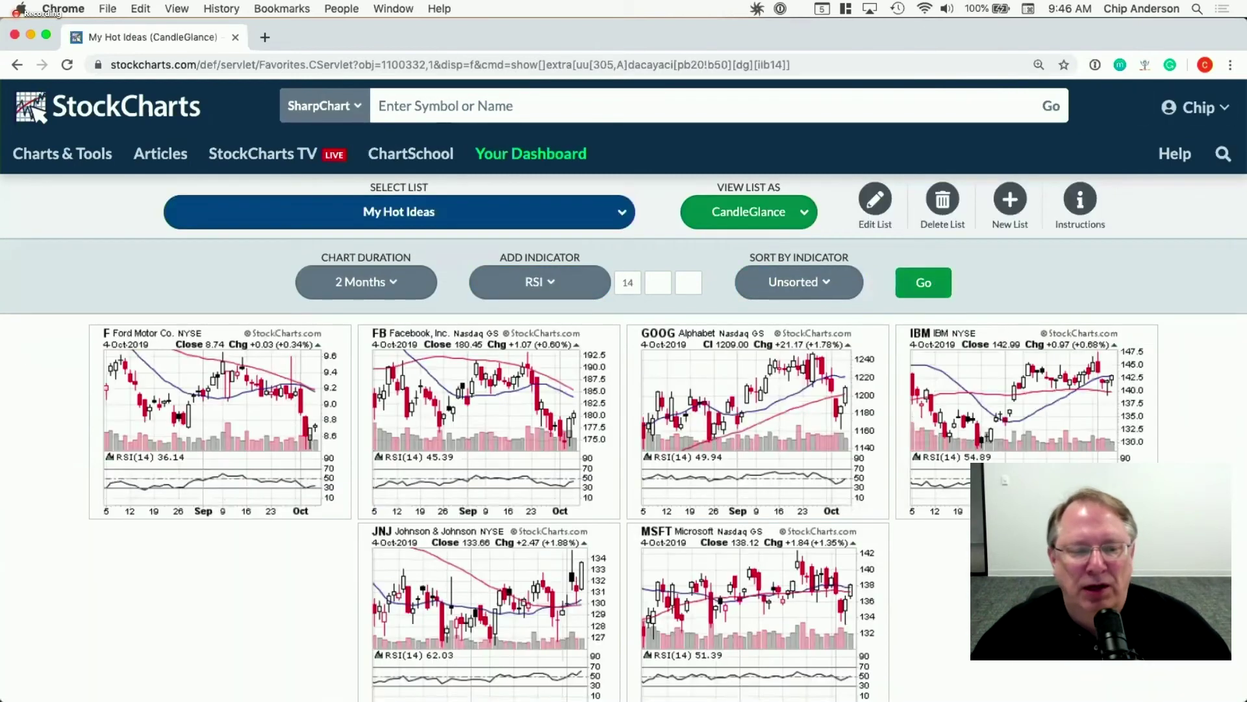